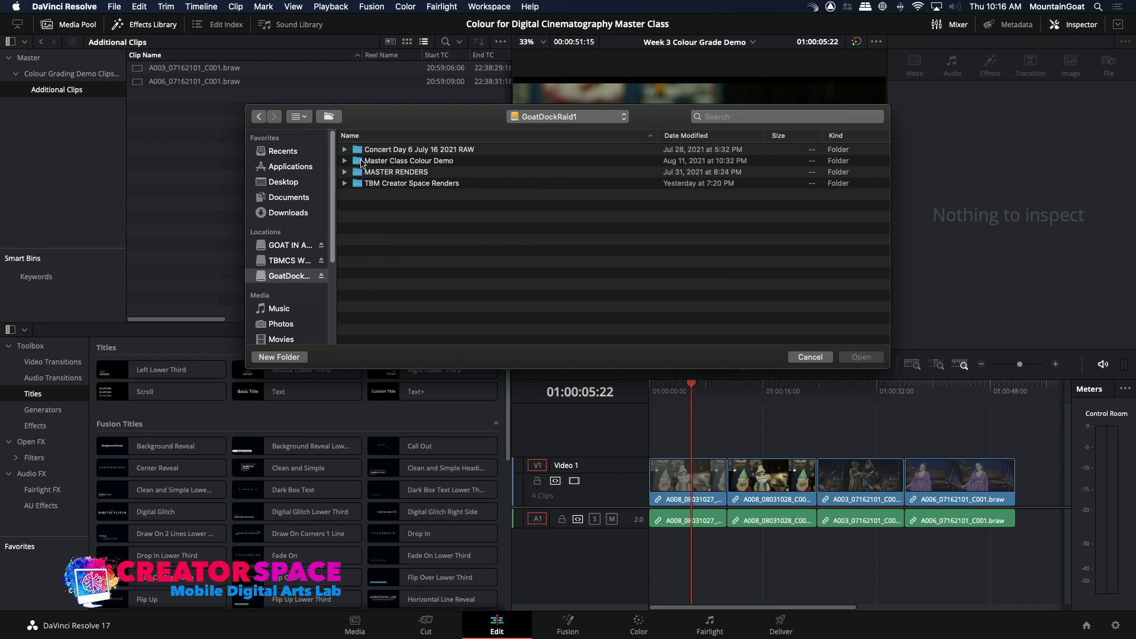
# Import A034_04221555_C026.braw from the GOAT IN A BLIZZARD drive's FOOTAGE DEMO March 4 2021 folder, subfolder March 4 2021 B CAM.
pyautogui.click(362, 164)
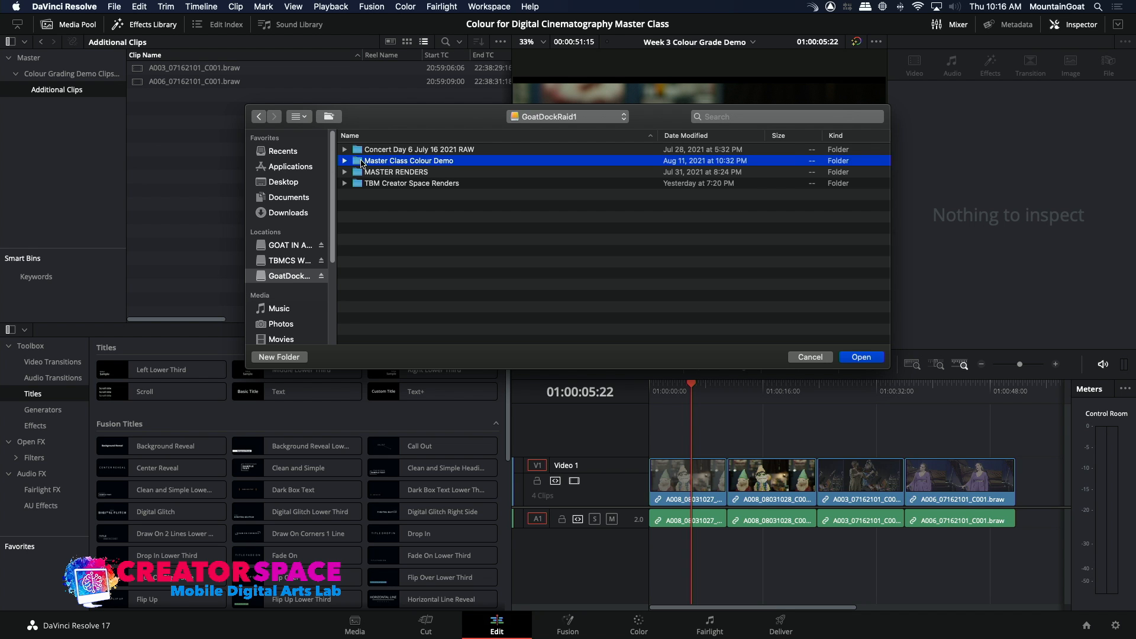
pyautogui.doubleClick(362, 163)
pyautogui.click(287, 245)
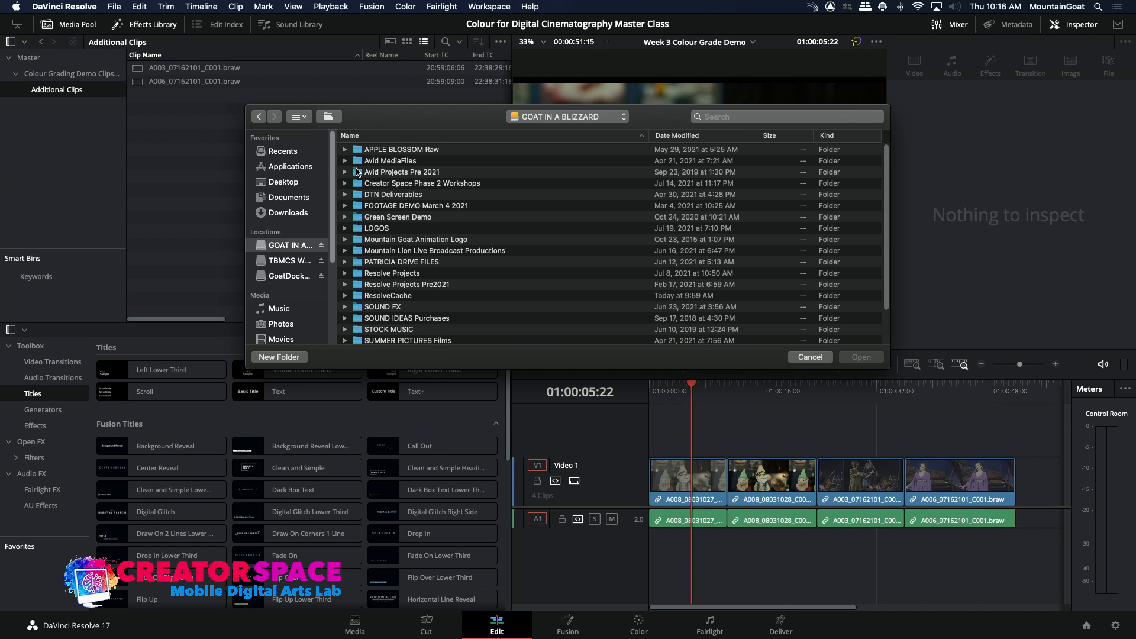
pyautogui.doubleClick(360, 207)
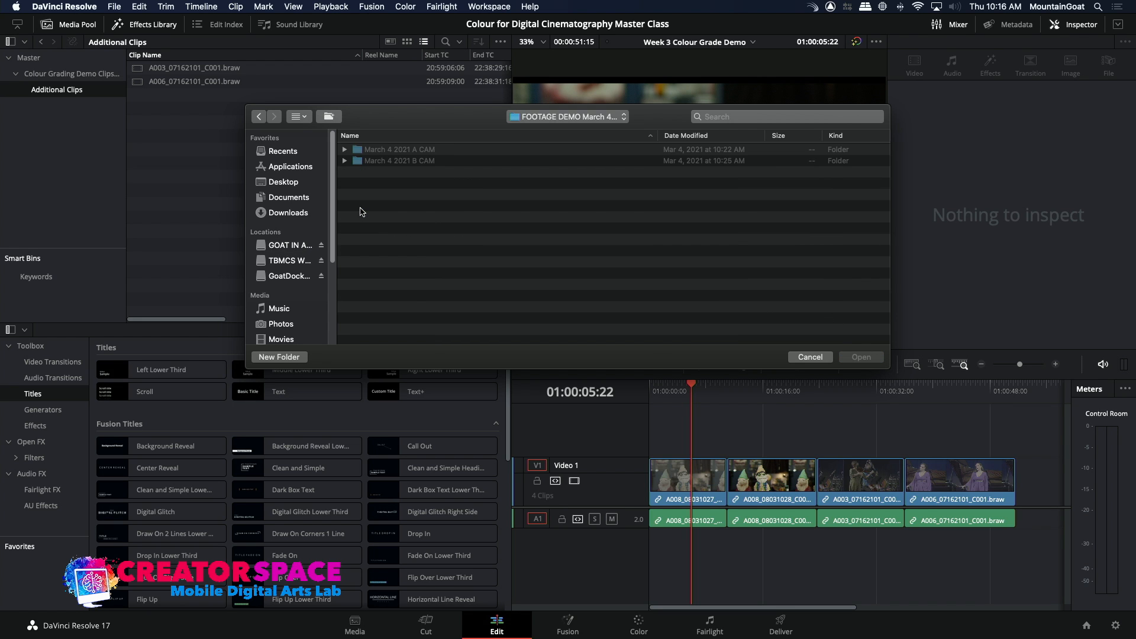
pyautogui.doubleClick(357, 164)
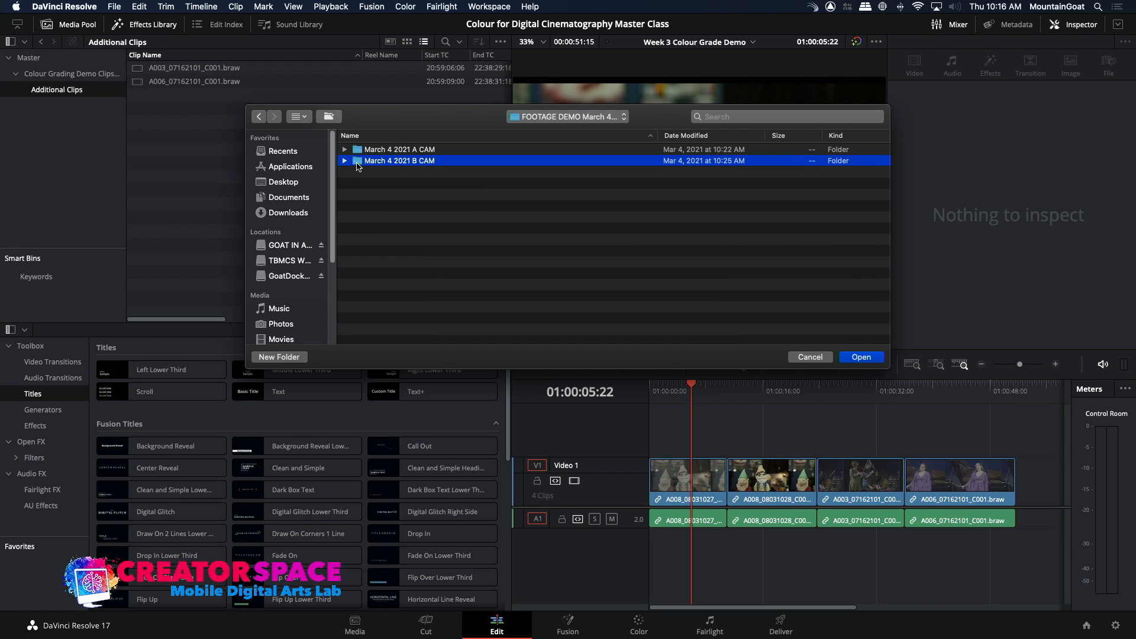
pyautogui.click(359, 162)
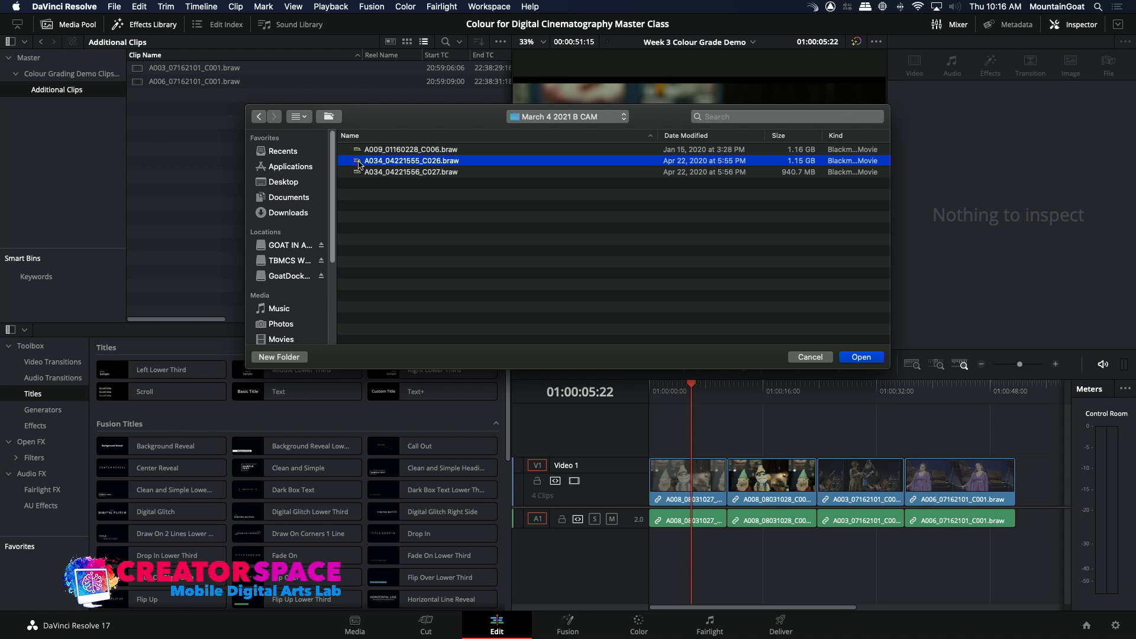
pyautogui.doubleClick(358, 163)
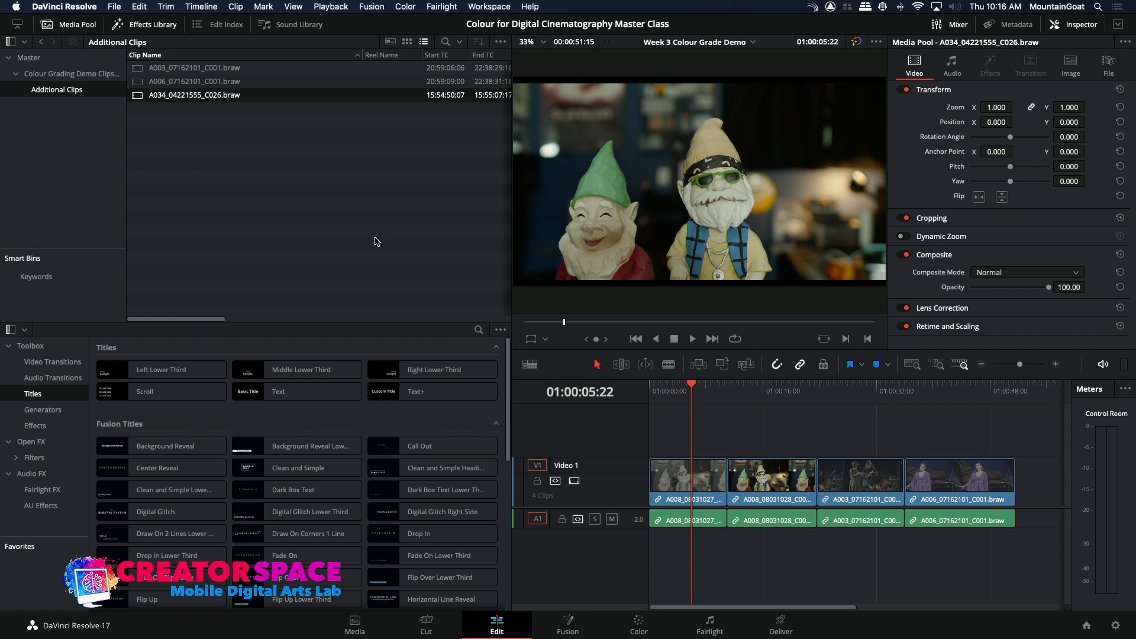
# Preview A034_04221555_C026.braw in the source viewer and mark a segment about 00:00:04:21 long, ending near 15:55:03:02.
pyautogui.doubleClick(137, 94)
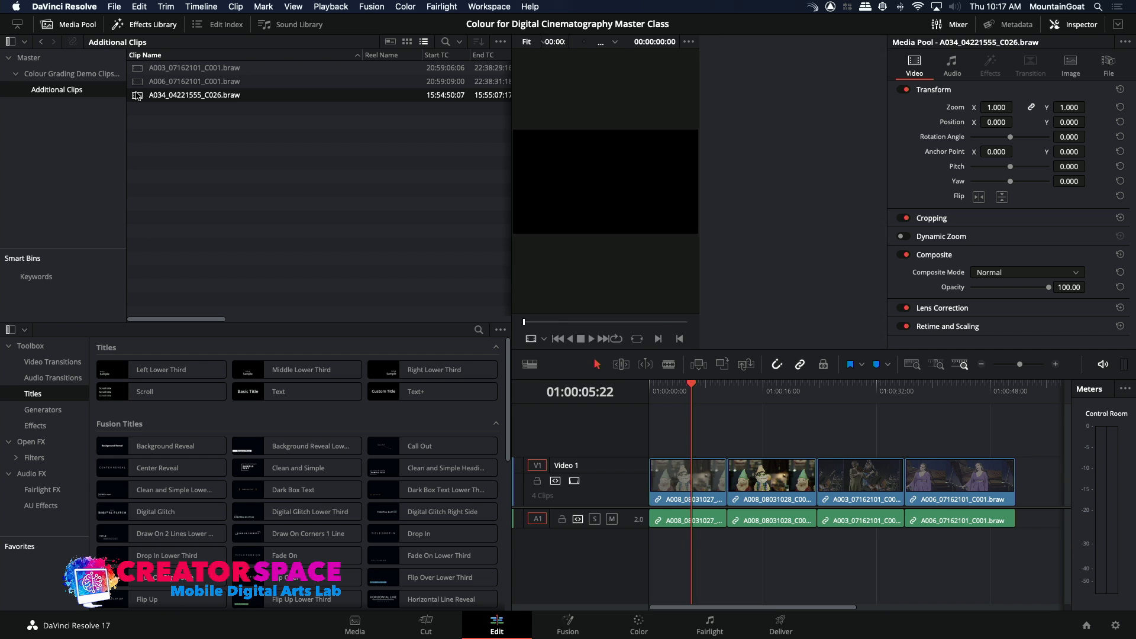
pyautogui.moveTo(603, 325); pyautogui.dragTo(654, 333)
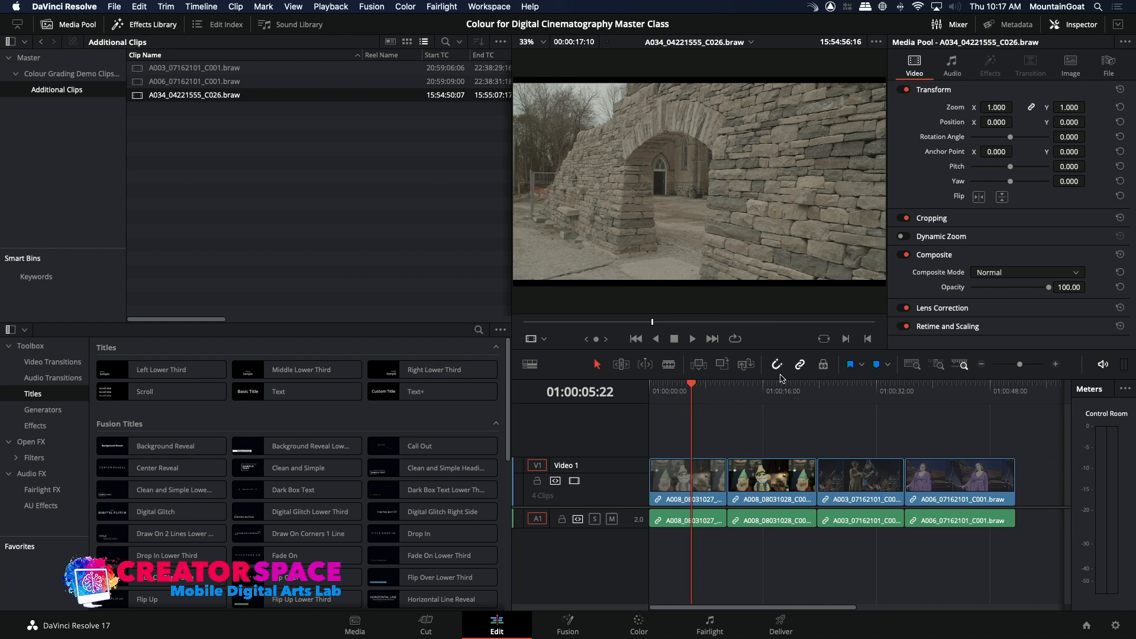
pyautogui.click(609, 322)
pyautogui.moveTo(609, 325); pyautogui.dragTo(687, 335)
pyautogui.click(690, 336)
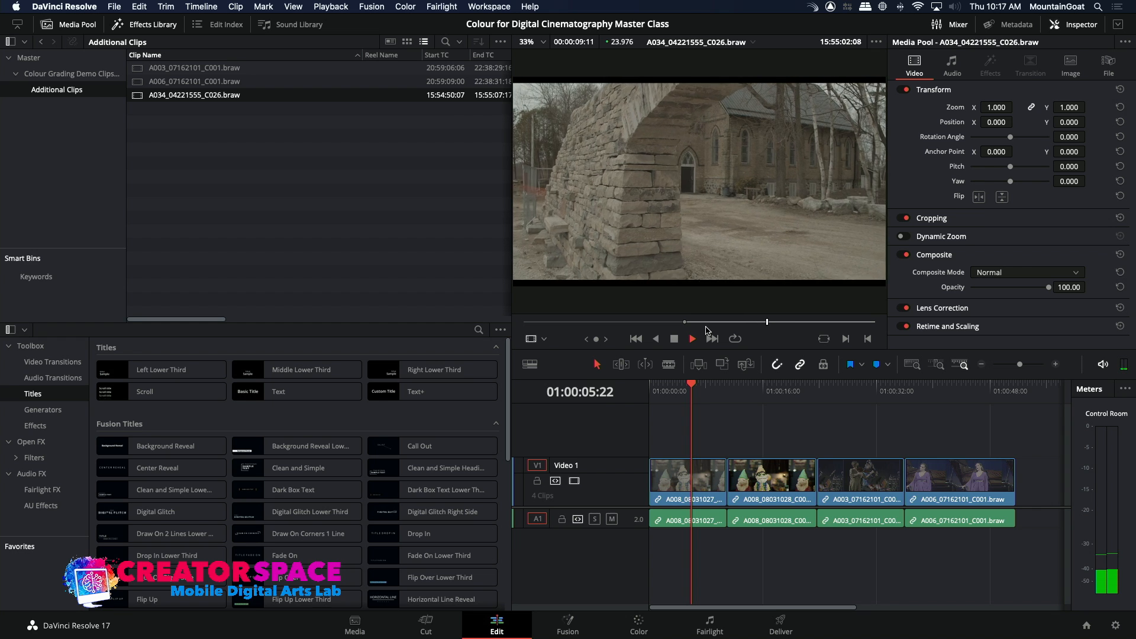
pyautogui.press('space')
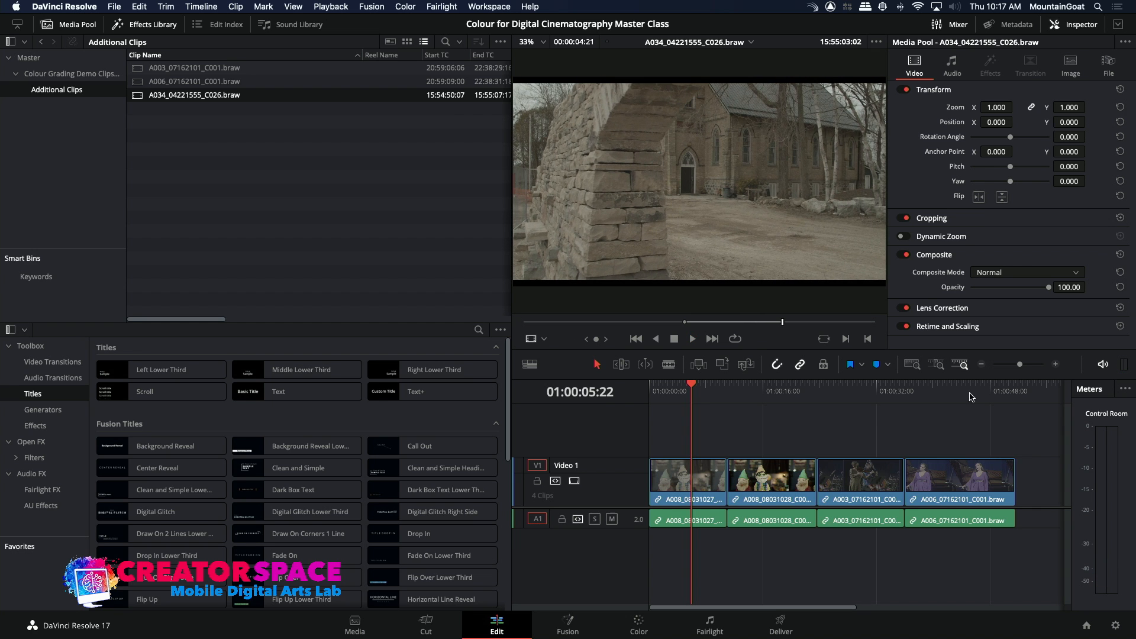
# Insert the marked archway segment into the timeline at 01:00:23:15, between the second gnome clip and the musicians clip.
pyautogui.click(947, 385)
pyautogui.moveTo(947, 385); pyautogui.dragTo(817, 385)
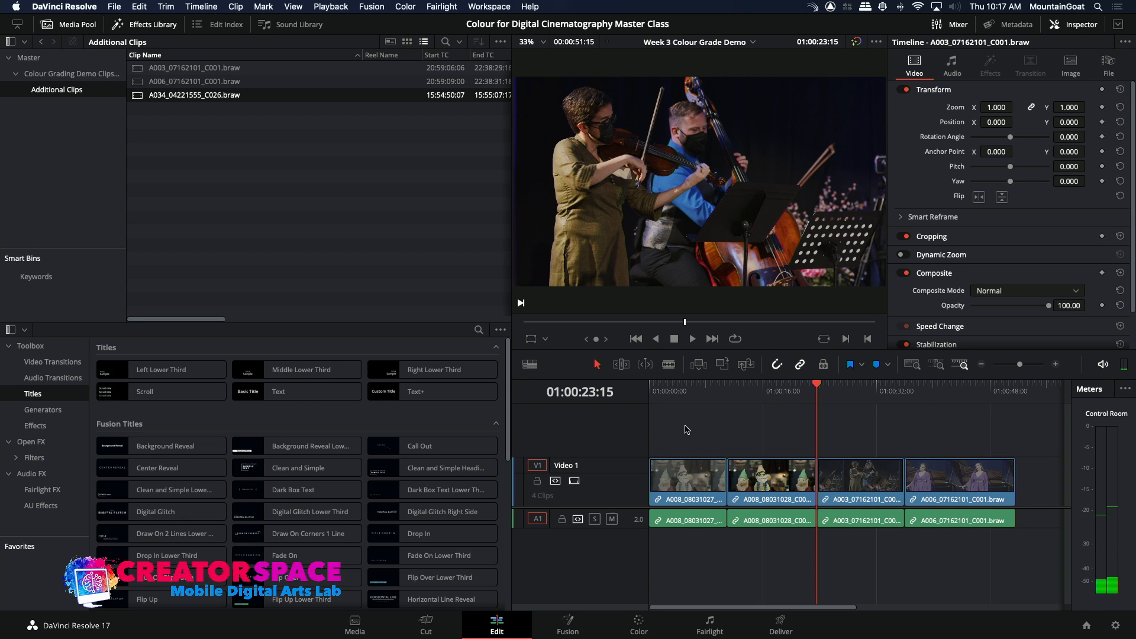
pyautogui.click(698, 365)
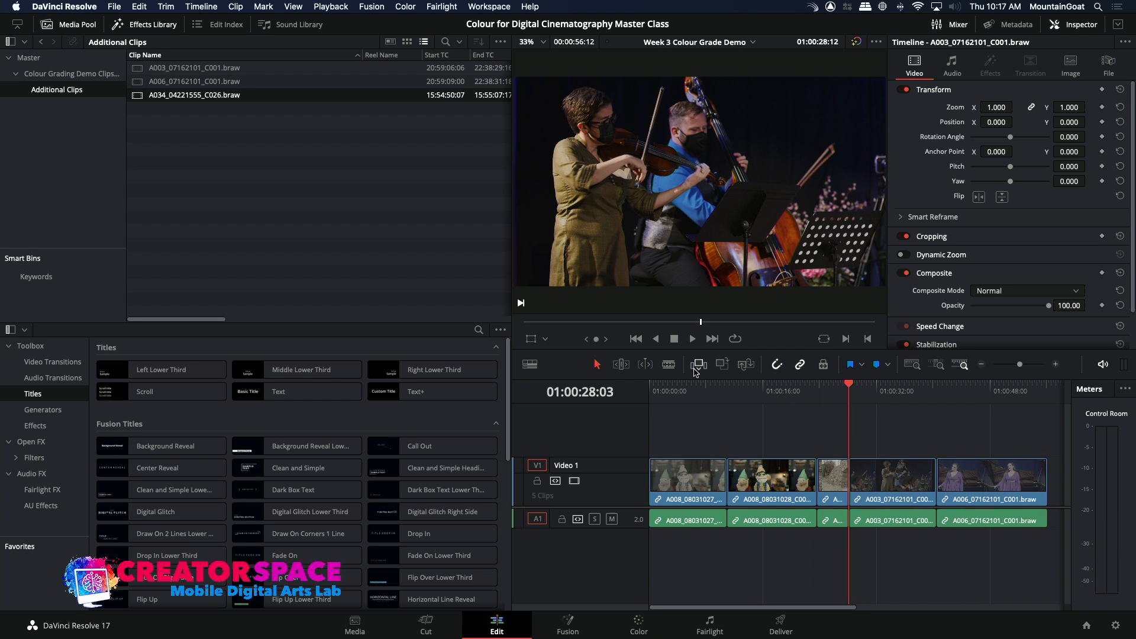
# Park the playhead at 01:00:17:22 on the second gnome clip and switch to the Color page.
pyautogui.click(763, 394)
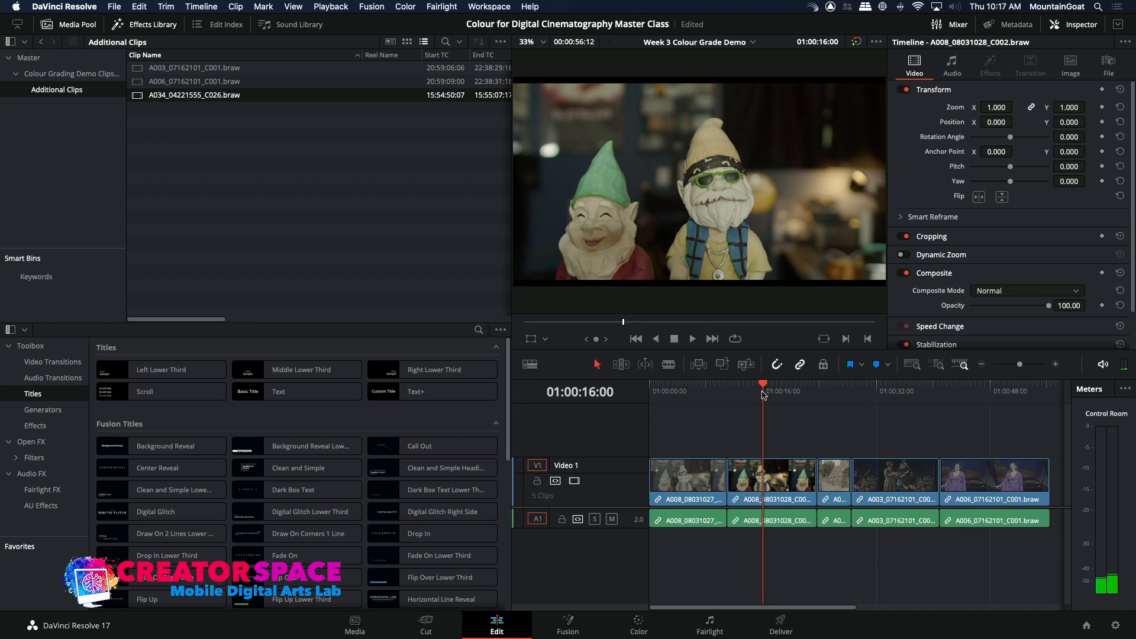
pyautogui.click(699, 400)
pyautogui.click(776, 397)
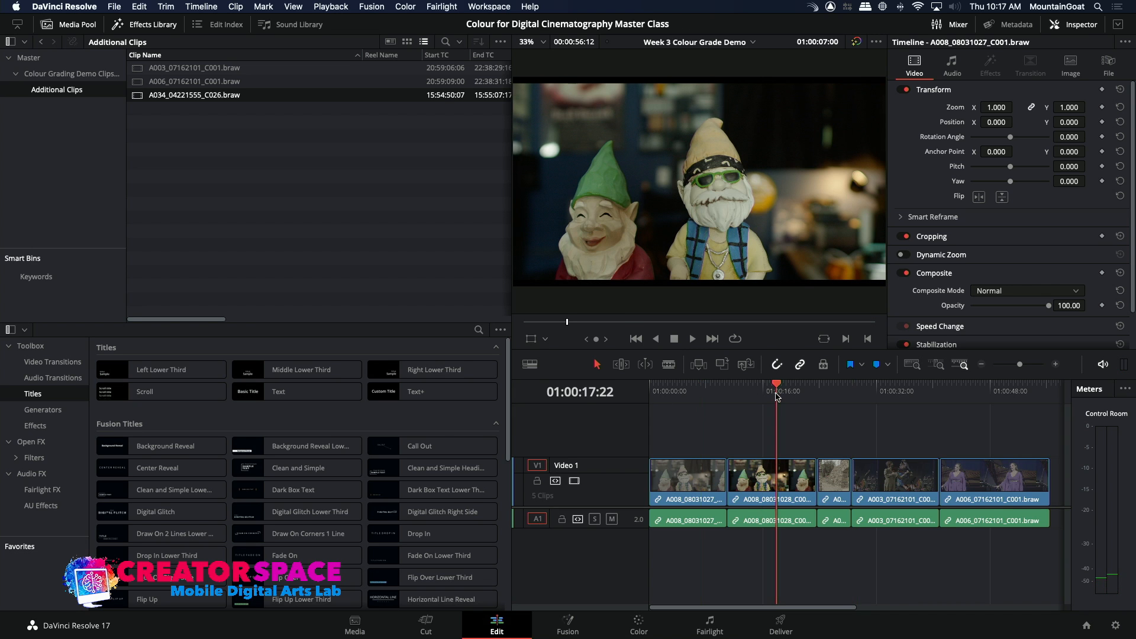
pyautogui.click(624, 631)
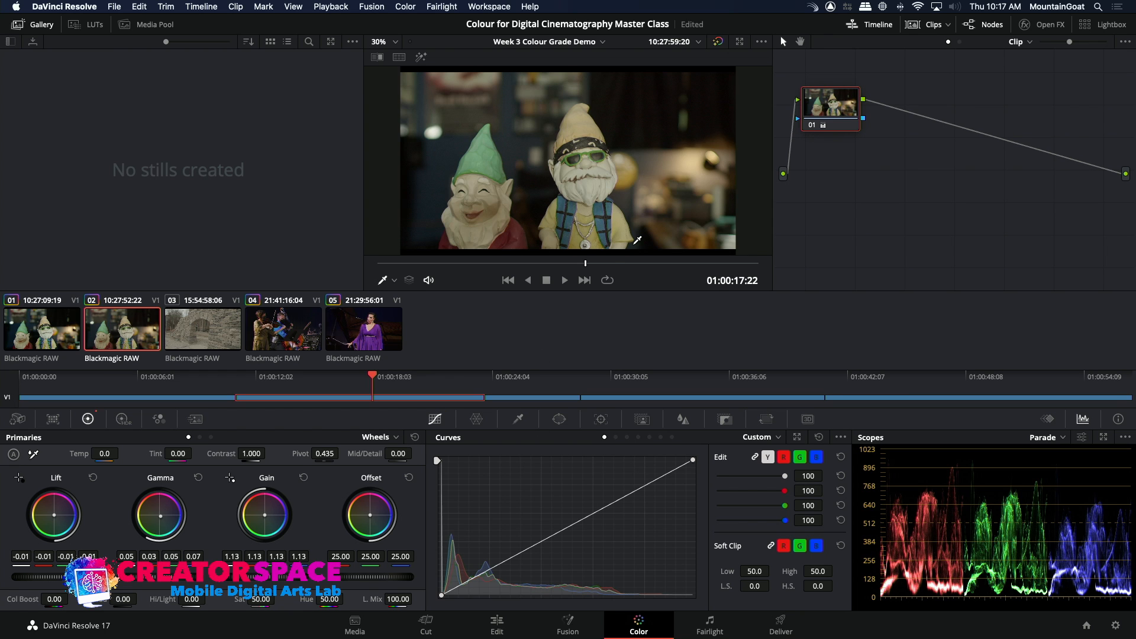
# Compare the grades of gnome clips 01 and 02, finishing on clip 02.
pyautogui.click(47, 335)
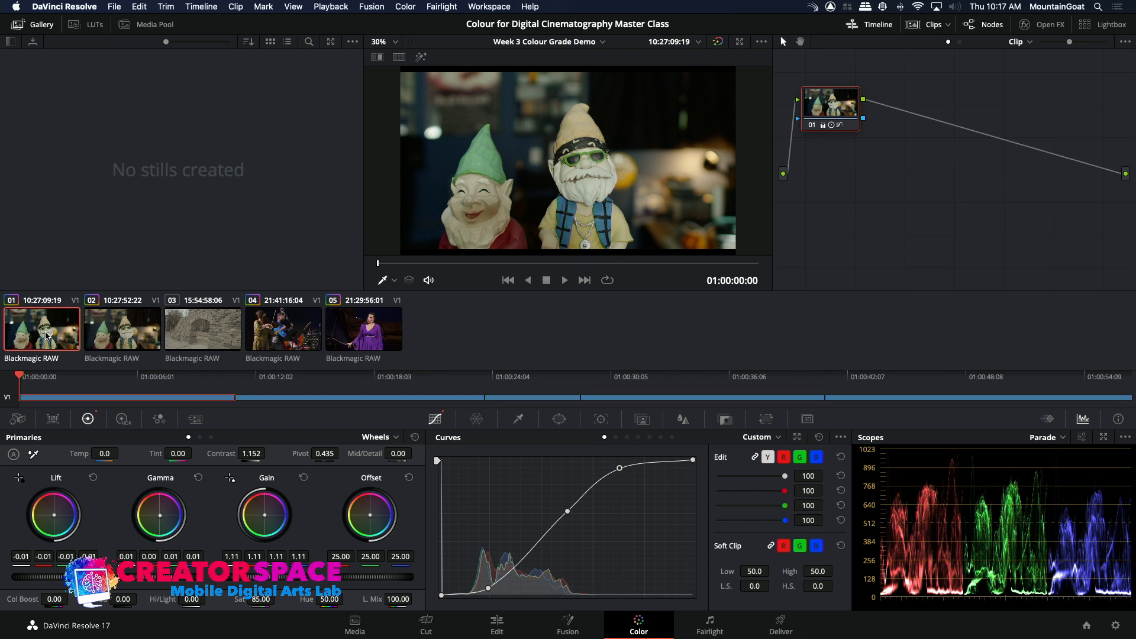
pyautogui.click(103, 332)
pyautogui.click(43, 333)
pyautogui.click(124, 331)
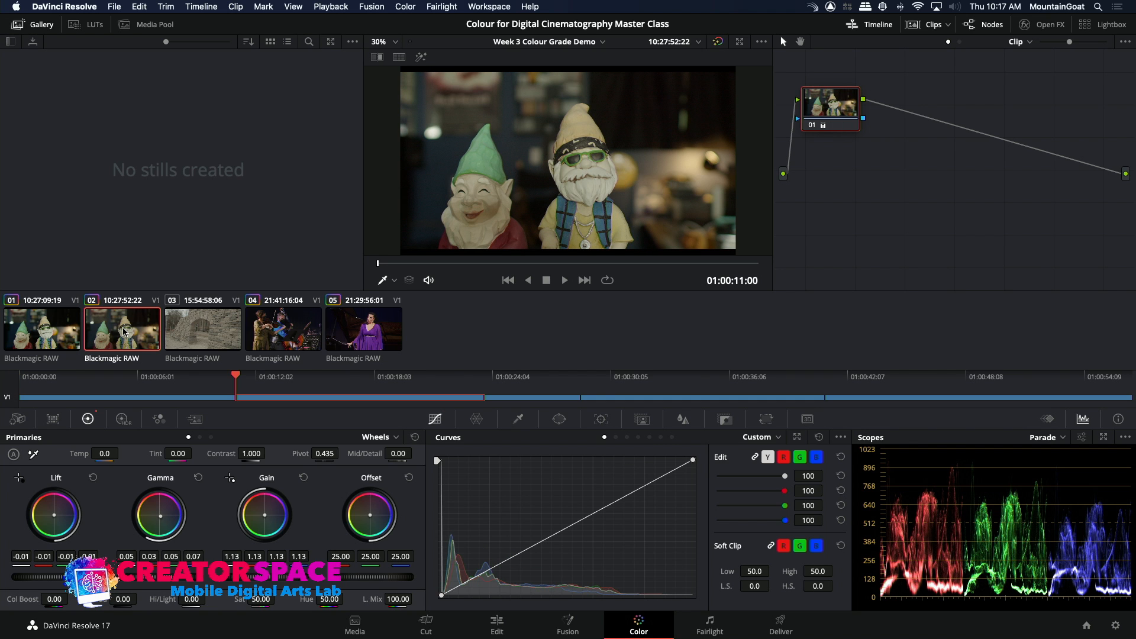
# Add a serial node after node 01 on clip 02 and space it farther away from node 01.
pyautogui.moveTo(828, 117); pyautogui.dragTo(849, 131)
pyautogui.rightClick(850, 126)
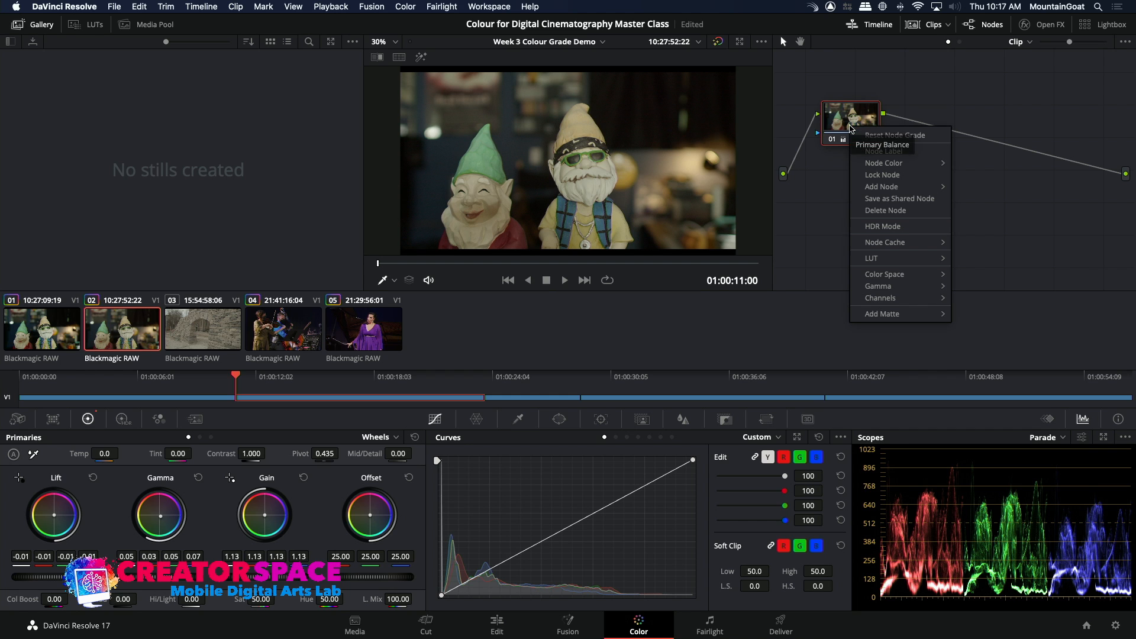
pyautogui.moveTo(882, 188)
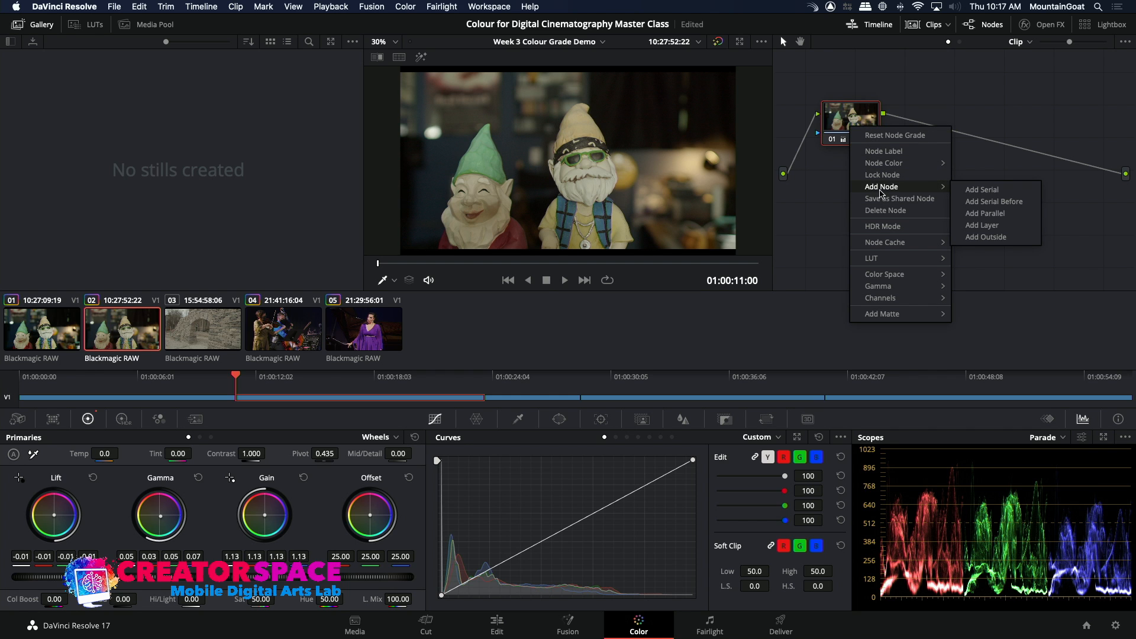
pyautogui.click(968, 189)
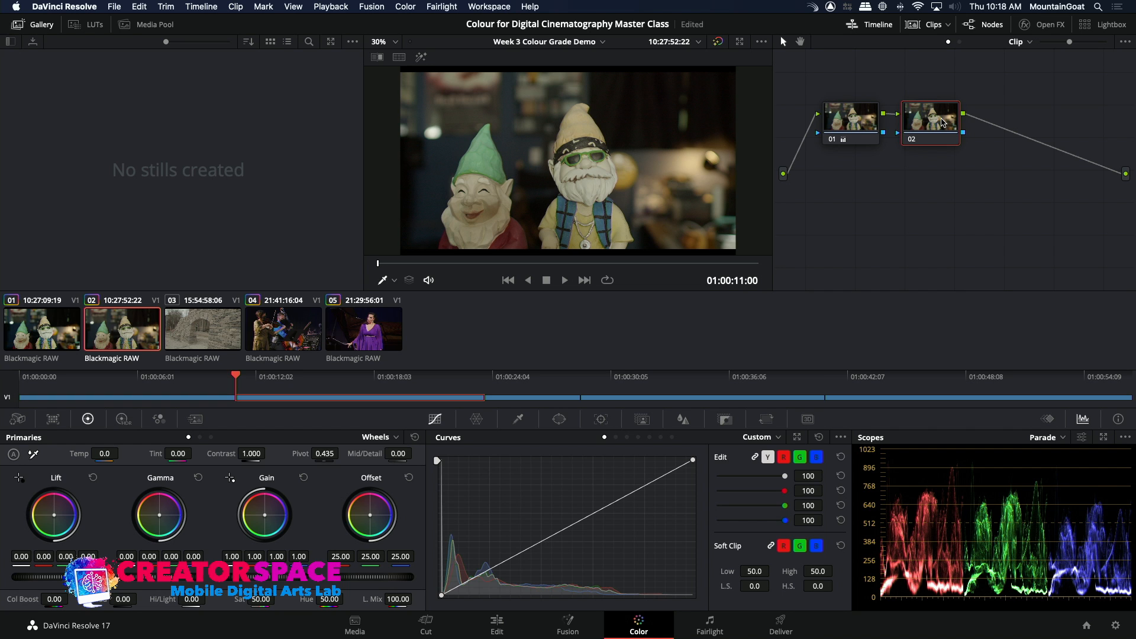
pyautogui.moveTo(936, 123); pyautogui.dragTo(981, 120)
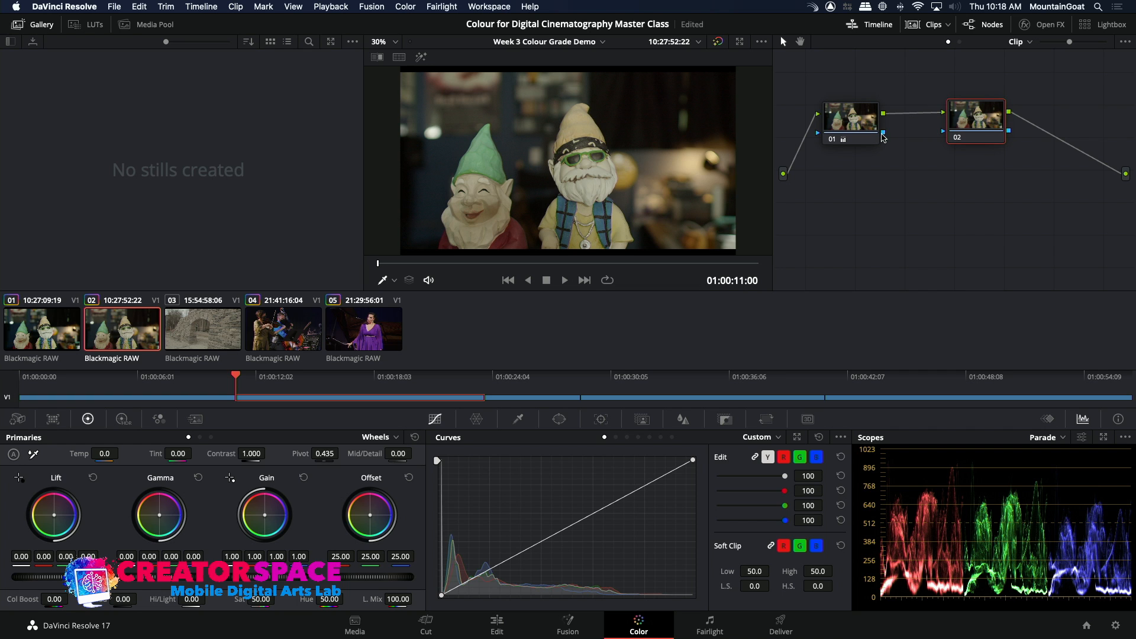
# Move nodes 01 and 02 higher in the node graph and make node 02 the active node.
pyautogui.rightClick(884, 136)
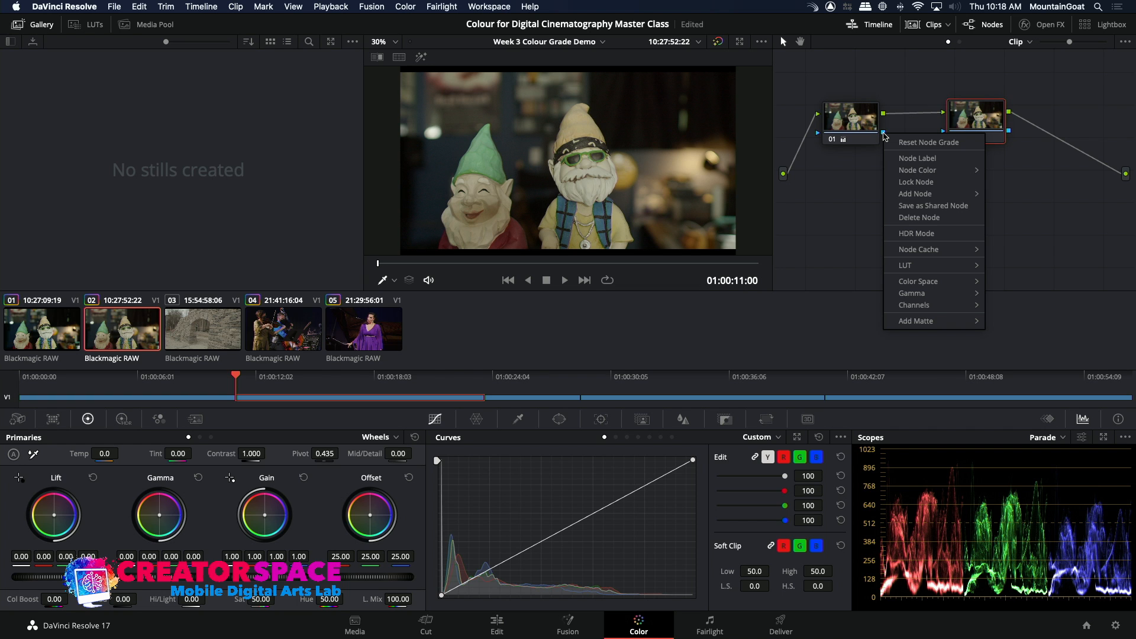
pyautogui.click(850, 185)
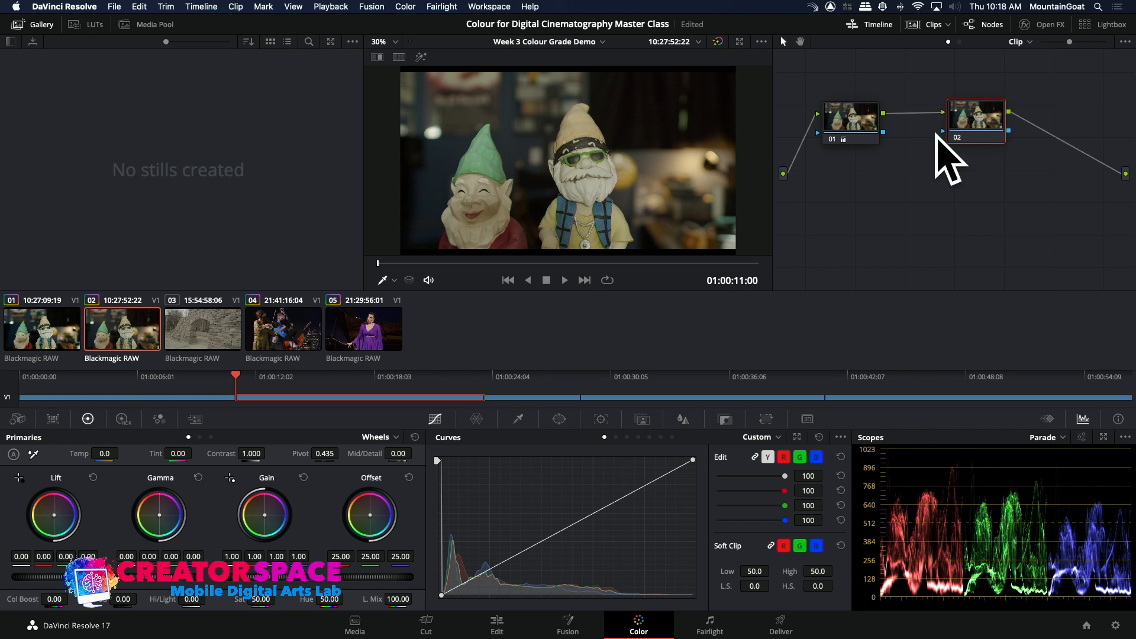
pyautogui.moveTo(840, 127); pyautogui.dragTo(836, 110)
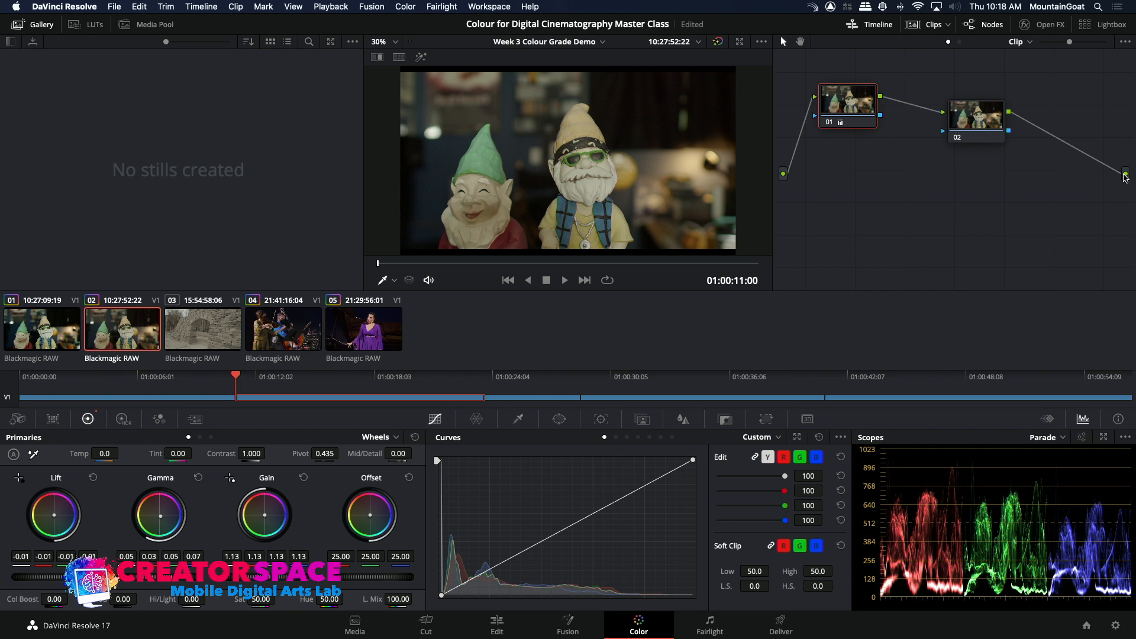
pyautogui.moveTo(987, 117)
pyautogui.mouseDown()
pyautogui.moveTo(1000, 95)
pyautogui.moveTo(983, 95)
pyautogui.mouseUp()
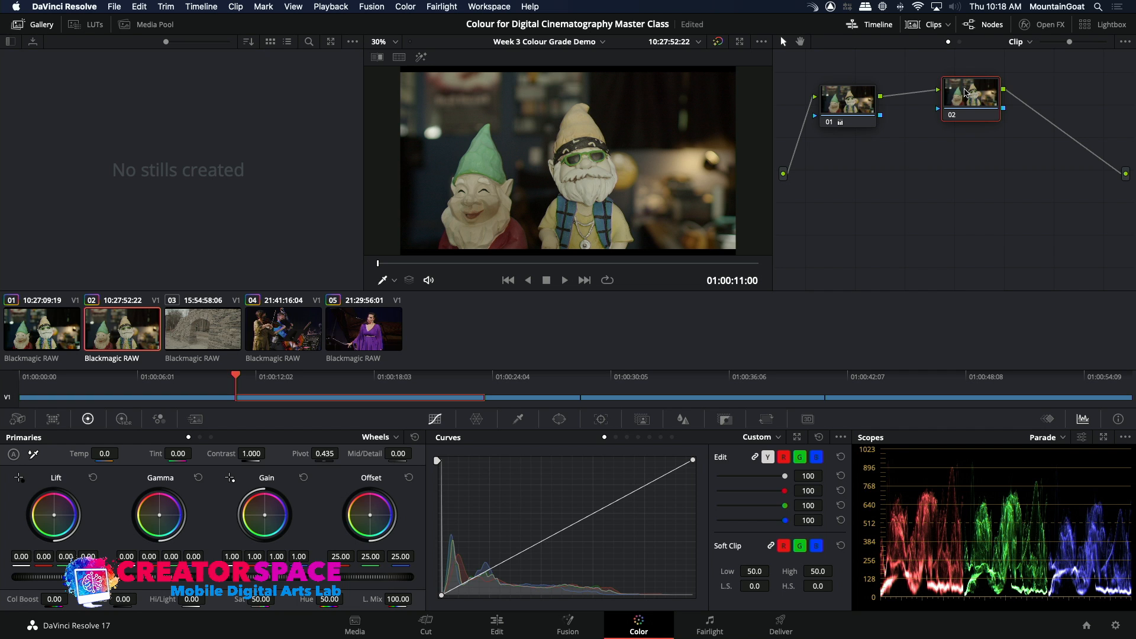
pyautogui.click(849, 107)
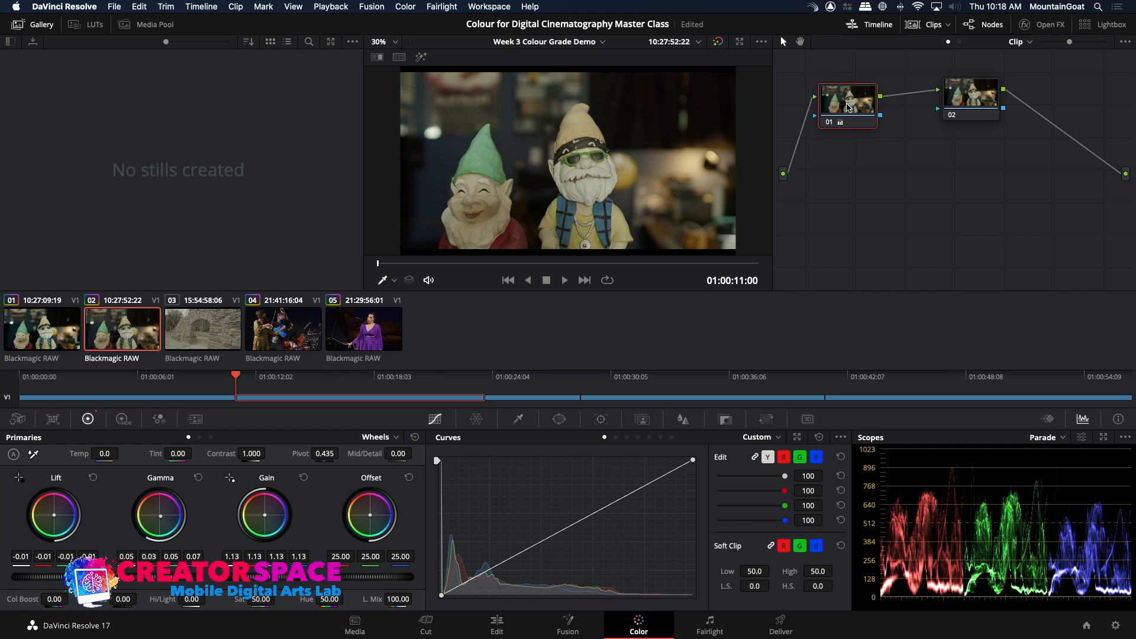
pyautogui.click(978, 104)
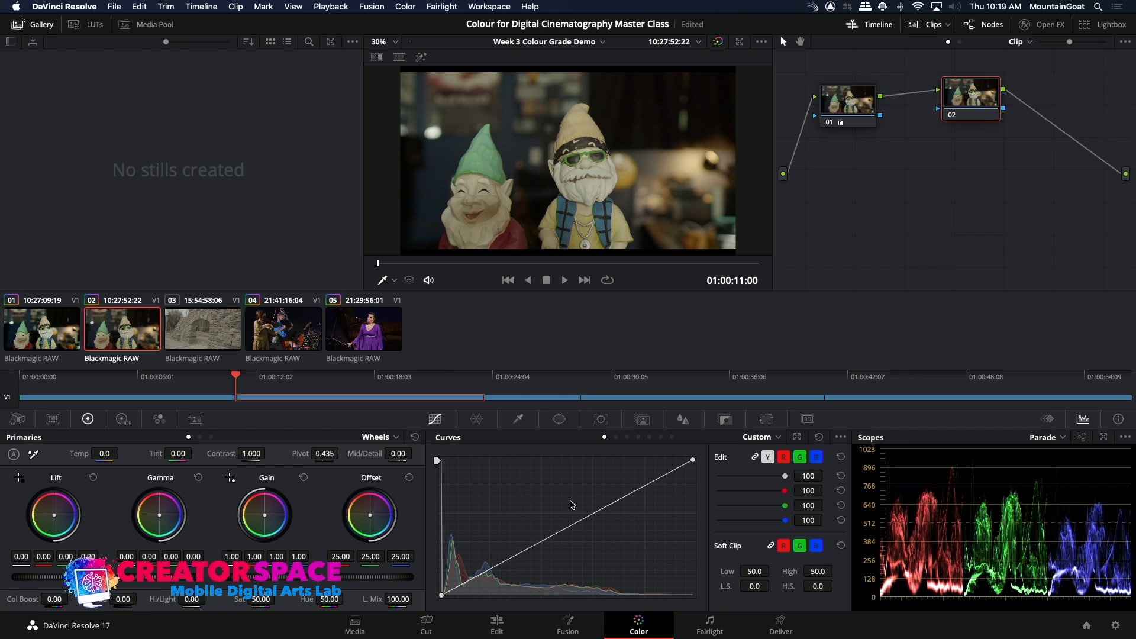
# On node 02, bend the custom curve into an S-shape and set a warm Gain: master 1.12, red 1.28, green 1.11, blue 0.83.
pyautogui.moveTo(565, 530); pyautogui.dragTo(562, 506)
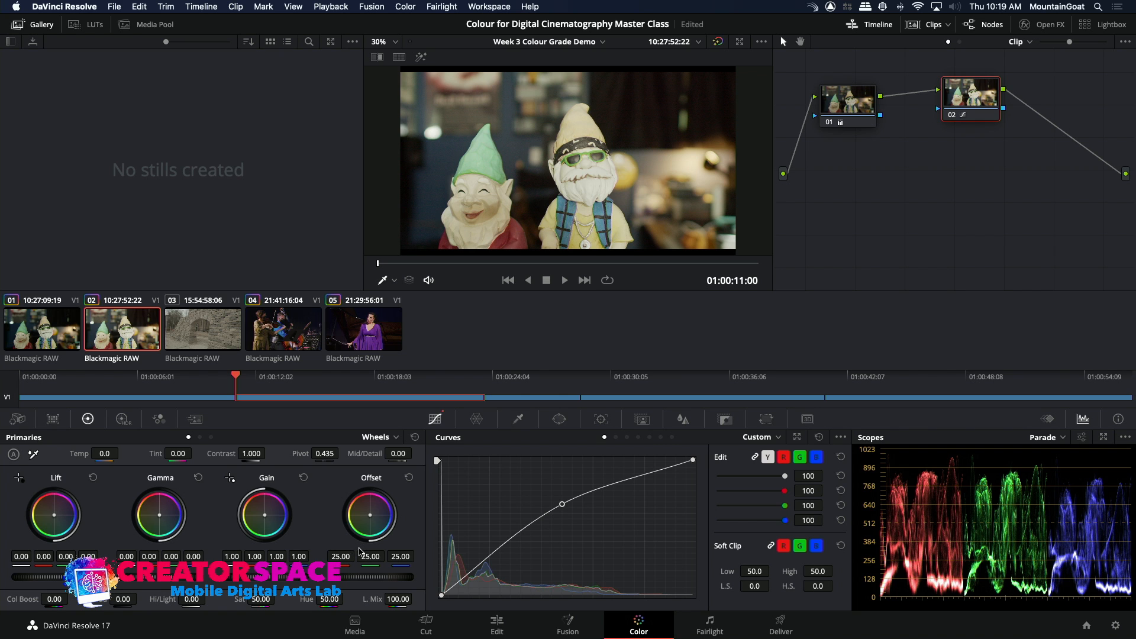
pyautogui.moveTo(265, 577); pyautogui.dragTo(284, 576)
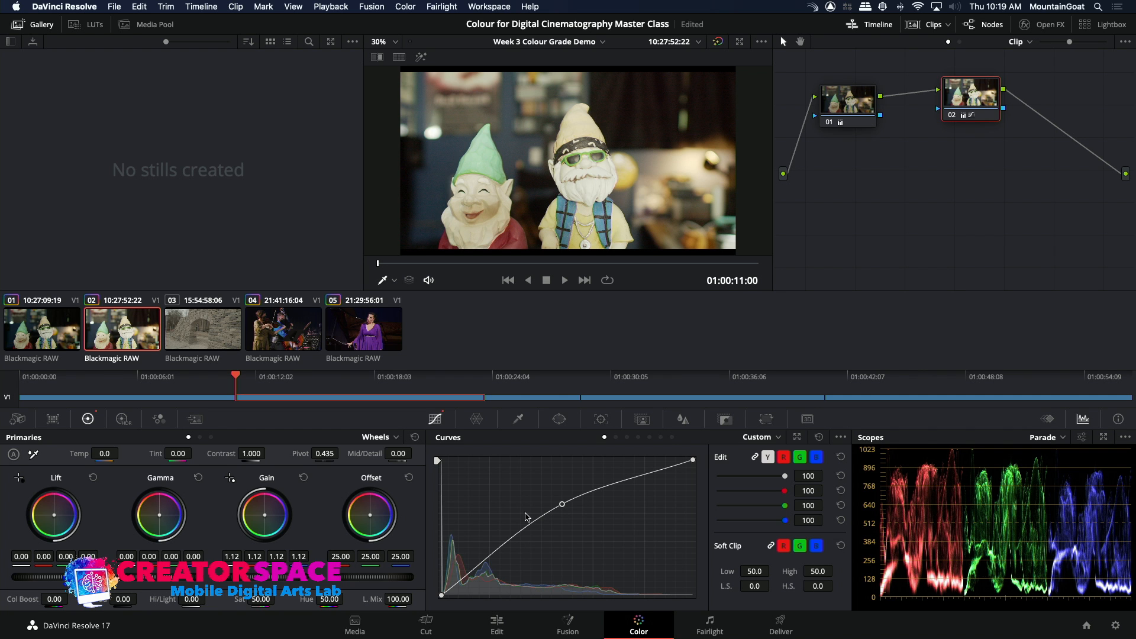
pyautogui.moveTo(487, 560); pyautogui.dragTo(497, 577)
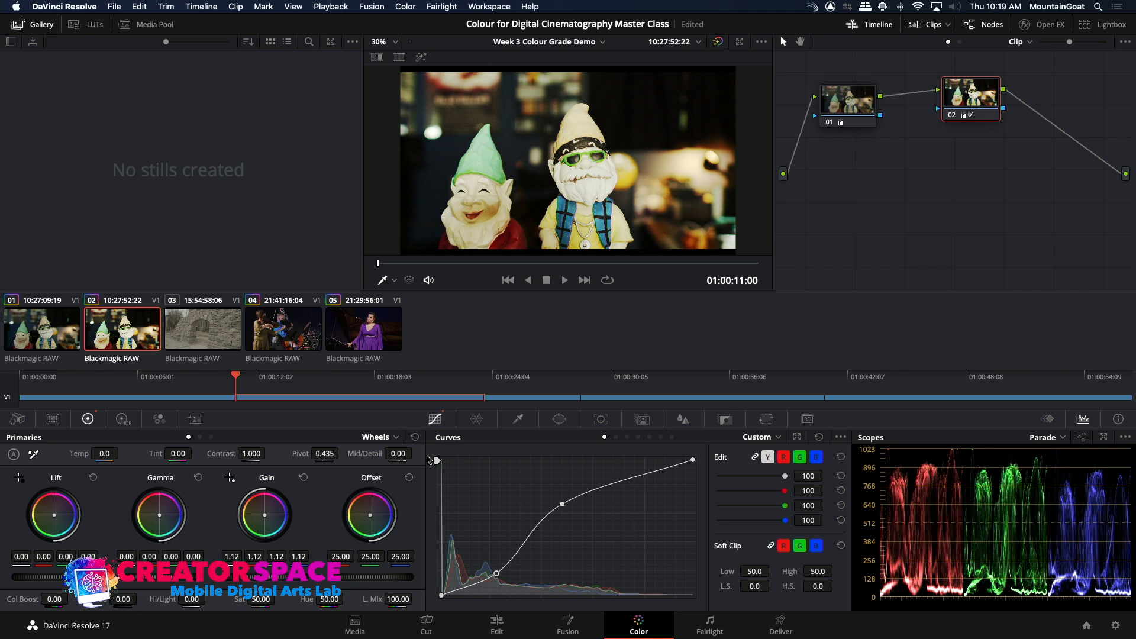
pyautogui.moveTo(248, 532); pyautogui.dragTo(245, 521)
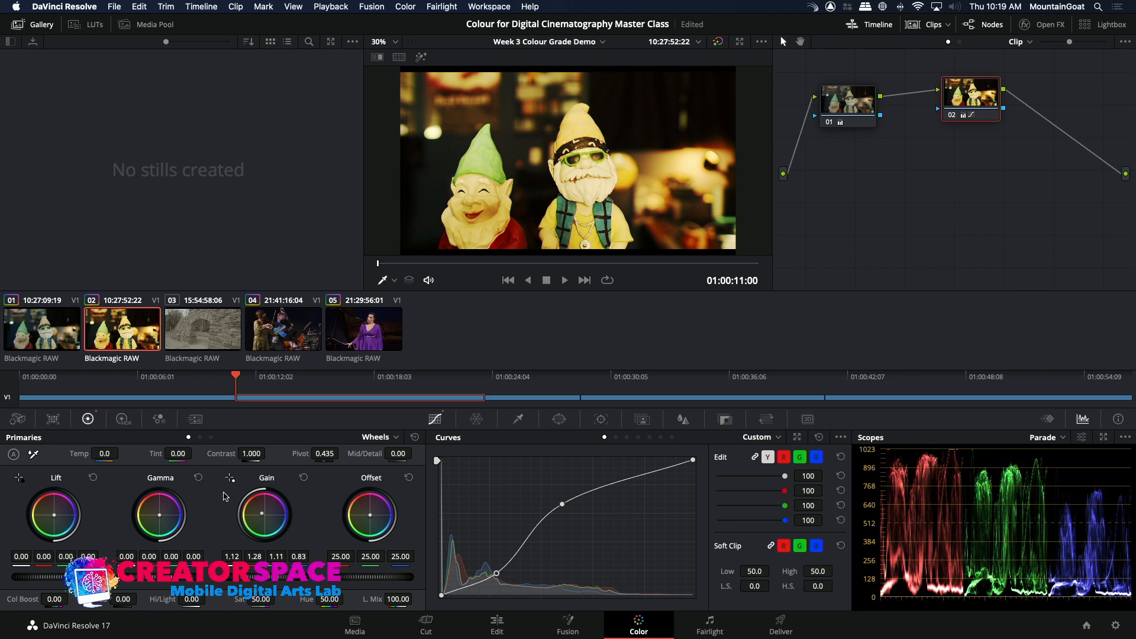
pyautogui.moveTo(561, 504); pyautogui.dragTo(559, 516)
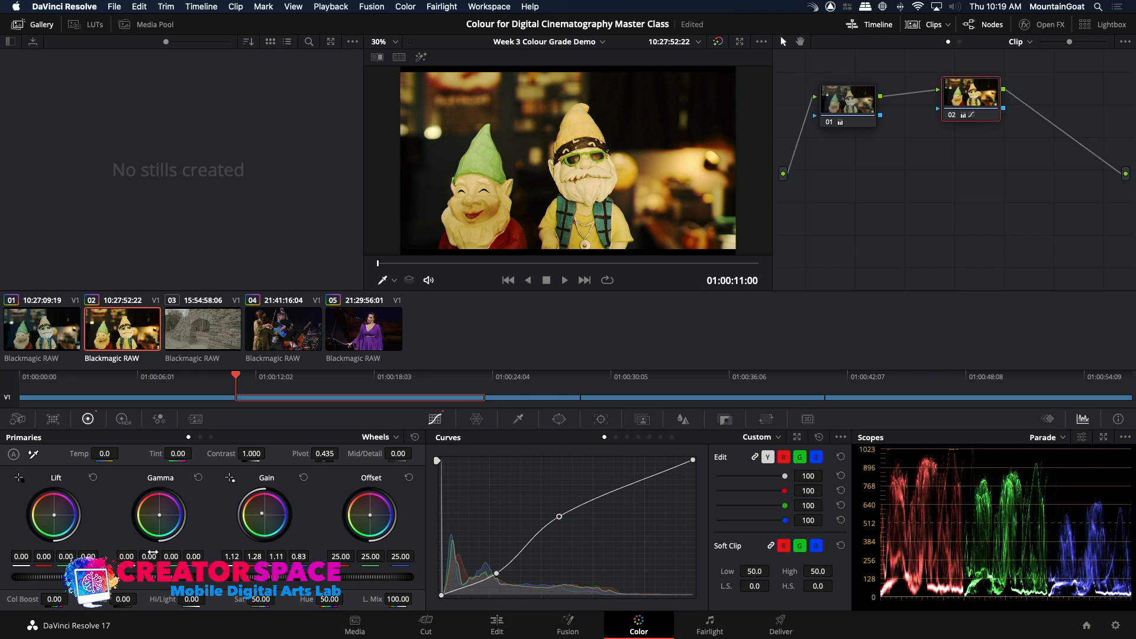
# Raise node 02's Gamma to 0.03 with blue reduced to 0.01, and lower its Lift to -0.02.
pyautogui.moveTo(161, 582); pyautogui.dragTo(174, 582)
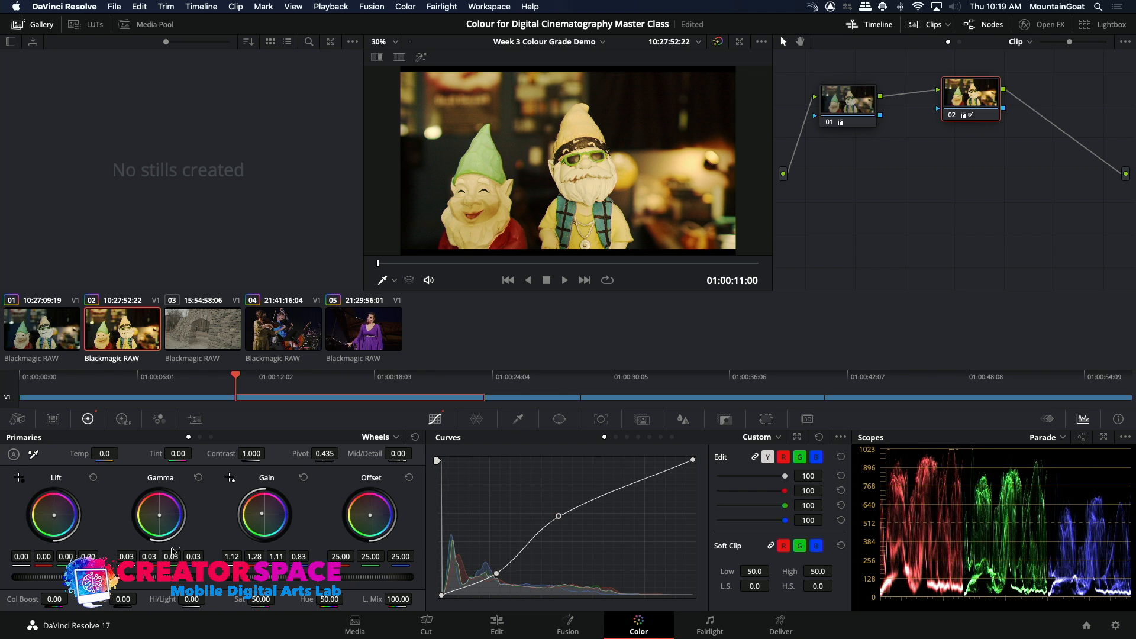
pyautogui.moveTo(159, 515); pyautogui.dragTo(158, 514)
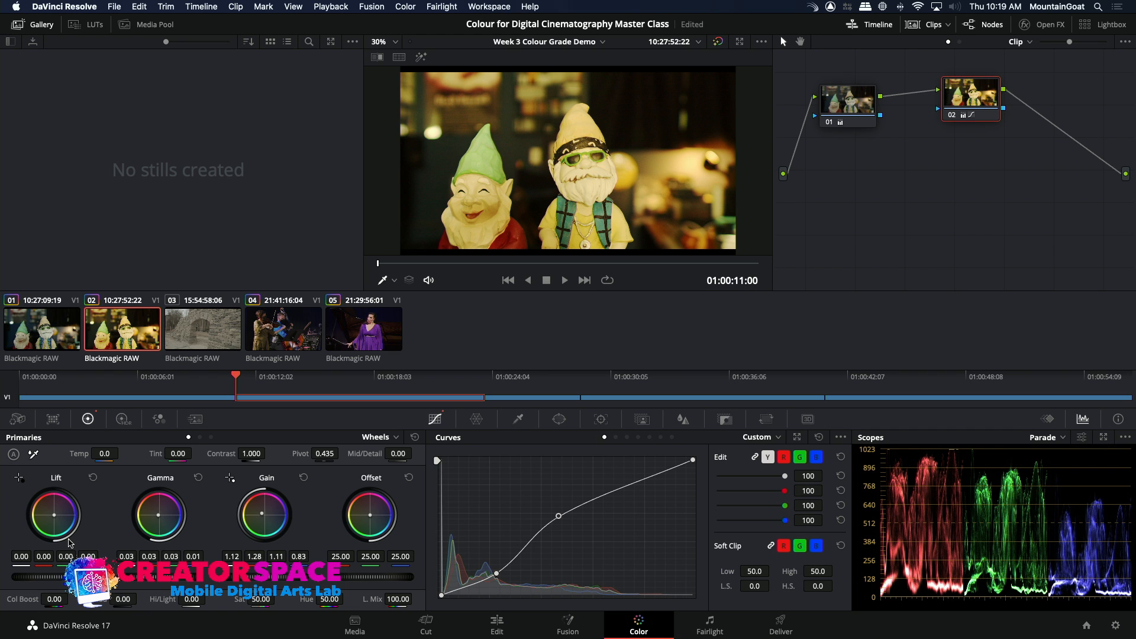
pyautogui.moveTo(55, 577); pyautogui.dragTo(47, 577)
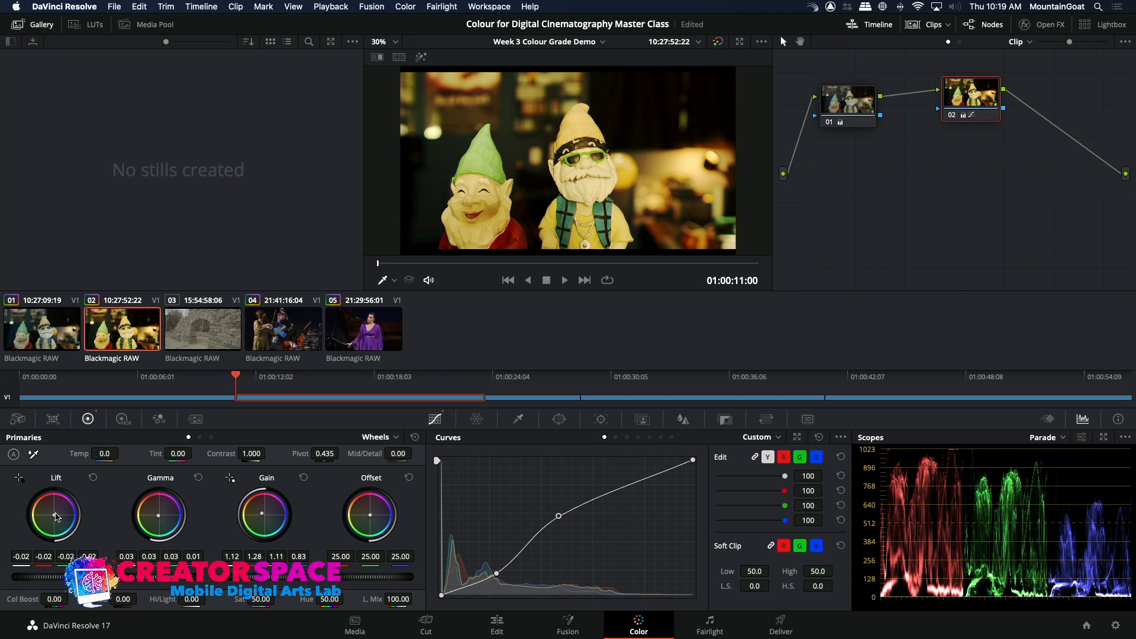
# Fine-tune node 02's Lift colour balance to red -0.03 and green -0.01, keeping the master at -0.02.
pyautogui.moveTo(54, 515); pyautogui.dragTo(54, 516)
pyautogui.moveTo(55, 515); pyautogui.dragTo(54, 516)
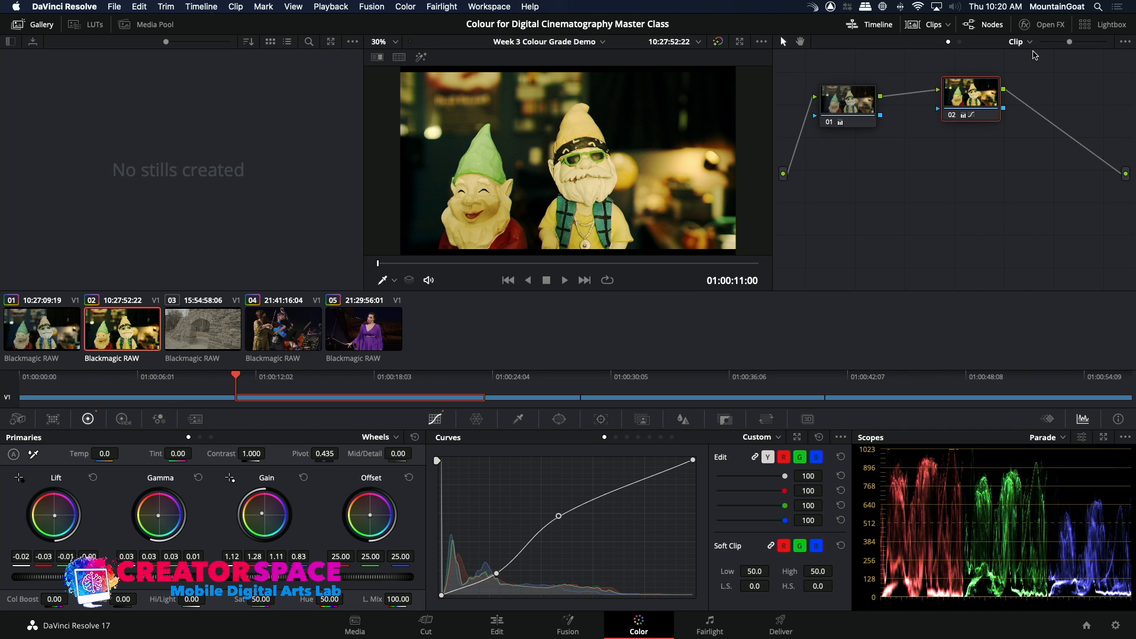
# Examine the LUT library, the parade scope's display settings, the available scope types, and the visibility options for nodes, clips and timeline.
pyautogui.click(92, 27)
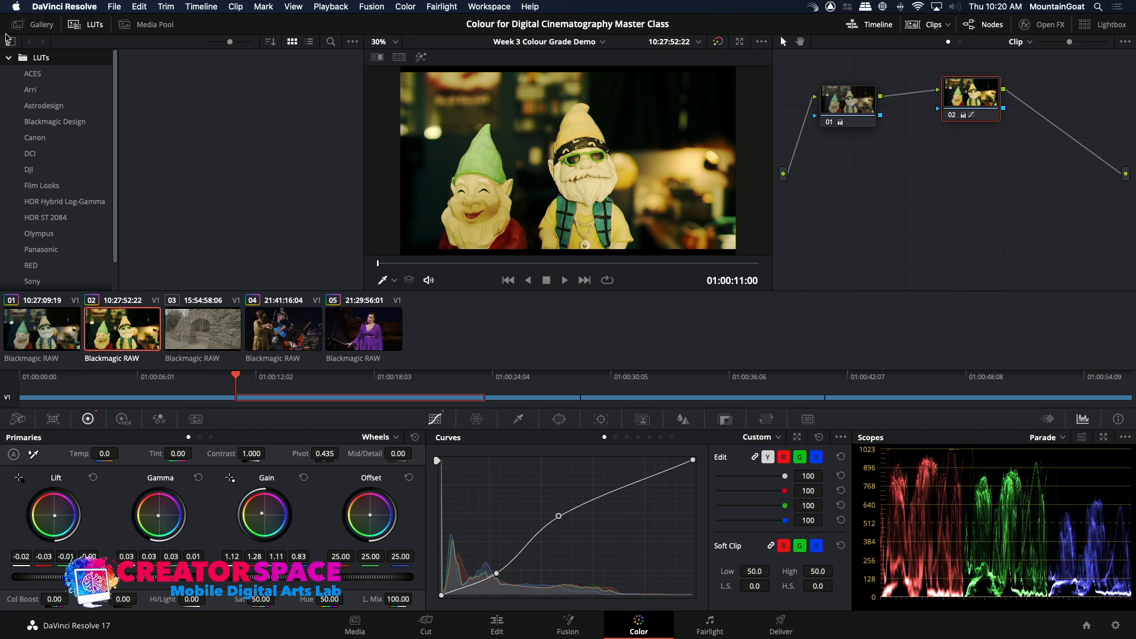
pyautogui.click(20, 27)
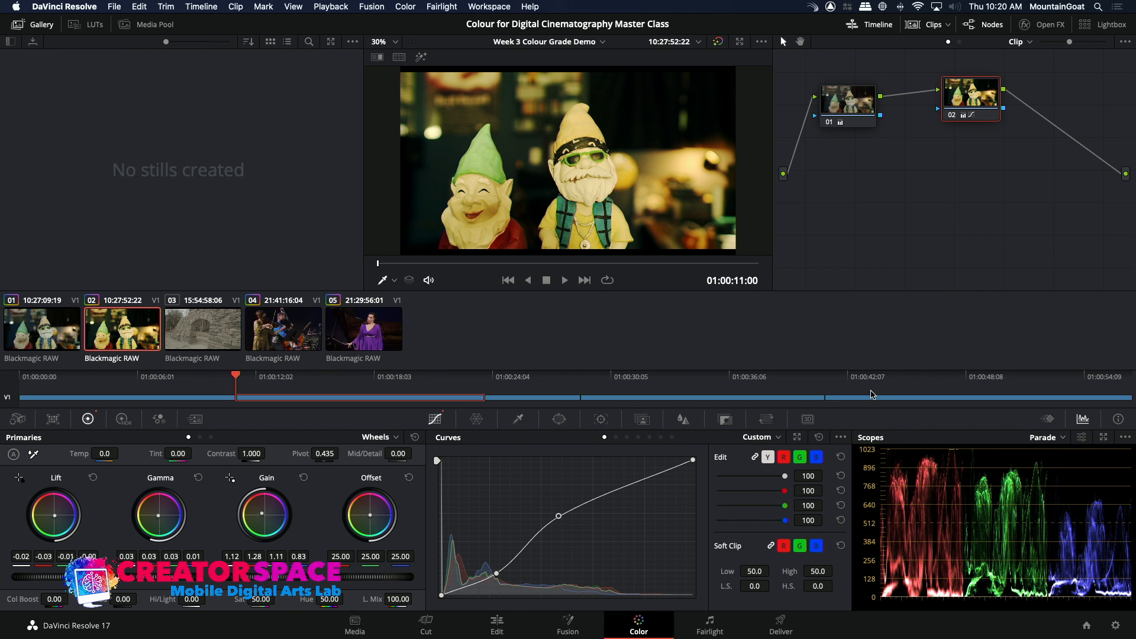
pyautogui.click(1081, 437)
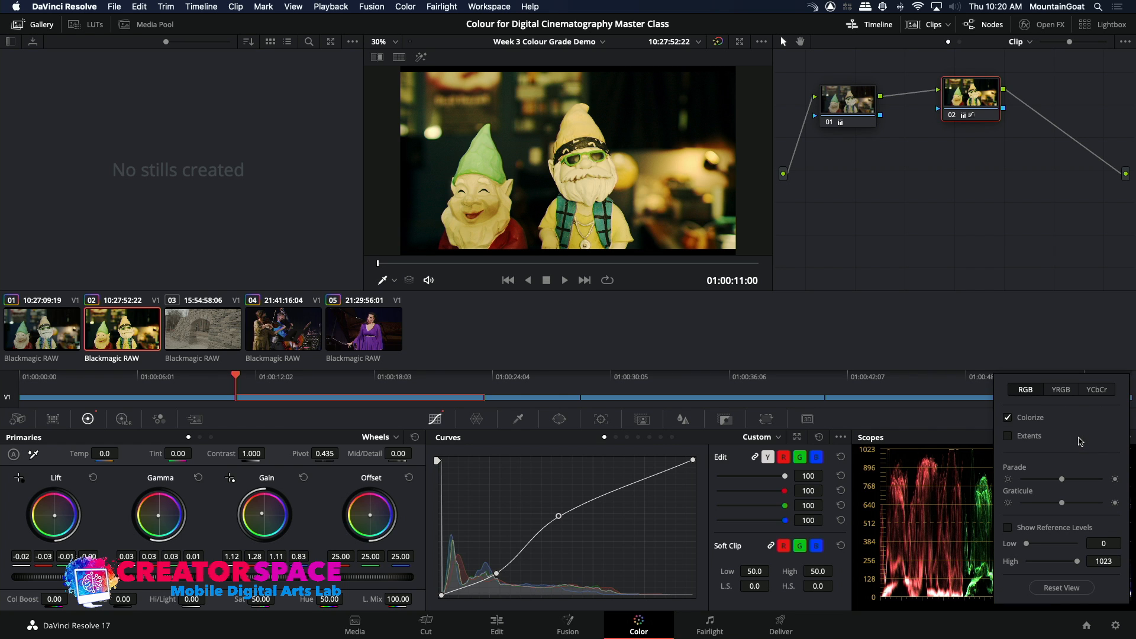
pyautogui.click(975, 417)
pyautogui.click(1052, 438)
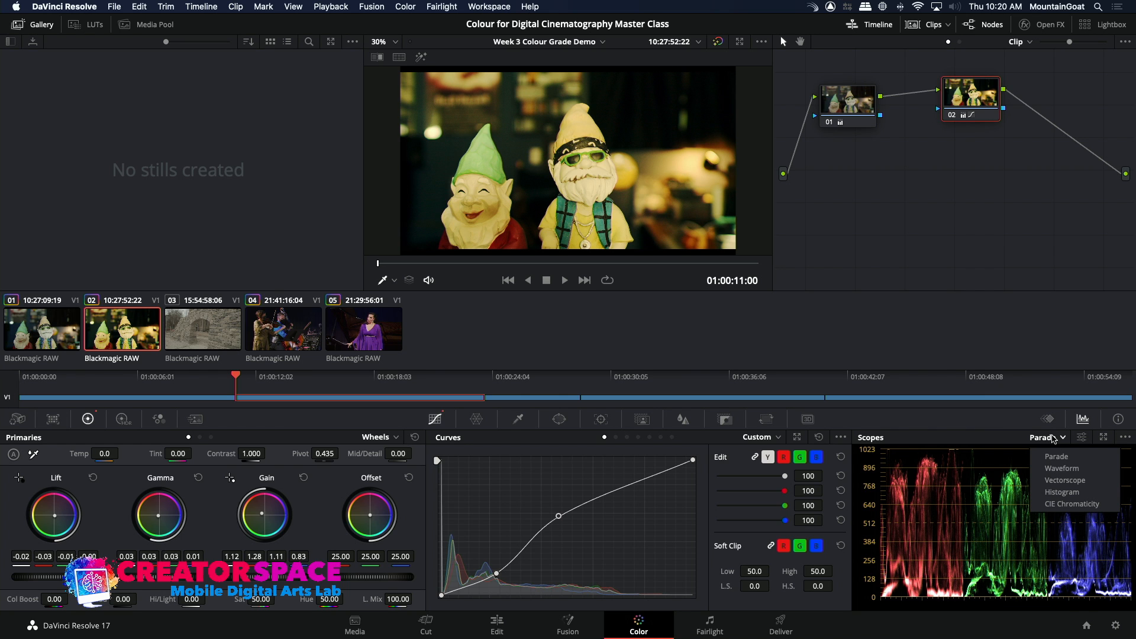
pyautogui.click(1023, 415)
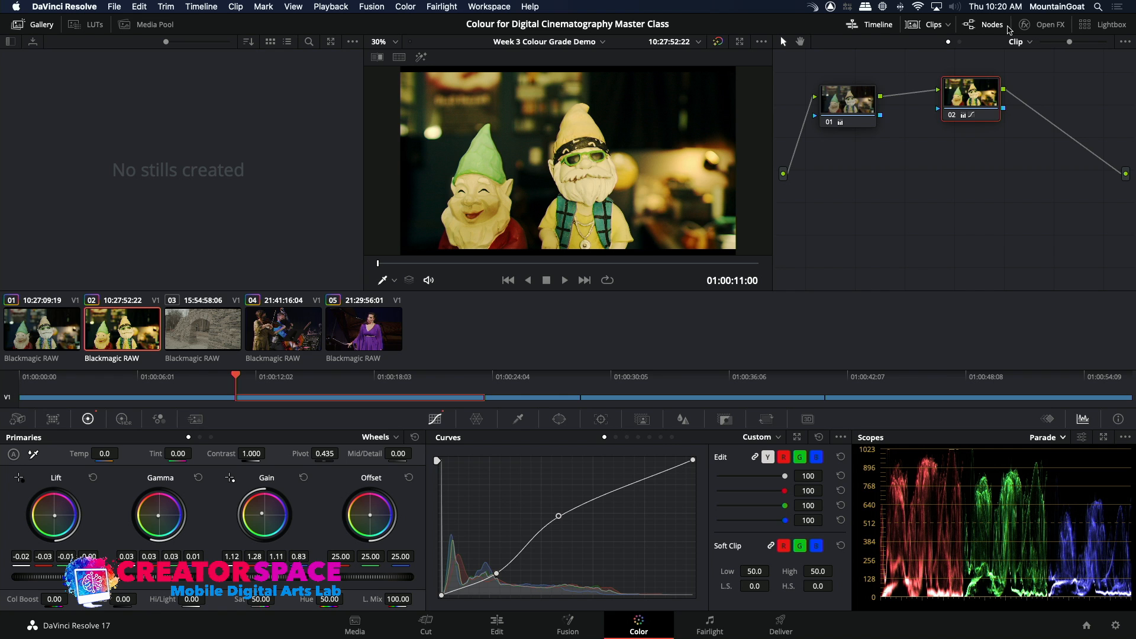
pyautogui.click(981, 26)
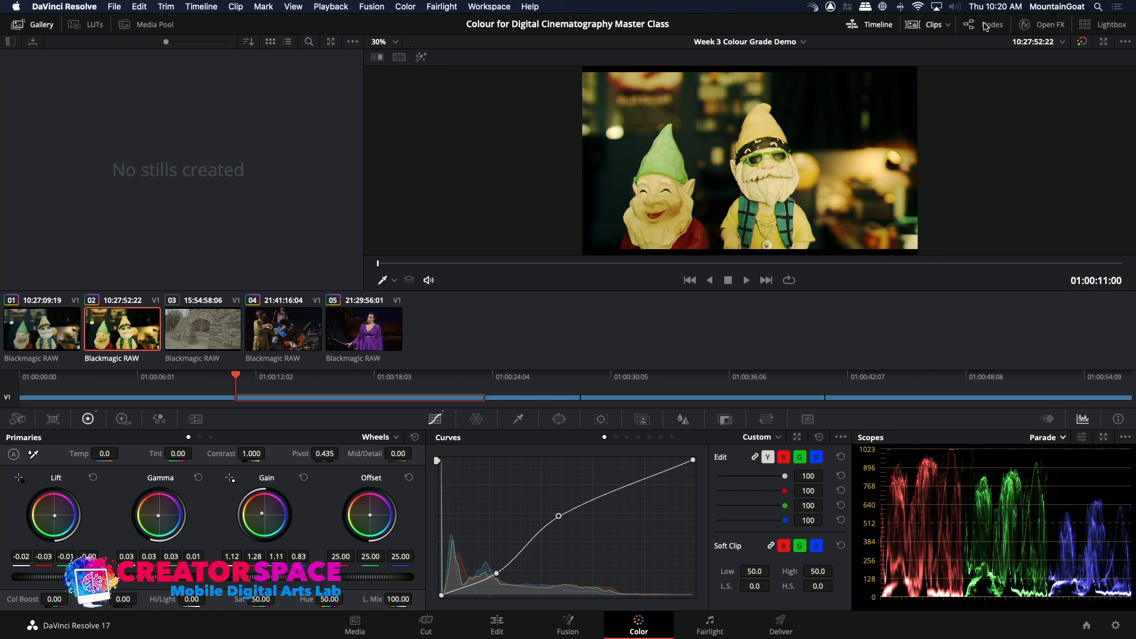
pyautogui.click(985, 27)
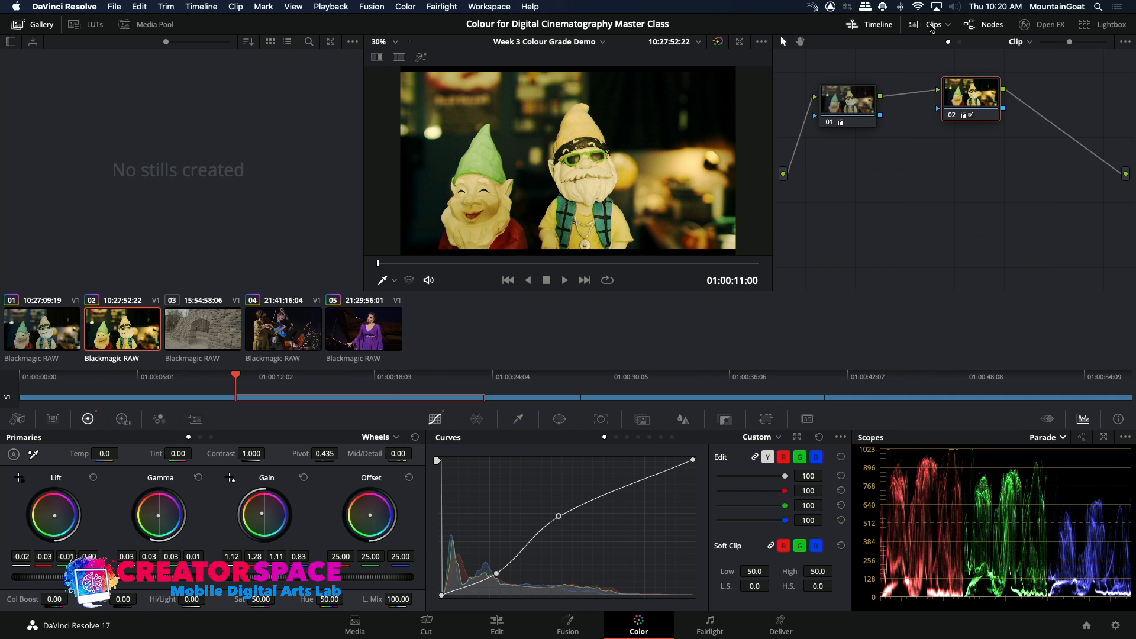
pyautogui.click(932, 27)
pyautogui.click(931, 27)
pyautogui.click(878, 26)
pyautogui.click(878, 27)
pyautogui.click(486, 7)
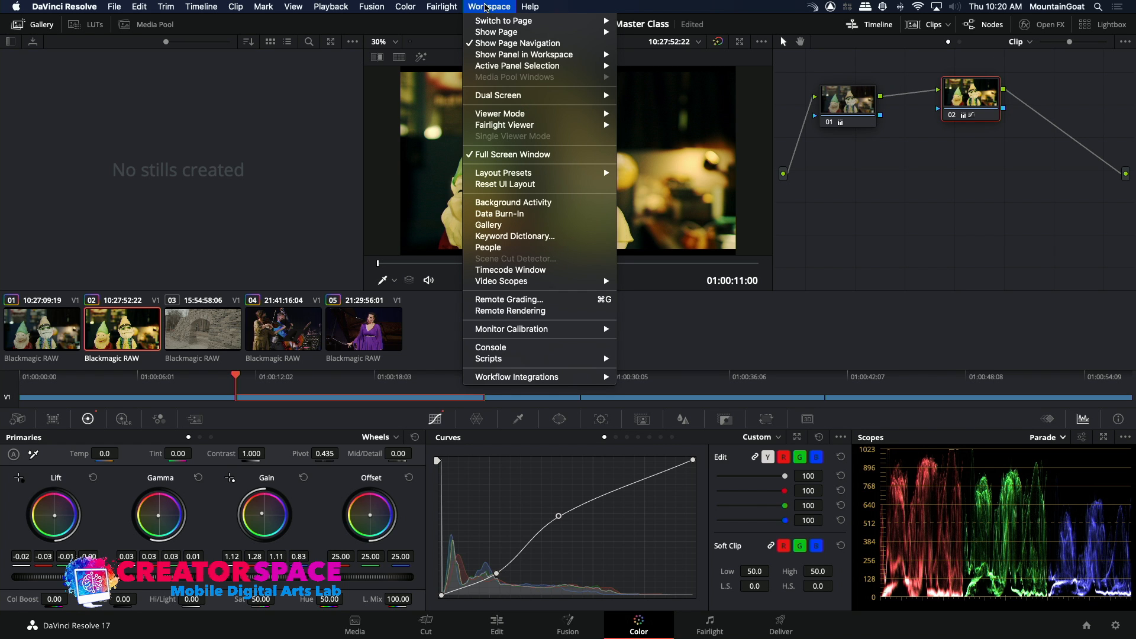
pyautogui.click(317, 59)
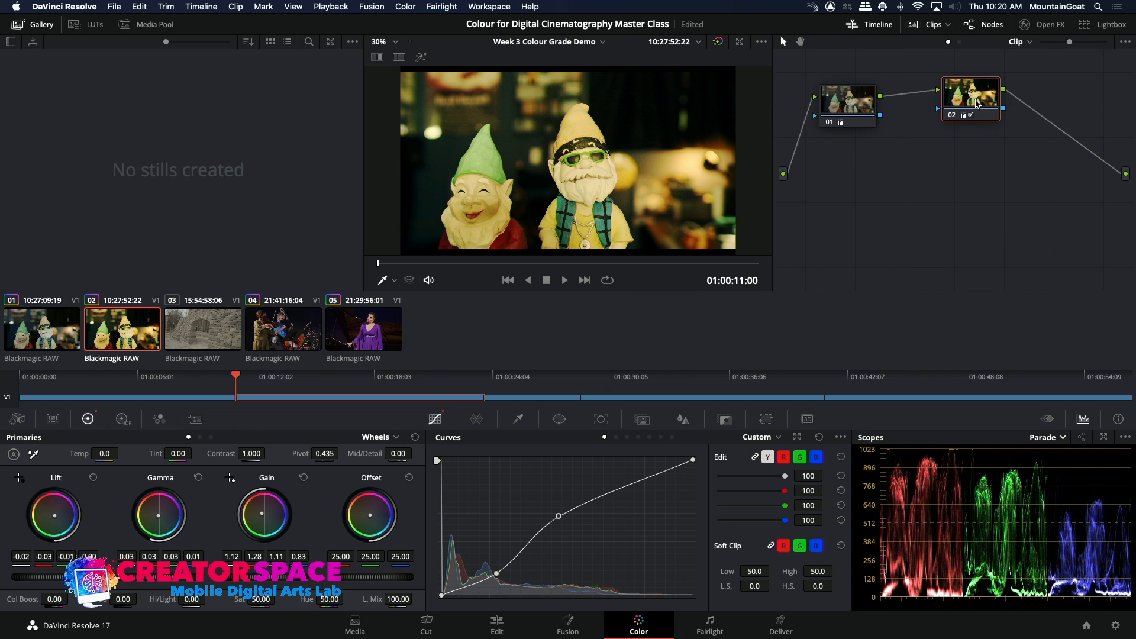
# Grab a still of the graded clip 02 and apply its grade to the archway clip 03.
pyautogui.click(293, 7)
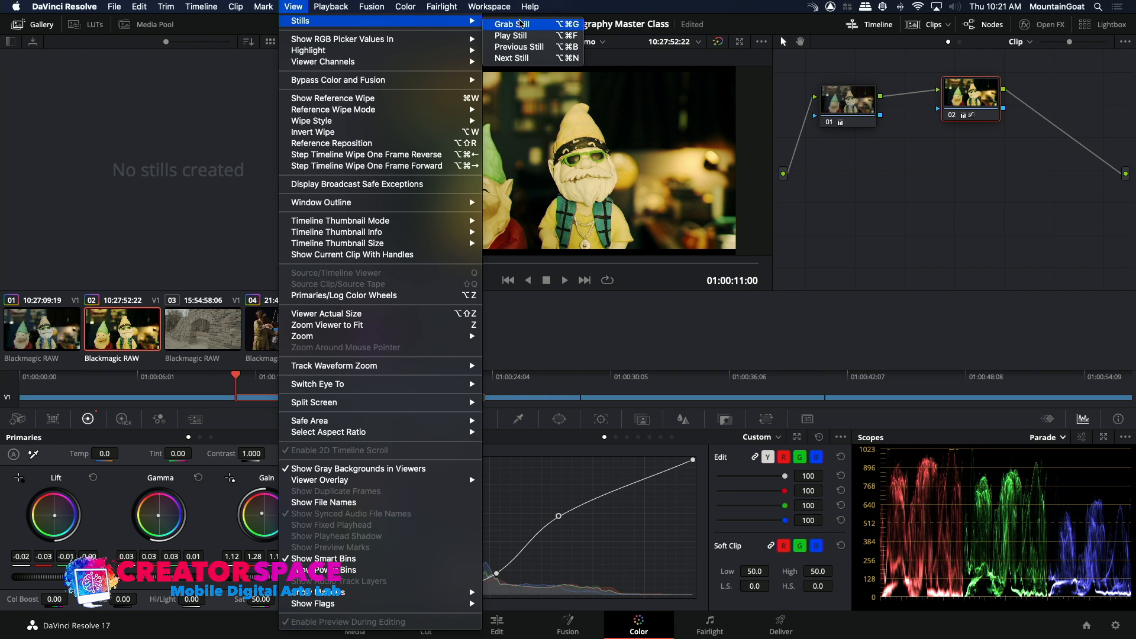
pyautogui.click(519, 24)
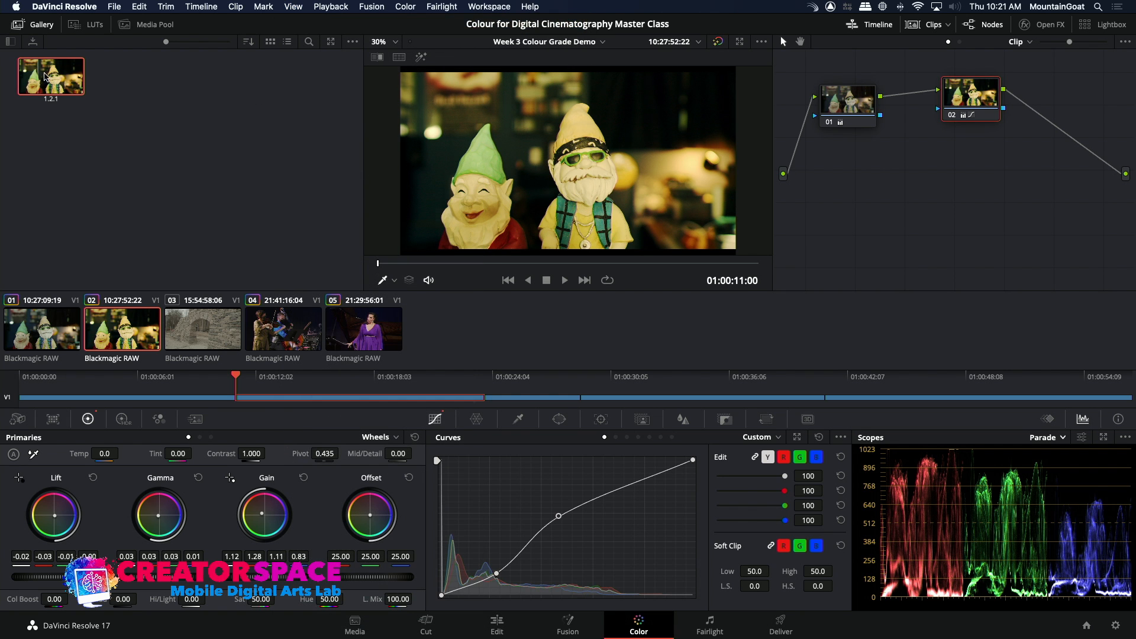
pyautogui.click(206, 329)
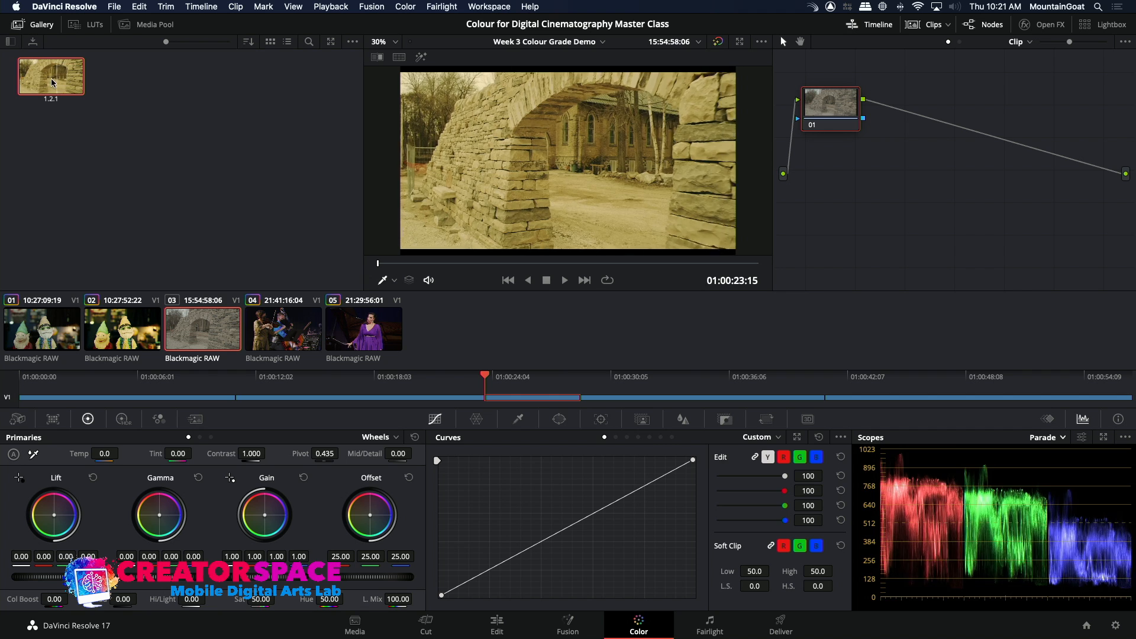
pyautogui.moveTo(178, 76); pyautogui.dragTo(941, 111)
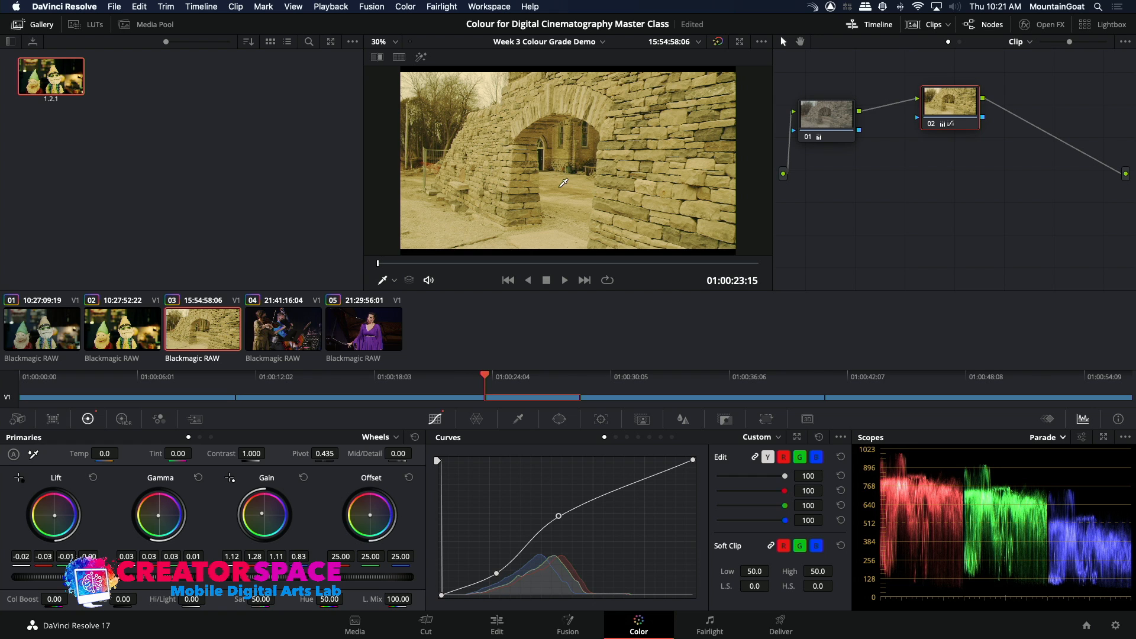
# Show the keyframes and compare the archway clip with Corrector 2 disabled and enabled.
pyautogui.click(1048, 420)
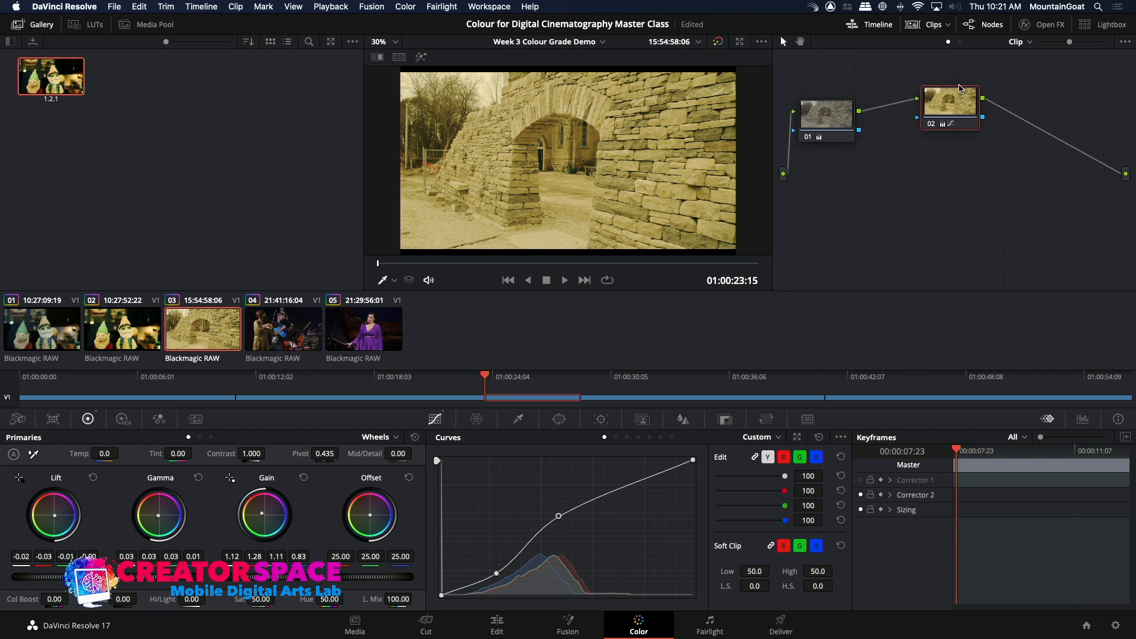
pyautogui.click(861, 494)
pyautogui.click(861, 494)
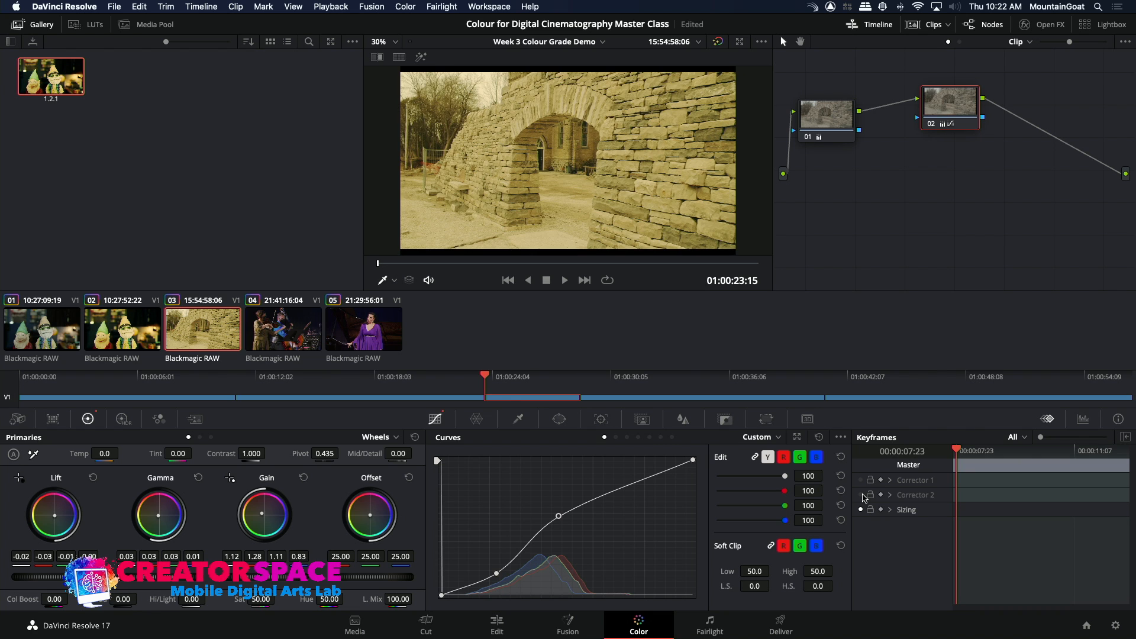
# Return to gnome clip 02 and compare its image with Corrector 2 repeatedly switched off and on.
pyautogui.click(109, 331)
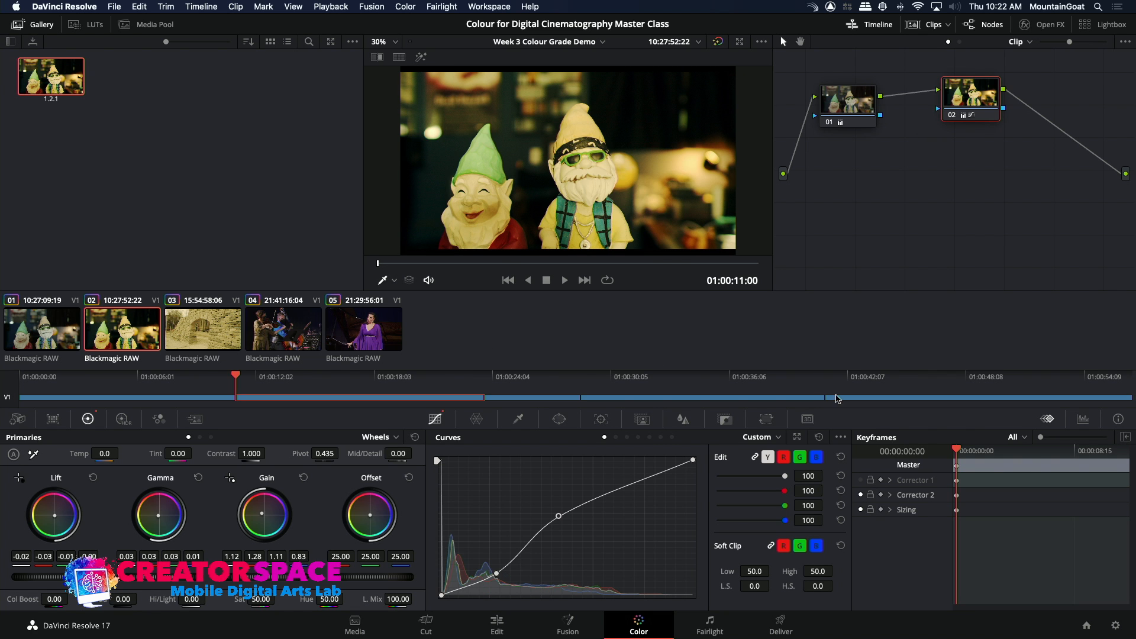
pyautogui.click(861, 495)
pyautogui.click(861, 494)
pyautogui.click(861, 494)
pyautogui.click(861, 495)
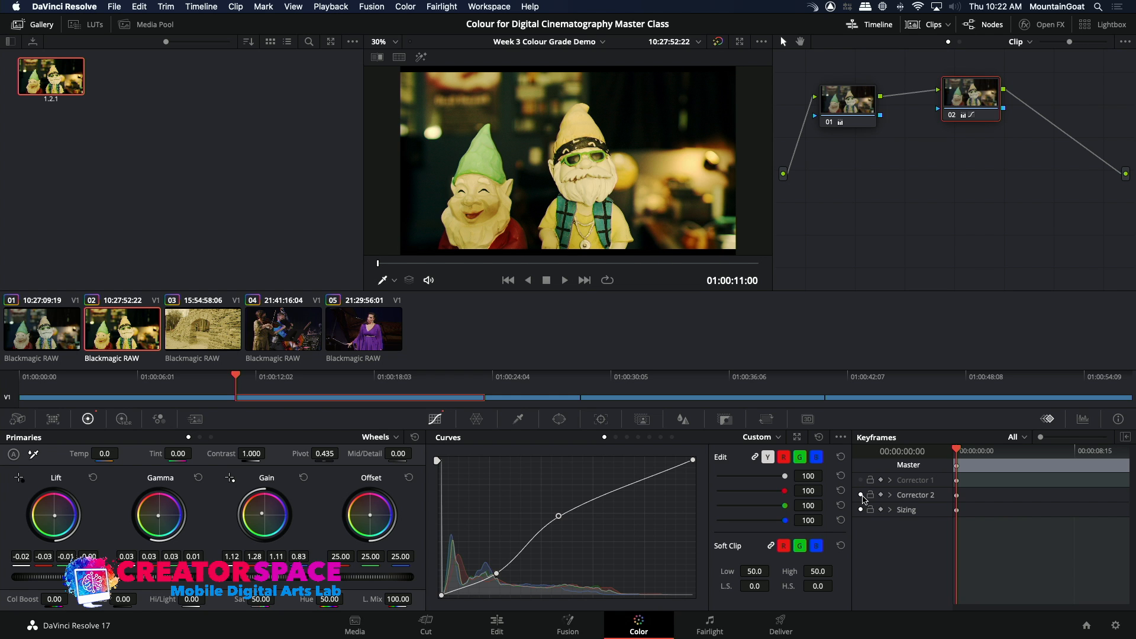
pyautogui.click(860, 495)
pyautogui.click(861, 495)
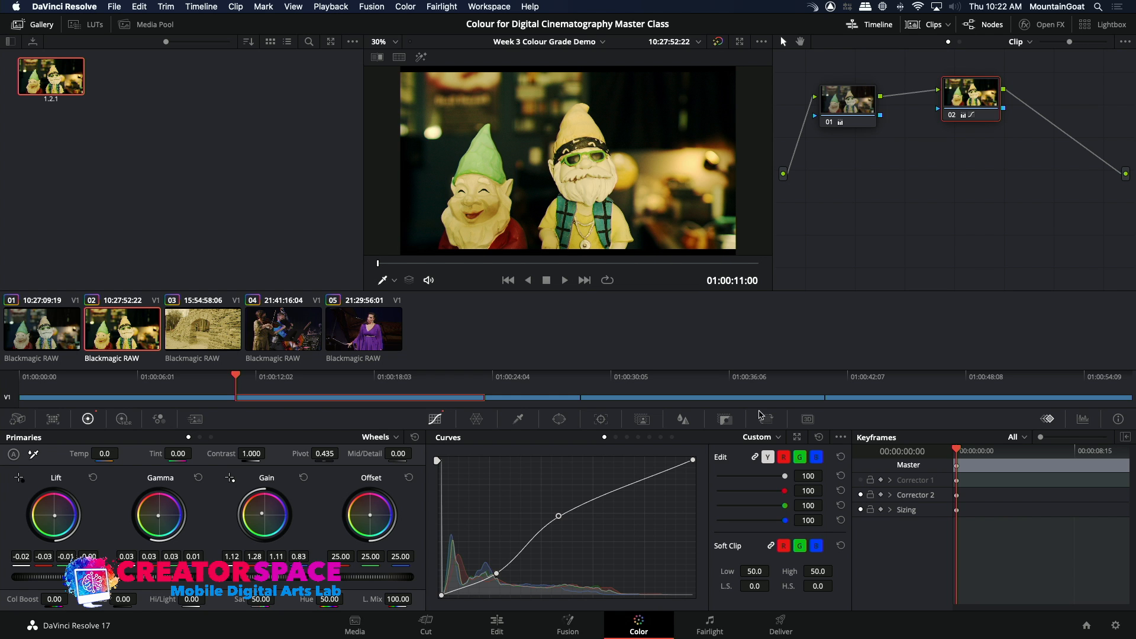
# Turn on the separate video scopes window and move it clear of the viewer image.
pyautogui.click(482, 6)
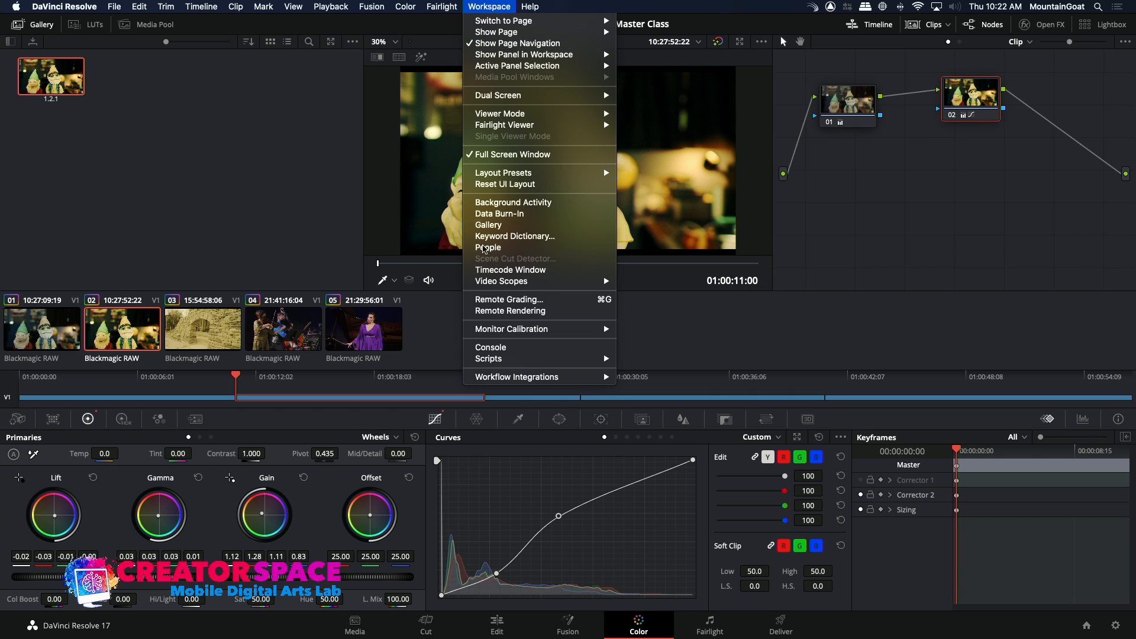
pyautogui.moveTo(483, 335)
pyautogui.moveTo(292, 6)
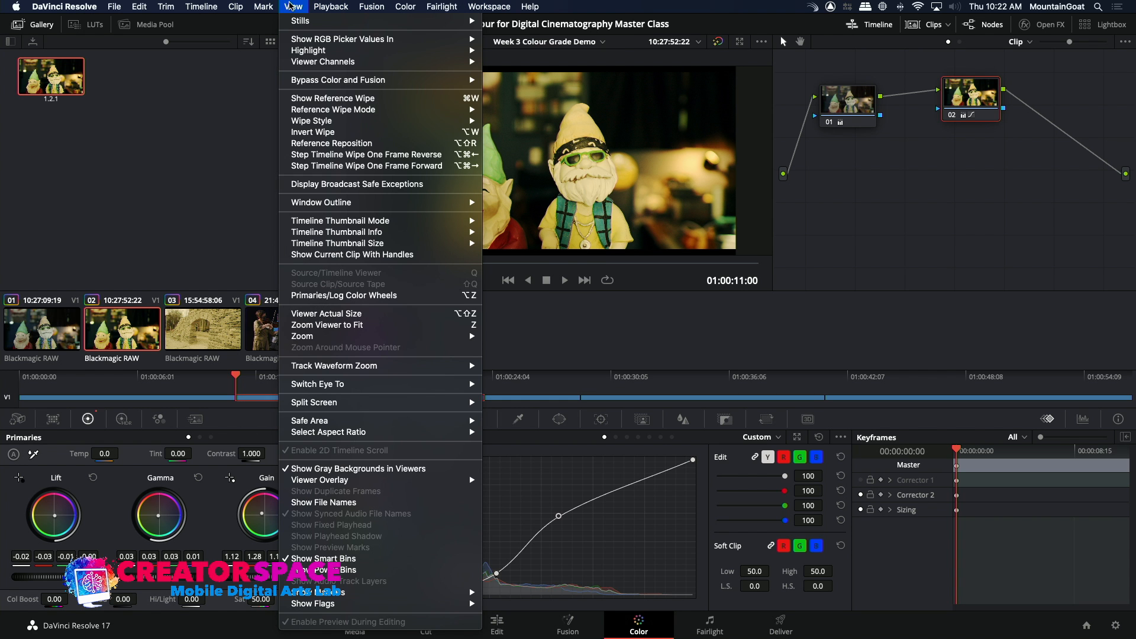
pyautogui.moveTo(473, 6)
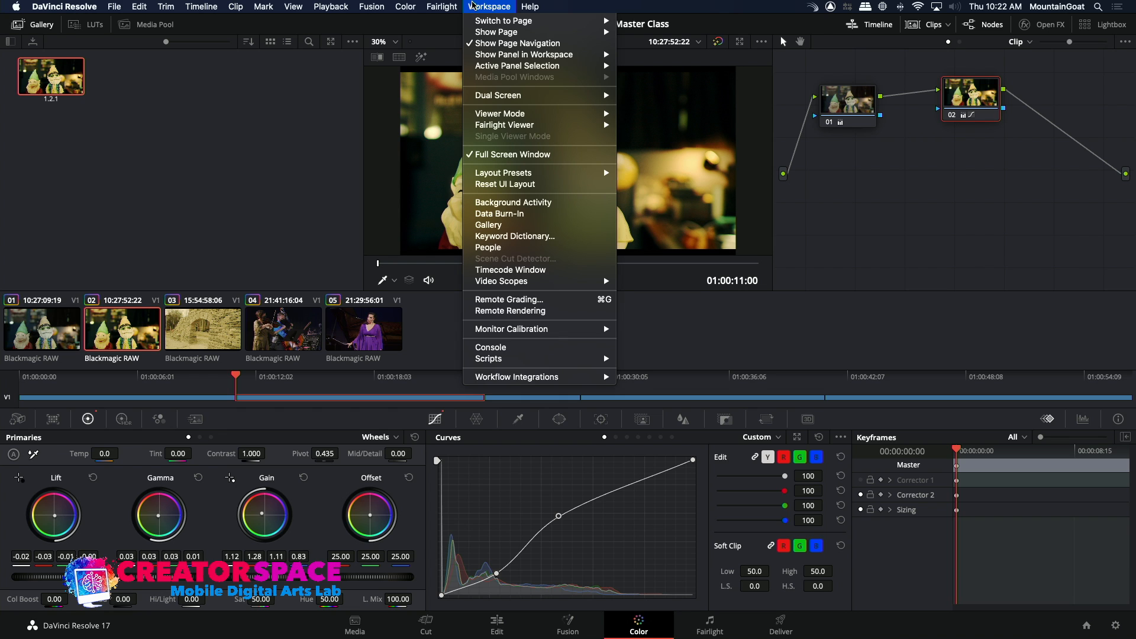
pyautogui.moveTo(483, 176)
pyautogui.moveTo(526, 283)
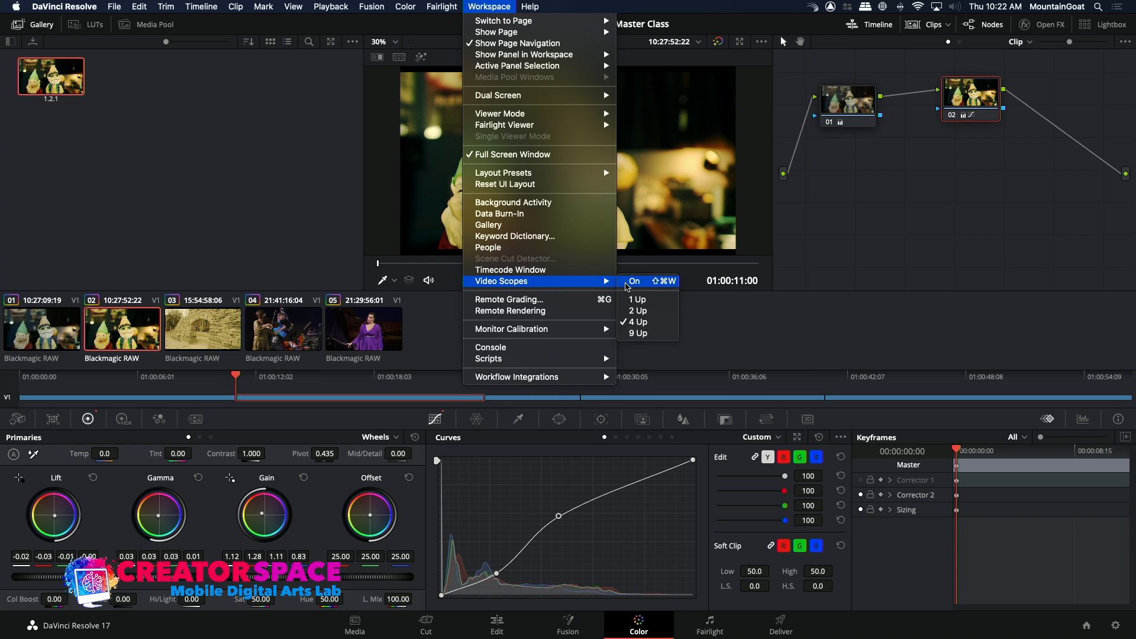
pyautogui.click(627, 283)
pyautogui.moveTo(620, 251); pyautogui.dragTo(248, 302)
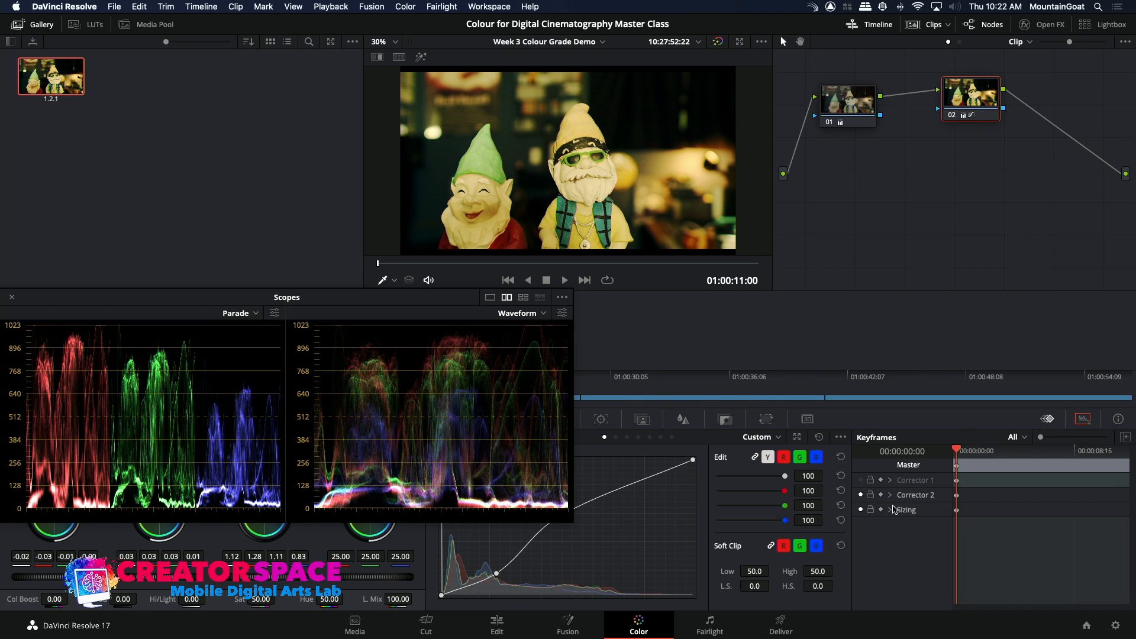
# Compare clip 02's parade and waveform with Corrector 2 off and on, and reposition the scopes window just beneath the viewer image.
pyautogui.click(861, 495)
pyautogui.click(861, 495)
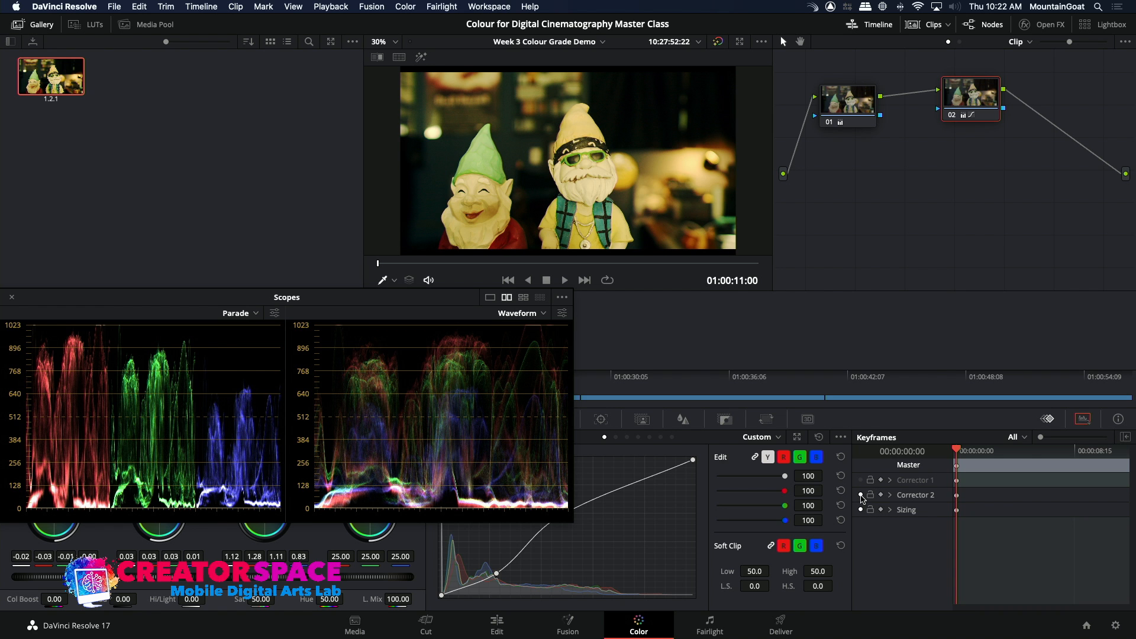
pyautogui.moveTo(404, 301); pyautogui.dragTo(754, 328)
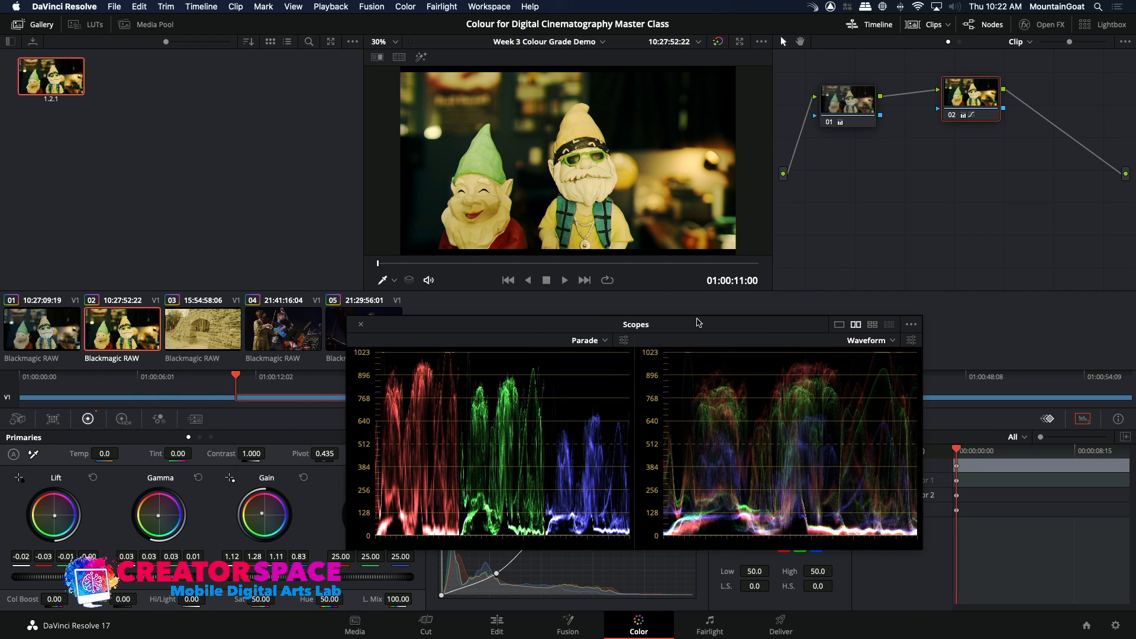
pyautogui.moveTo(697, 318); pyautogui.dragTo(579, 287)
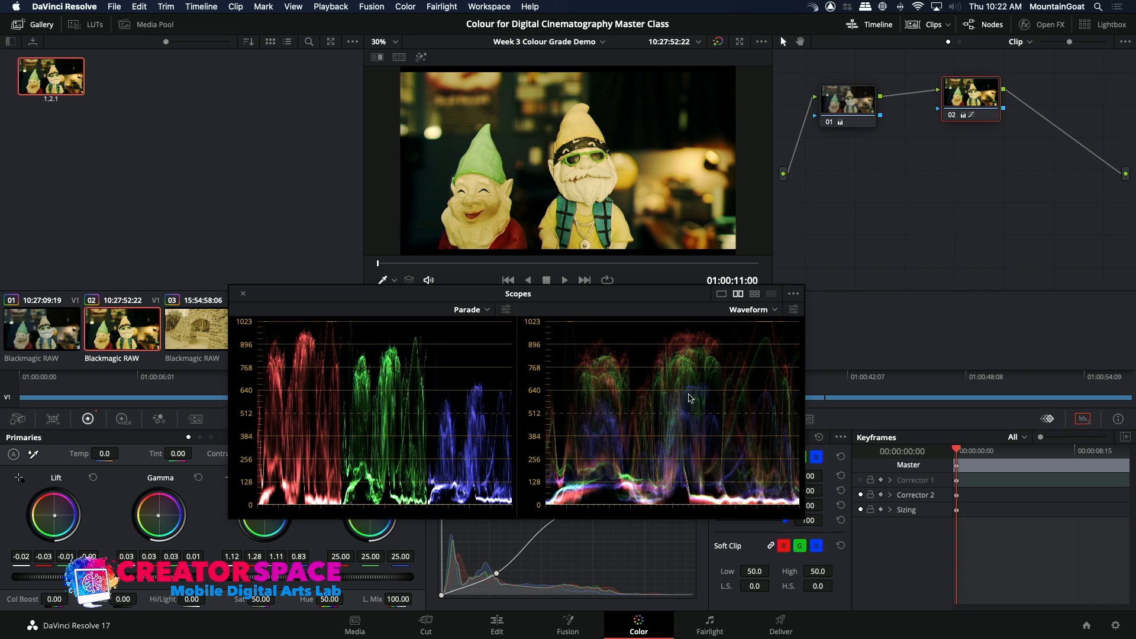
# Disable node 02 on clip 02, add a serial node after it placed slightly lower, and keep the new node active.
pyautogui.click(860, 495)
pyautogui.rightClick(972, 111)
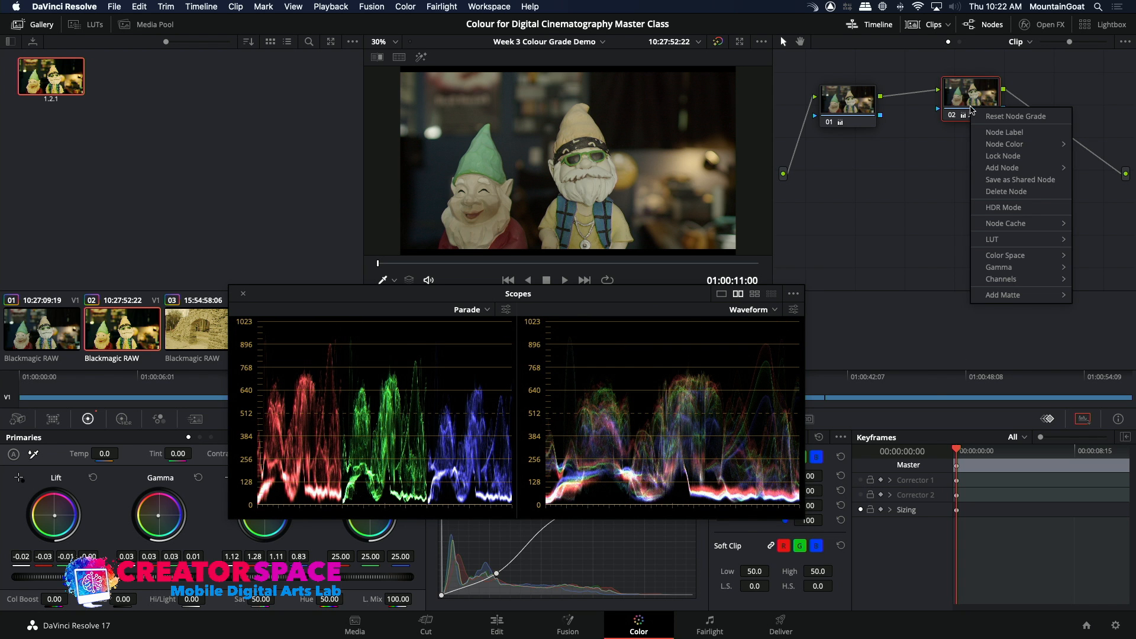
pyautogui.moveTo(993, 145)
pyautogui.moveTo(999, 167)
pyautogui.click(932, 172)
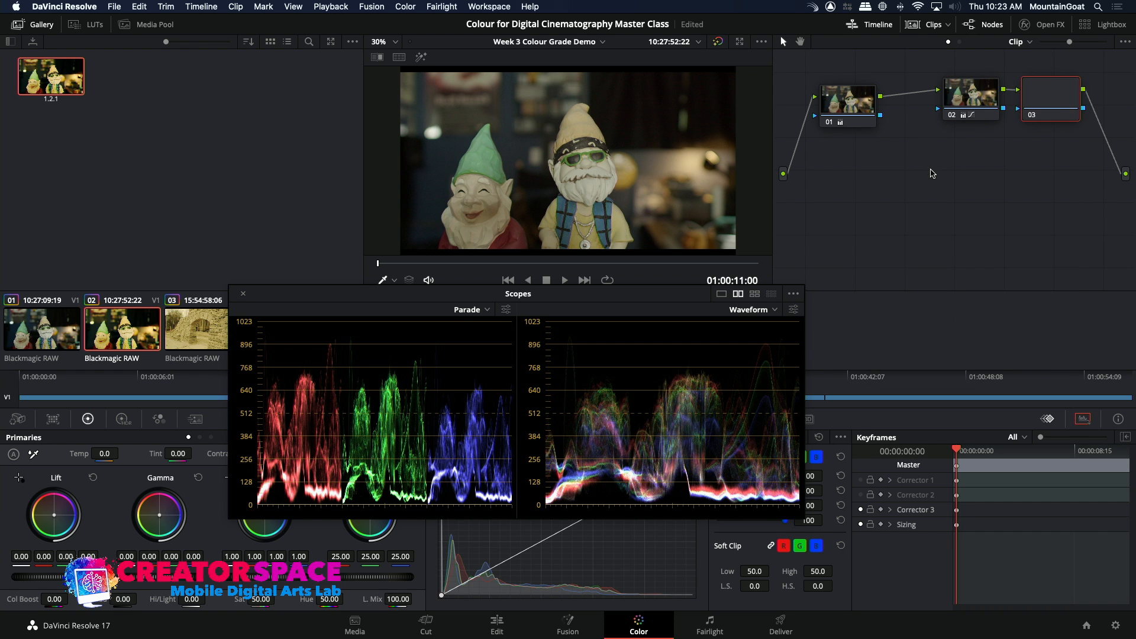
pyautogui.moveTo(1052, 102); pyautogui.dragTo(1075, 122)
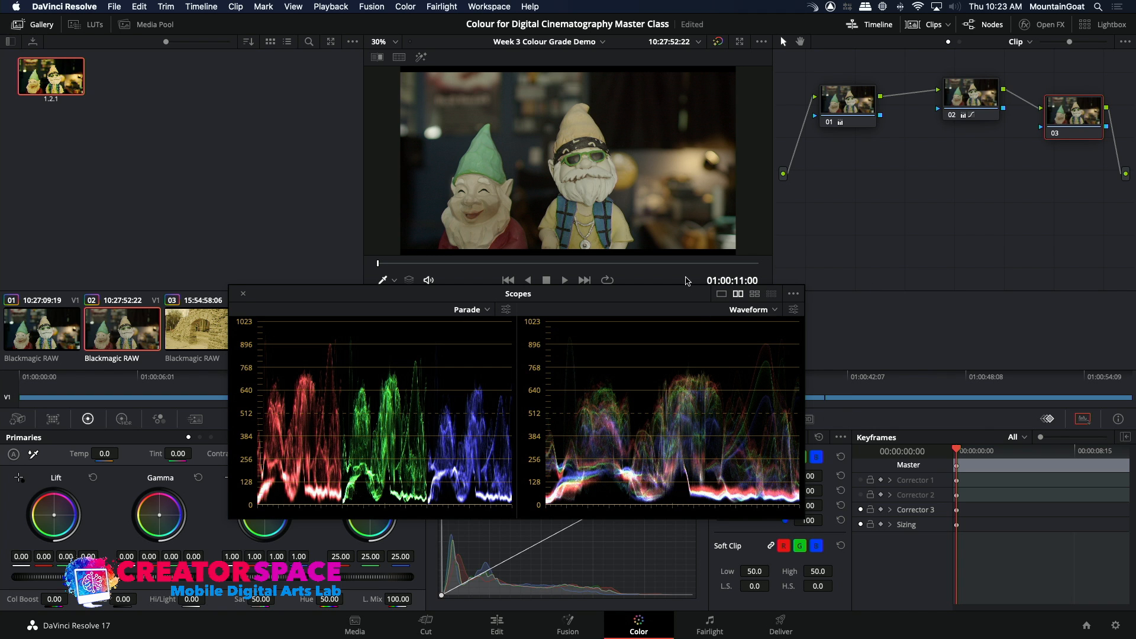
pyautogui.click(970, 98)
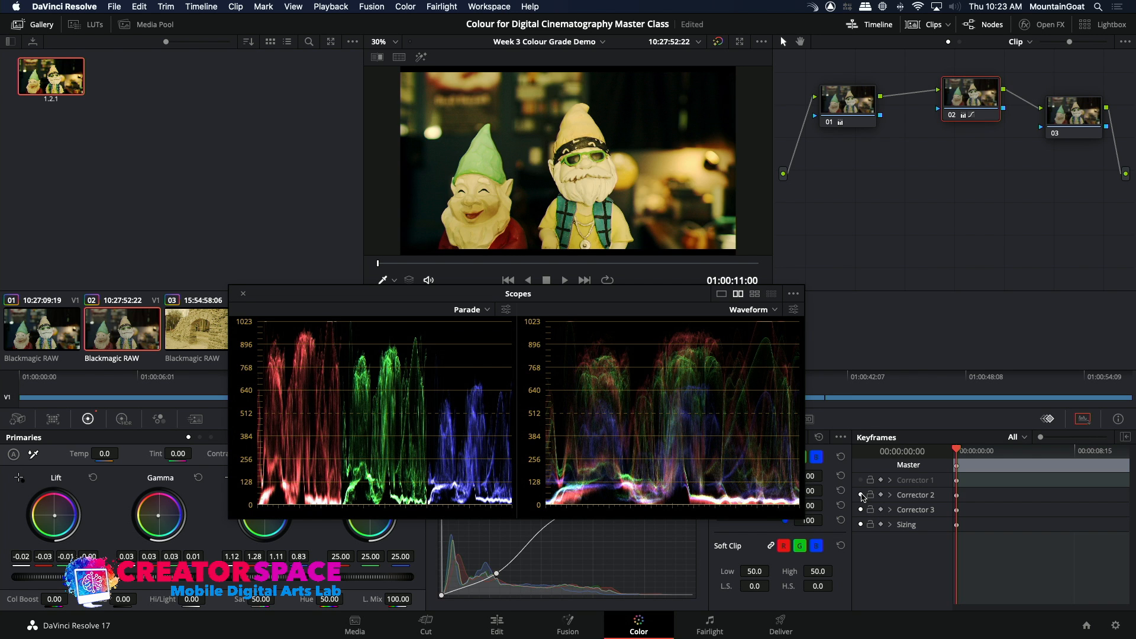
pyautogui.click(1065, 115)
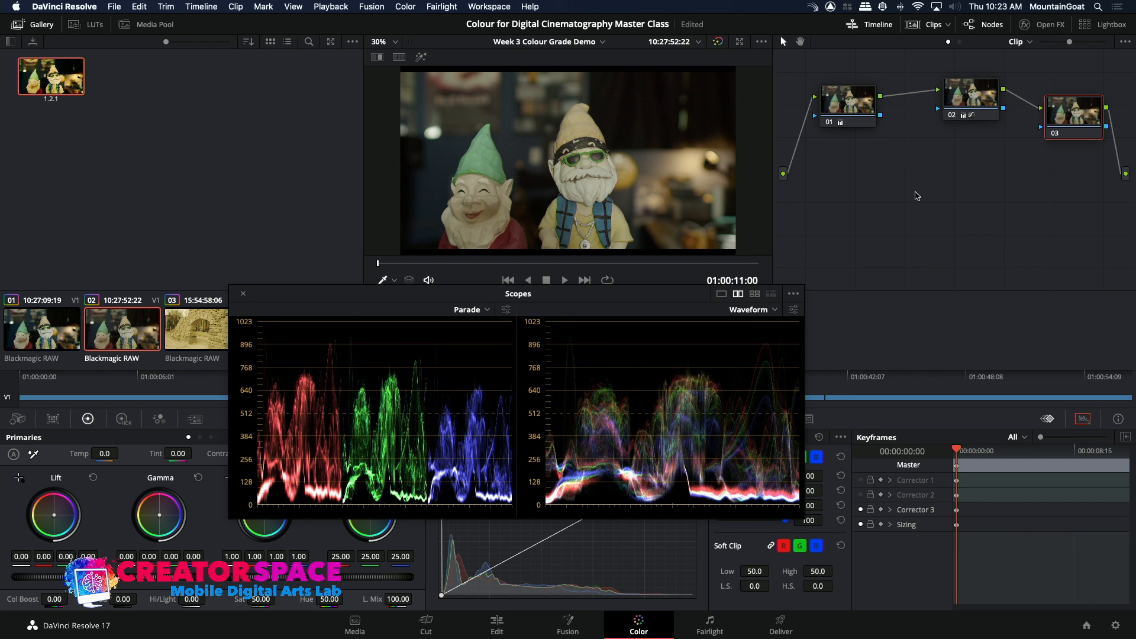
# Fully desaturate node 03 on gnome clip 02 and shape its custom curve into an S with raised midtones and lowered shadows.
pyautogui.moveTo(609, 298); pyautogui.dragTo(870, 251)
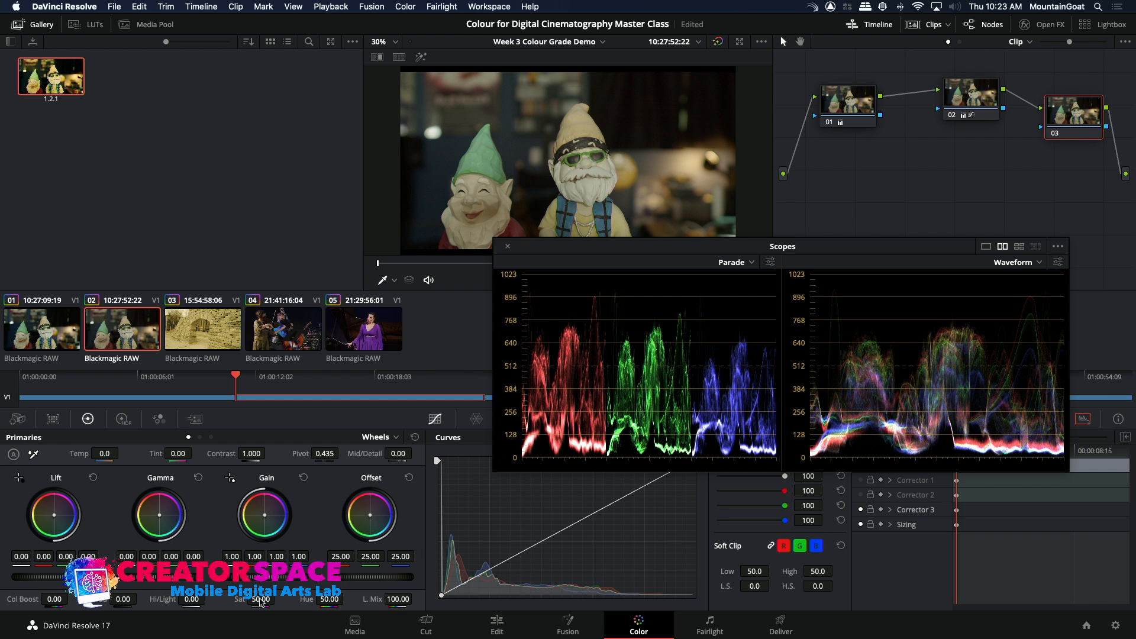
pyautogui.moveTo(260, 599); pyautogui.dragTo(231, 599)
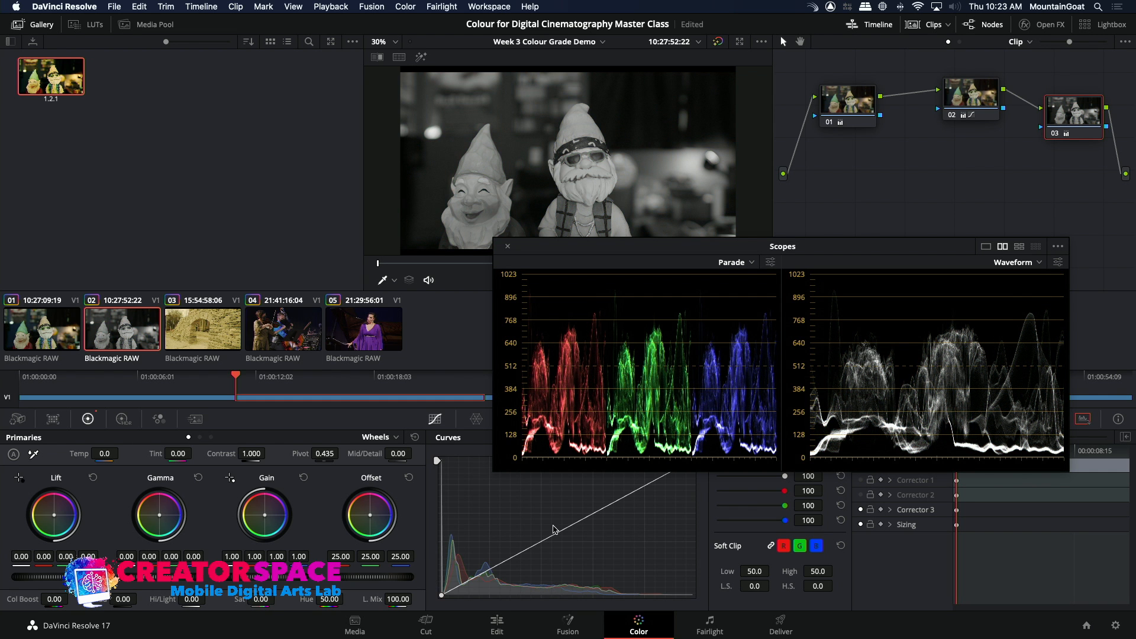
pyautogui.moveTo(558, 531); pyautogui.dragTo(555, 525)
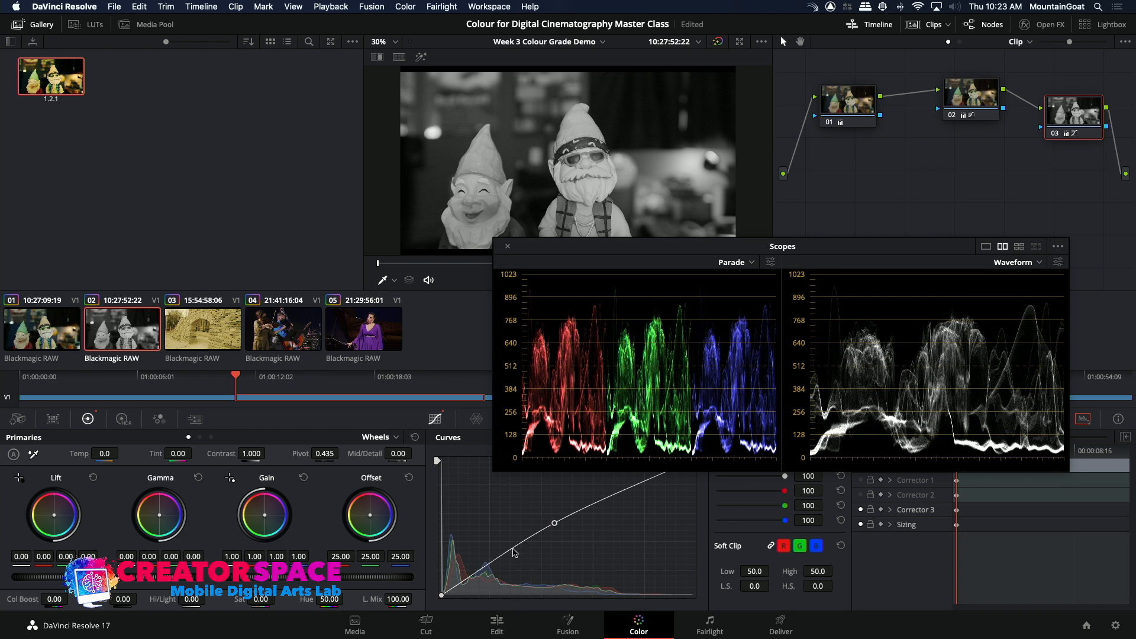
pyautogui.moveTo(488, 566); pyautogui.dragTo(487, 588)
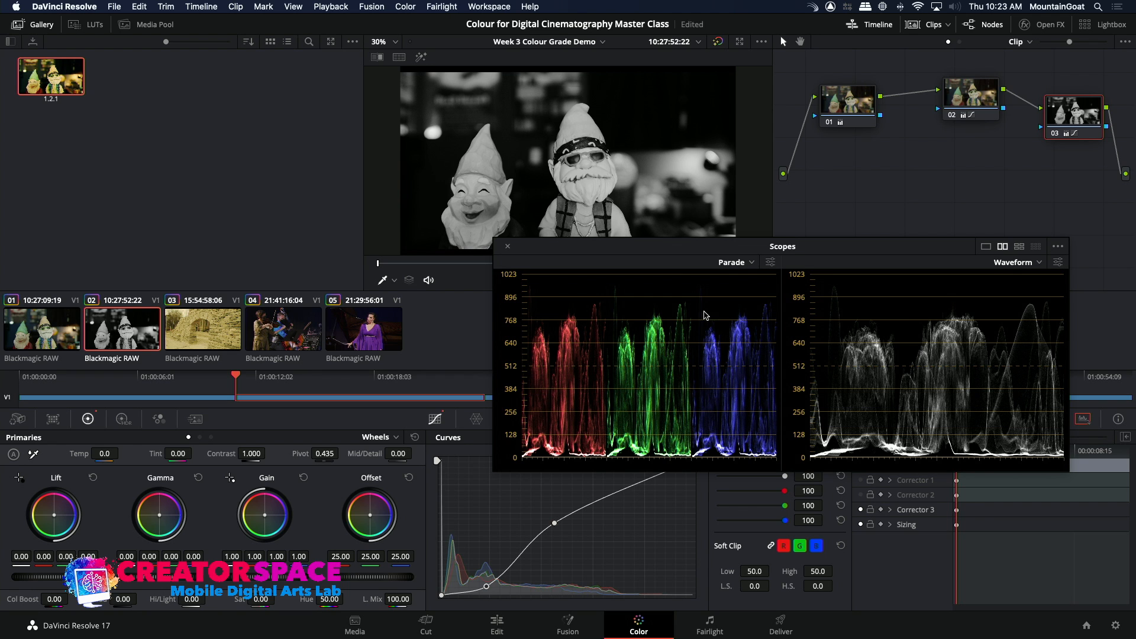
# Raise node 03's saturation to 5.80 and tint its gain toward red, with RGB gain at 2.73, 0.64 and 0.01.
pyautogui.moveTo(259, 578); pyautogui.dragTo(262, 579)
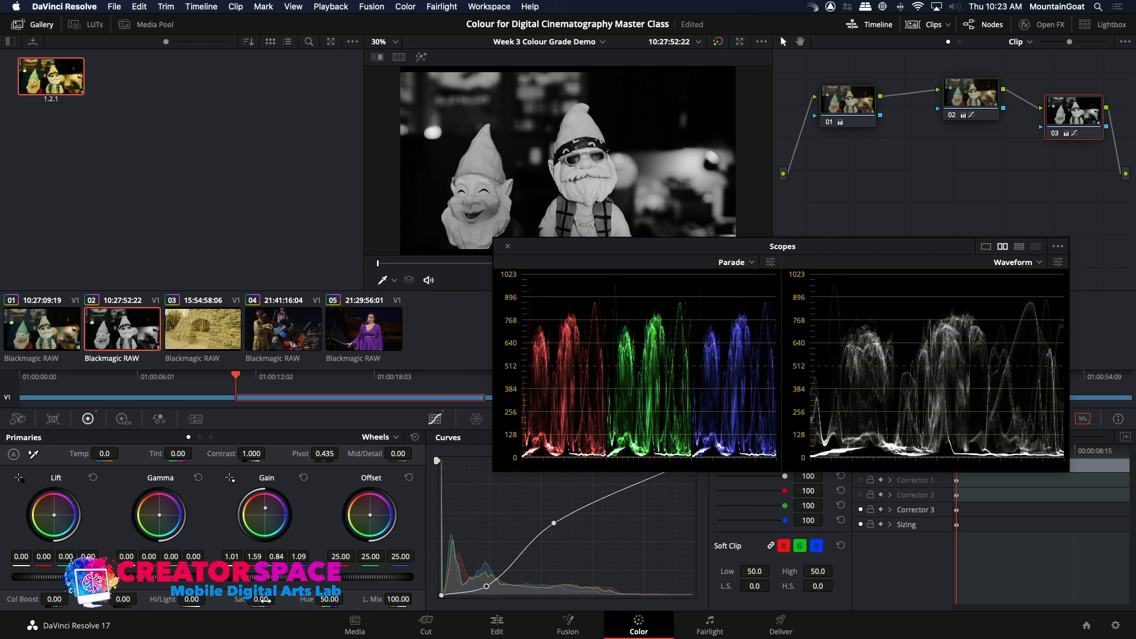
pyautogui.moveTo(261, 599); pyautogui.dragTo(278, 599)
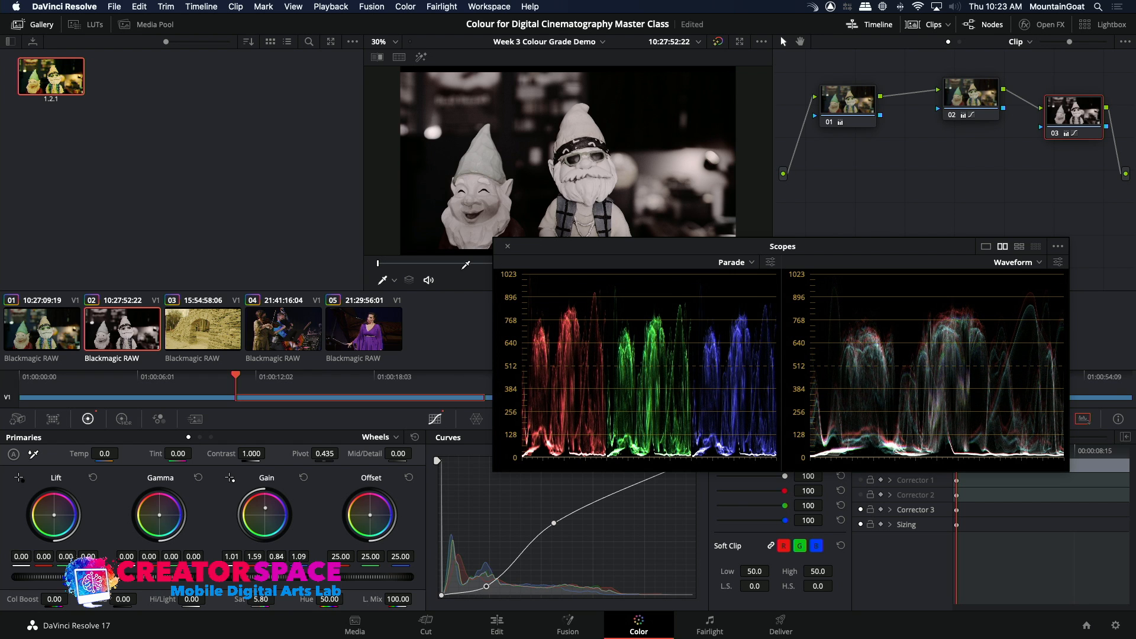
pyautogui.moveTo(265, 507); pyautogui.dragTo(252, 496)
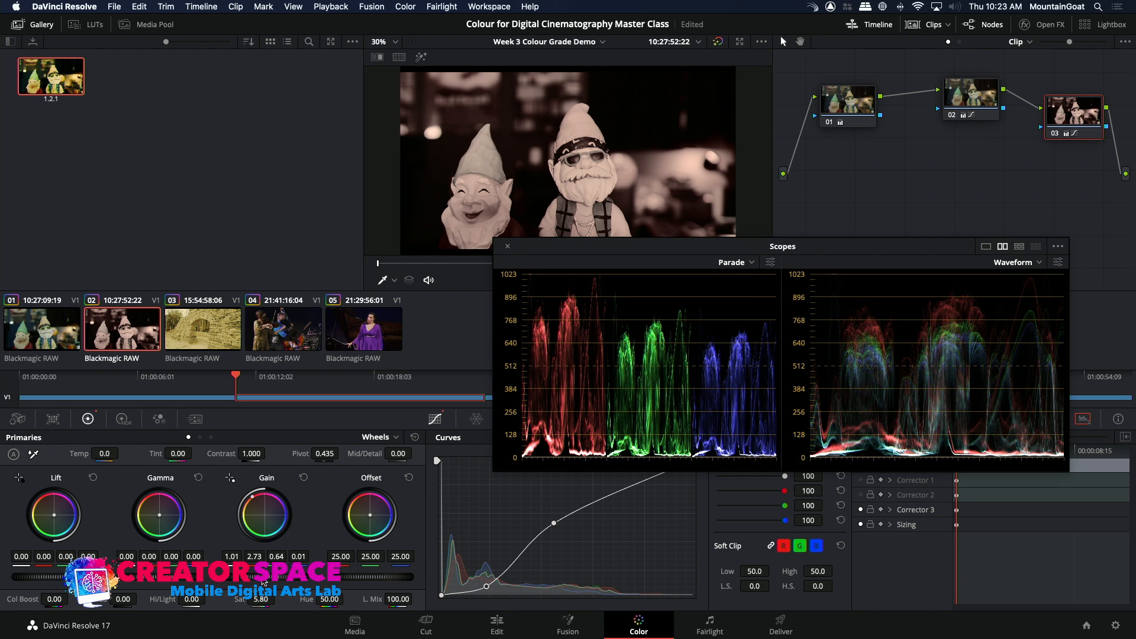
pyautogui.moveTo(264, 576)
pyautogui.mouseDown()
pyautogui.moveTo(254, 577)
pyautogui.moveTo(281, 576)
pyautogui.mouseUp()
# Tint node 03's gamma toward red, with RGB at 0.64, -0.05 and -0.20, and set its saturation to 12.60.
pyautogui.moveTo(154, 525); pyautogui.dragTo(147, 497)
pyautogui.moveTo(567, 325); pyautogui.dragTo(590, 310)
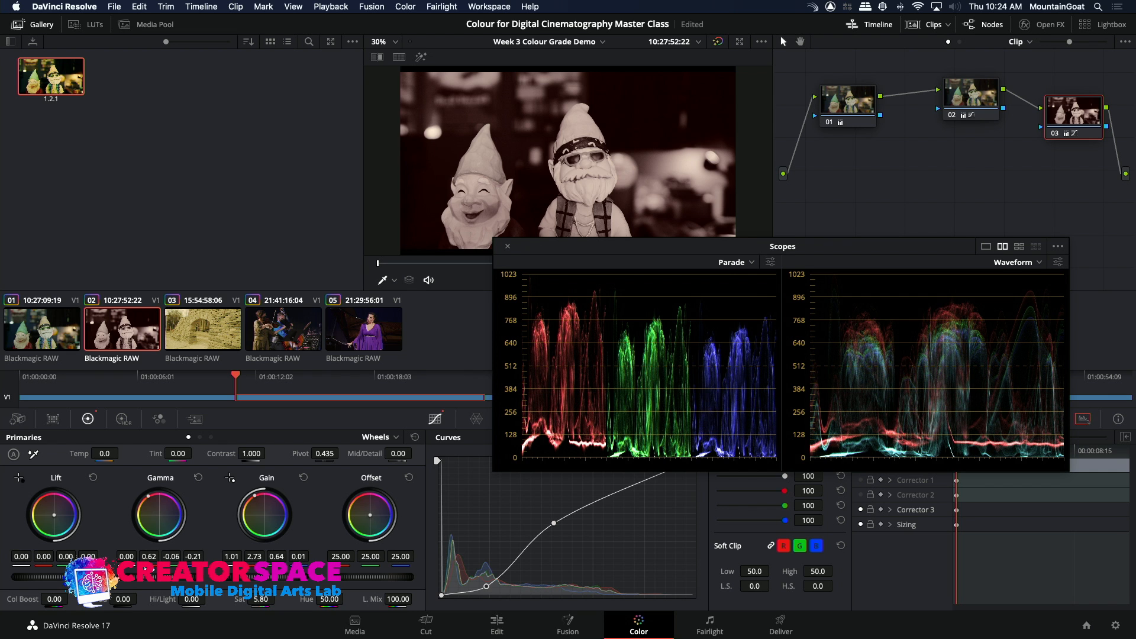
pyautogui.moveTo(159, 576); pyautogui.dragTo(163, 577)
pyautogui.moveTo(262, 599); pyautogui.dragTo(278, 599)
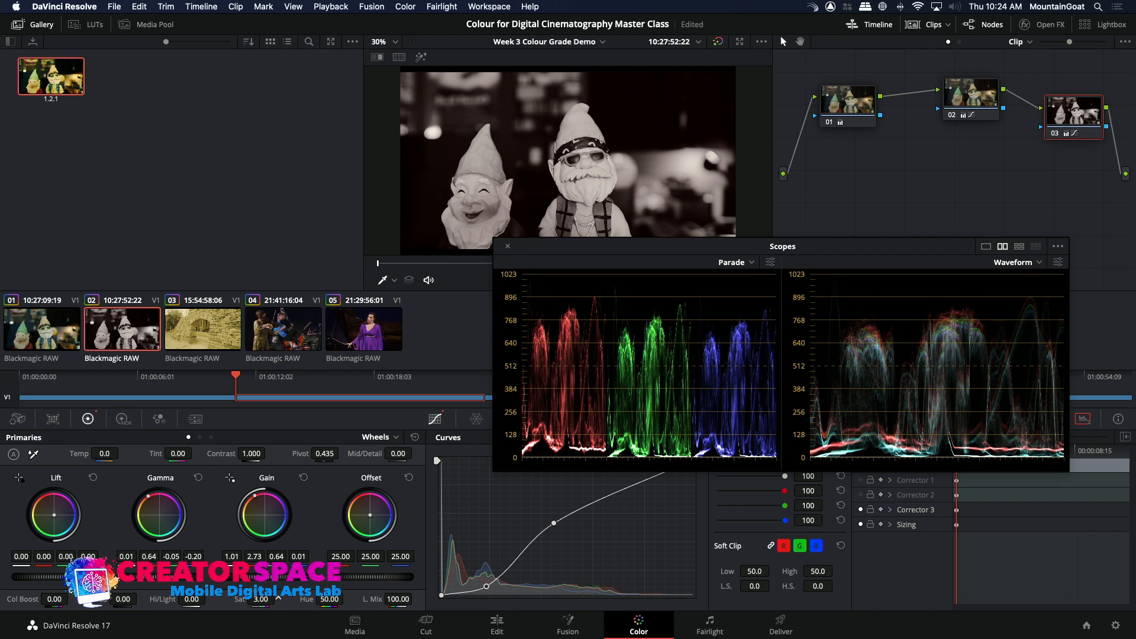
pyautogui.moveTo(278, 598); pyautogui.dragTo(277, 598)
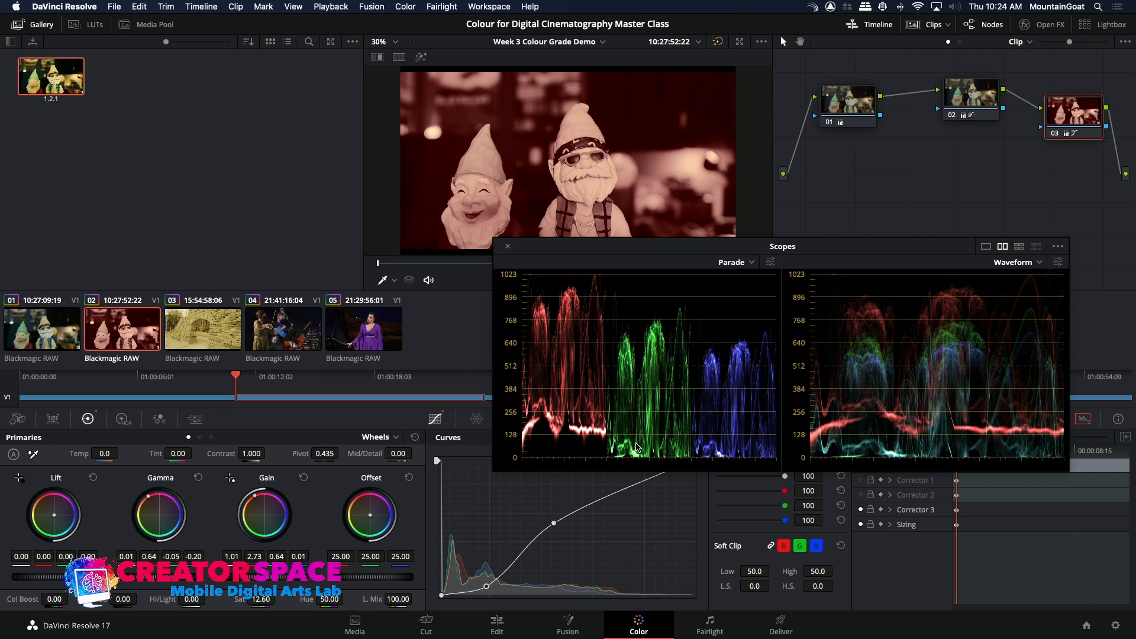
# Compare clip 02 with Corrector 3 off and on, and grab a still of the red-toned grade into the gallery.
pyautogui.click(860, 510)
pyautogui.click(861, 510)
pyautogui.click(291, 6)
pyautogui.moveTo(302, 21)
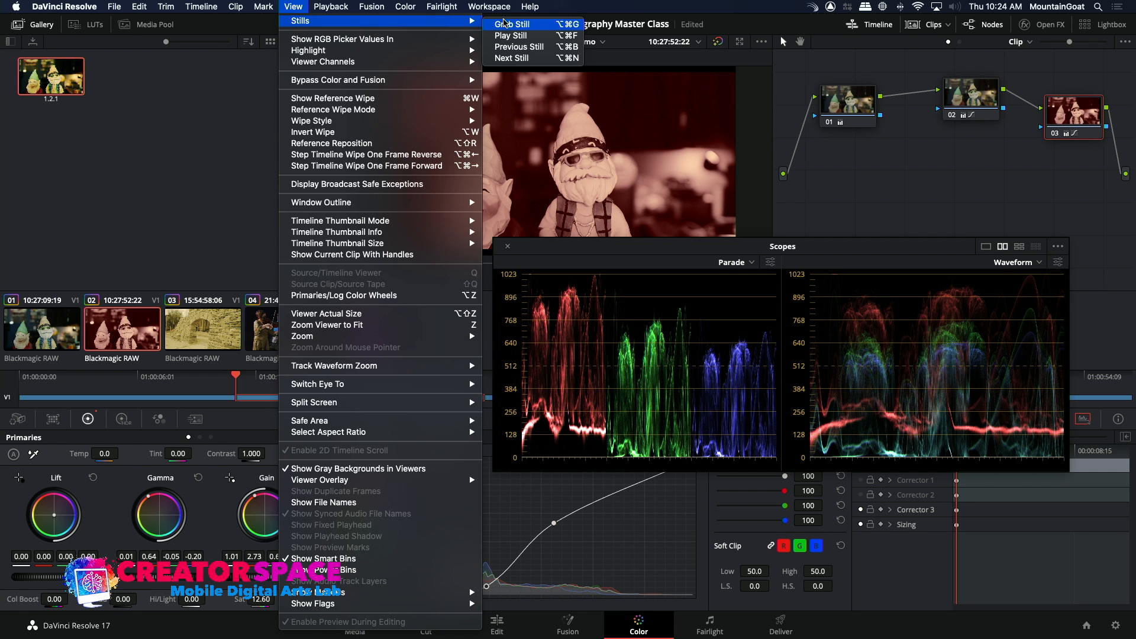
pyautogui.click(504, 23)
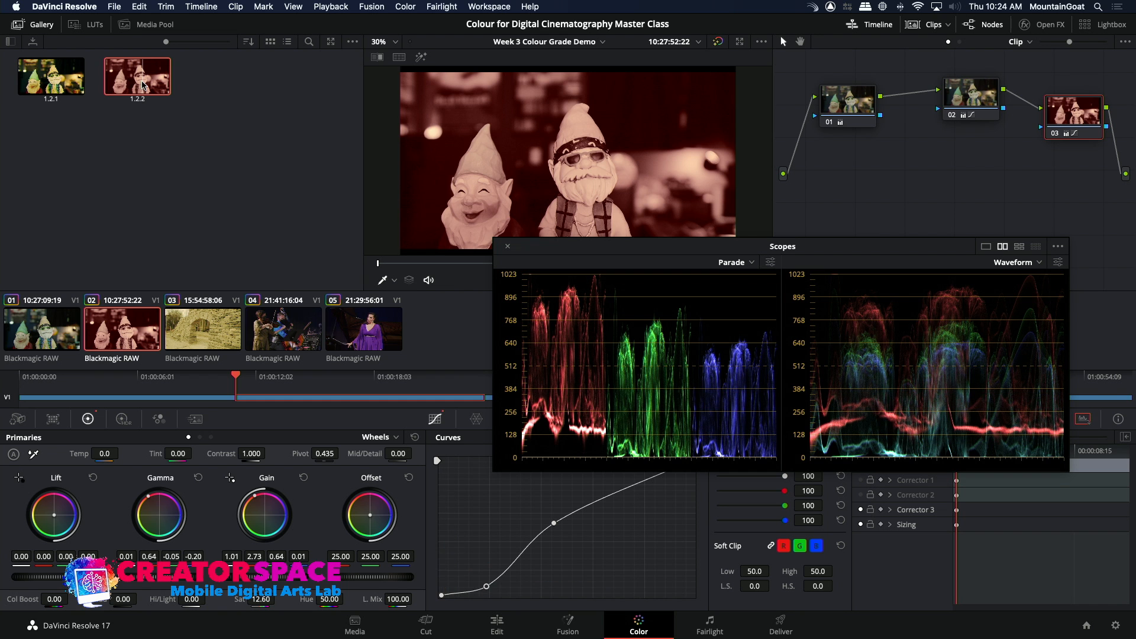
# Apply the grade from gallery still 1.2.2 to the musicians clip 04 and the singer clip 05.
pyautogui.click(290, 329)
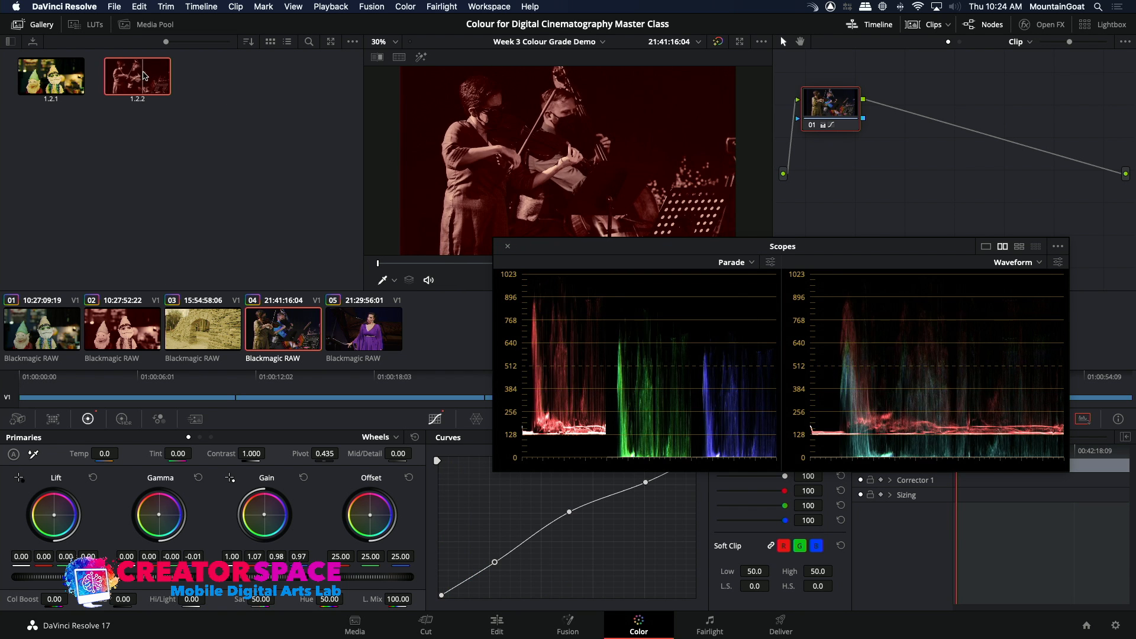
pyautogui.moveTo(151, 77); pyautogui.dragTo(875, 127)
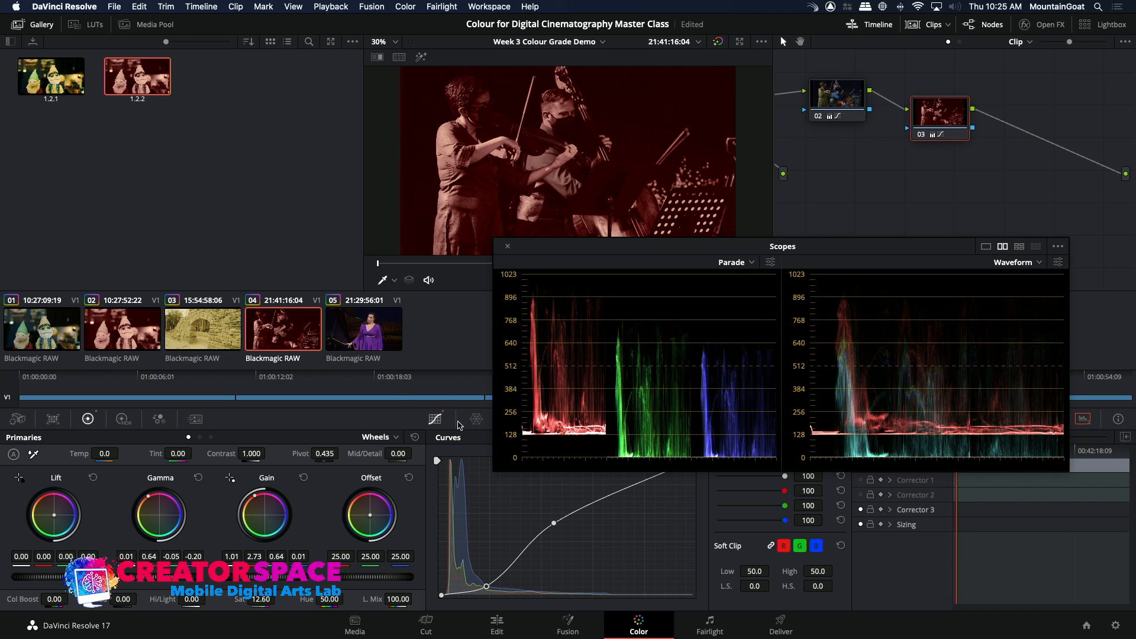
pyautogui.click(351, 352)
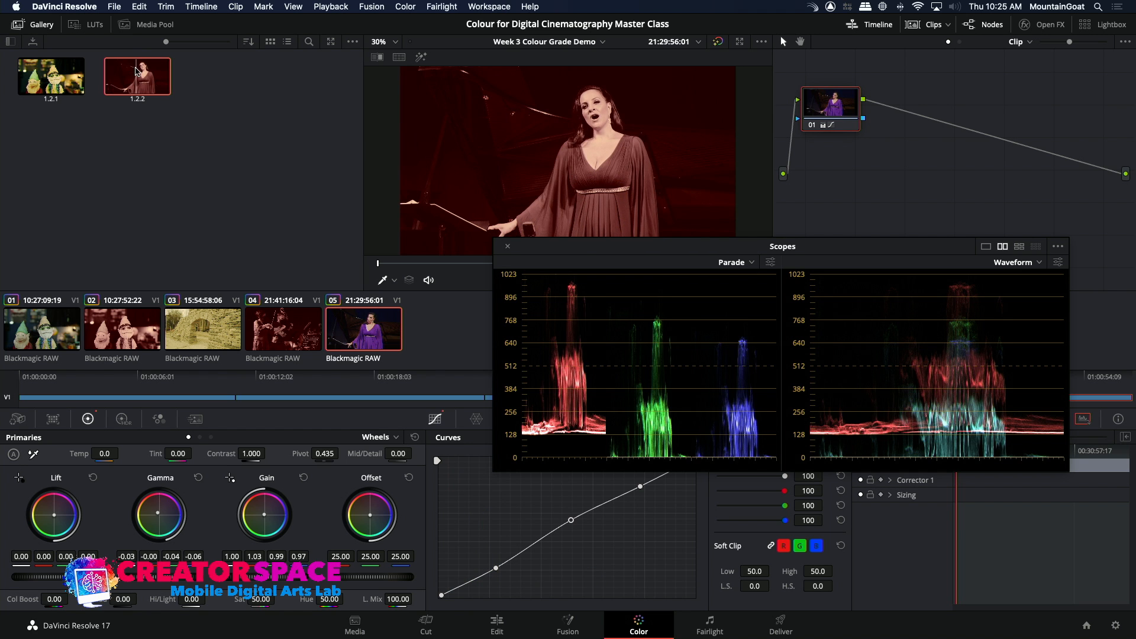
pyautogui.moveTo(133, 72); pyautogui.dragTo(830, 123)
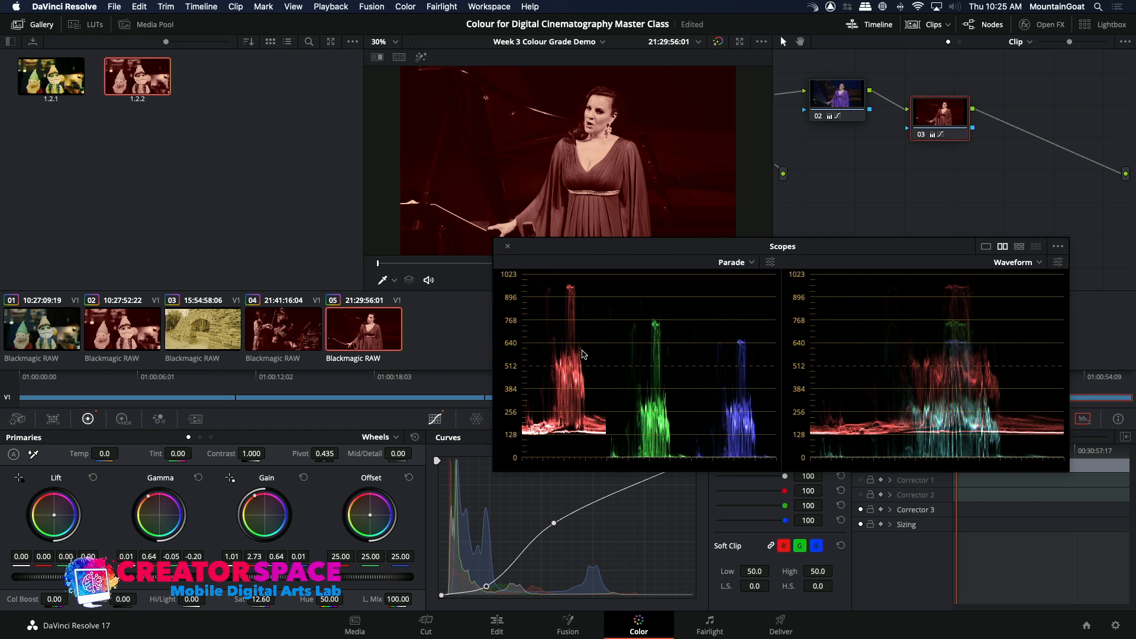
# On archway clip 03, disable Corrector 2 and replace its node with still 1.2.2's grade, spreading out the overlapping nodes.
pyautogui.click(218, 334)
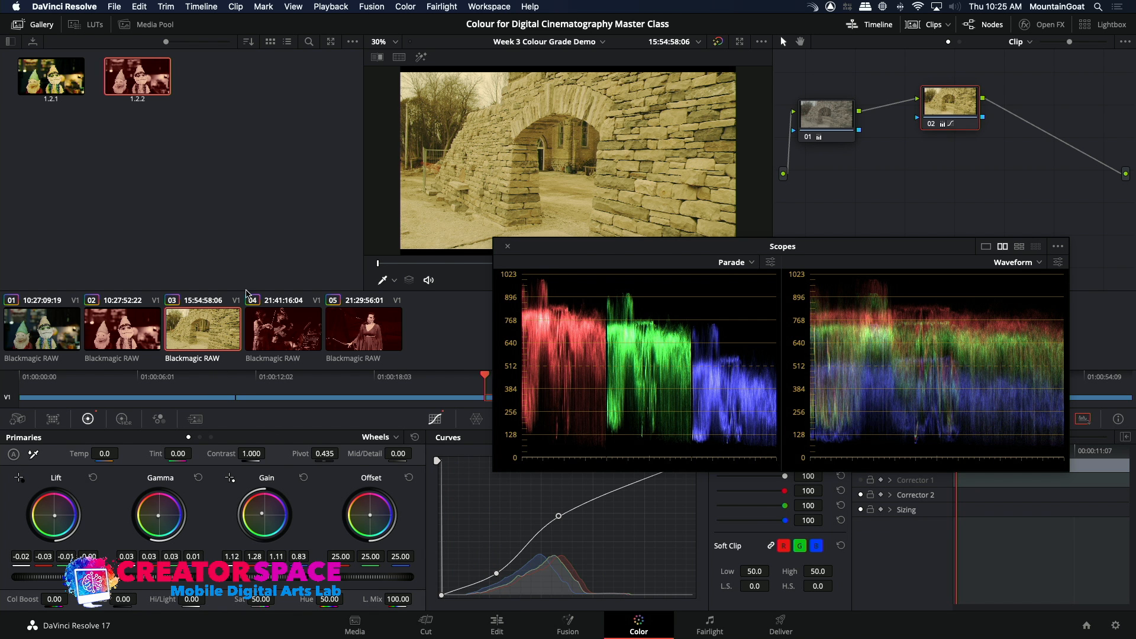
pyautogui.click(860, 495)
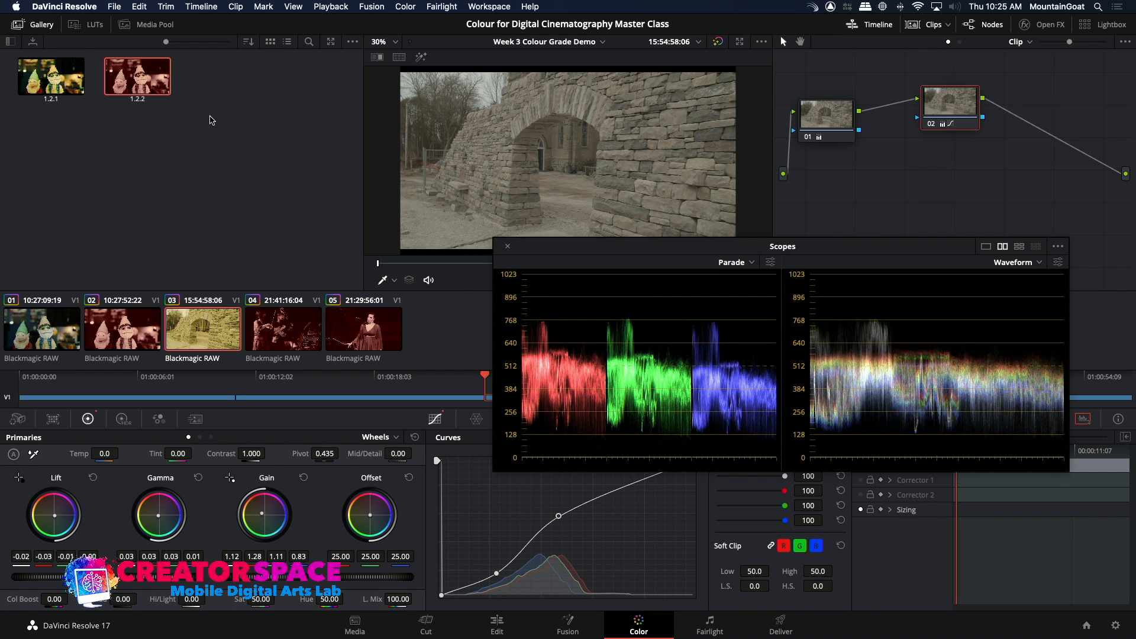
pyautogui.moveTo(165, 95); pyautogui.dragTo(917, 108)
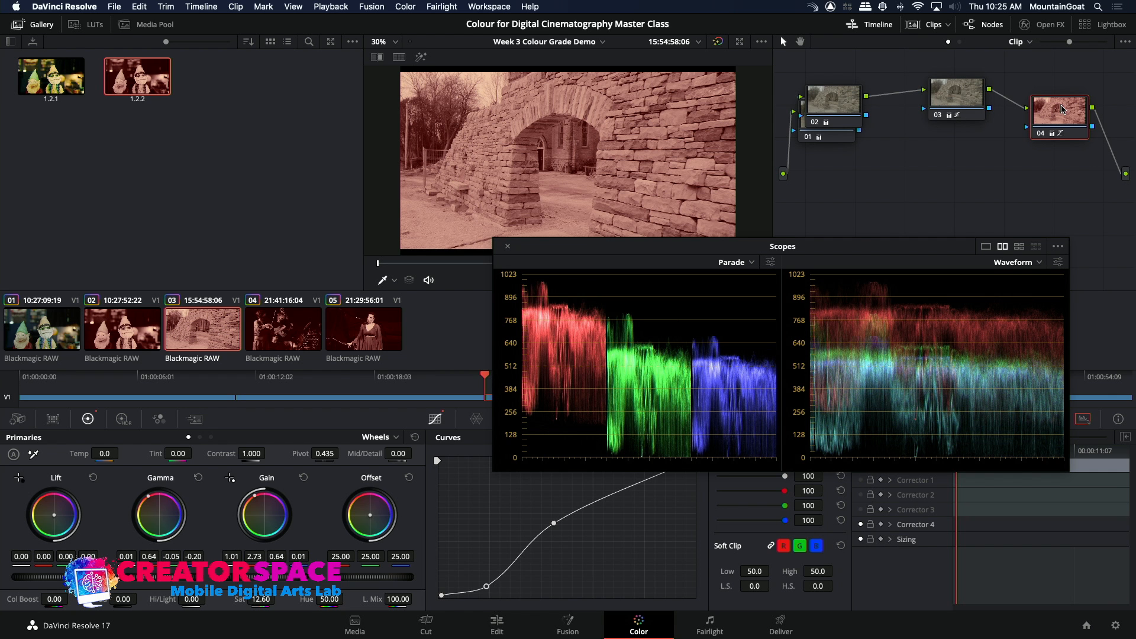
pyautogui.moveTo(823, 102); pyautogui.dragTo(887, 151)
pyautogui.moveTo(951, 105); pyautogui.dragTo(973, 104)
pyautogui.click(833, 117)
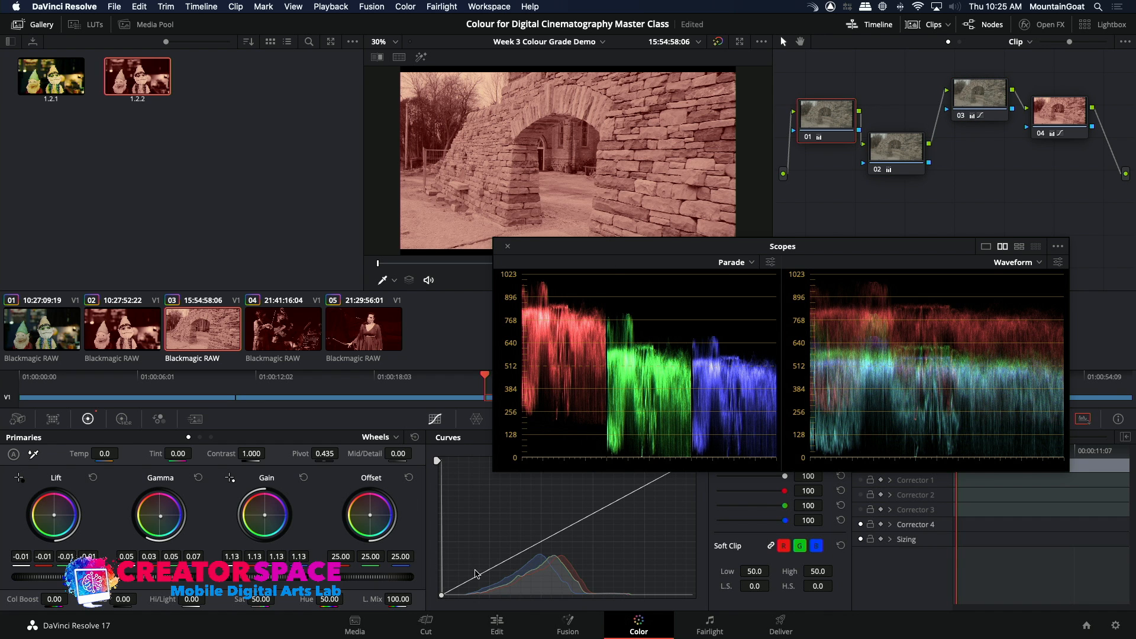
# Apply the Blackmagic Gen 5 Film to Video LUT to the archway clip 03.
pyautogui.rightClick(216, 334)
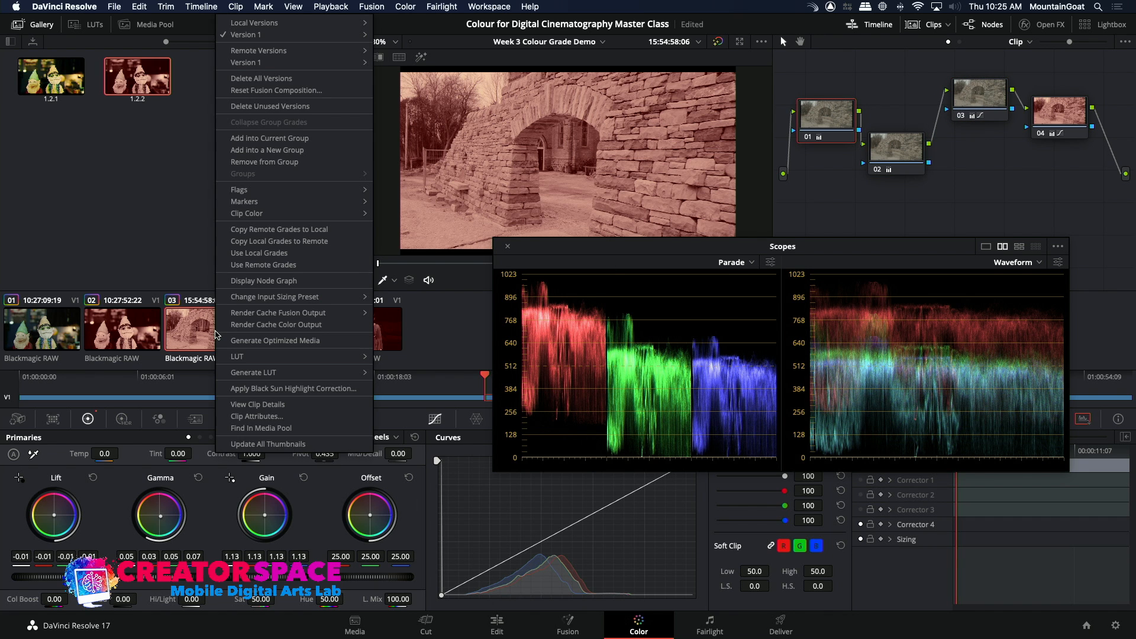
pyautogui.moveTo(242, 356)
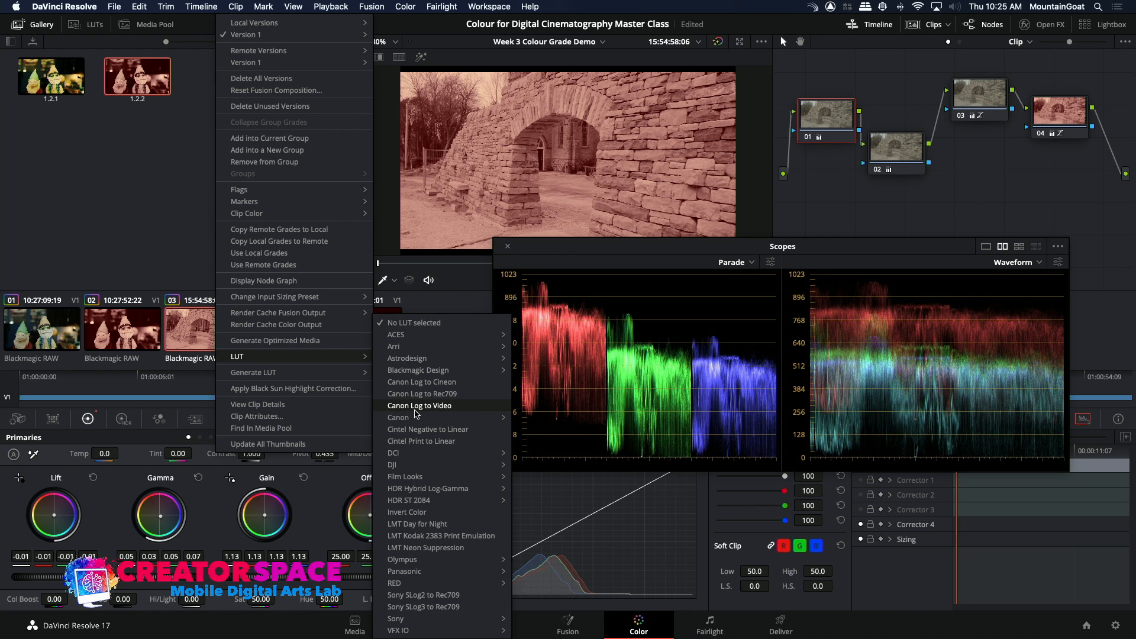
pyautogui.moveTo(449, 370)
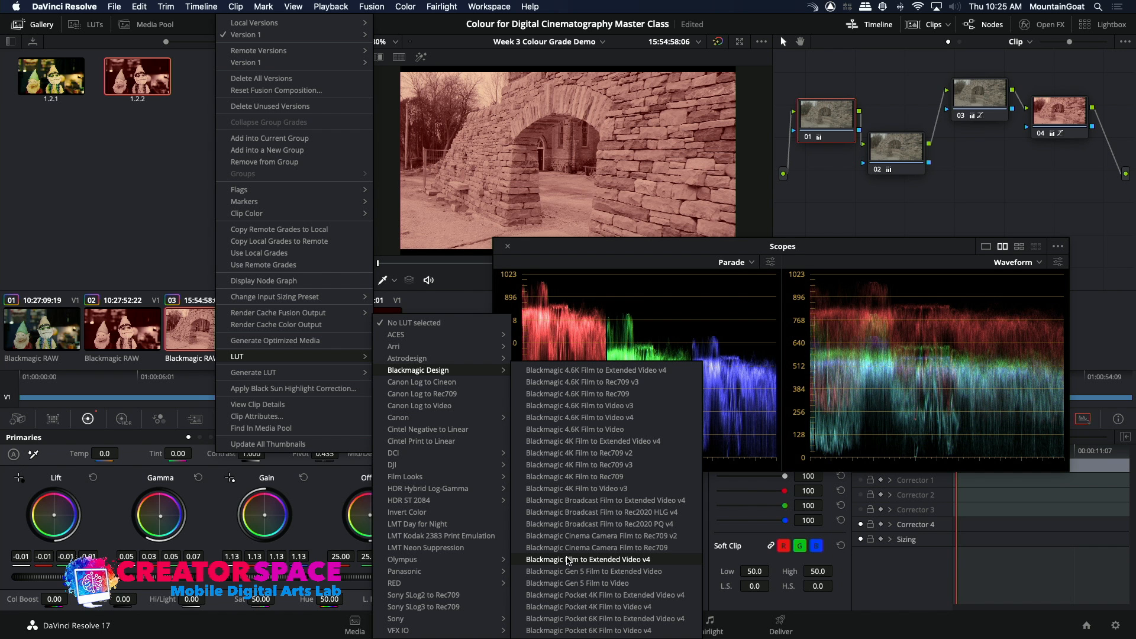
pyautogui.click(562, 583)
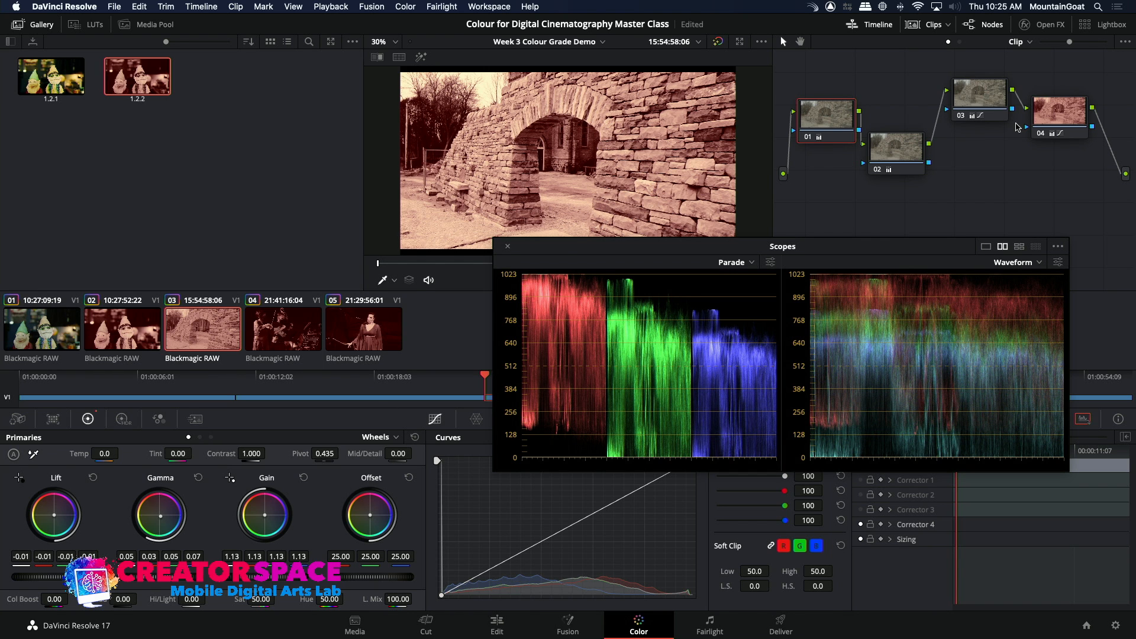
# On the archway clip's node 04, lower the curve's midtone point and nudge its shadow point slightly.
pyautogui.click(1044, 115)
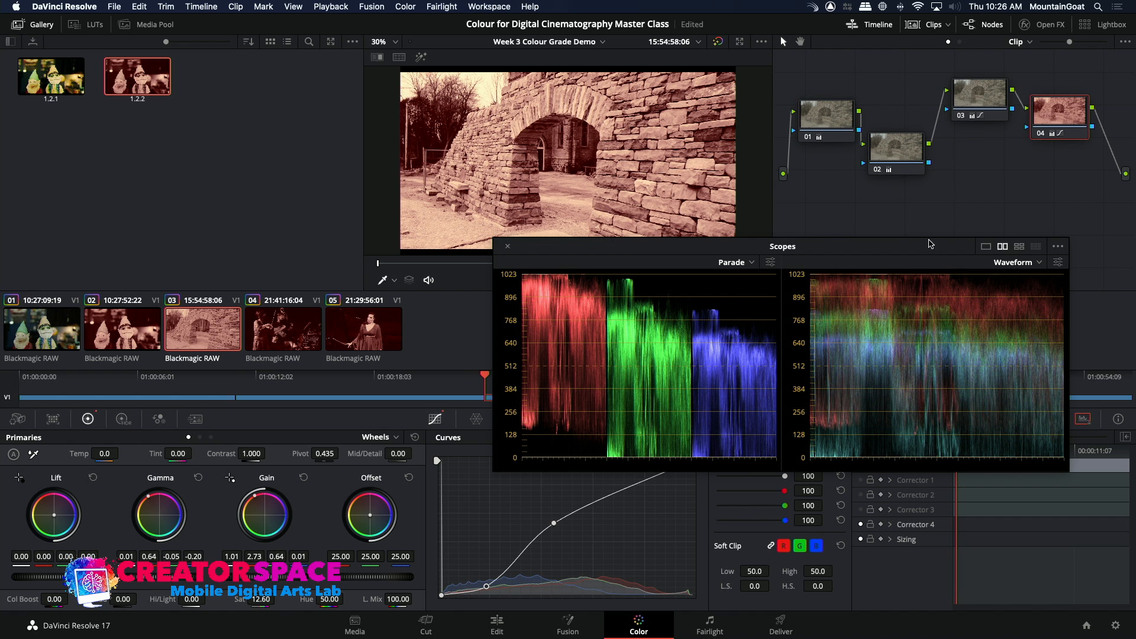
pyautogui.moveTo(553, 523)
pyautogui.mouseDown()
pyautogui.moveTo(568, 550)
pyautogui.moveTo(561, 544)
pyautogui.mouseUp()
pyautogui.moveTo(487, 586); pyautogui.dragTo(489, 587)
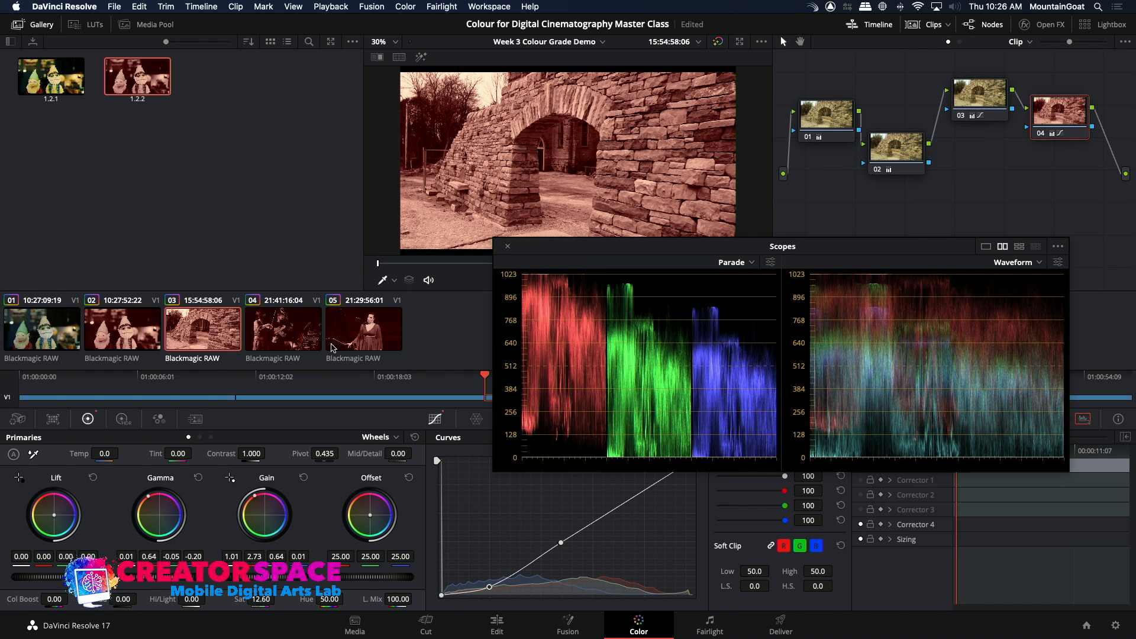
# Switch between clips 02, 03, 04 and 05 to compare the red-toned look and scopes across the timeline.
pyautogui.click(294, 335)
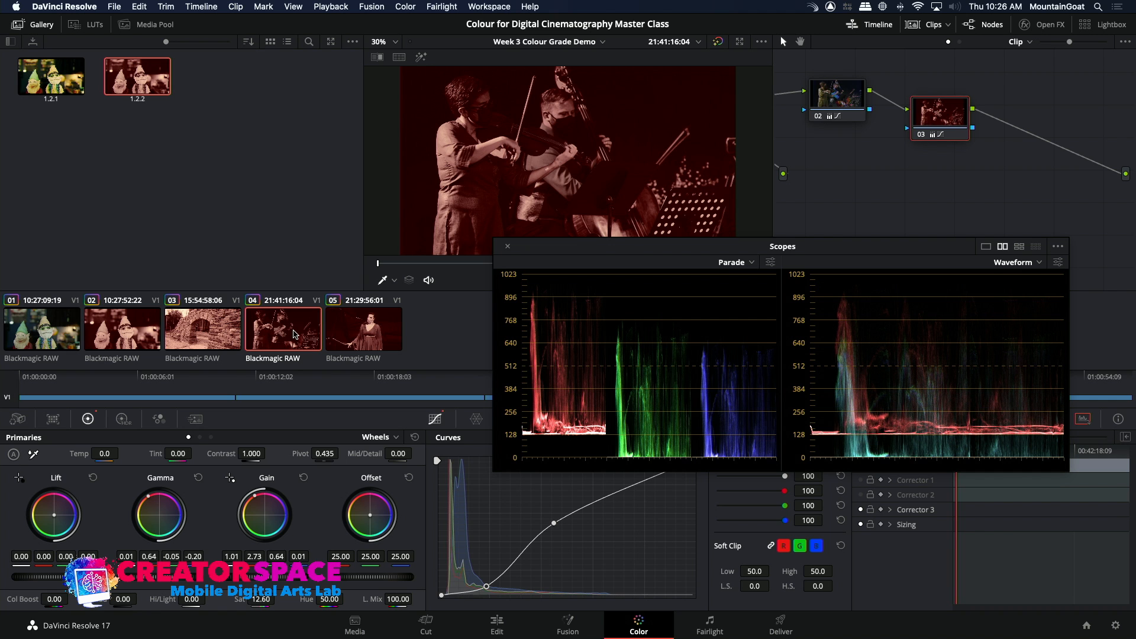
pyautogui.click(184, 324)
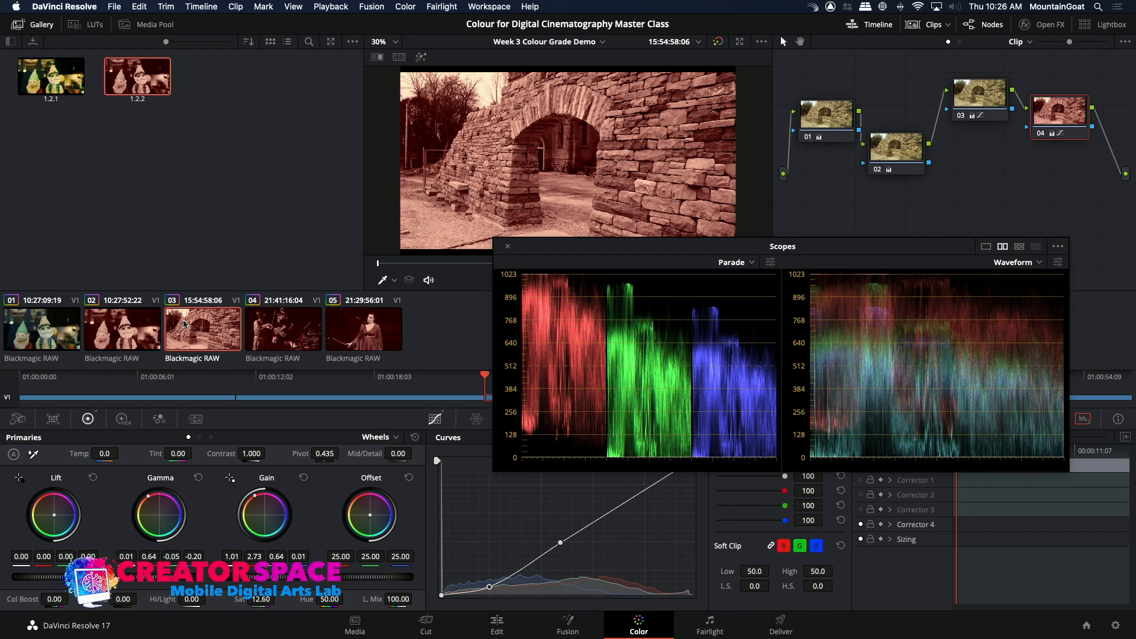
pyautogui.click(149, 329)
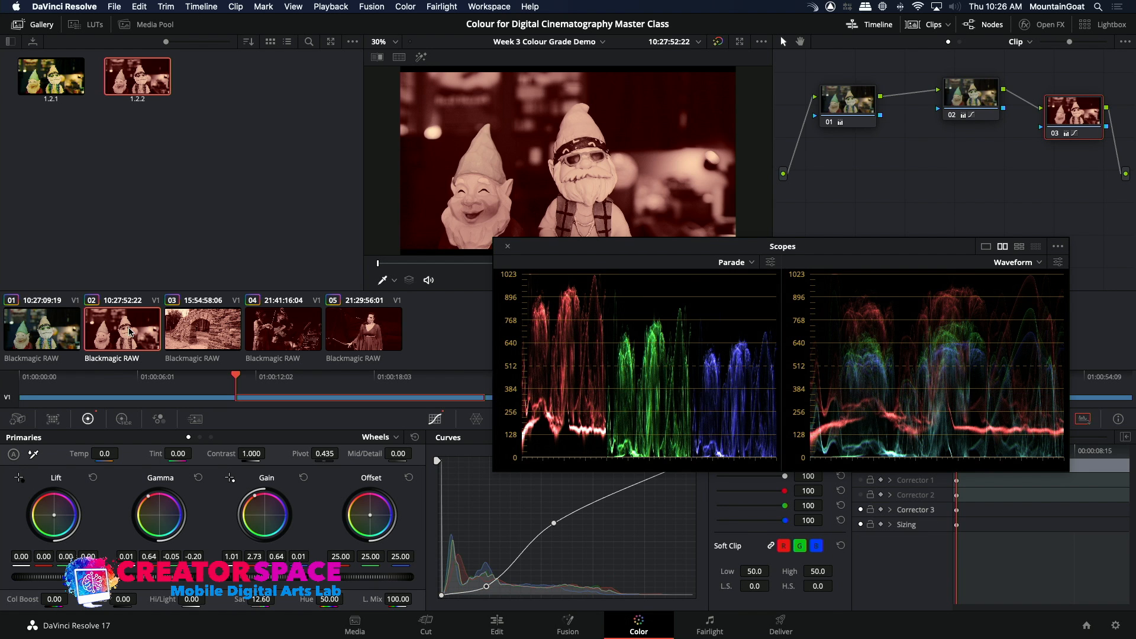
pyautogui.click(201, 329)
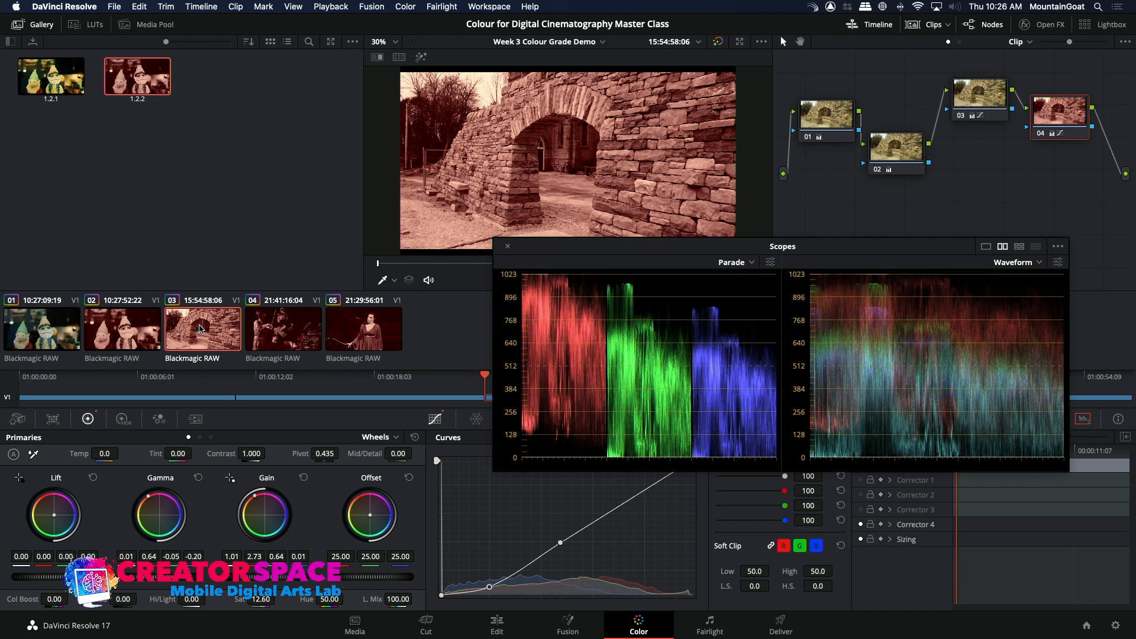
pyautogui.click(265, 323)
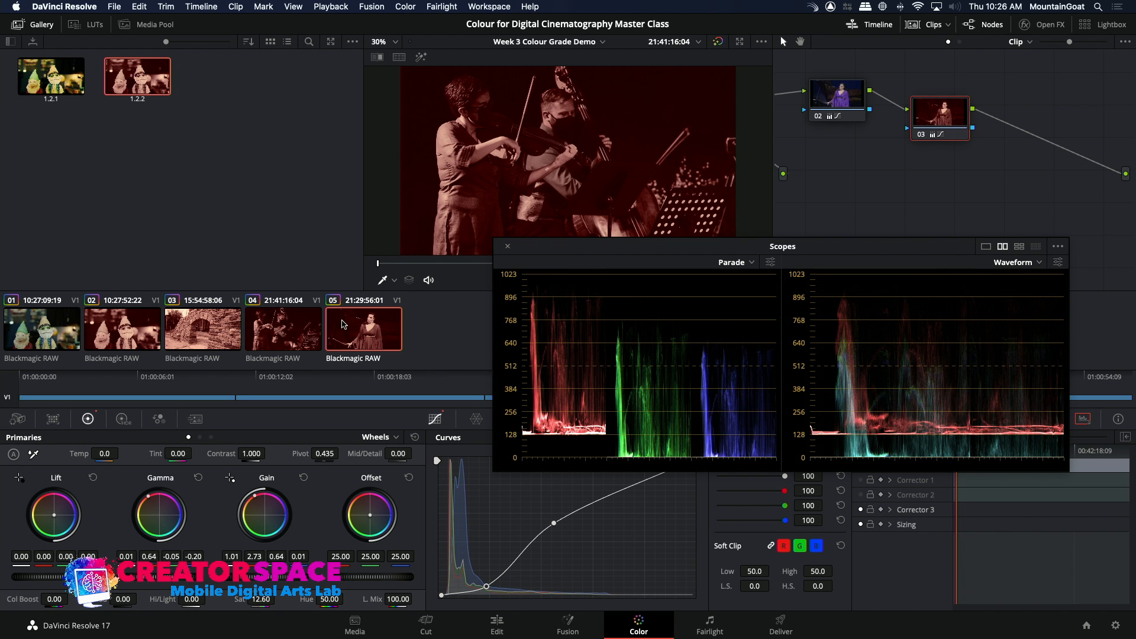
pyautogui.click(343, 324)
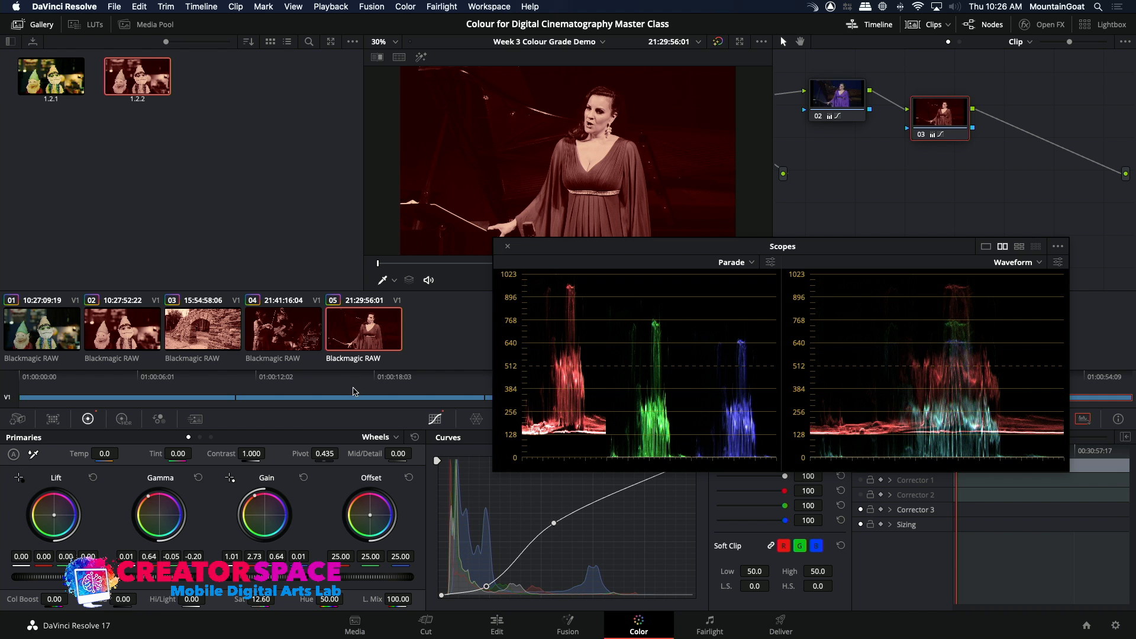
pyautogui.click(217, 339)
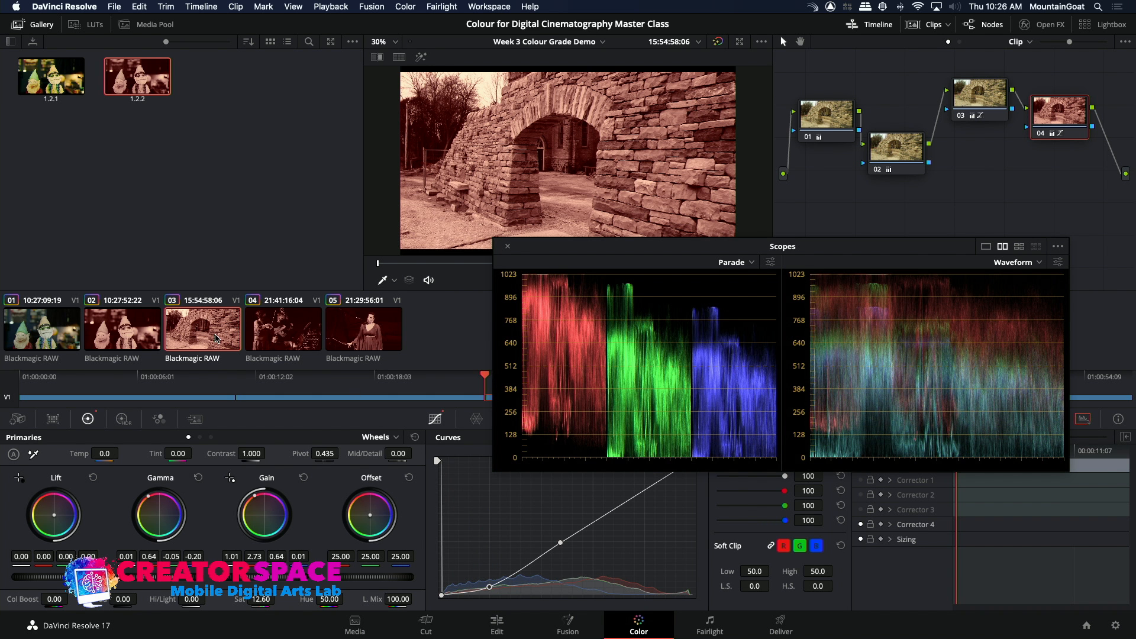
# On gnome clip 02, disable Corrector 3 and add serial node 04 after node 03, placing it just below.
pyautogui.click(142, 339)
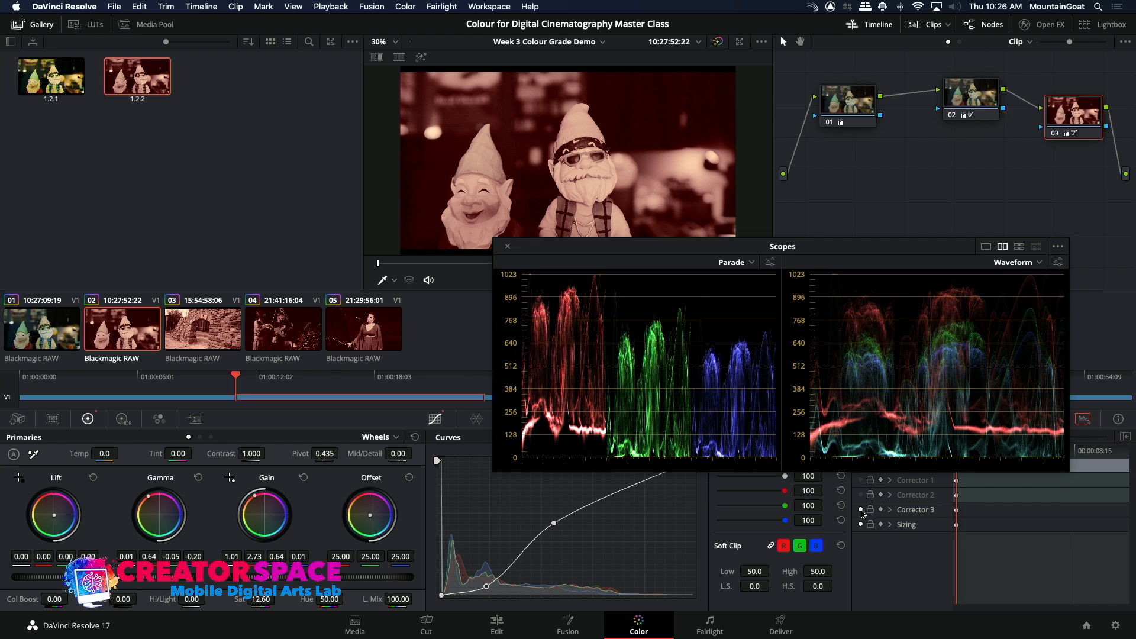
pyautogui.click(861, 510)
pyautogui.moveTo(984, 117); pyautogui.dragTo(949, 89)
pyautogui.moveTo(1063, 104); pyautogui.dragTo(1009, 83)
pyautogui.rightClick(1009, 82)
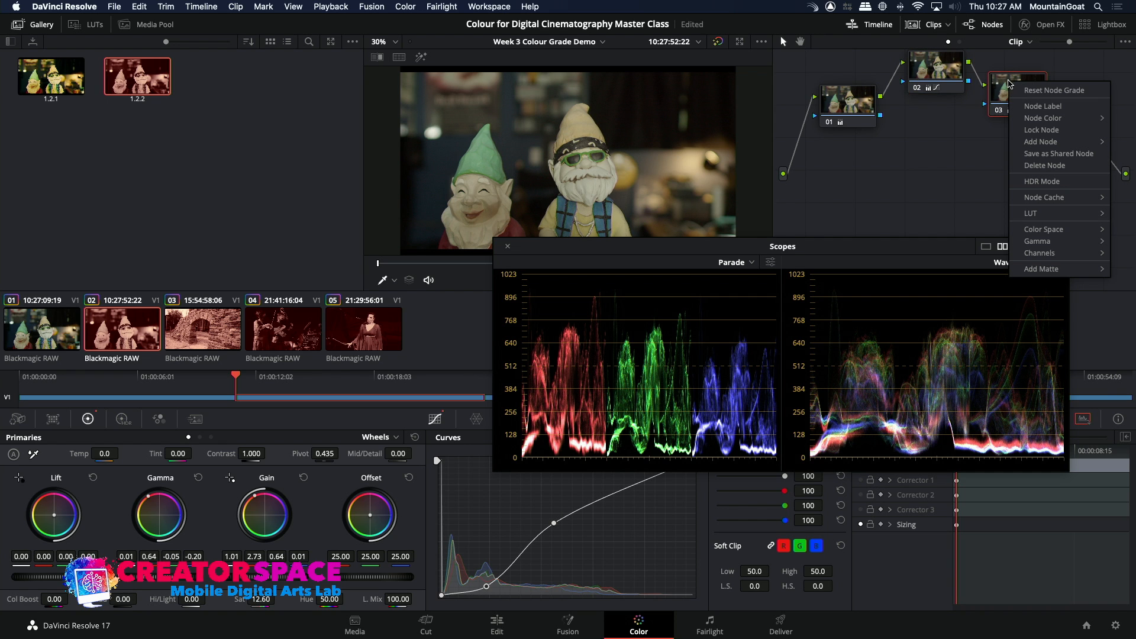
pyautogui.moveTo(1025, 146)
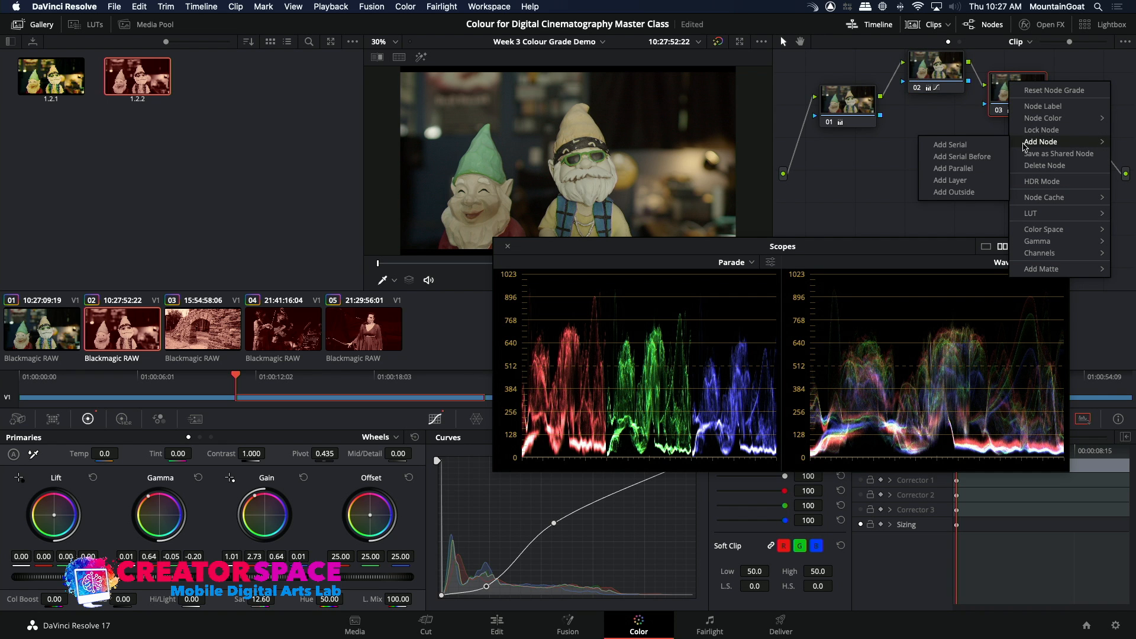
pyautogui.click(959, 147)
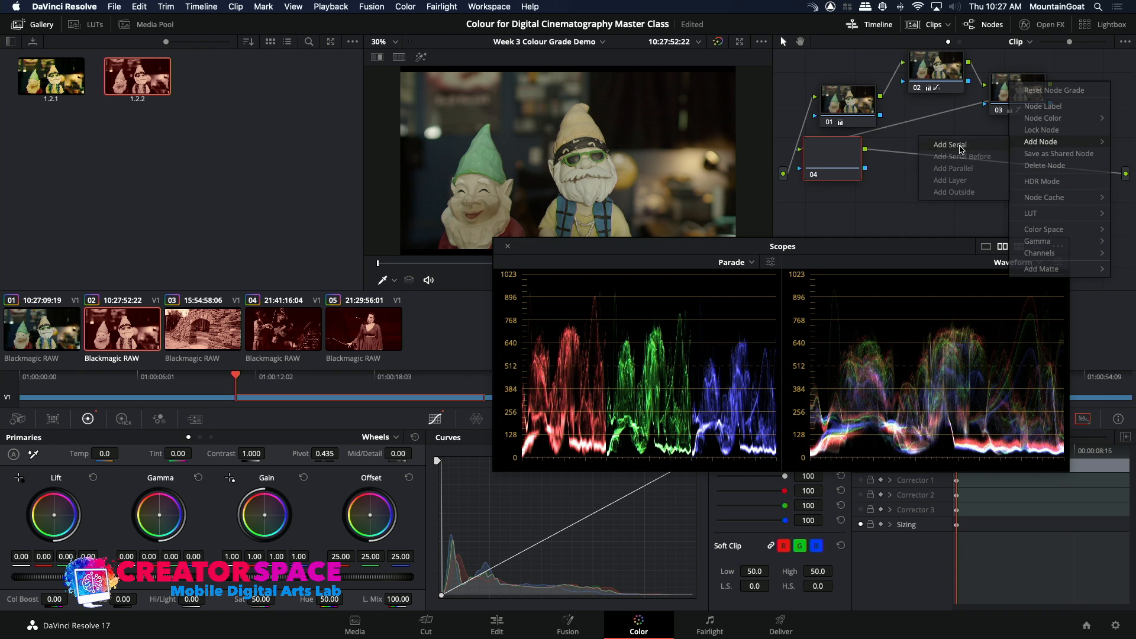
pyautogui.moveTo(828, 163); pyautogui.dragTo(992, 166)
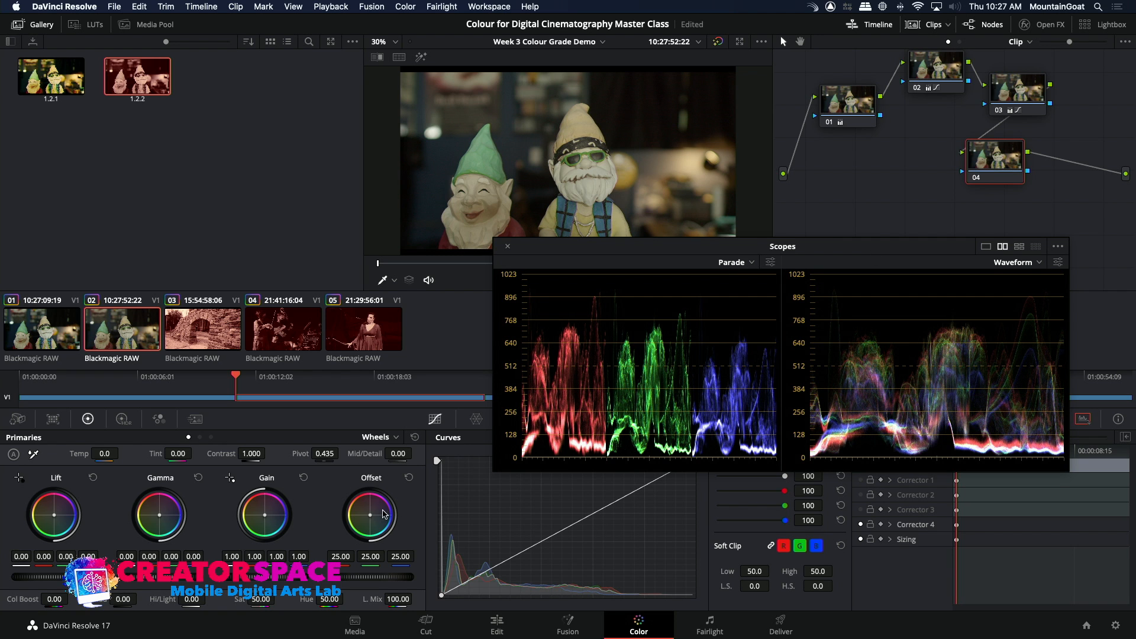
# On clip 02's node 04, set saturation to 25, raise the curve's midtones slightly and anchor a shadow point.
pyautogui.moveTo(261, 599); pyautogui.dragTo(240, 598)
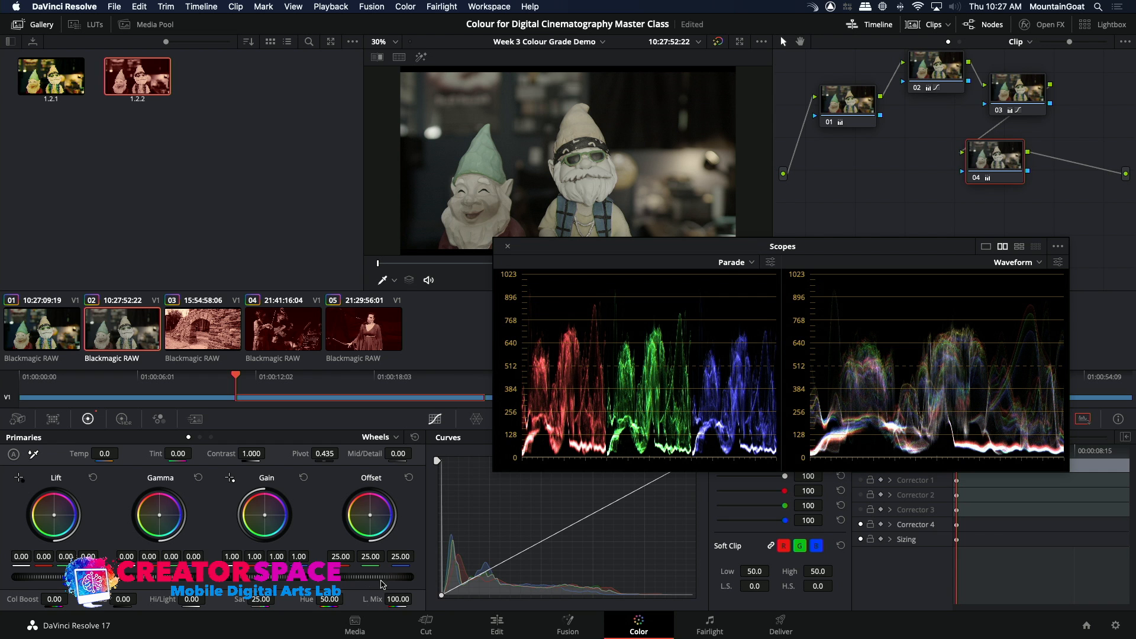
pyautogui.moveTo(567, 530); pyautogui.dragTo(564, 526)
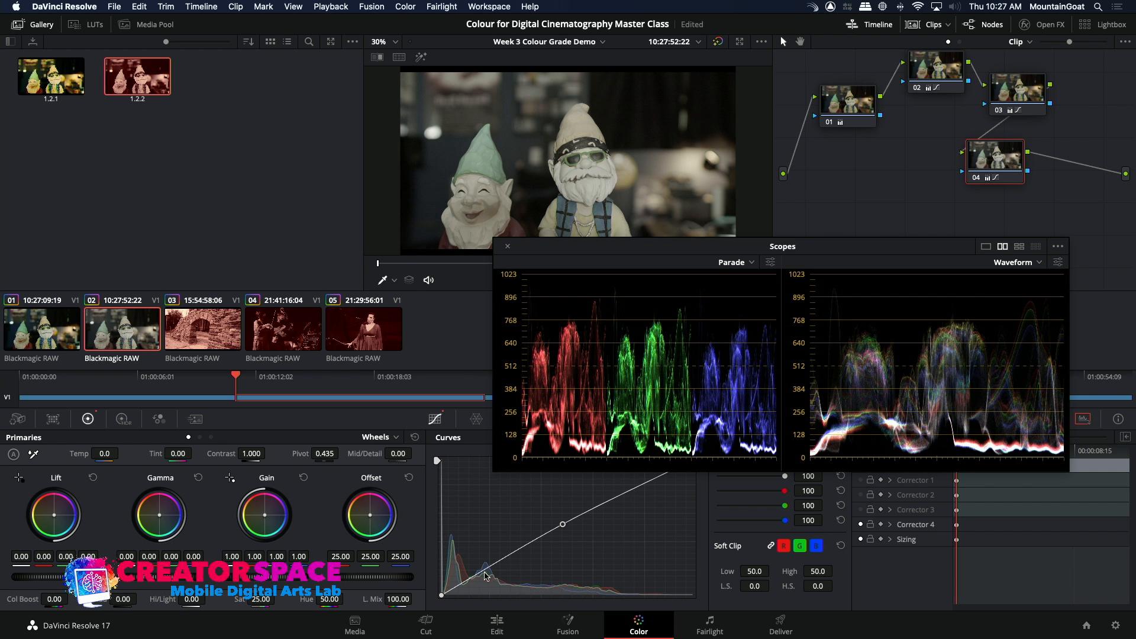
pyautogui.moveTo(484, 573); pyautogui.dragTo(485, 575)
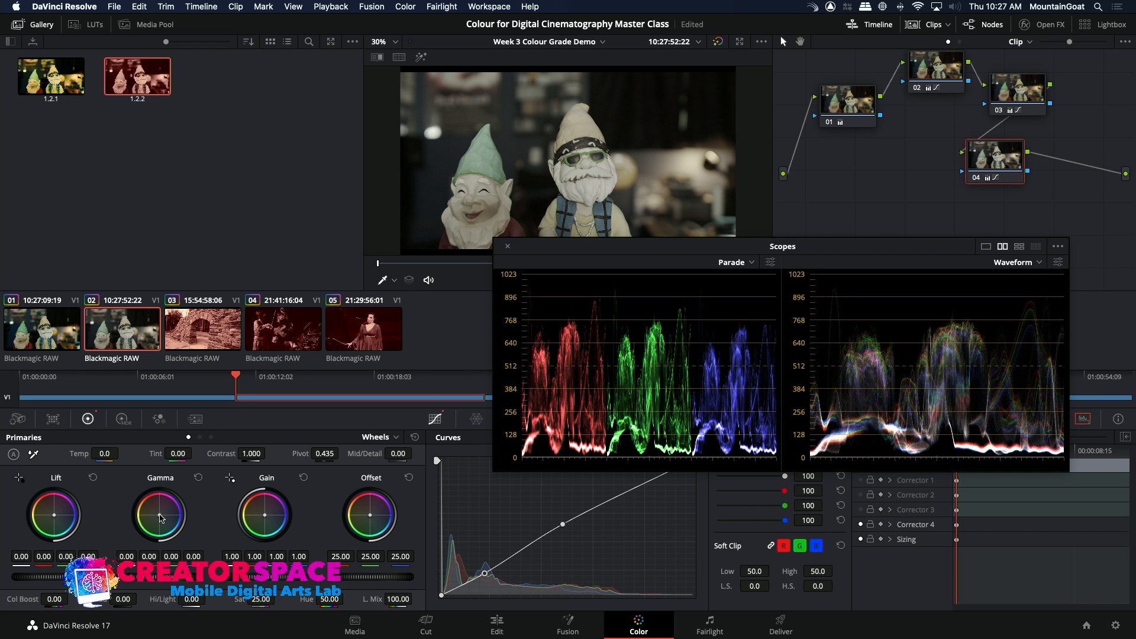
# Shift node 04's gamma toward teal with its master at -0.04, and push the gain toward blue, reaching 1.18 in the blue channel.
pyautogui.moveTo(160, 514); pyautogui.dragTo(162, 520)
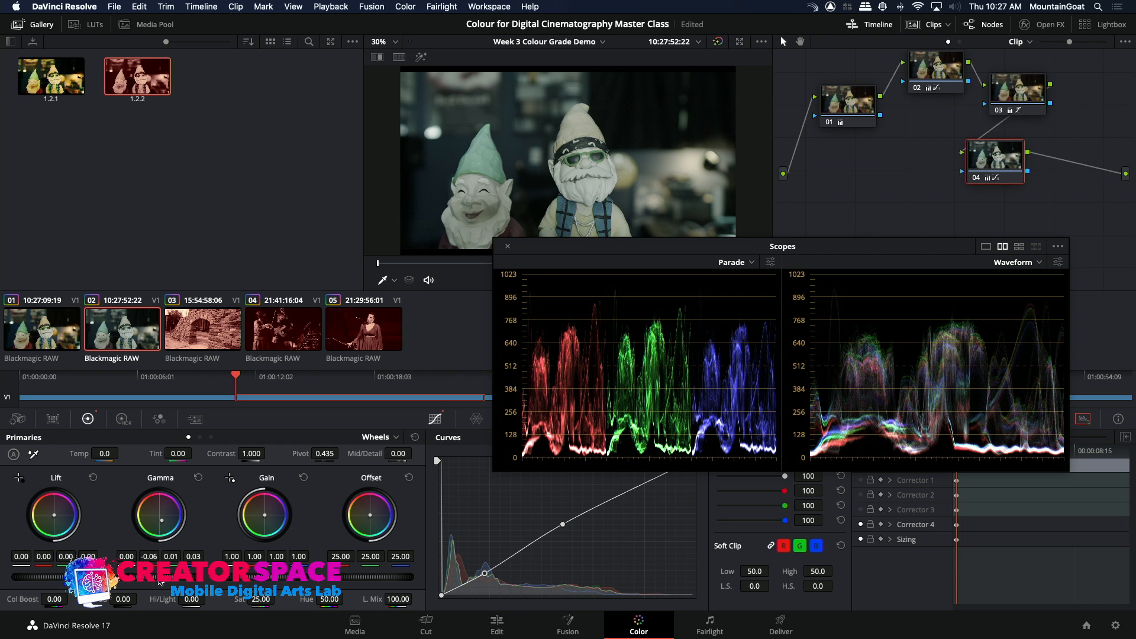
pyautogui.moveTo(160, 577); pyautogui.dragTo(147, 577)
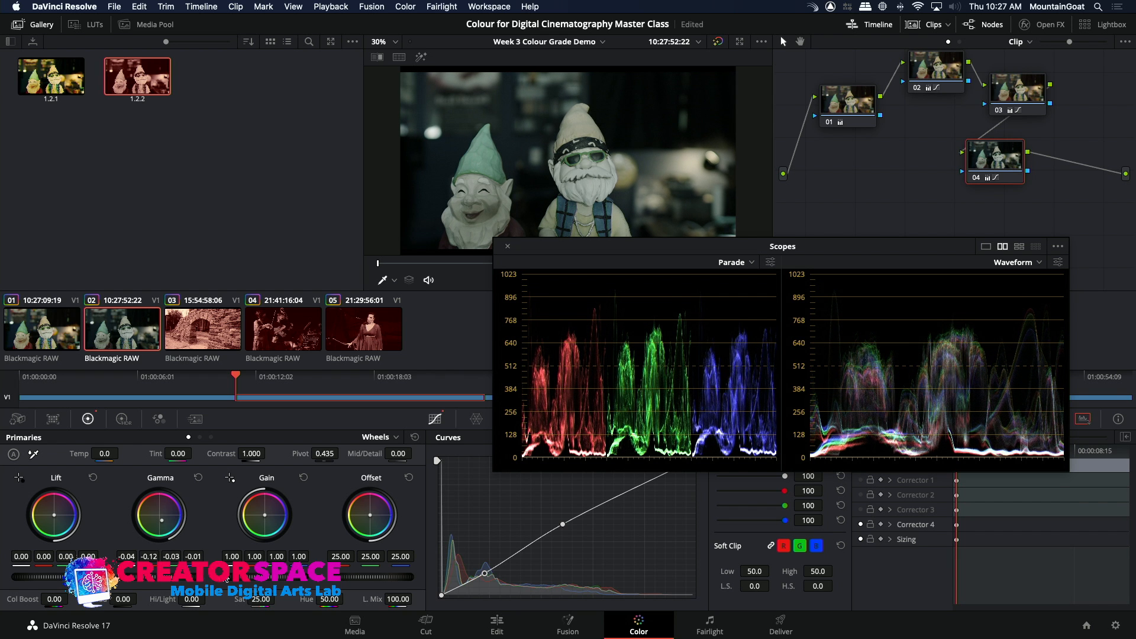
pyautogui.moveTo(265, 577); pyautogui.dragTo(267, 576)
pyautogui.moveTo(264, 514); pyautogui.dragTo(270, 512)
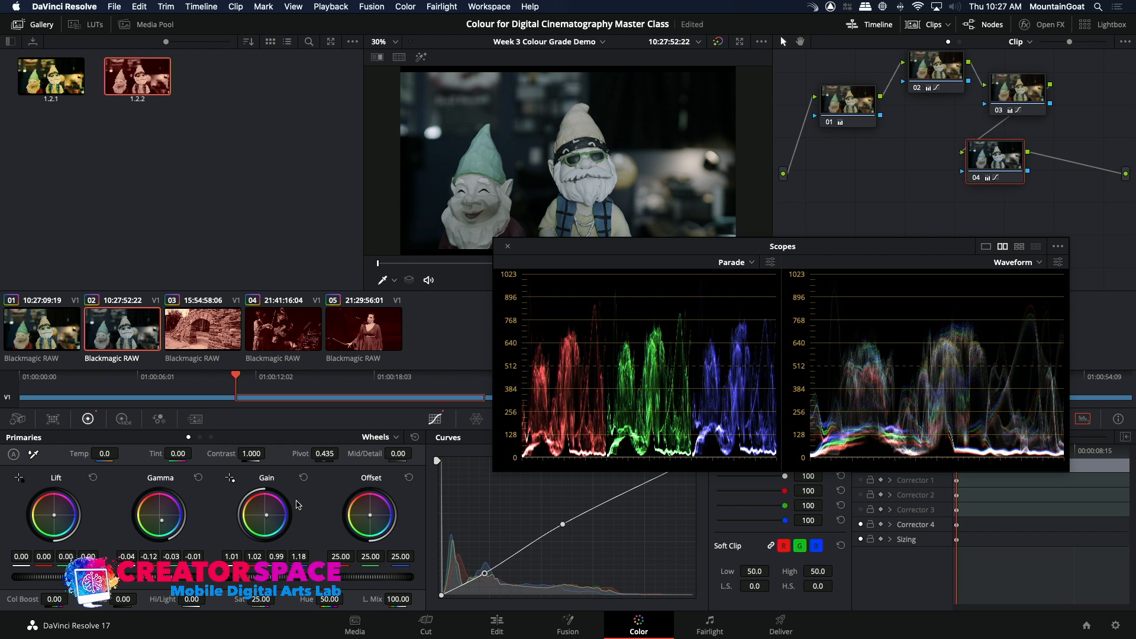
# Set node 04's contrast to 1.236, lower its master gamma to -0.05 and its curve's shadow point slightly, keeping the scopes clear of the controls.
pyautogui.moveTo(247, 453)
pyautogui.mouseDown()
pyautogui.moveTo(269, 453)
pyautogui.moveTo(249, 454)
pyautogui.mouseUp()
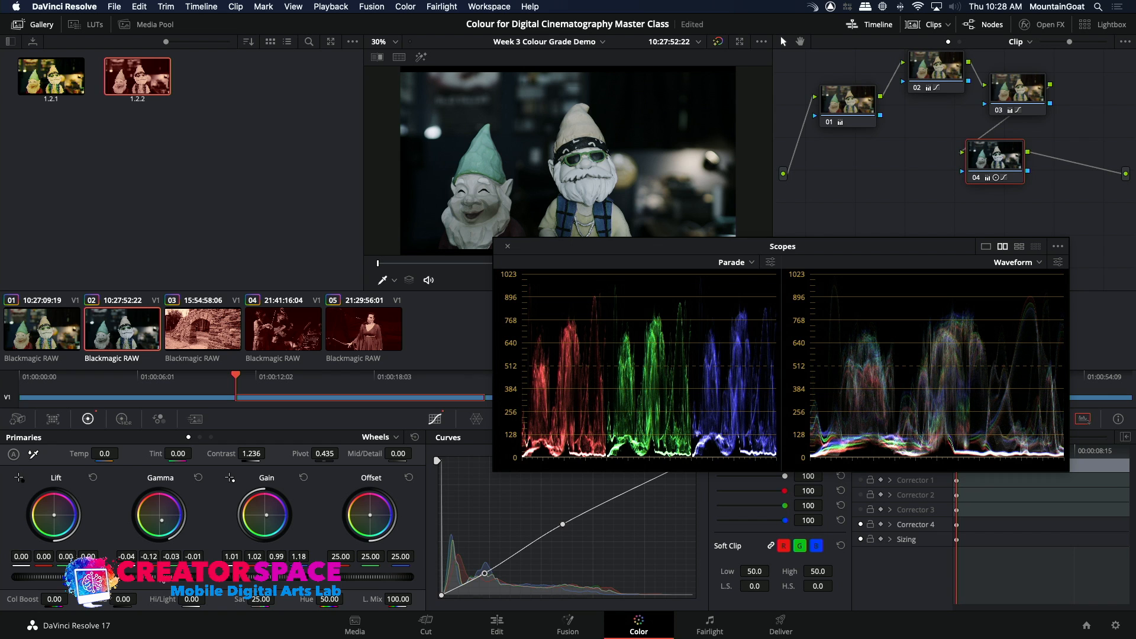
pyautogui.moveTo(160, 577); pyautogui.dragTo(156, 577)
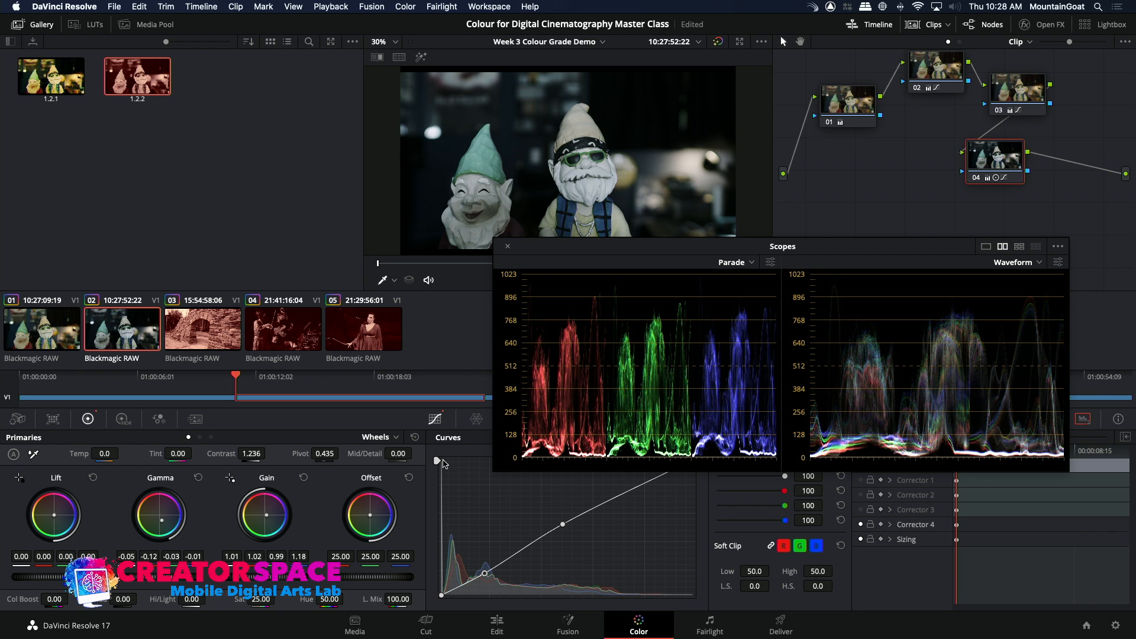
pyautogui.moveTo(596, 249); pyautogui.dragTo(589, 298)
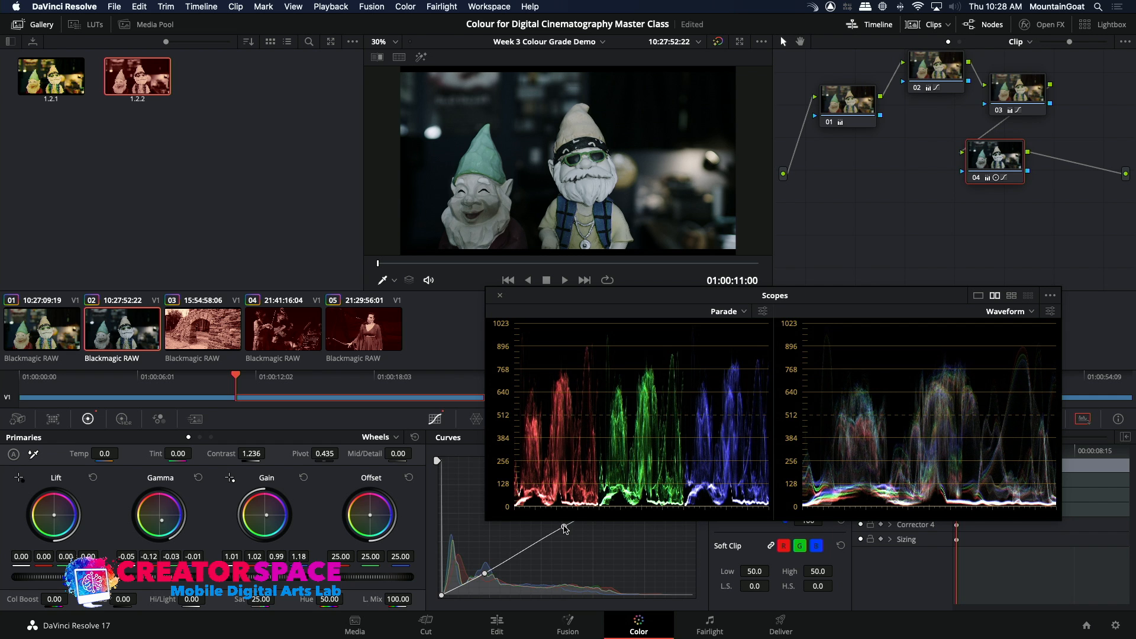
pyautogui.moveTo(486, 577); pyautogui.dragTo(488, 578)
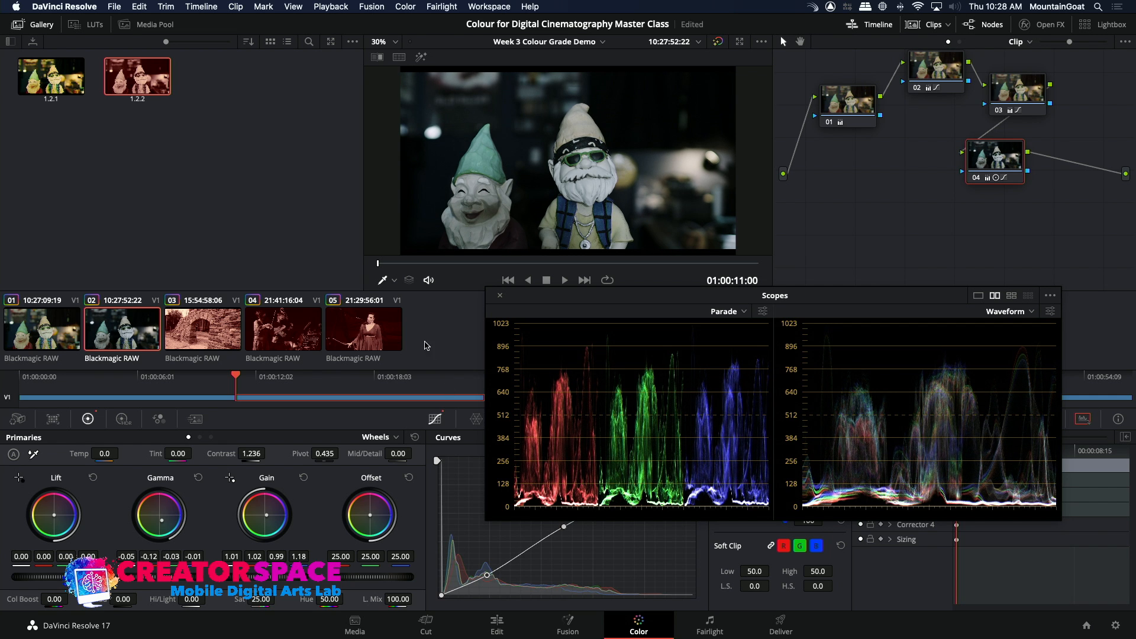
pyautogui.moveTo(965, 305); pyautogui.dragTo(873, 285)
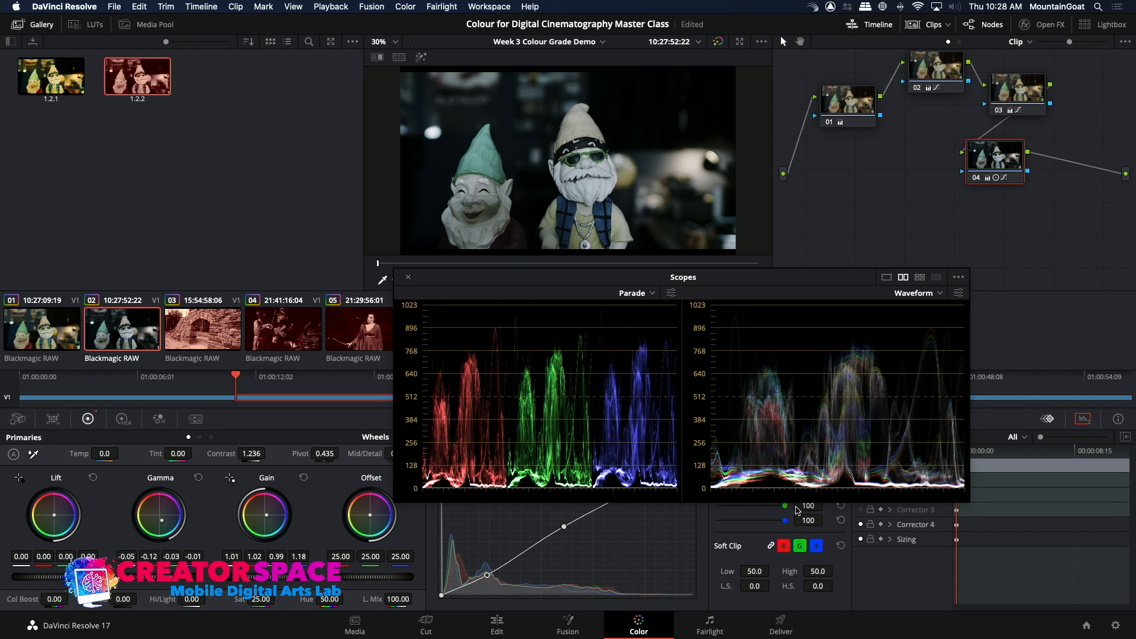
# Compare gnome clip 02 with and without Corrector 4 by switching it off and on repeatedly, leaving it enabled.
pyautogui.click(861, 524)
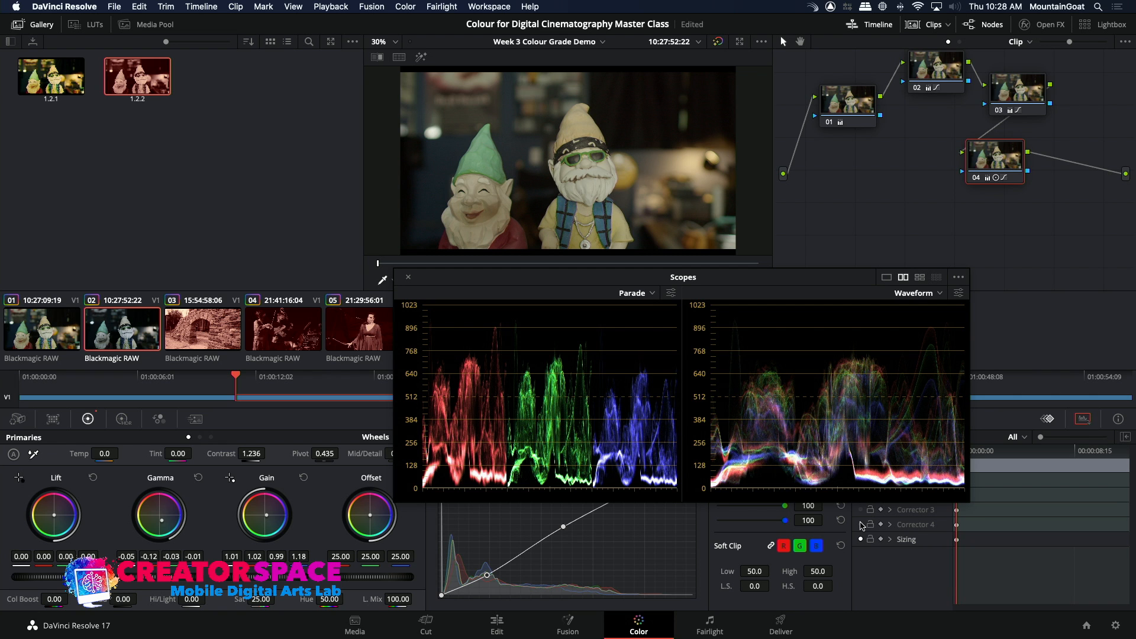
pyautogui.click(861, 525)
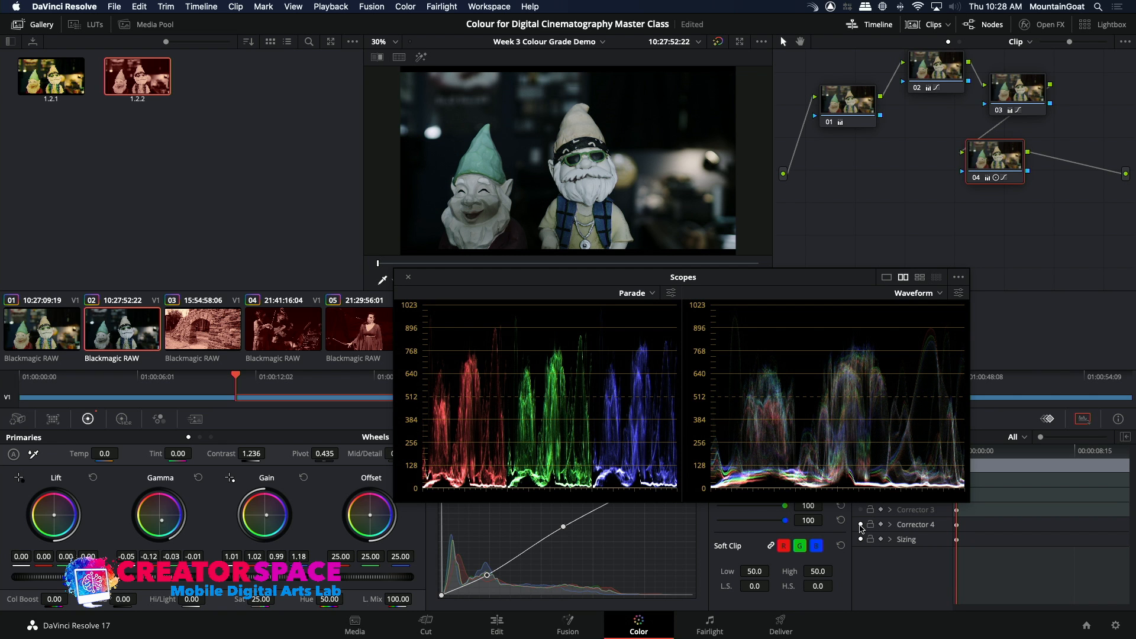
pyautogui.click(860, 525)
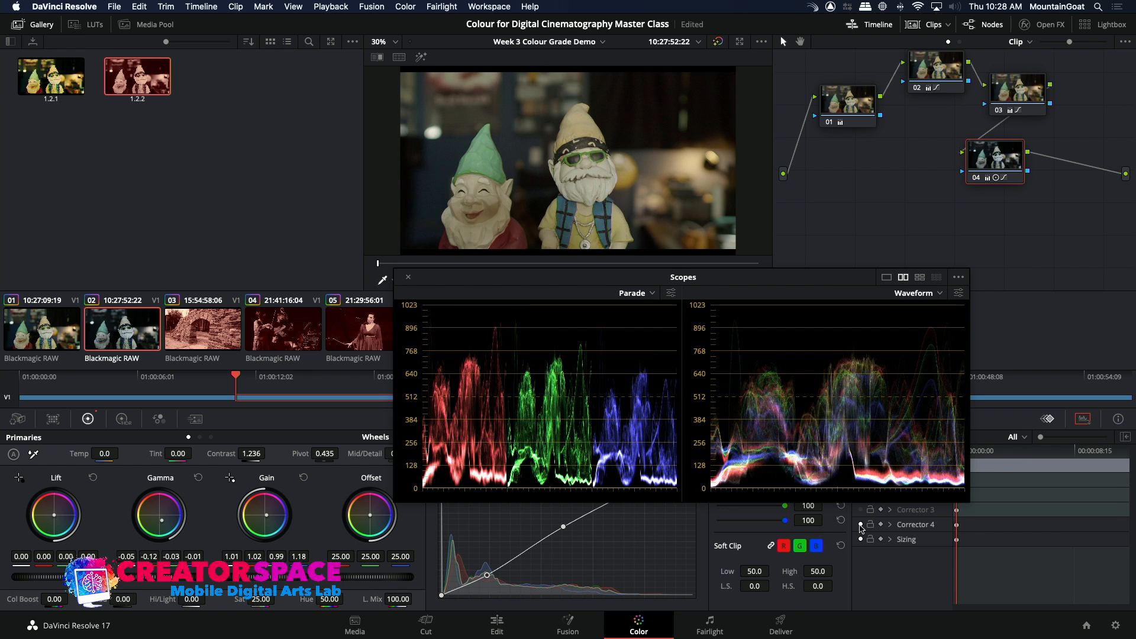
pyautogui.click(861, 524)
pyautogui.click(861, 525)
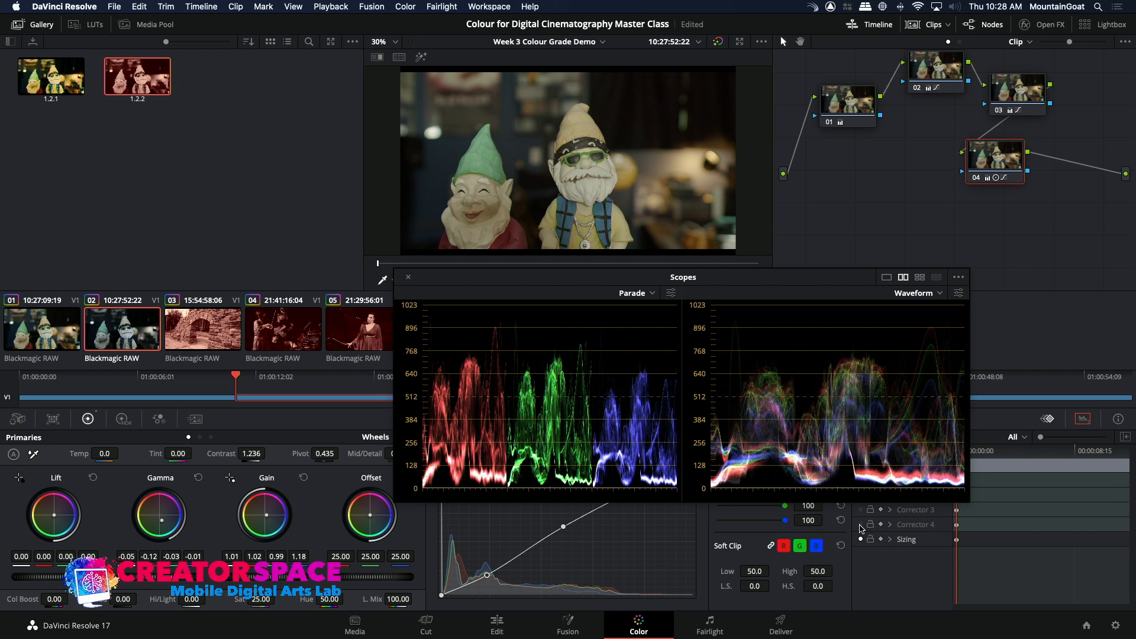
pyautogui.click(860, 525)
pyautogui.click(861, 525)
pyautogui.click(861, 524)
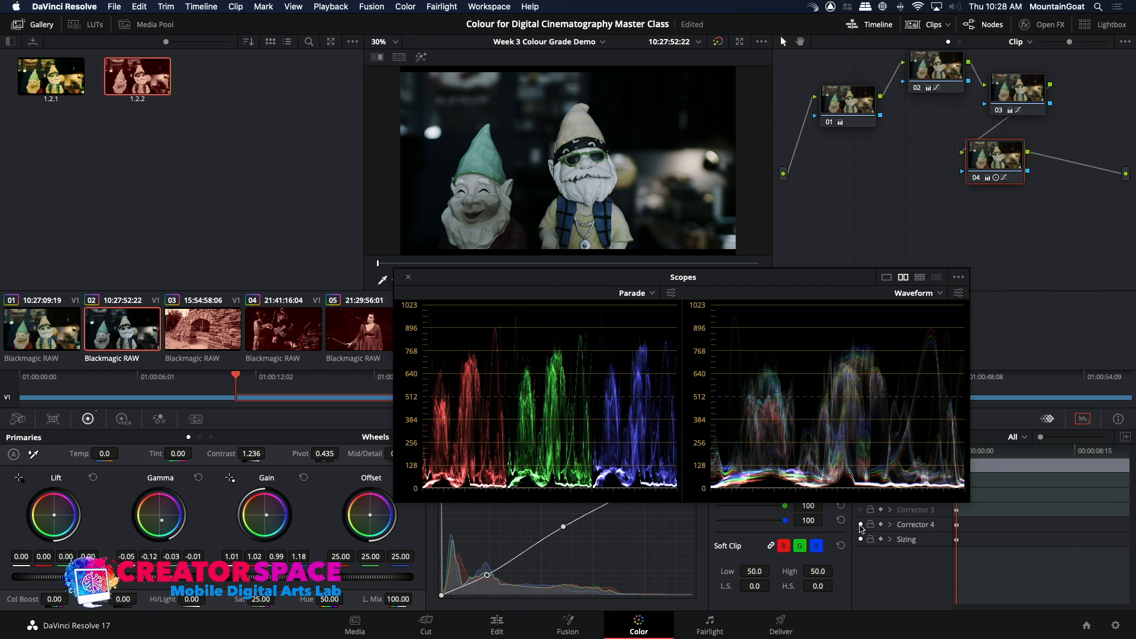
pyautogui.click(861, 525)
pyautogui.click(861, 525)
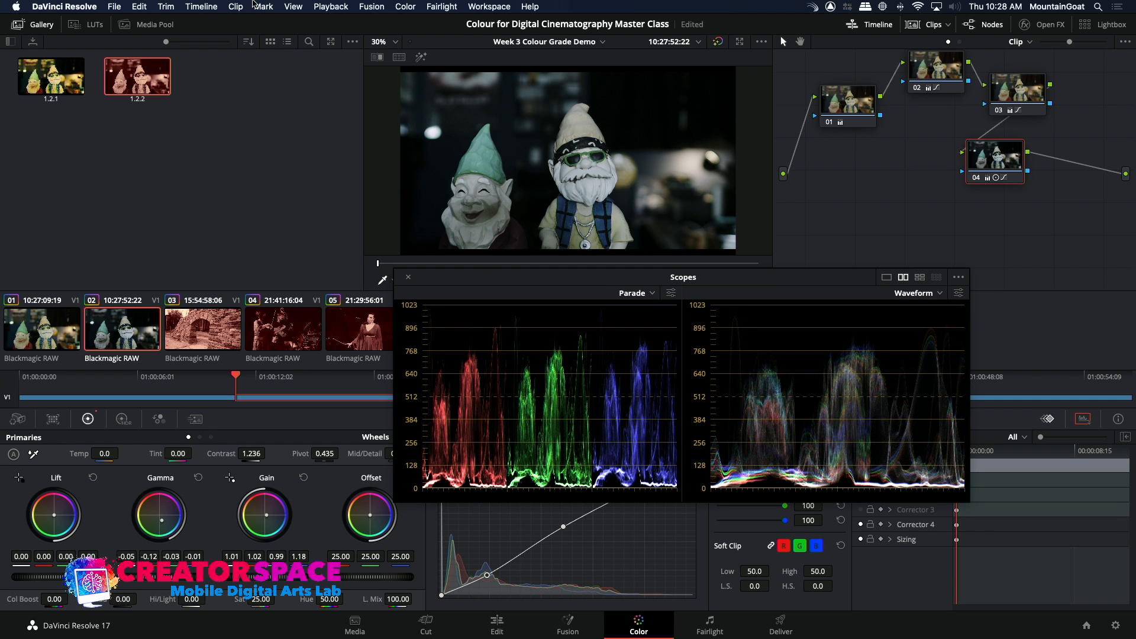
# Grab a still of gnome clip 02's cool, desaturated look into the gallery.
pyautogui.click(293, 6)
pyautogui.moveTo(299, 20)
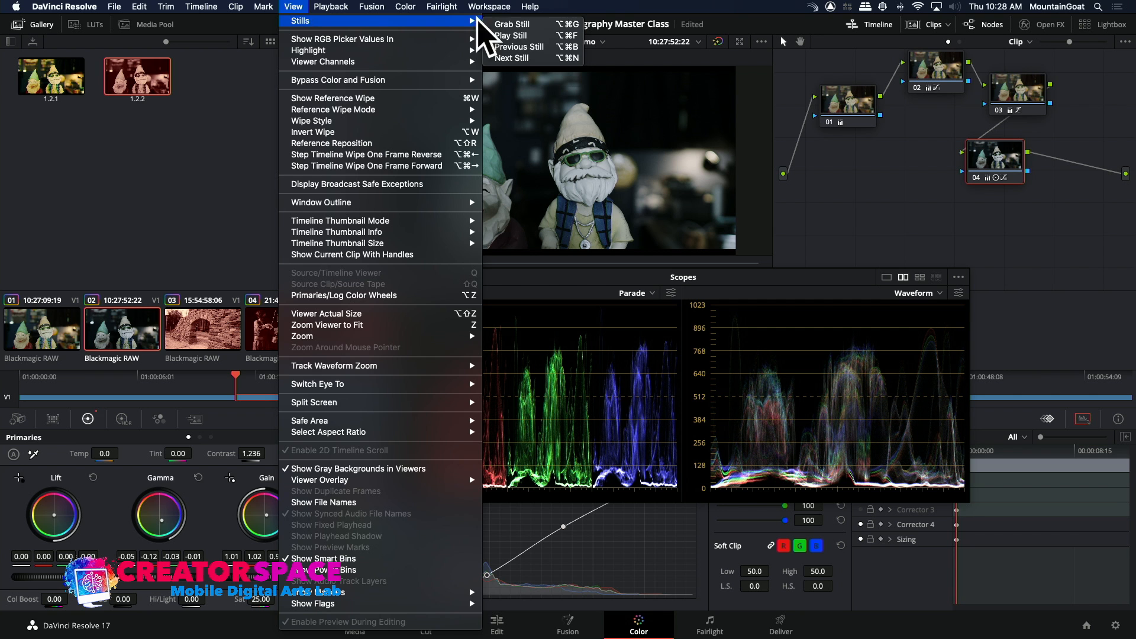
pyautogui.click(503, 13)
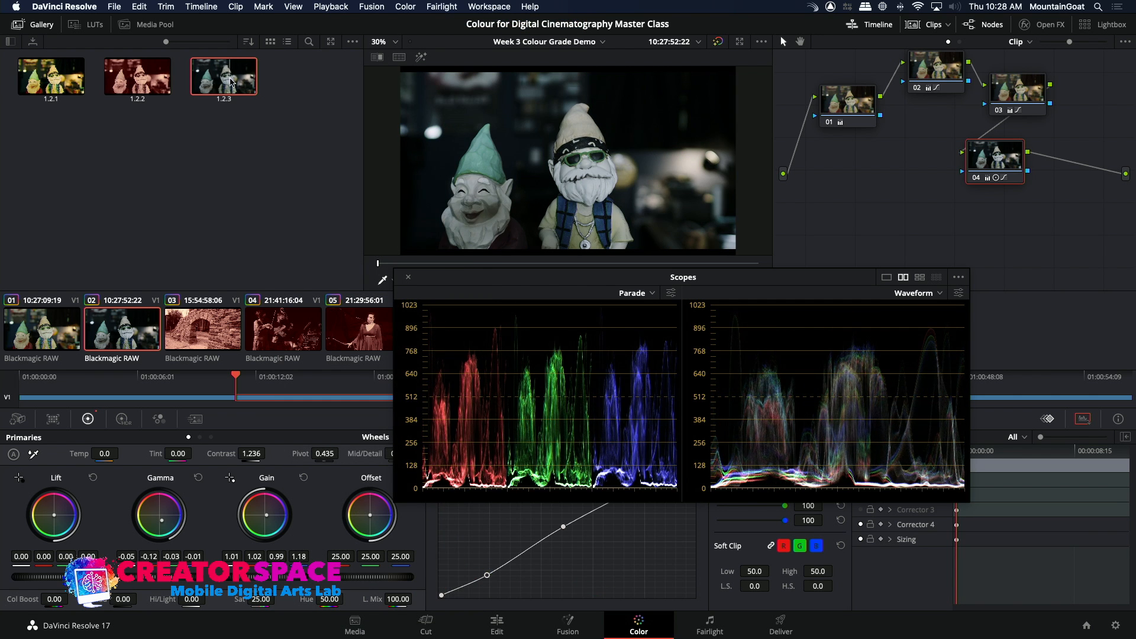
# Preview still 1.2.3 on clips 03 and 04, and replace node 03 on singer clip 05 with that still's grade.
pyautogui.click(194, 339)
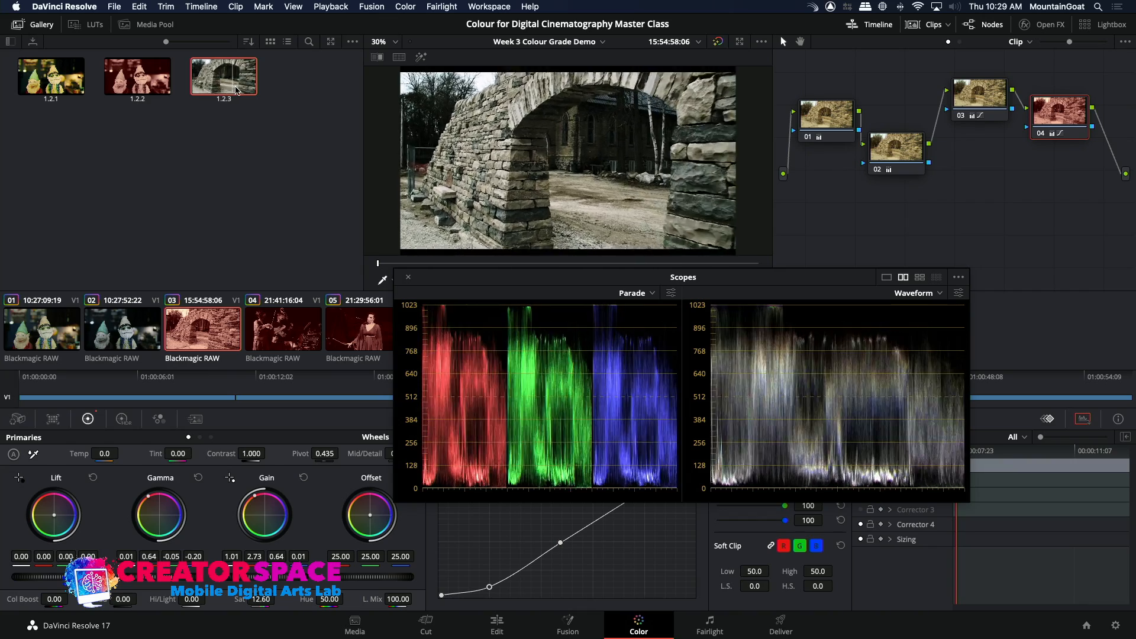
pyautogui.click(273, 324)
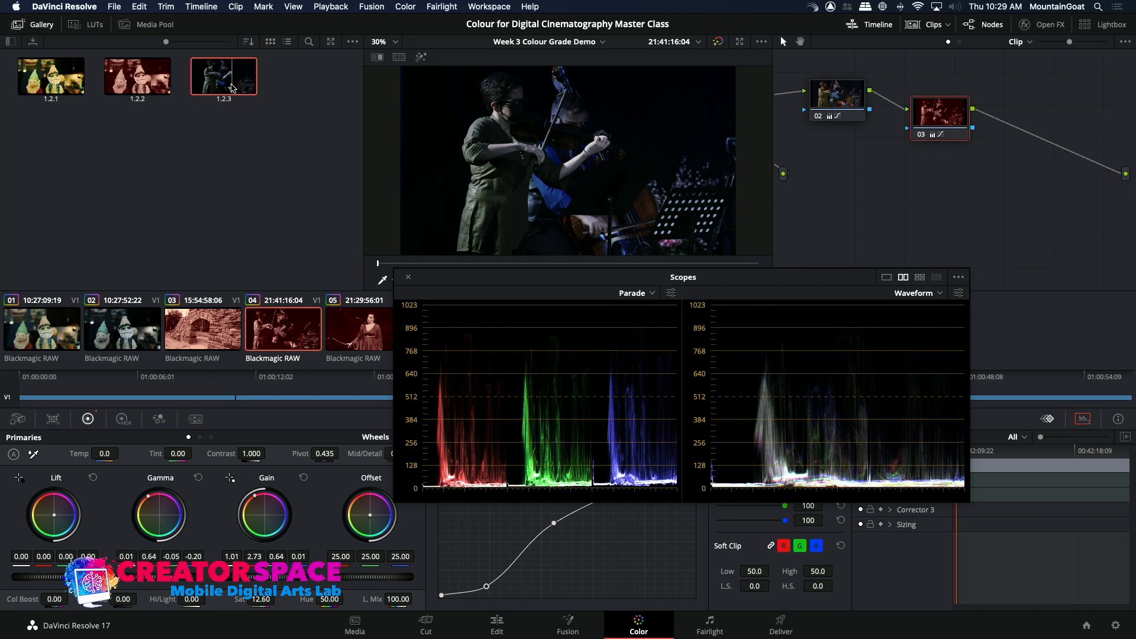
pyautogui.click(359, 329)
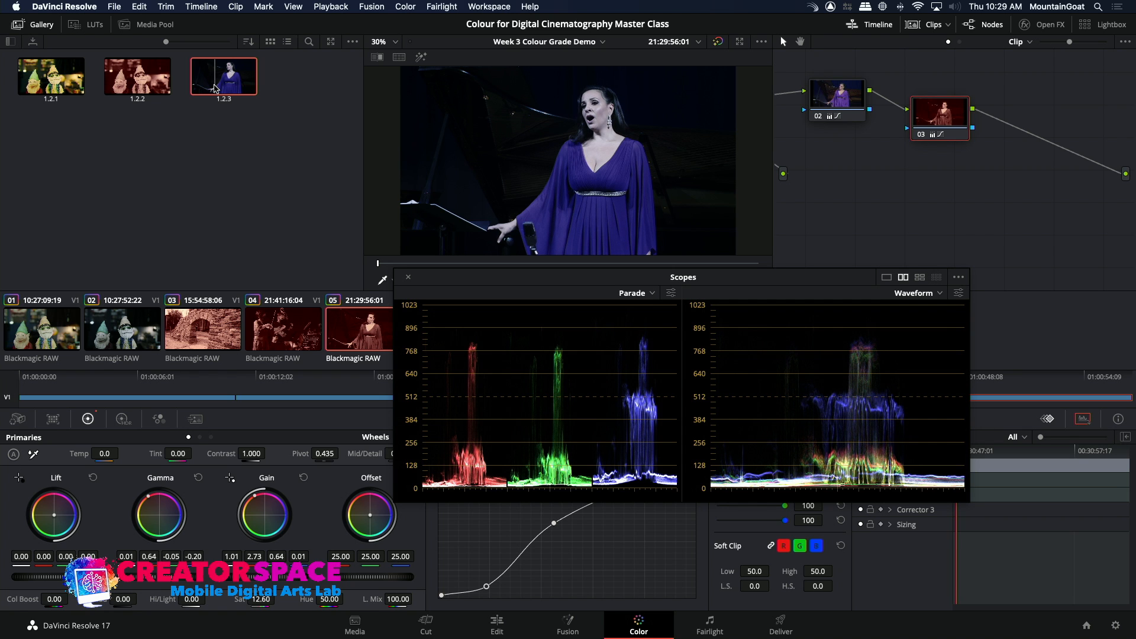
pyautogui.moveTo(206, 87); pyautogui.dragTo(941, 115)
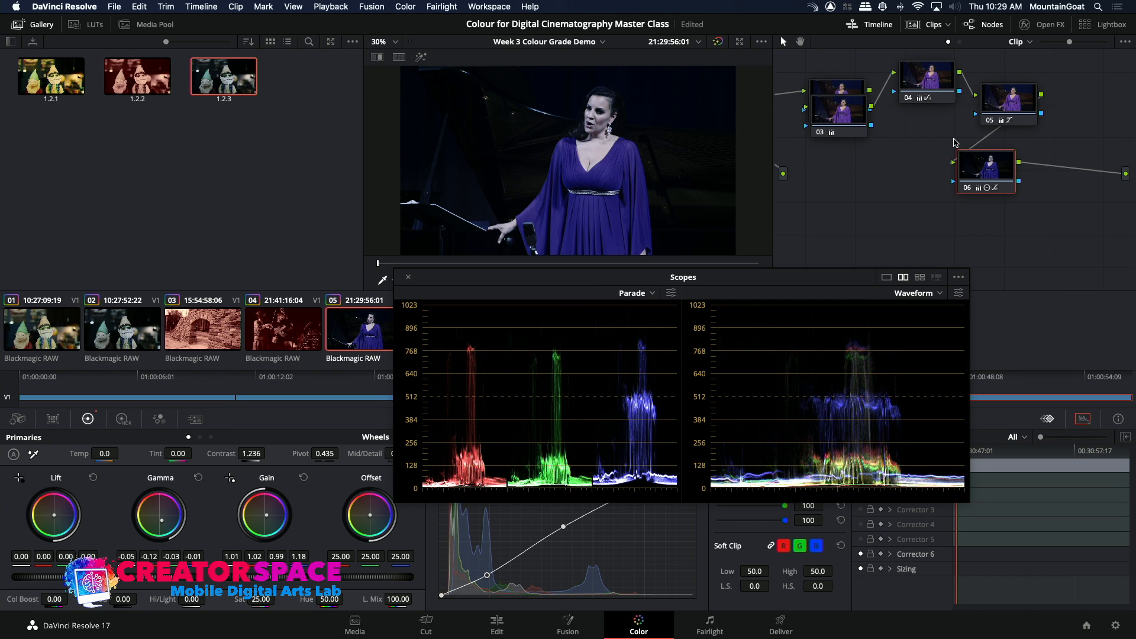
# Compare singer clip 05 with and without Corrector 6 by switching it off and on, leaving it enabled.
pyautogui.click(860, 554)
pyautogui.click(861, 553)
pyautogui.click(860, 553)
pyautogui.click(861, 553)
pyautogui.click(860, 554)
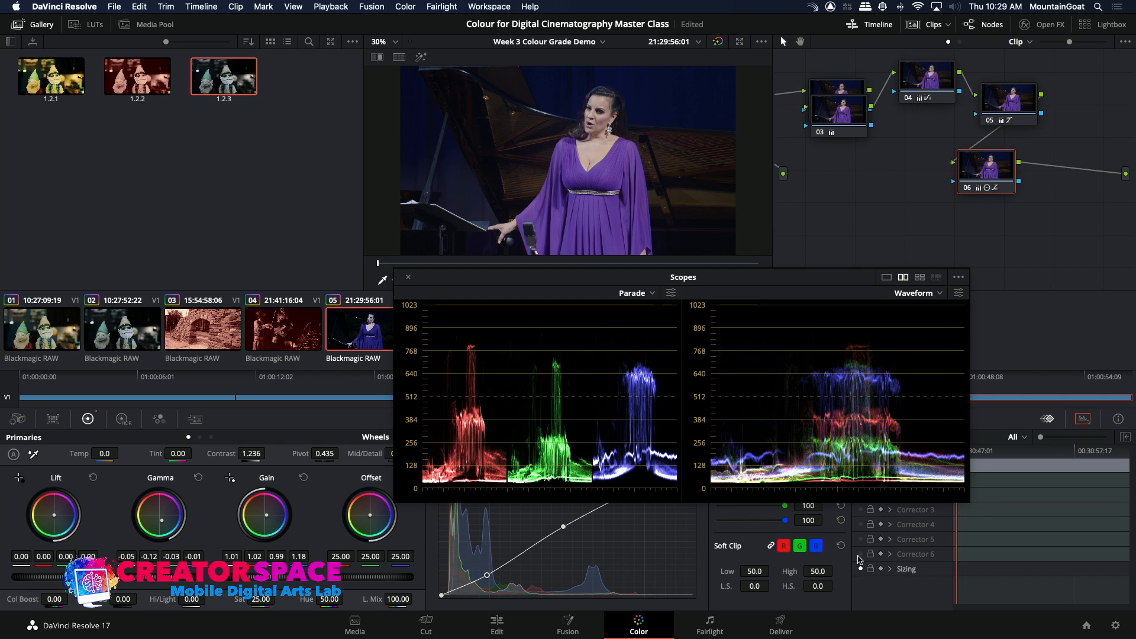
pyautogui.click(860, 554)
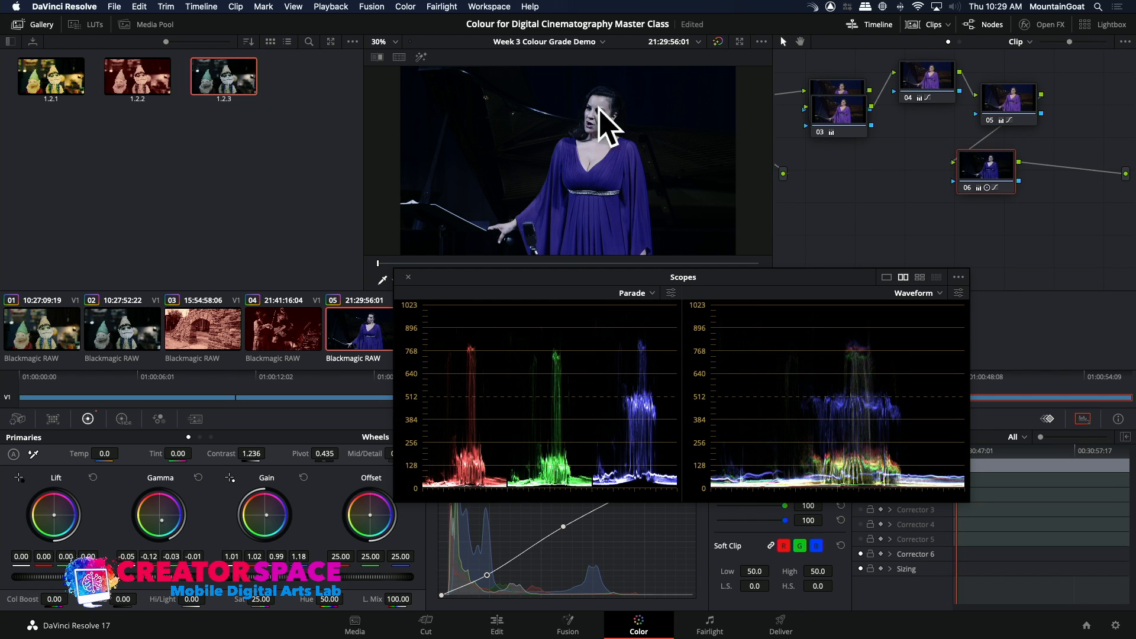
# Spread out singer clip 05's overlapping nodes so that nodes 03 to 06 are clearly separated.
pyautogui.moveTo(839, 121); pyautogui.dragTo(891, 155)
pyautogui.moveTo(926, 77); pyautogui.dragTo(1030, 95)
pyautogui.moveTo(996, 174); pyautogui.dragTo(1066, 188)
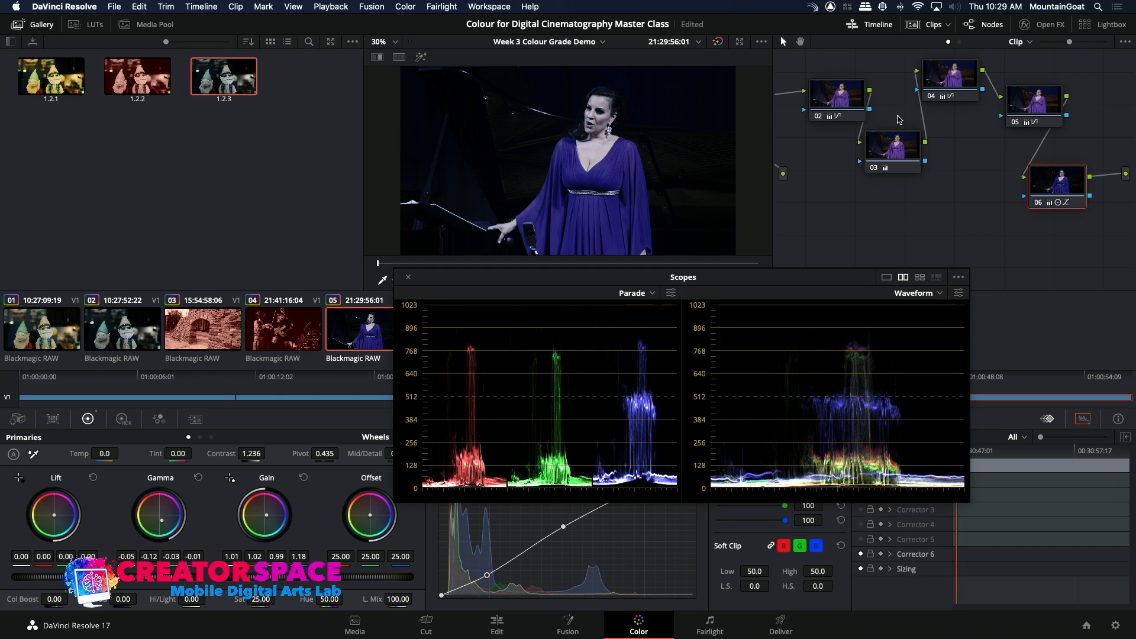
# Preview stills 1.2.2 and 1.2.1 on singer clip 05, and review the looks on clips 04 and 02.
pyautogui.click(139, 88)
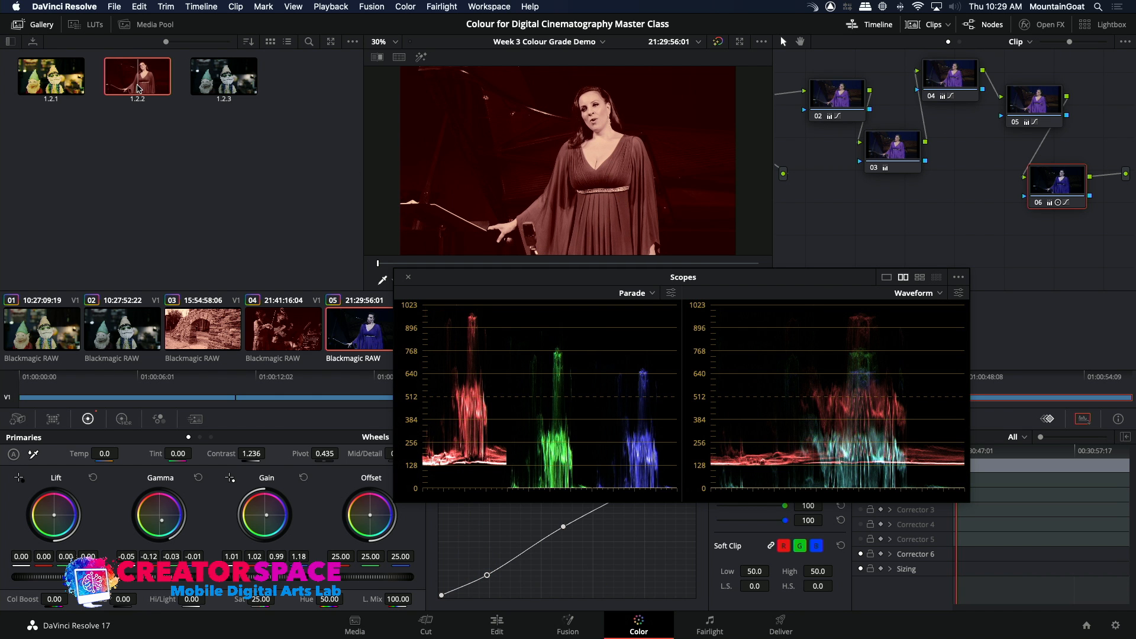
pyautogui.click(53, 78)
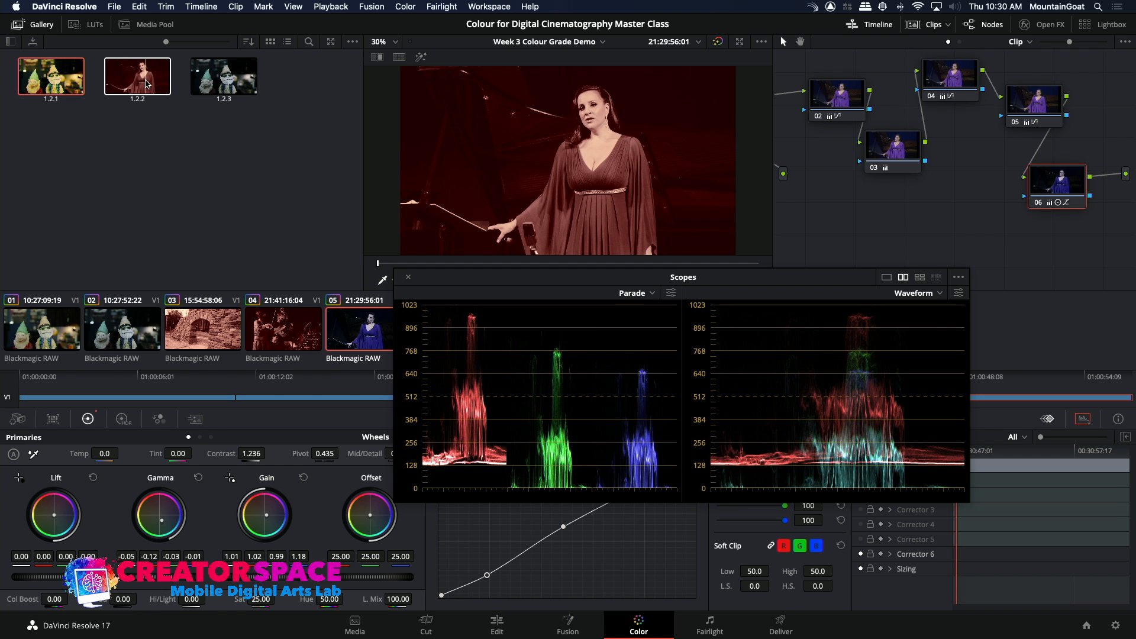
pyautogui.click(302, 345)
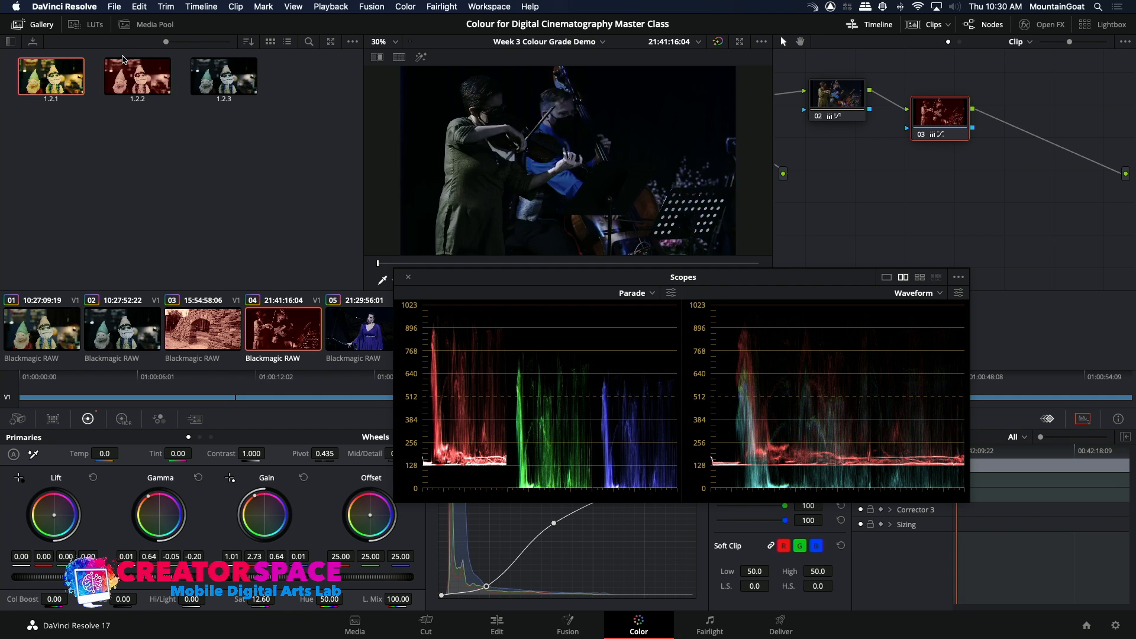
pyautogui.click(121, 338)
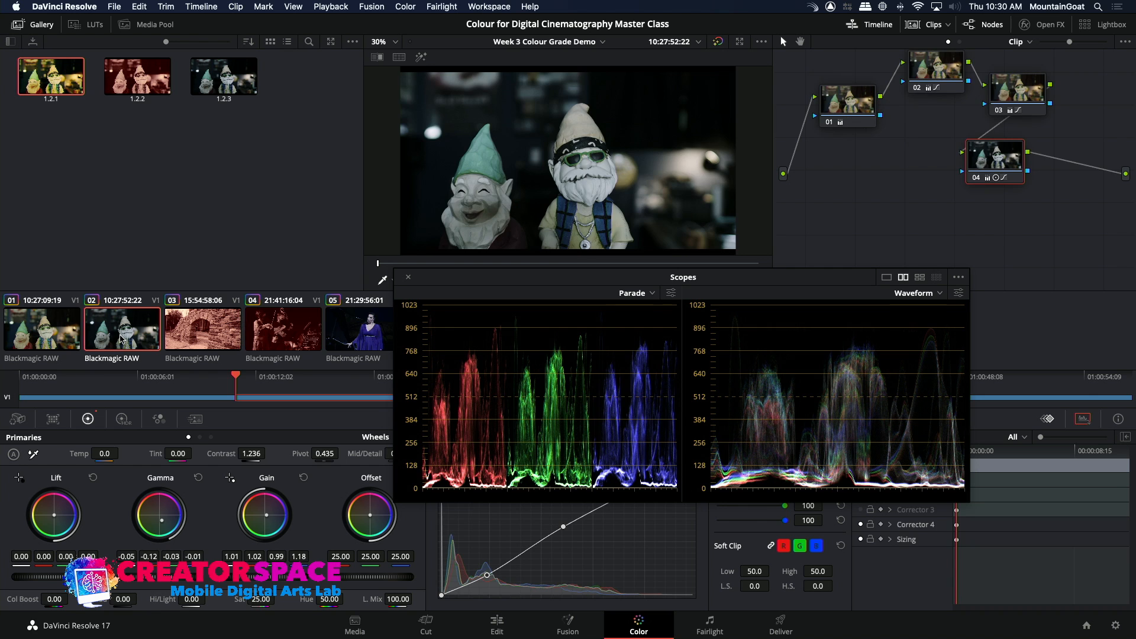
# On clip 02, switch off Corrector 4 and enable Corrector 2, moving node 02 slightly closer to node 01.
pyautogui.click(860, 524)
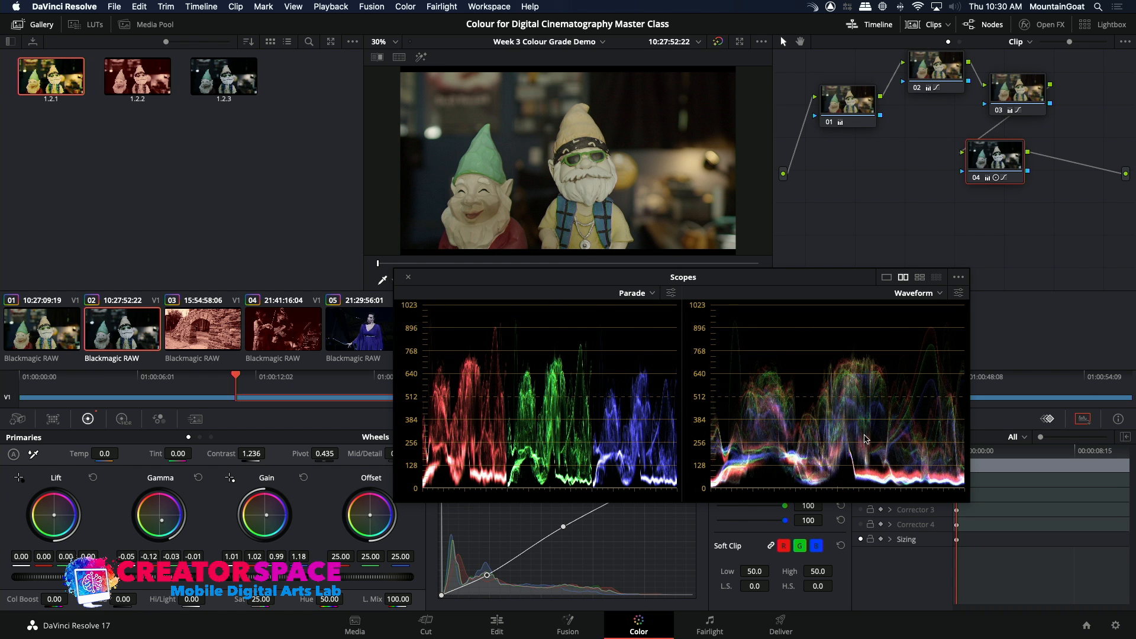
pyautogui.moveTo(866, 278); pyautogui.dragTo(729, 251)
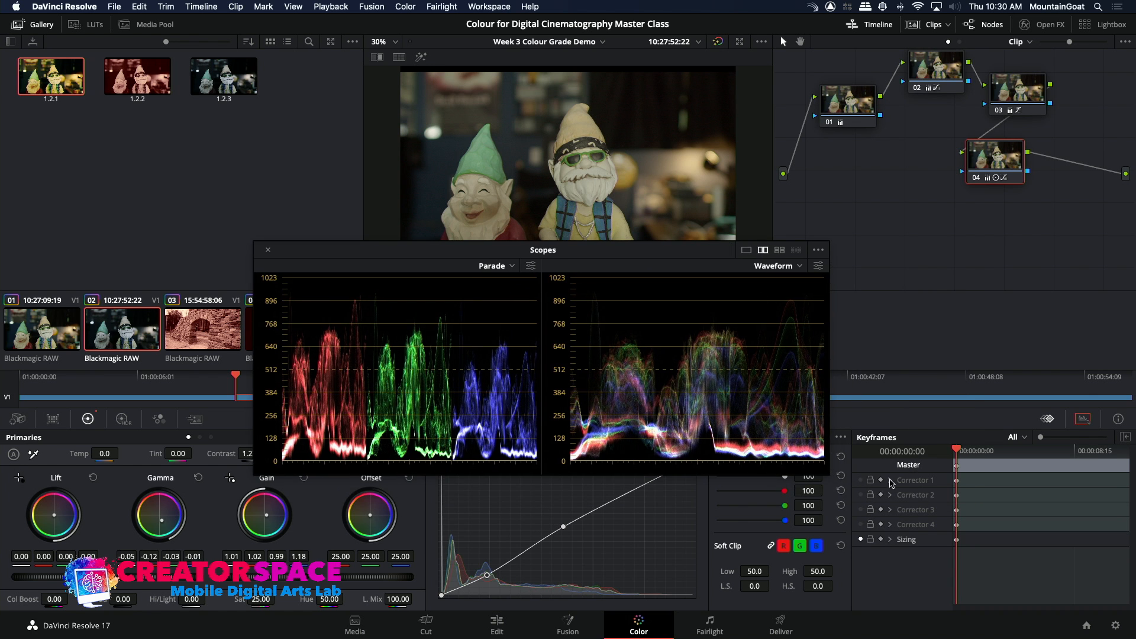
pyautogui.click(861, 495)
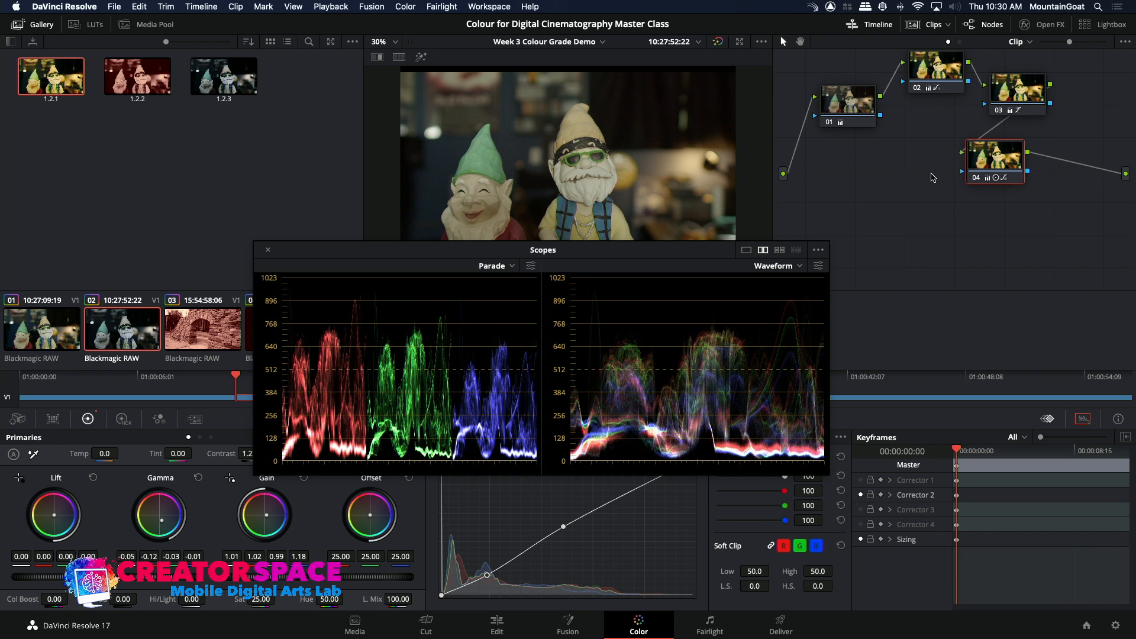
pyautogui.moveTo(943, 80); pyautogui.dragTo(929, 90)
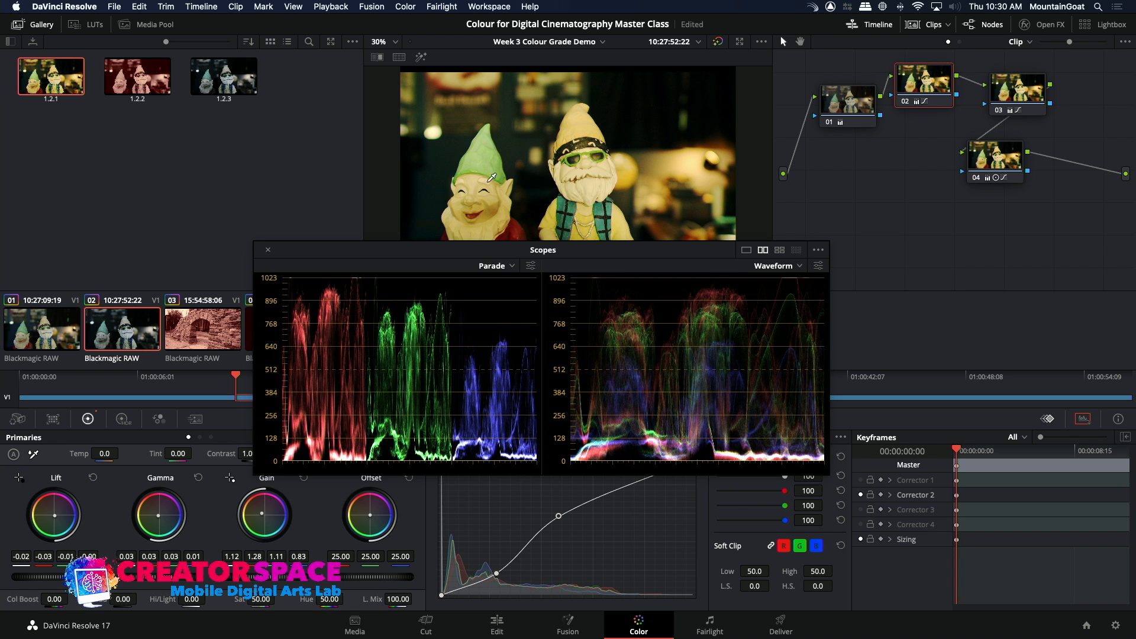
# Review clips 03 and 05, return to gnome clip 02, and select stills 1.2.2 and 1.2.1 for reference.
pyautogui.click(204, 326)
pyautogui.moveTo(338, 253); pyautogui.dragTo(483, 259)
pyautogui.click(371, 318)
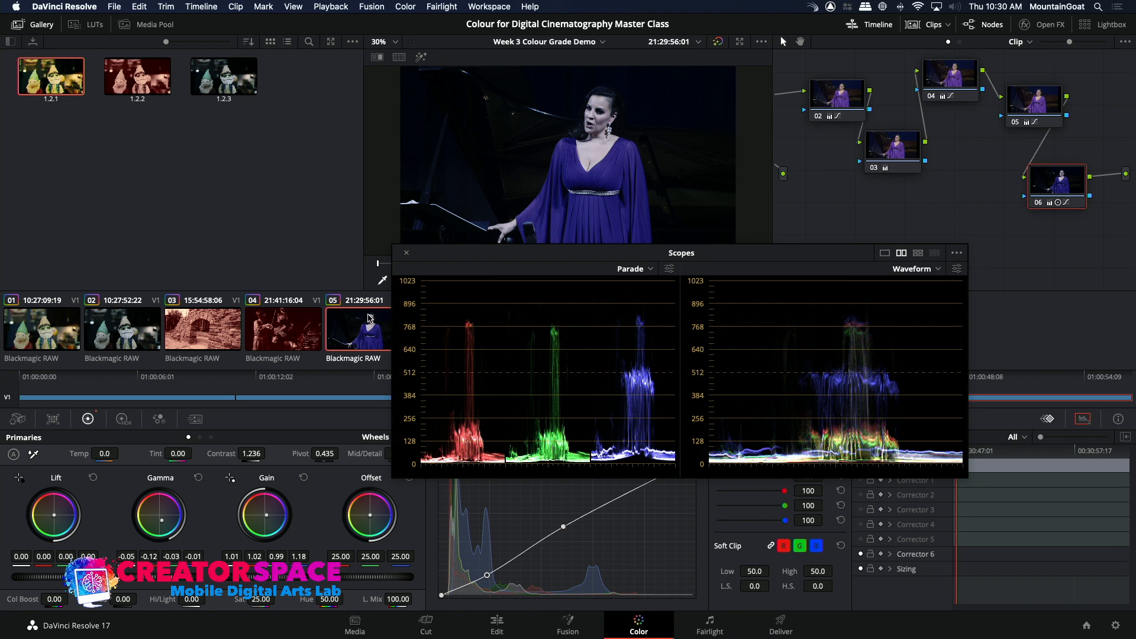
pyautogui.click(181, 308)
pyautogui.click(113, 333)
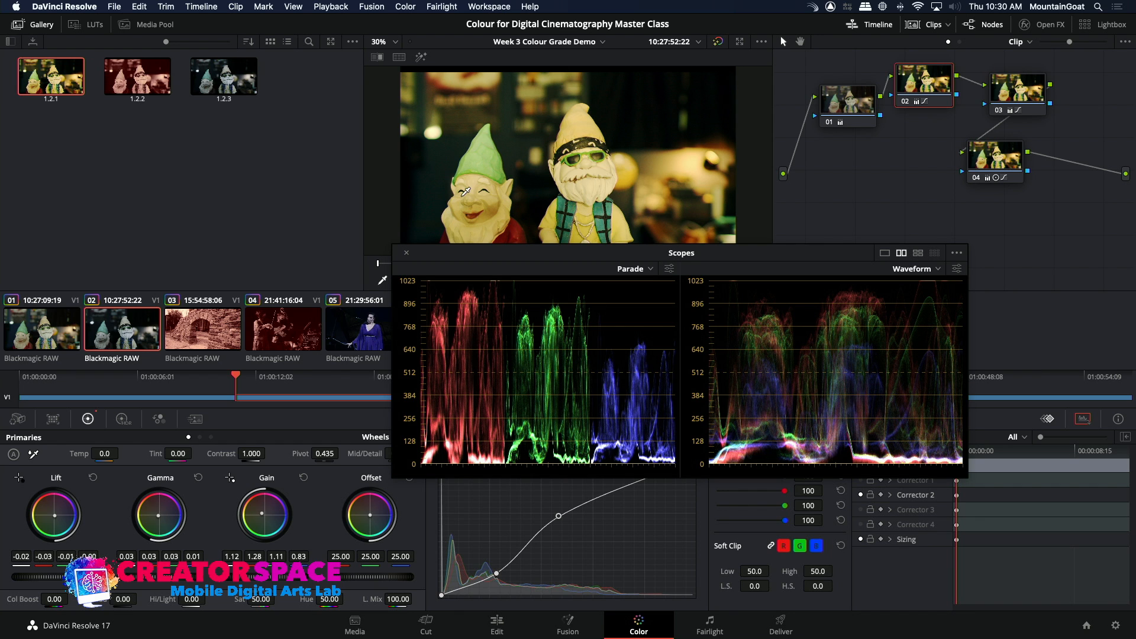
pyautogui.click(138, 75)
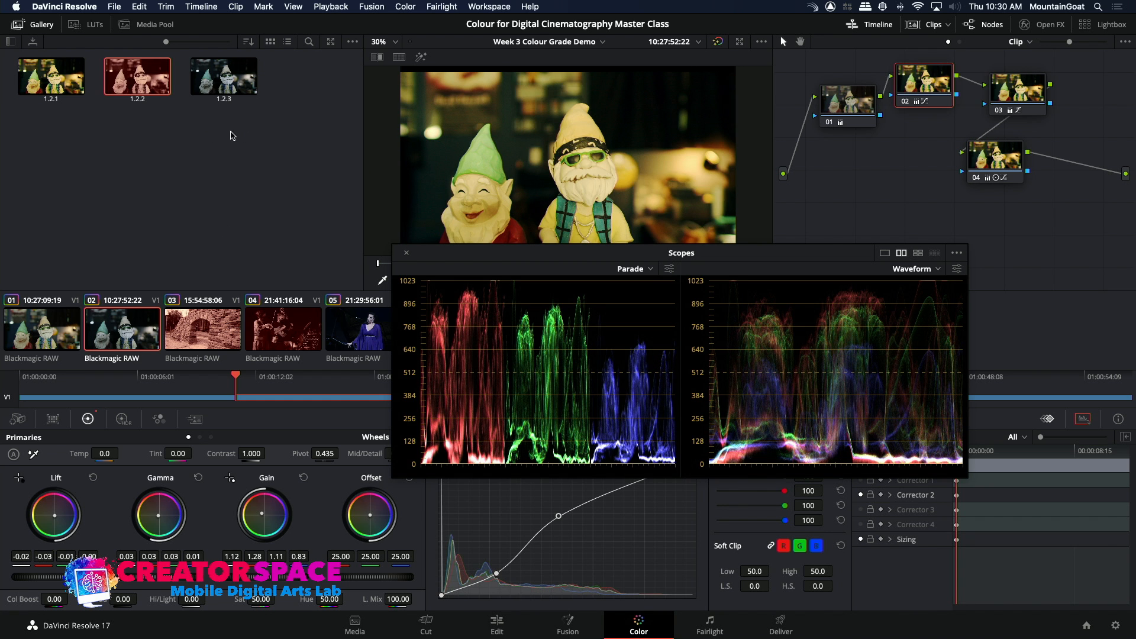
pyautogui.click(62, 87)
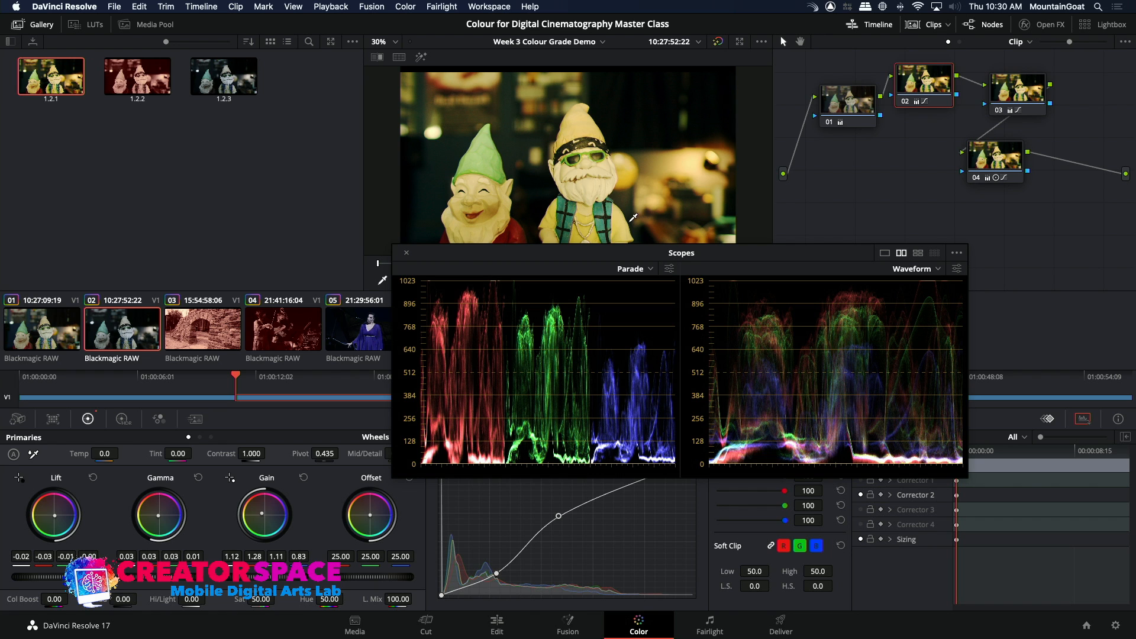
# Select node 04 on clip 02 and move the Scopes window over the gallery to clear the viewer and clip thumbnails.
pyautogui.click(992, 156)
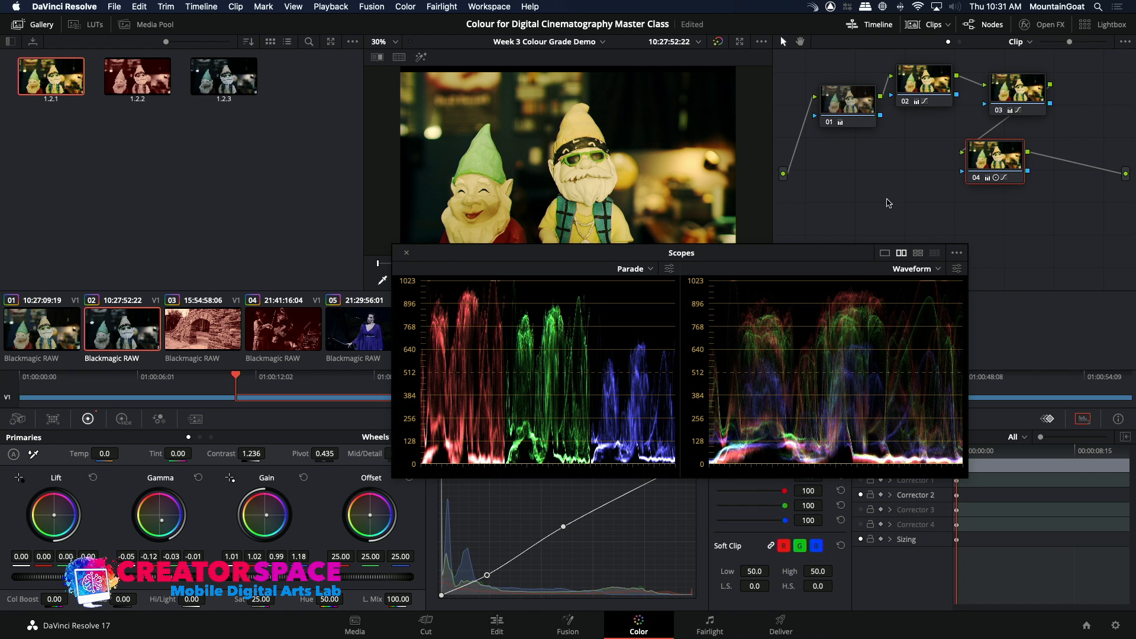
pyautogui.moveTo(848, 255); pyautogui.dragTo(744, 269)
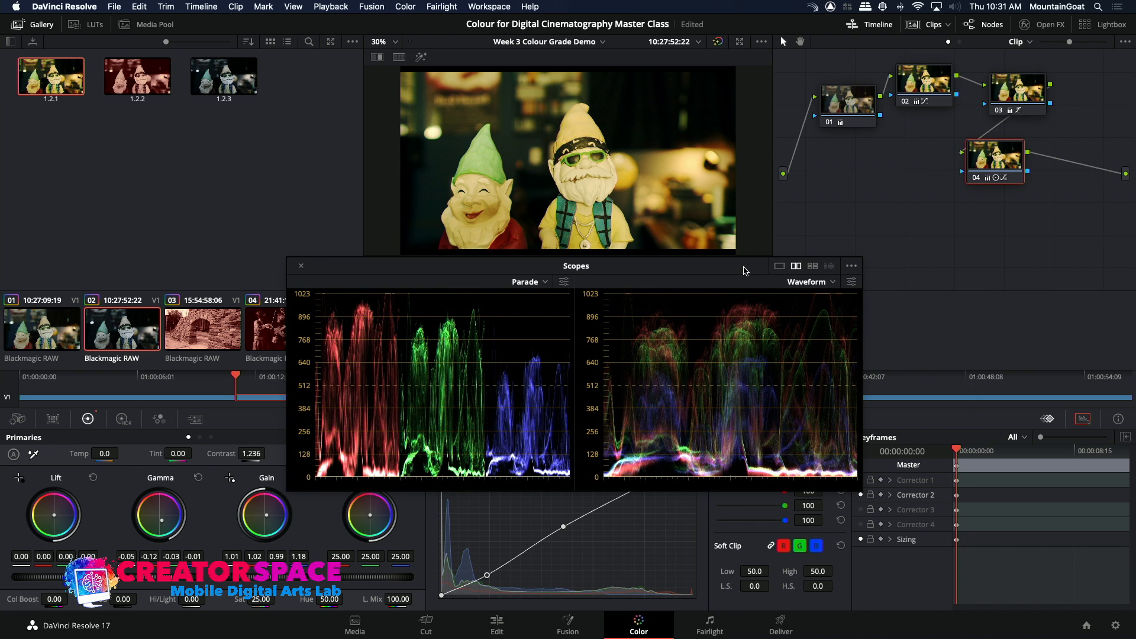
pyautogui.moveTo(343, 271); pyautogui.dragTo(2, 66)
pyautogui.moveTo(404, 61); pyautogui.dragTo(252, 77)
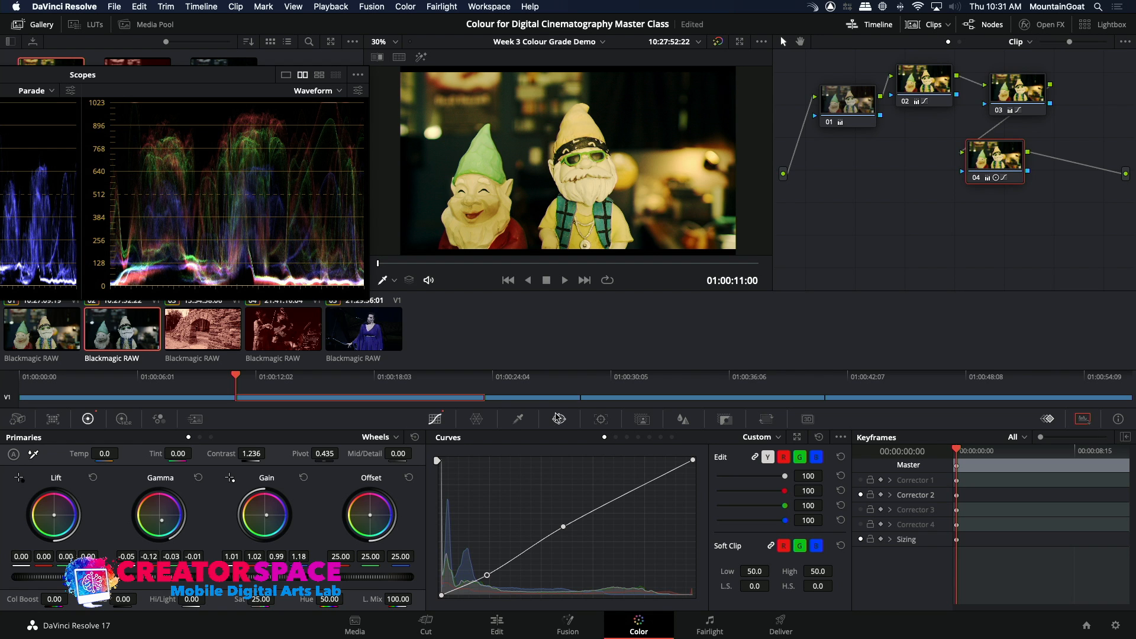
# Enable Corrector 4 on clip 02 and add serial node 05 after it, placed below node 01.
pyautogui.click(977, 177)
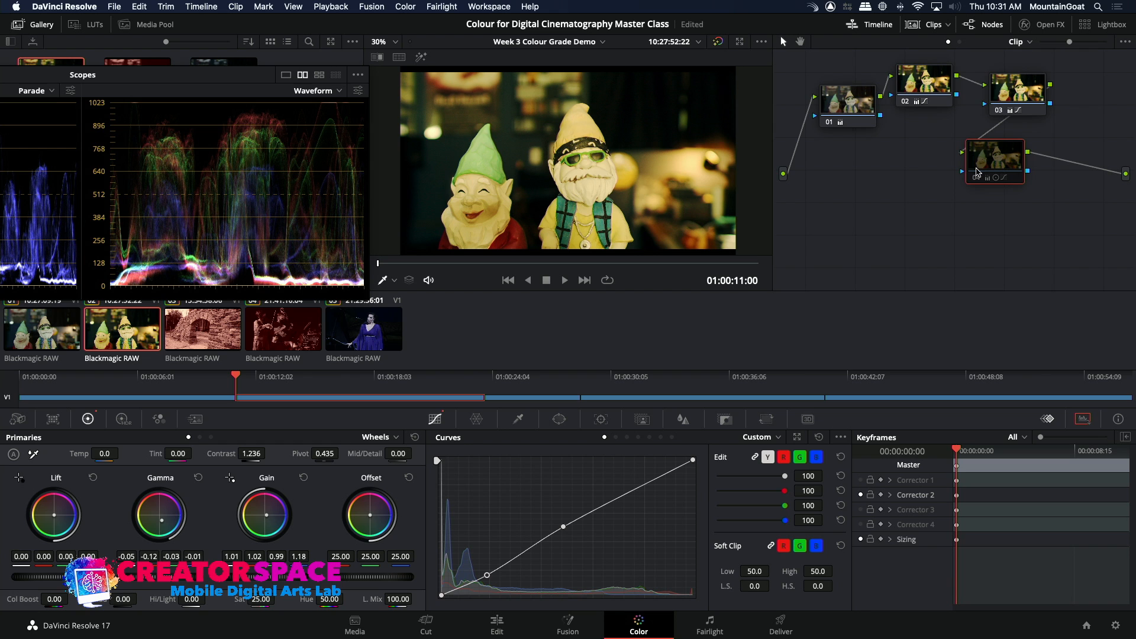
pyautogui.click(861, 524)
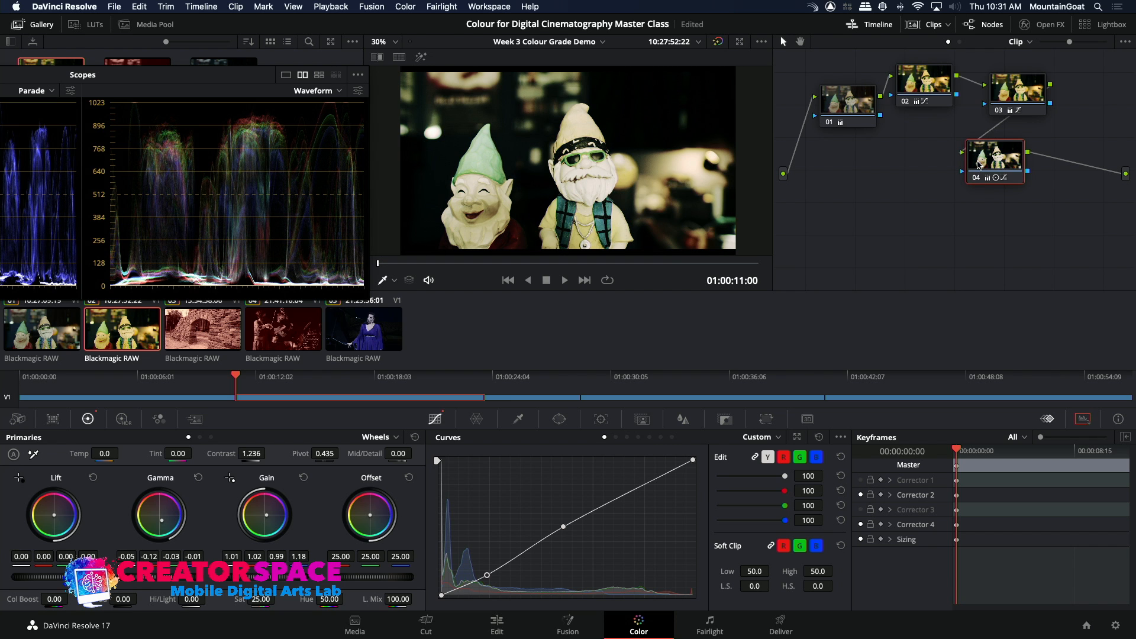
pyautogui.rightClick(979, 165)
pyautogui.moveTo(1007, 224)
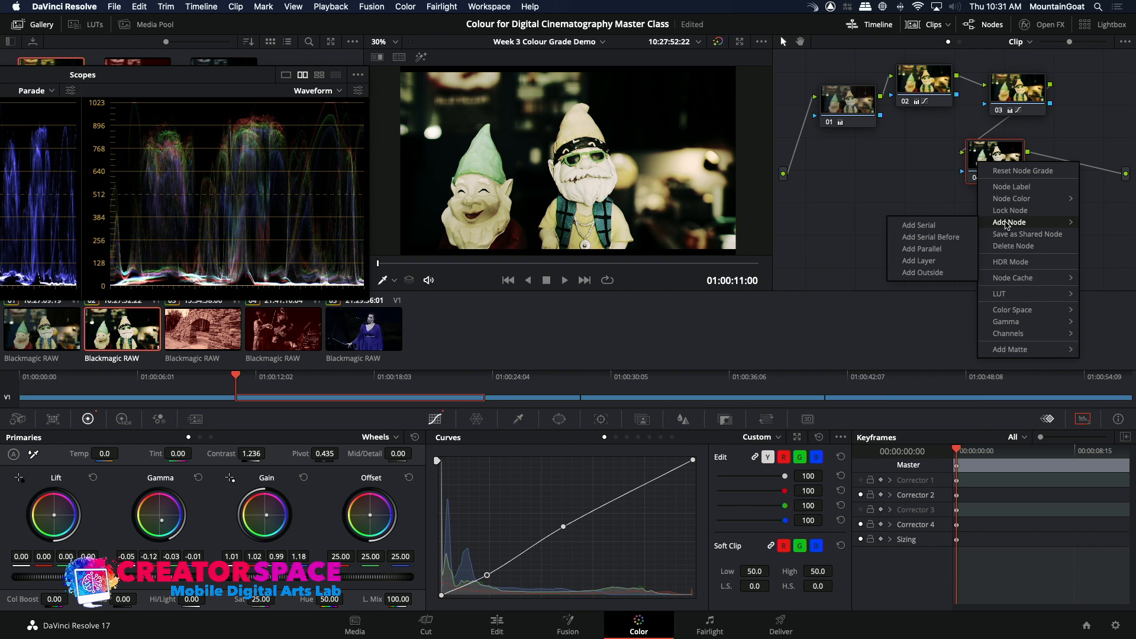
pyautogui.click(916, 229)
pyautogui.moveTo(1063, 173); pyautogui.dragTo(834, 260)
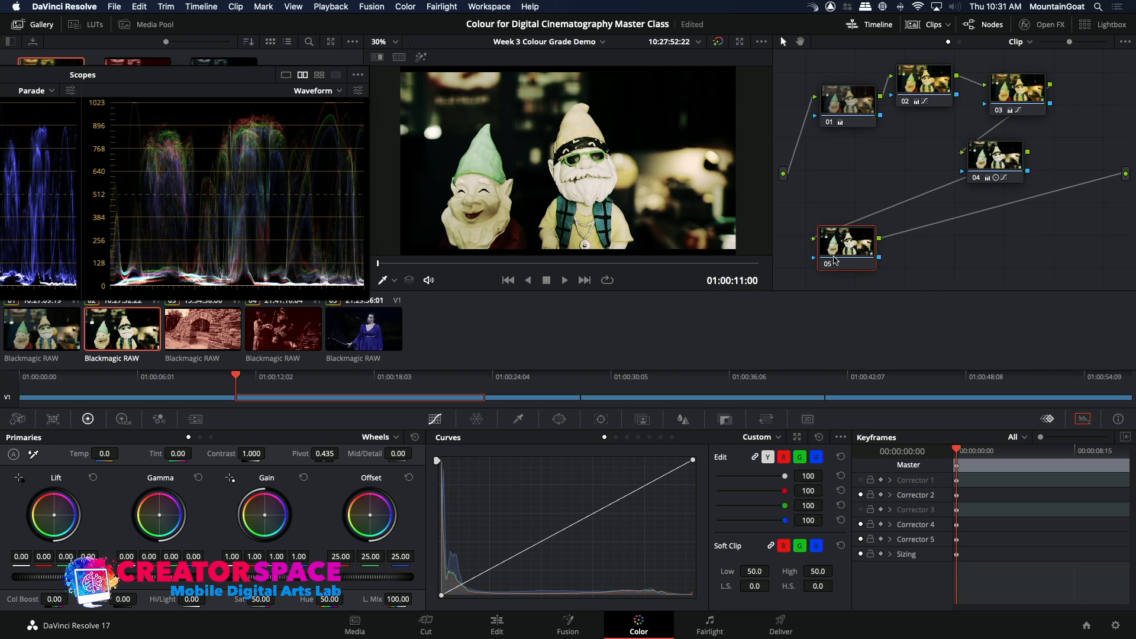
# Add a circle window to node 05 and centre it over the sunglasses gnome's face, about pan 50.66 and tilt 50.17.
pyautogui.click(559, 419)
pyautogui.click(452, 513)
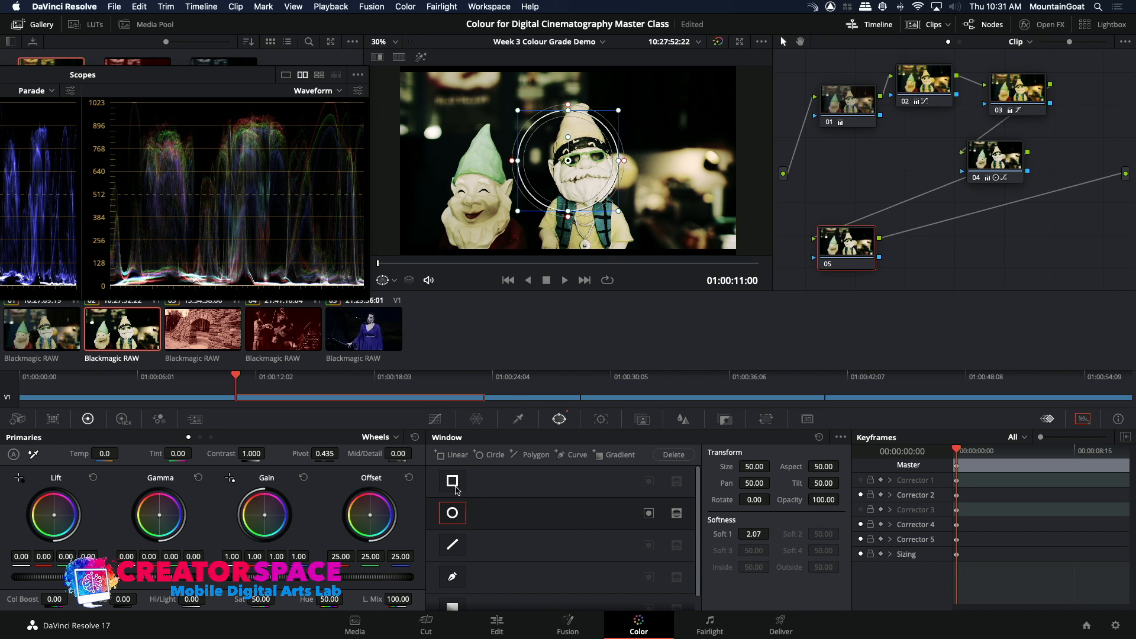
pyautogui.moveTo(573, 169)
pyautogui.mouseDown()
pyautogui.moveTo(586, 167)
pyautogui.moveTo(571, 166)
pyautogui.mouseUp()
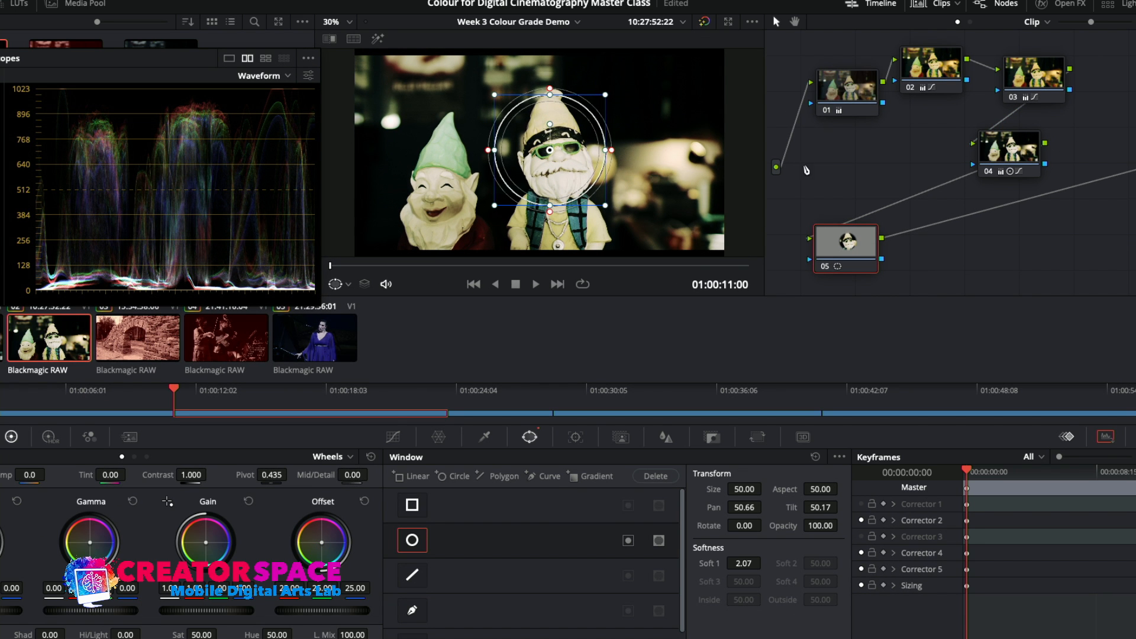
# Switch off Corrector 4, toggle Corrector 5 off and back on, and shift node 05 slightly away from node 01.
pyautogui.click(934, 82)
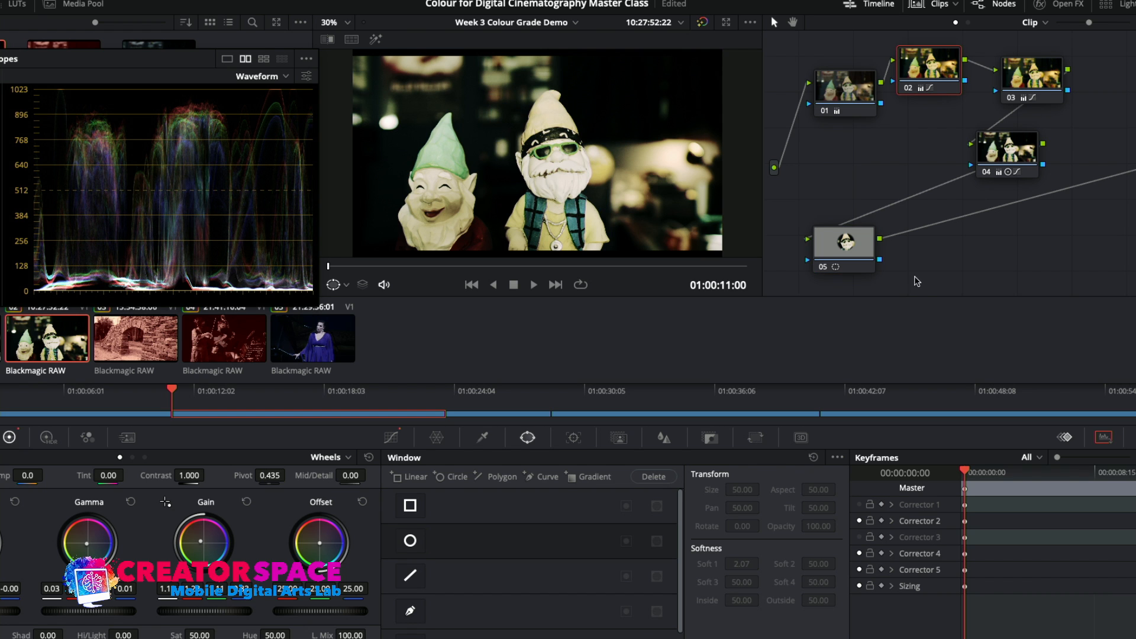
pyautogui.click(859, 553)
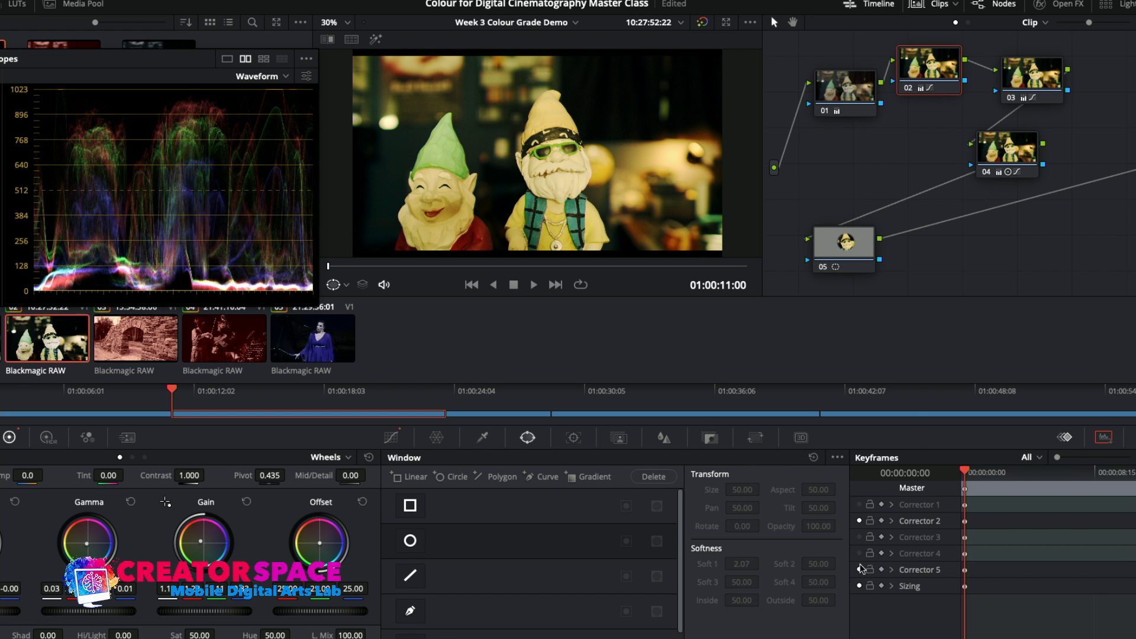
pyautogui.click(859, 569)
pyautogui.click(859, 569)
pyautogui.moveTo(866, 243); pyautogui.dragTo(913, 249)
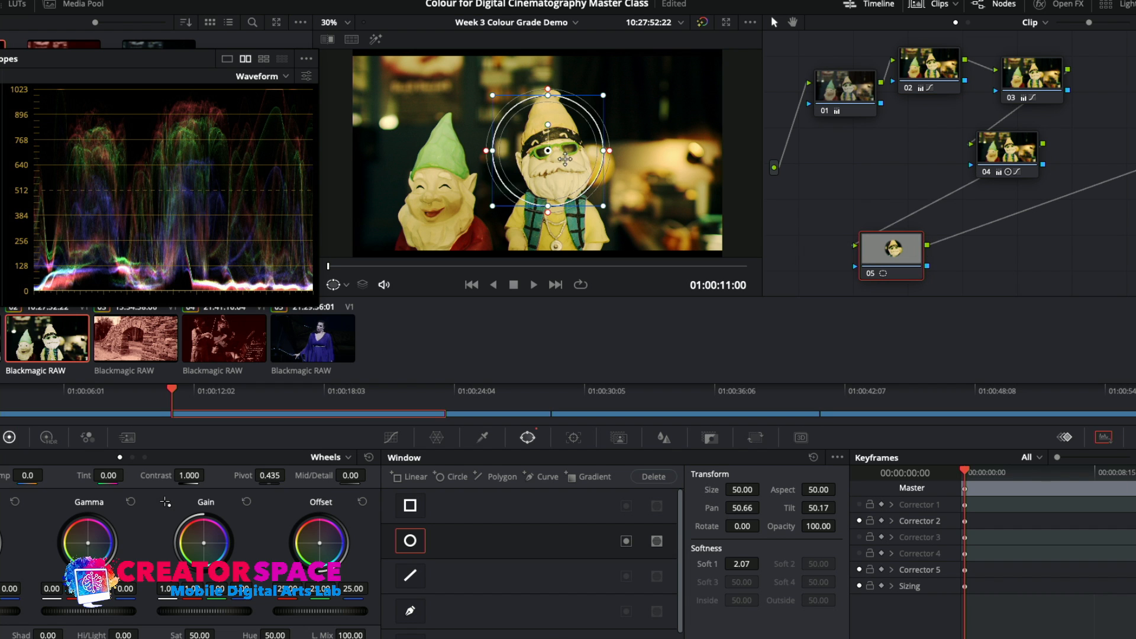
# Reshape node 05's circle into an oval around the sunglasses gnome's face, about size 29.45 and aspect 29.49, with Soft 1 at 5.74.
pyautogui.moveTo(604, 96); pyautogui.dragTo(587, 112)
pyautogui.moveTo(554, 162); pyautogui.dragTo(582, 164)
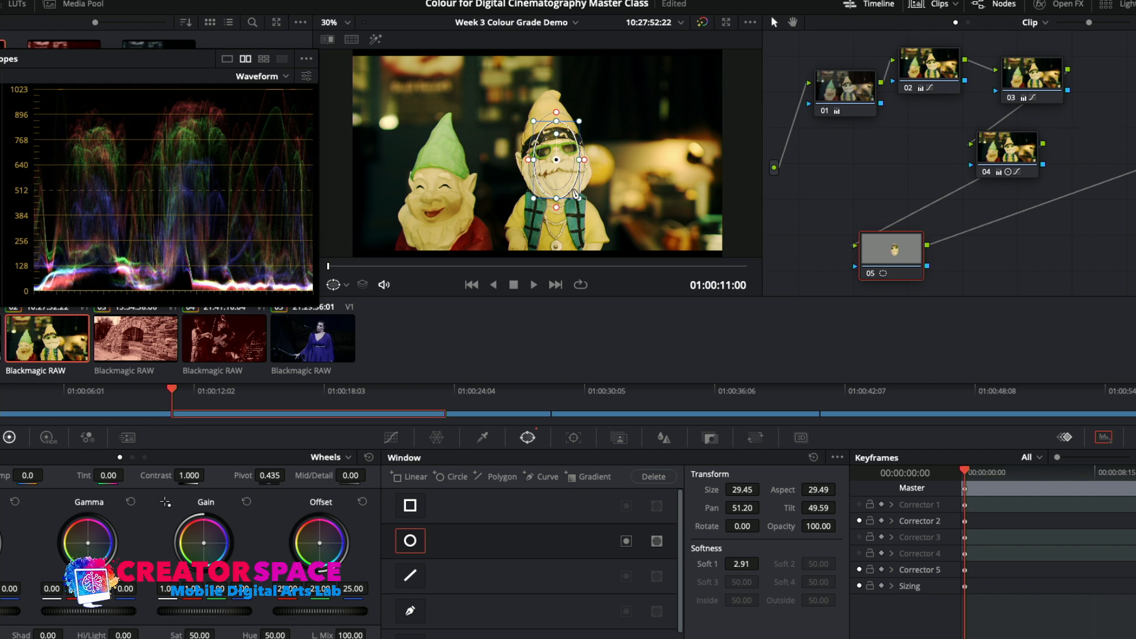
pyautogui.moveTo(586, 163); pyautogui.dragTo(556, 167)
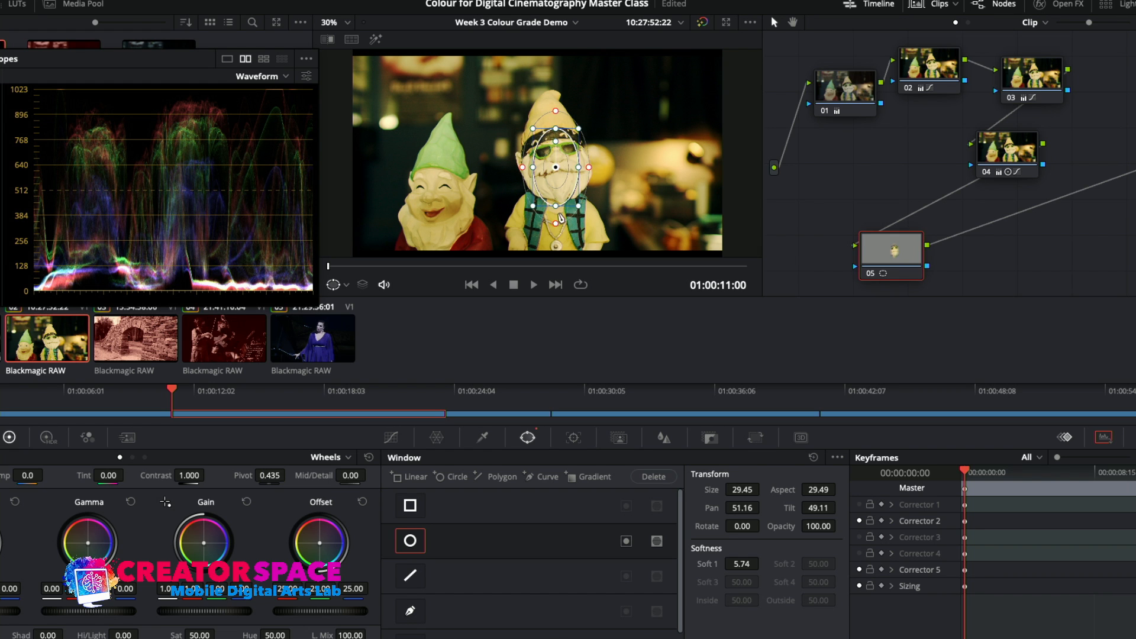
pyautogui.moveTo(581, 210); pyautogui.dragTo(585, 214)
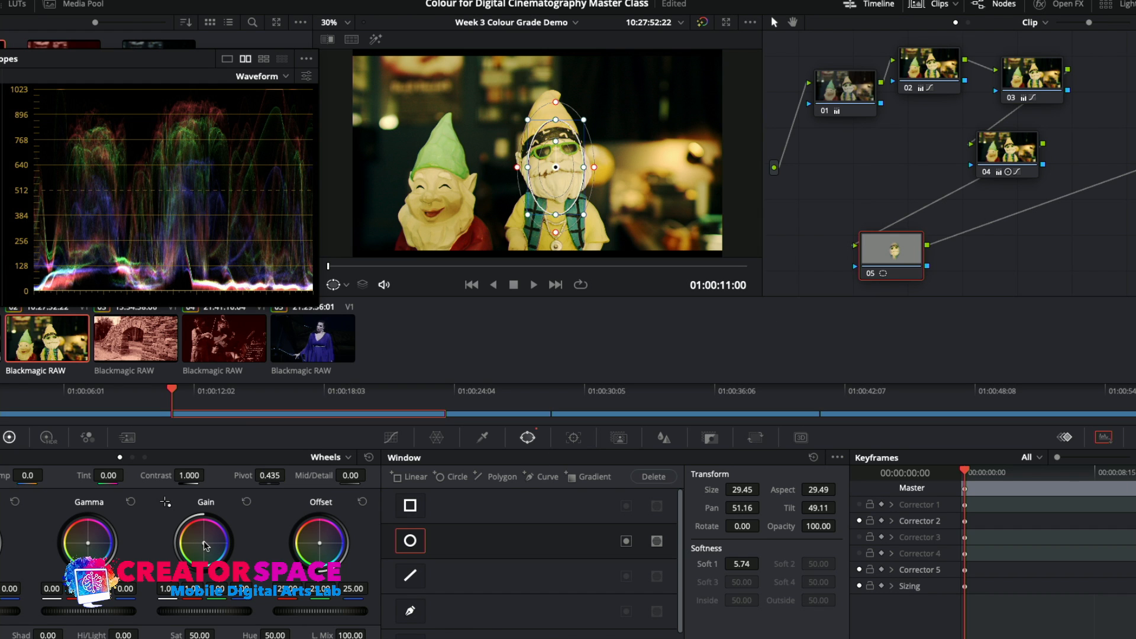
# Tint the windowed face green with node 05's gain, and darken its midtones slightly with the curve and gamma.
pyautogui.moveTo(204, 542); pyautogui.dragTo(205, 543)
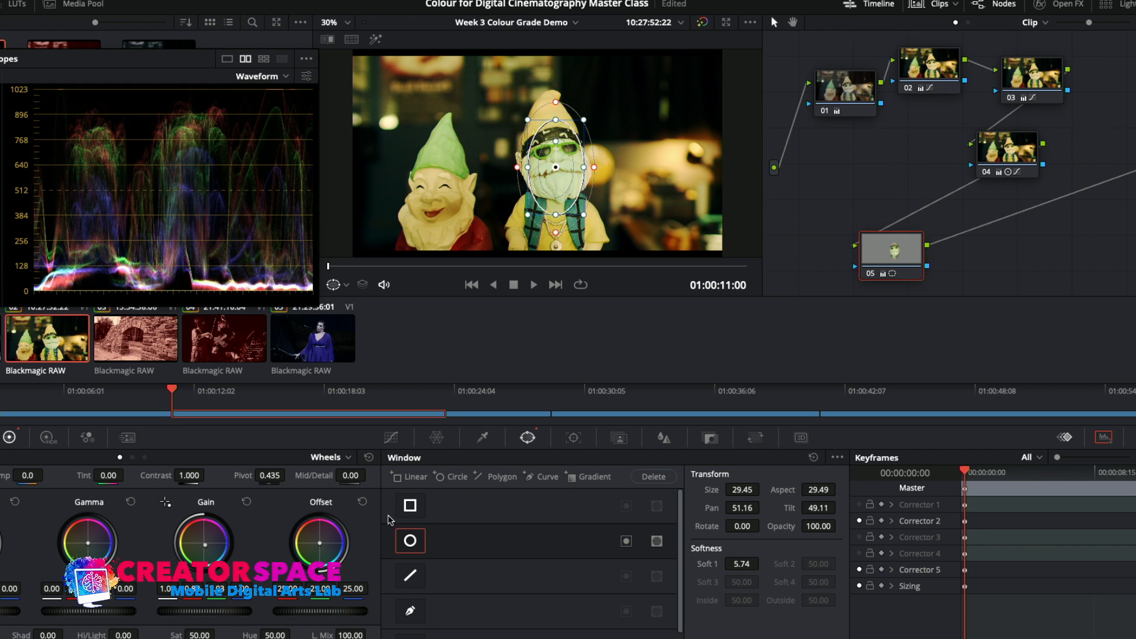
pyautogui.click(404, 435)
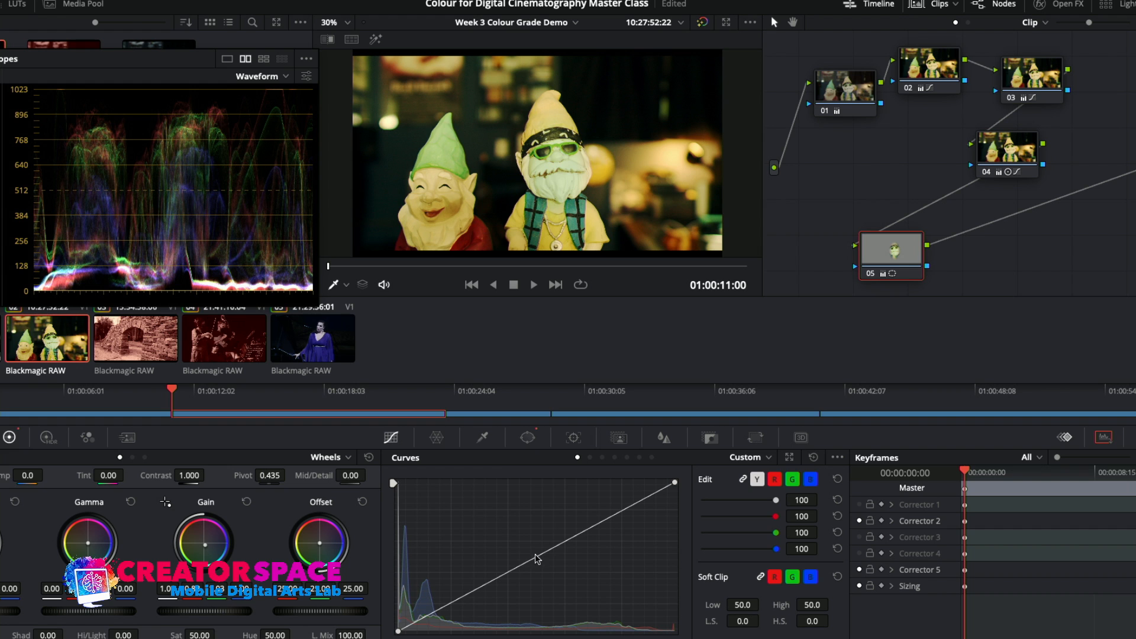
pyautogui.moveTo(542, 556)
pyautogui.mouseDown()
pyautogui.moveTo(538, 547)
pyautogui.moveTo(540, 559)
pyautogui.mouseUp()
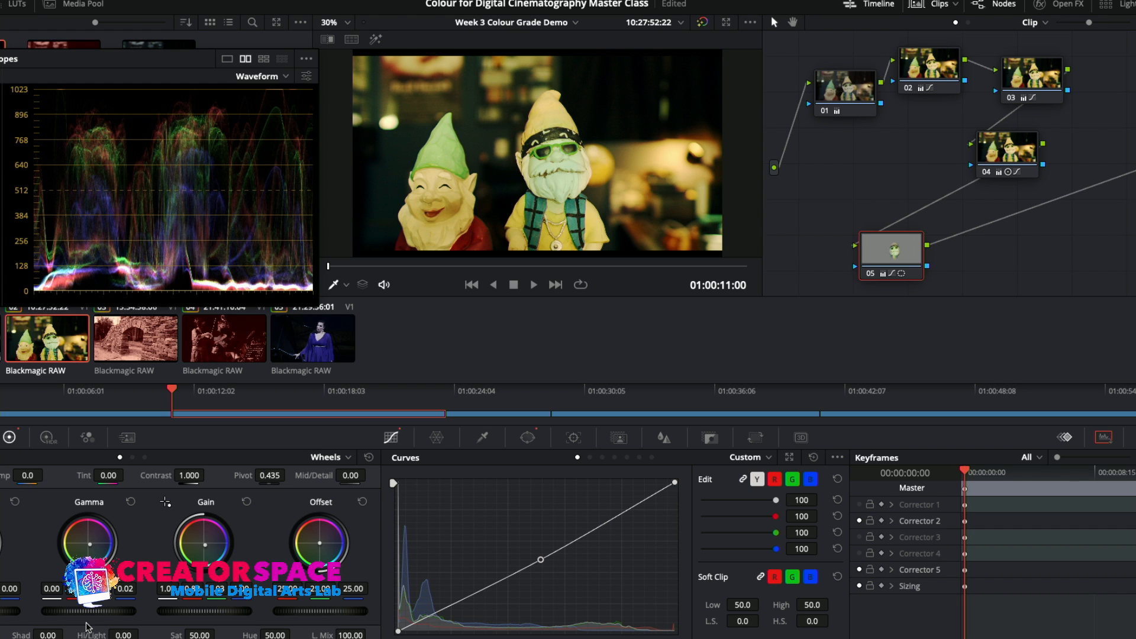
pyautogui.moveTo(89, 610); pyautogui.dragTo(83, 610)
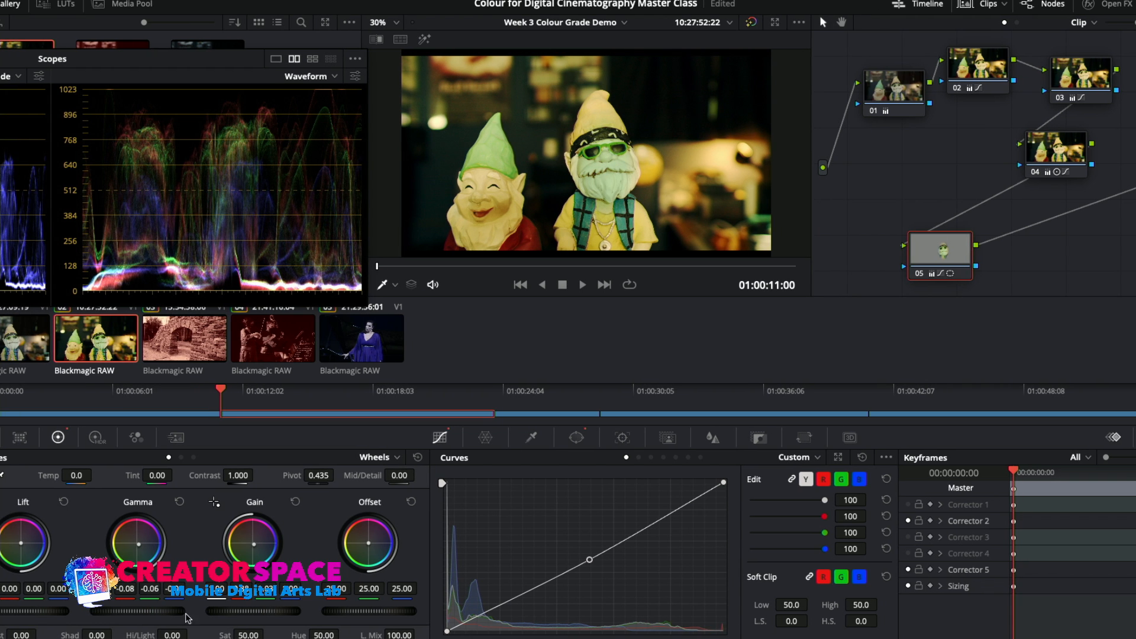
pyautogui.moveTo(257, 610)
pyautogui.mouseDown()
pyautogui.moveTo(245, 609)
pyautogui.moveTo(266, 609)
pyautogui.moveTo(256, 609)
pyautogui.mouseUp()
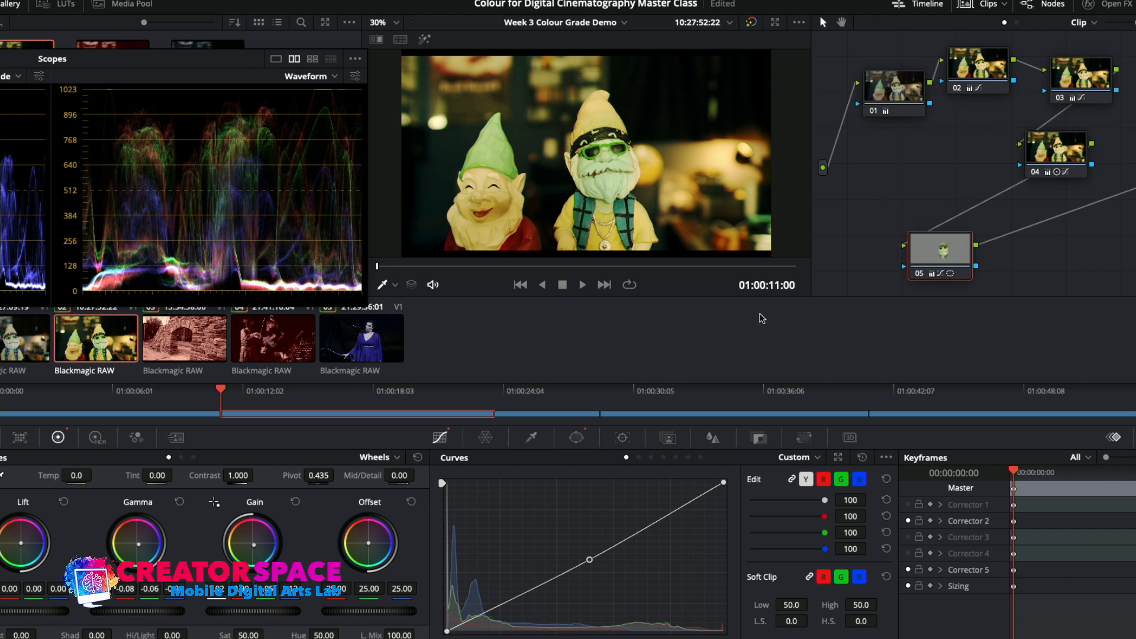
# Enlarge node 05's oval window around the gnome's head, then shift its gain toward blue and reduce saturation to 21.40.
pyautogui.click(576, 437)
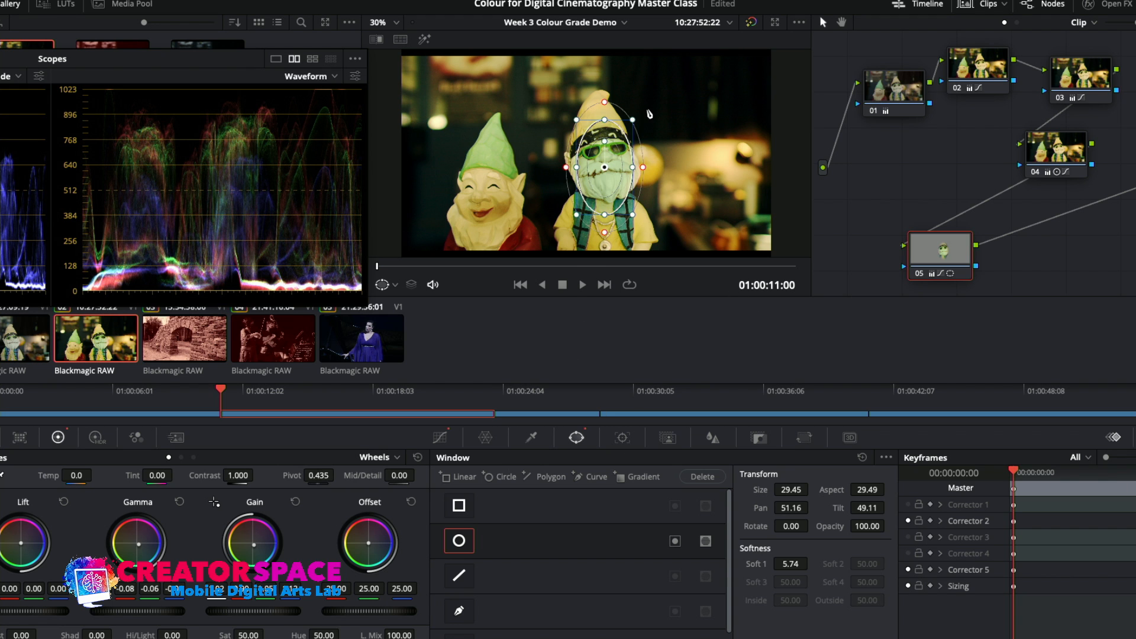
pyautogui.moveTo(631, 116); pyautogui.dragTo(635, 102)
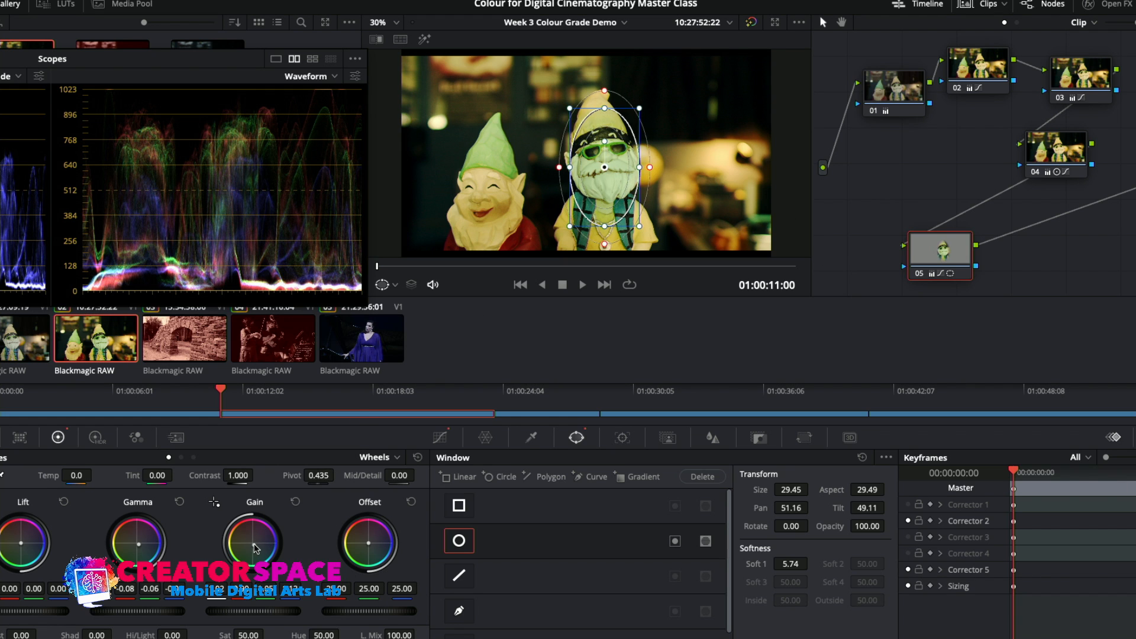
pyautogui.moveTo(254, 545); pyautogui.dragTo(253, 542)
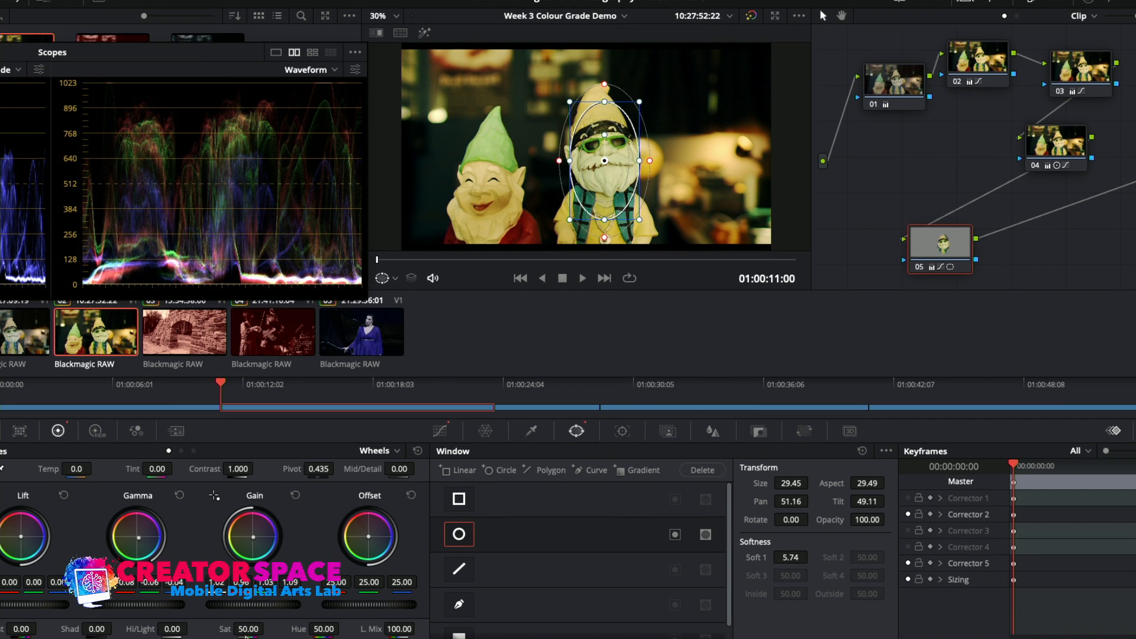
pyautogui.moveTo(248, 629); pyautogui.dragTo(226, 628)
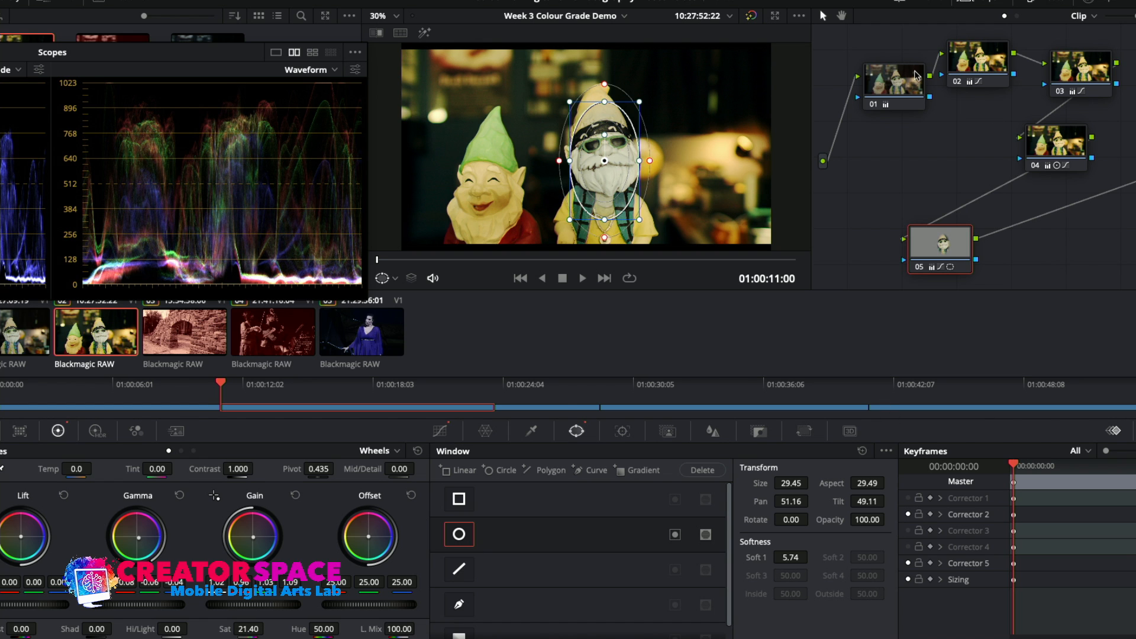
# Toggle Corrector 2 on clip 02, leaving it off with Corrector 5 enabled, and select node 01.
pyautogui.click(908, 515)
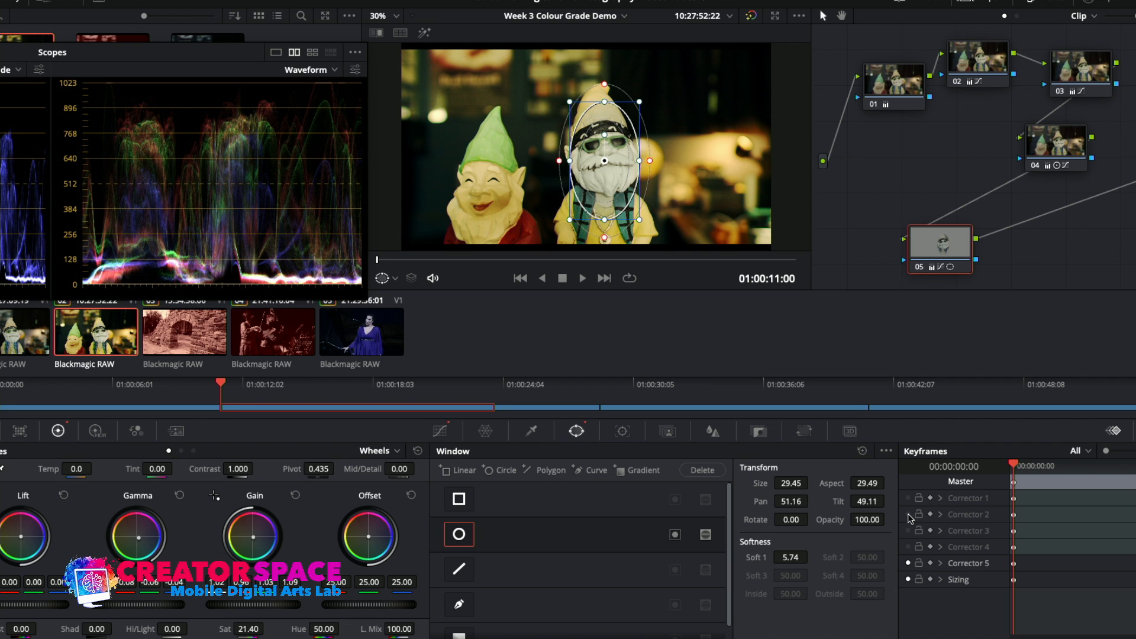
pyautogui.click(907, 514)
pyautogui.click(908, 515)
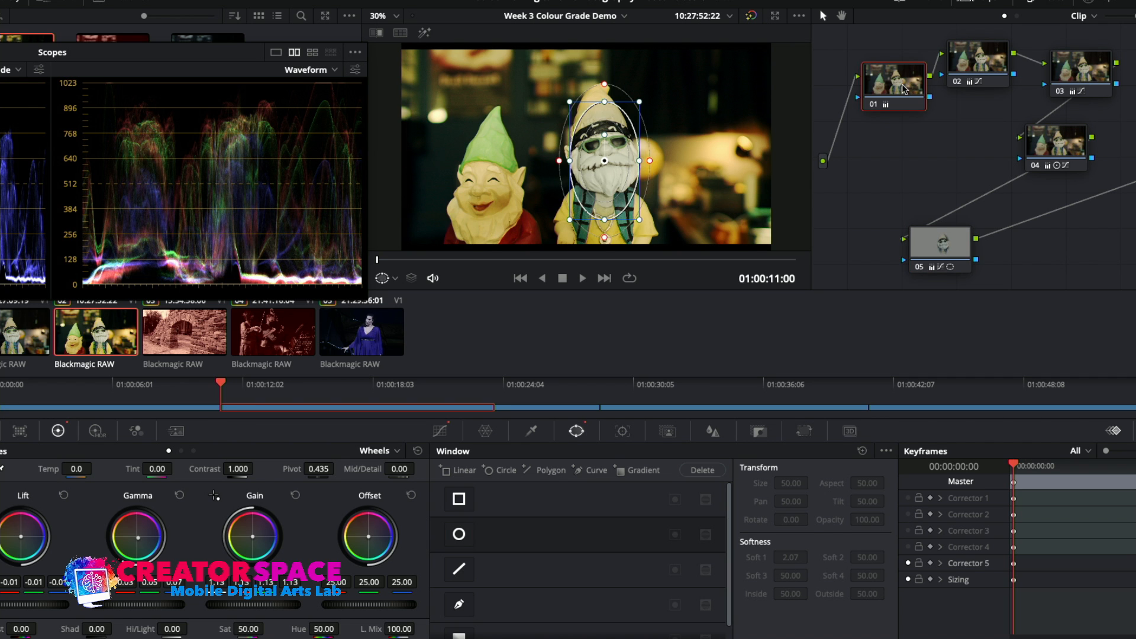
pyautogui.click(903, 89)
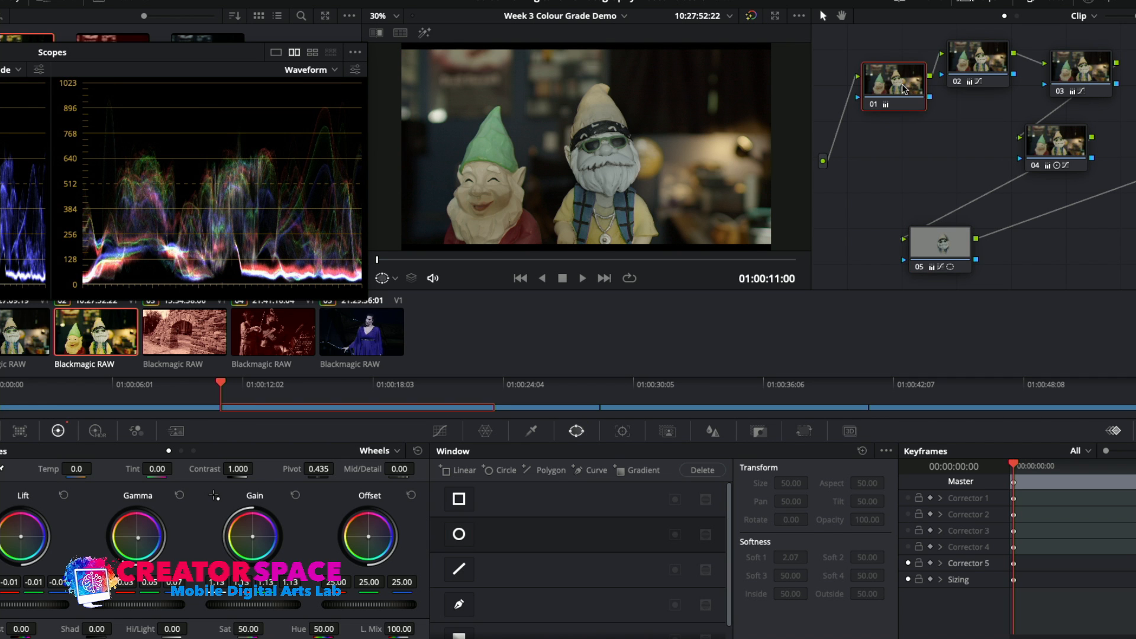
# Enable Corrector 1 and Corrector 2 on the gnome clip, and switch Corrector 5 off.
pyautogui.click(909, 499)
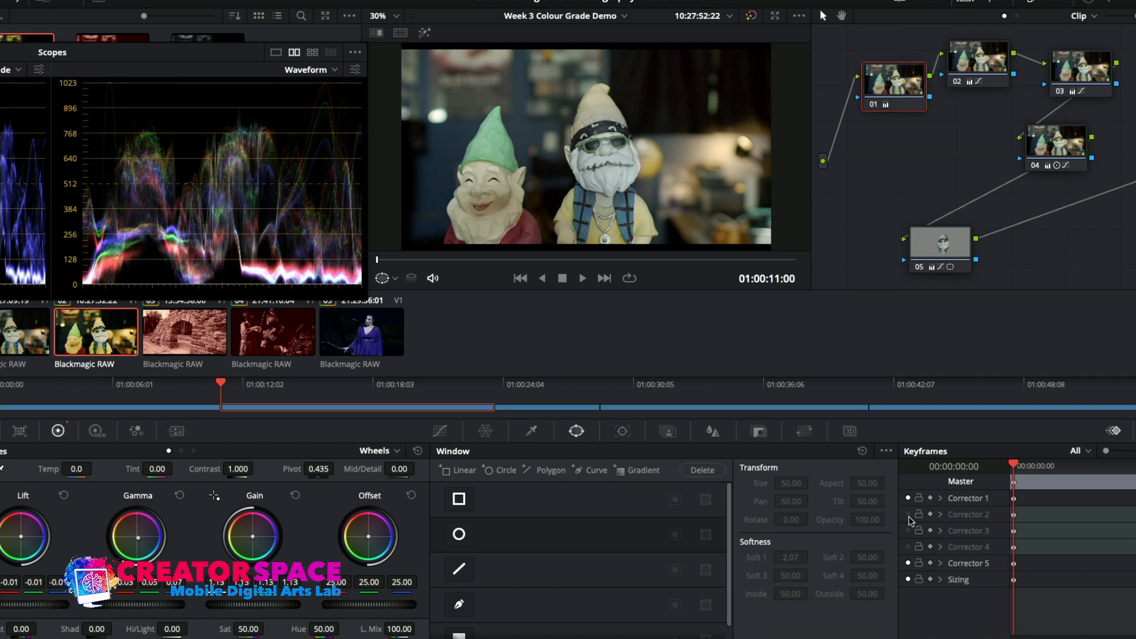
pyautogui.click(908, 515)
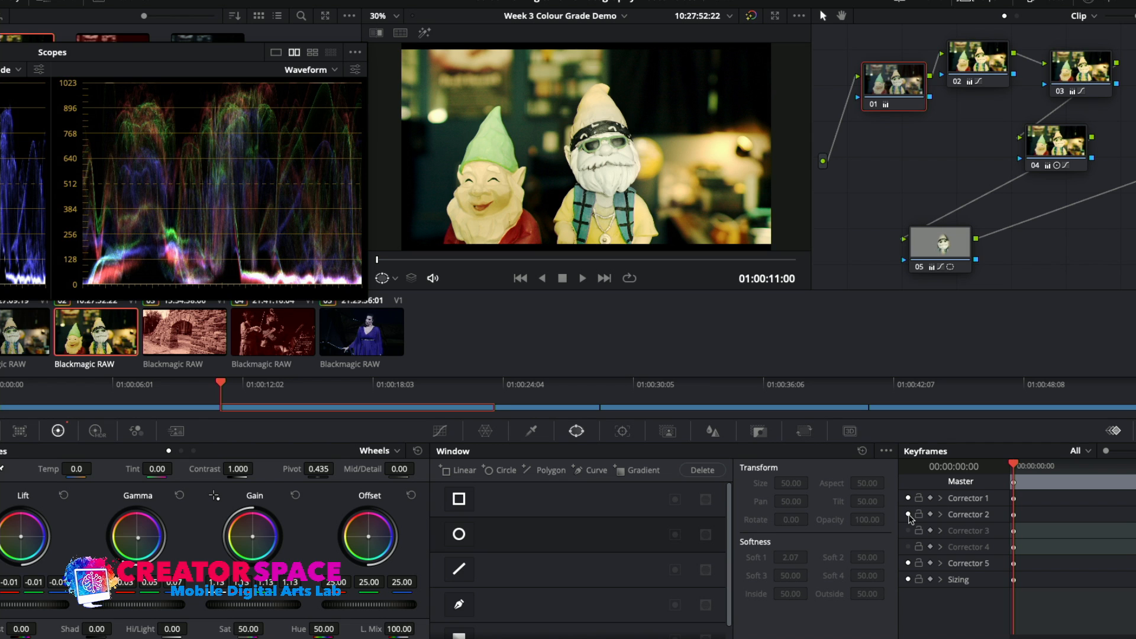
pyautogui.click(908, 515)
pyautogui.click(908, 563)
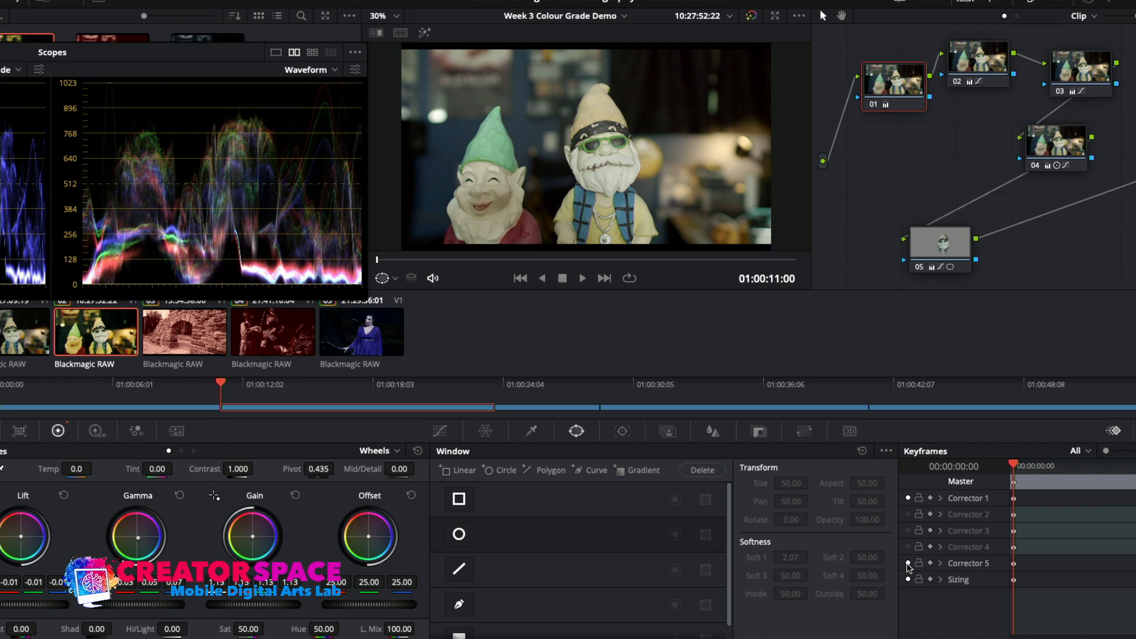
pyautogui.click(909, 514)
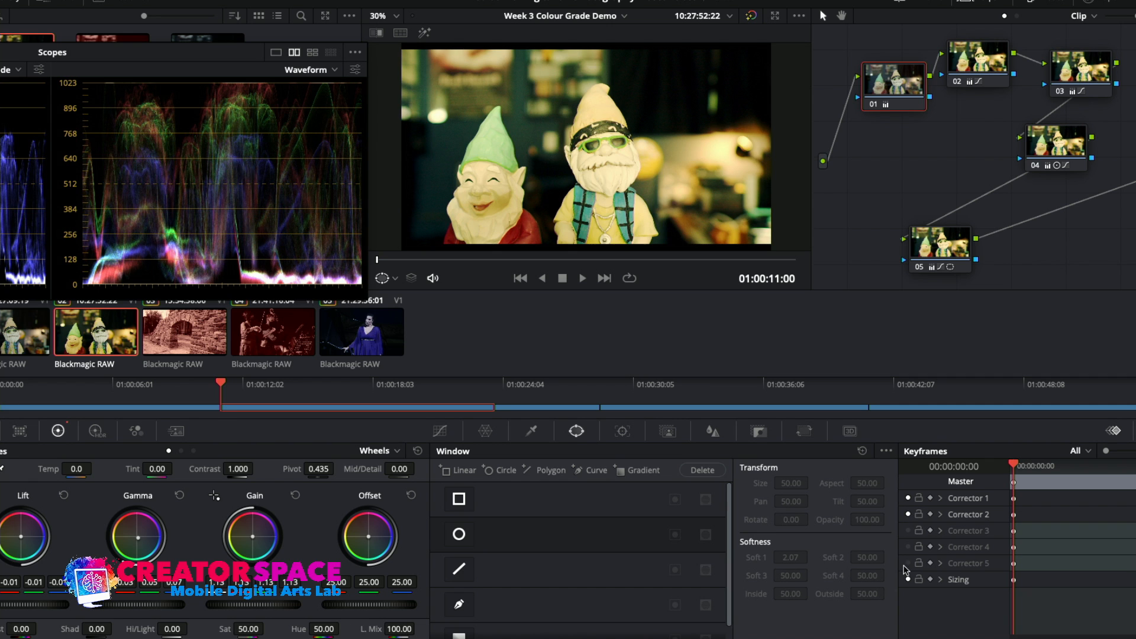
# Toggle Corrector 5 repeatedly to compare the windowed face correction, leaving it enabled, and select node 05.
pyautogui.click(907, 564)
pyautogui.click(908, 563)
pyautogui.click(908, 564)
pyautogui.click(908, 563)
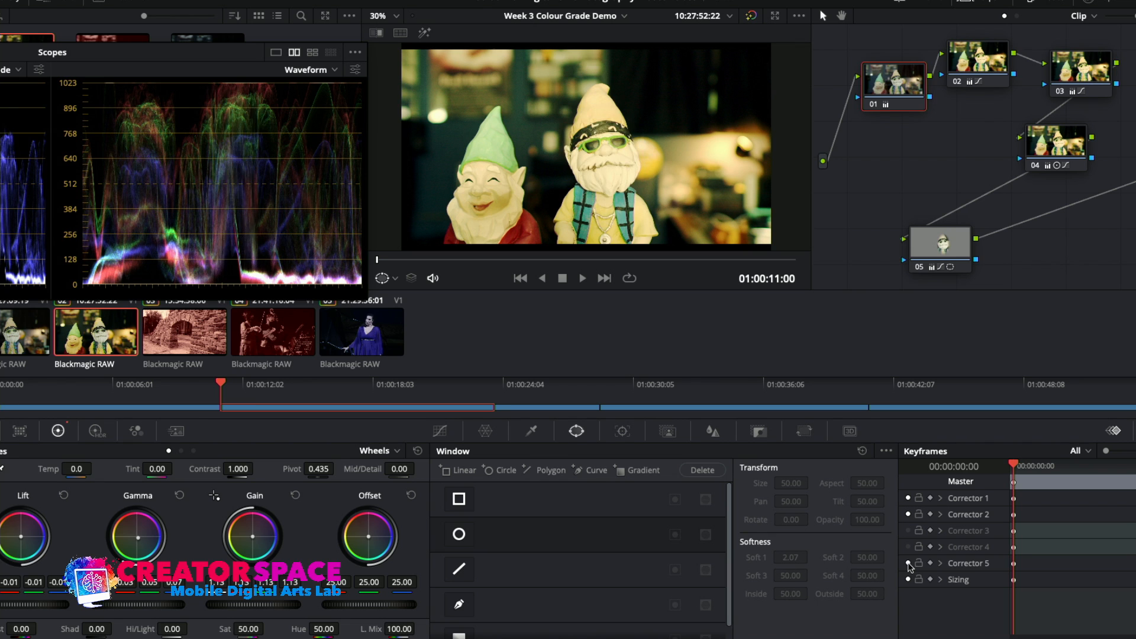
pyautogui.click(908, 563)
pyautogui.click(908, 563)
pyautogui.click(908, 563)
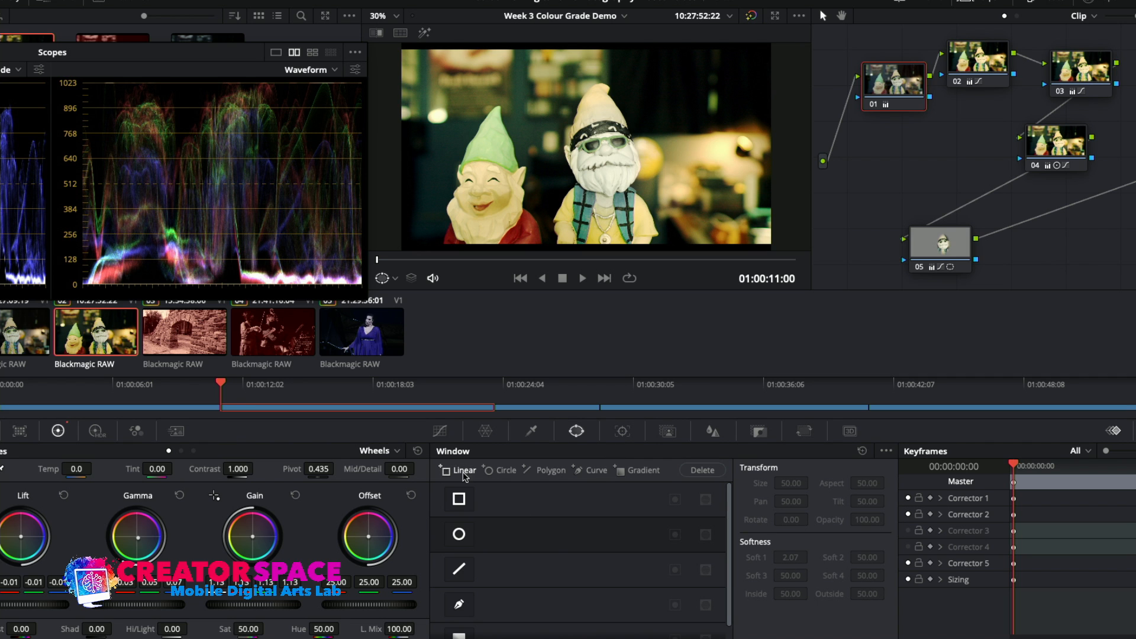
pyautogui.click(939, 244)
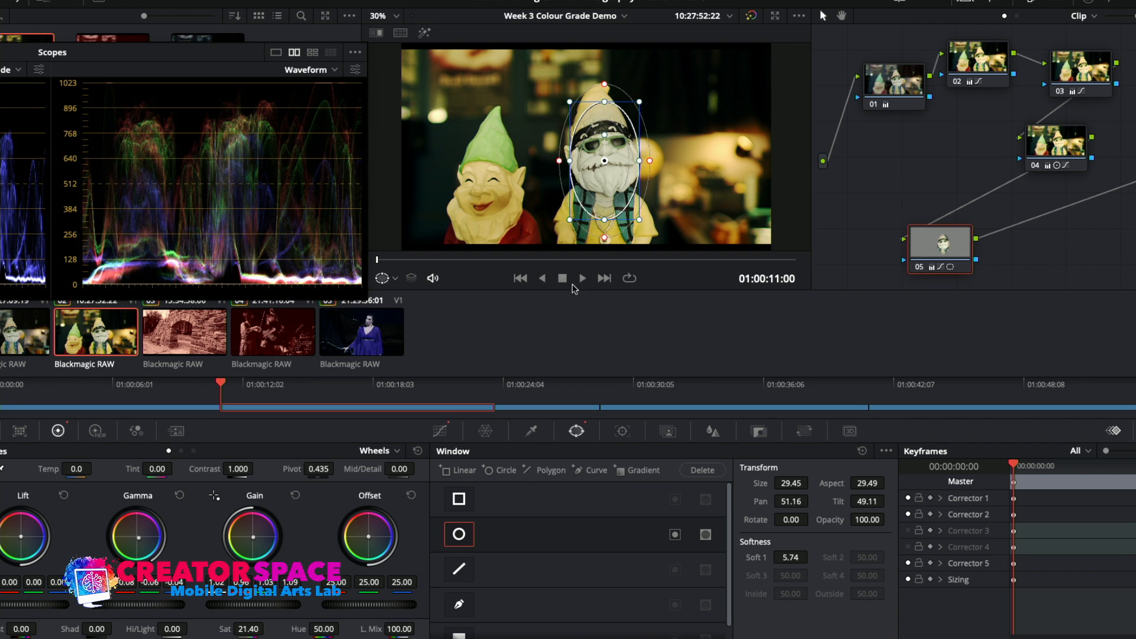
# Open the clip of the singer in the purple dress and add a serial node after node 06.
pyautogui.click(346, 340)
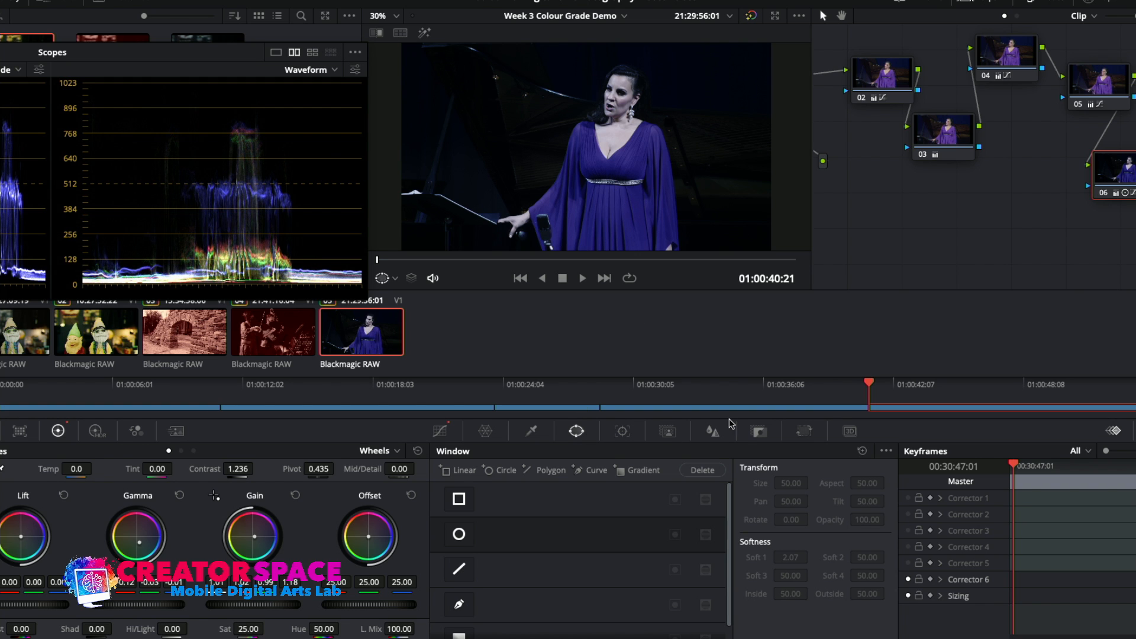
pyautogui.rightClick(1109, 171)
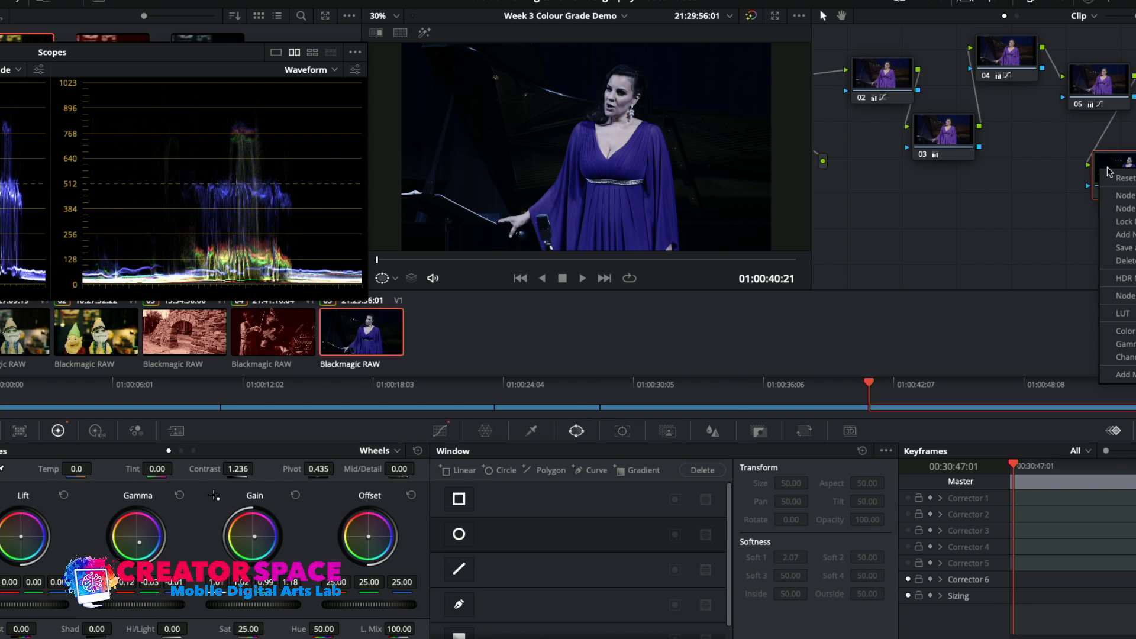
pyautogui.moveTo(1109, 239)
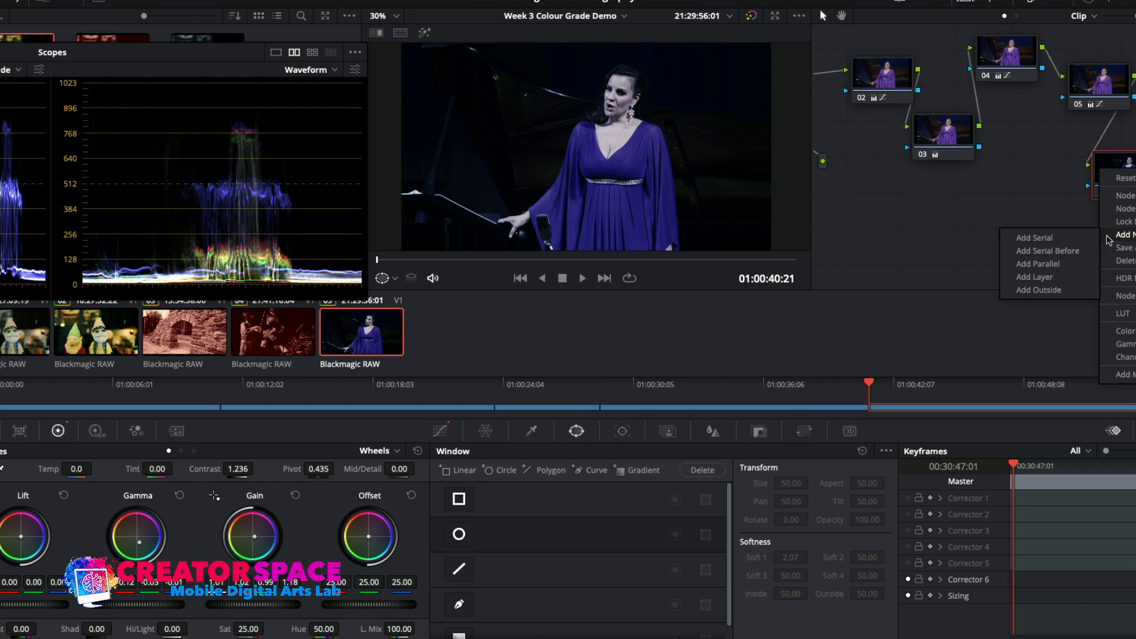
pyautogui.click(1060, 237)
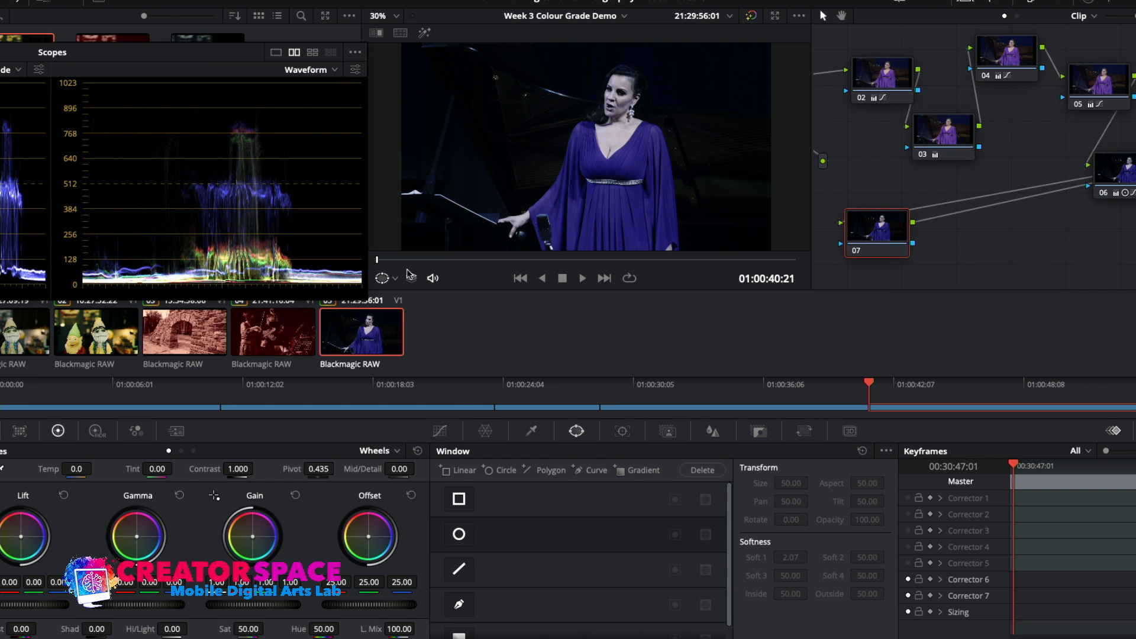
pyautogui.moveTo(403, 262); pyautogui.dragTo(352, 266)
# Add a circle window to node 07, shape it into an oval around the singer's head, and set saturation to 84.20.
pyautogui.click(456, 537)
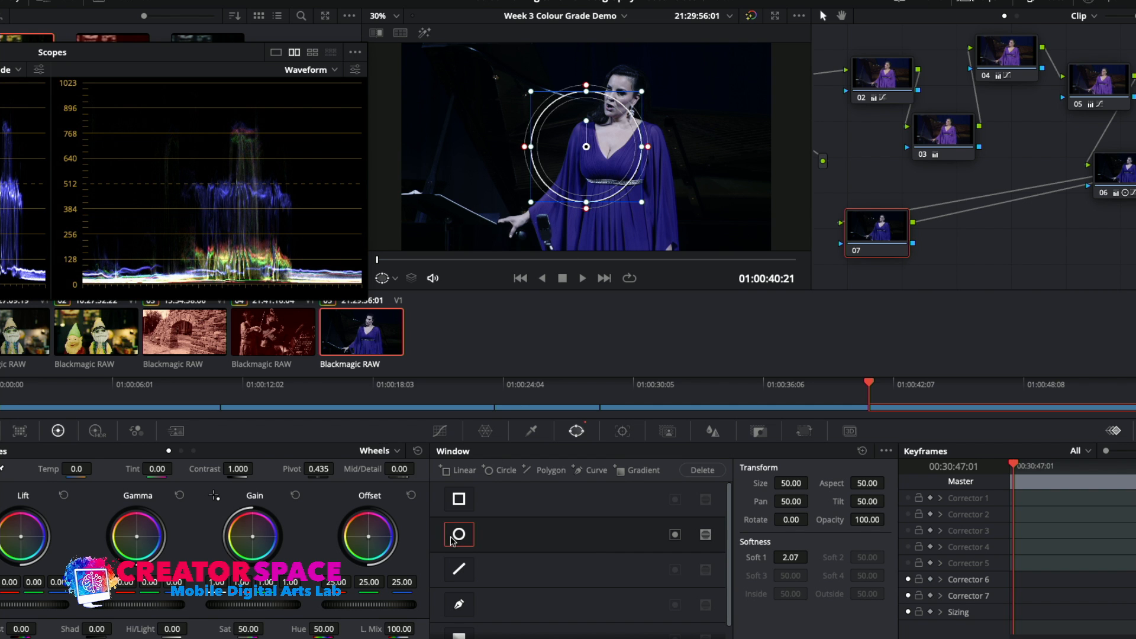
pyautogui.moveTo(587, 192); pyautogui.dragTo(654, 157)
pyautogui.moveTo(624, 119); pyautogui.dragTo(642, 70)
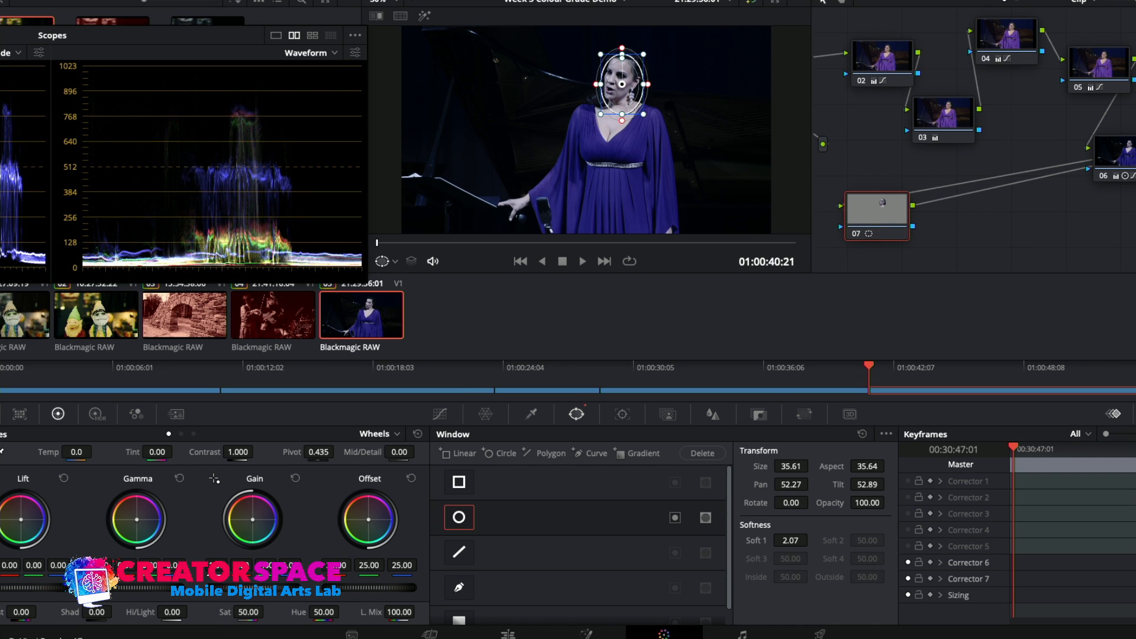
pyautogui.moveTo(248, 612); pyautogui.dragTo(267, 612)
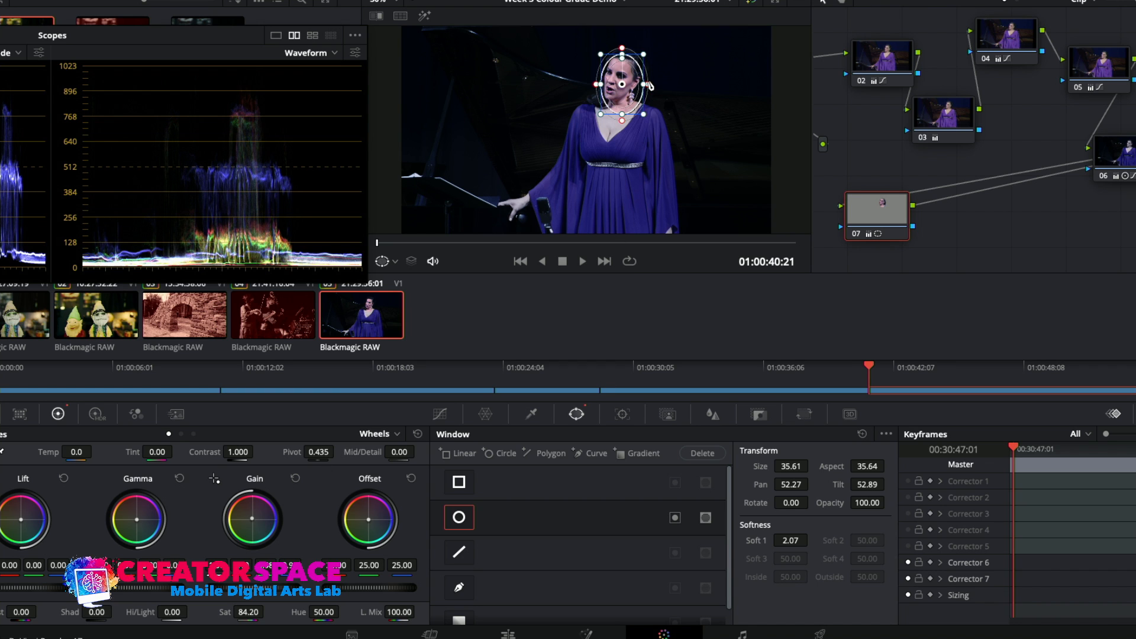
# Soften the oval window's edge to Soft 1 3.02 and enlarge it to cover the singer's face and upper chest.
pyautogui.moveTo(649, 87); pyautogui.dragTo(650, 85)
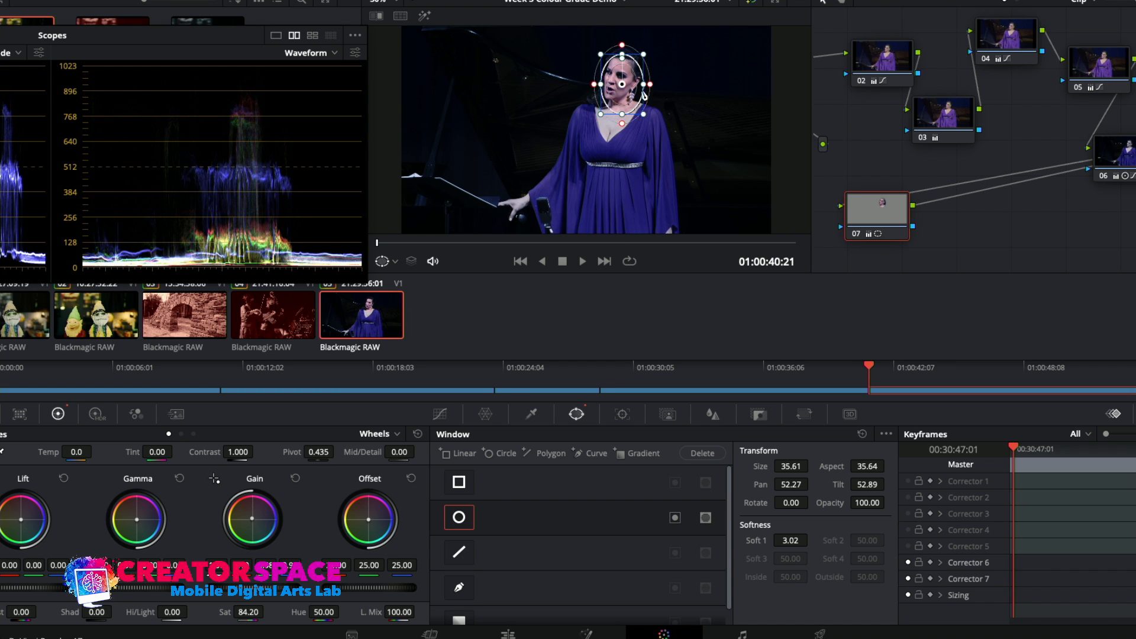
pyautogui.moveTo(605, 116); pyautogui.dragTo(588, 125)
pyautogui.moveTo(622, 85); pyautogui.dragTo(617, 99)
pyautogui.moveTo(649, 56); pyautogui.dragTo(651, 53)
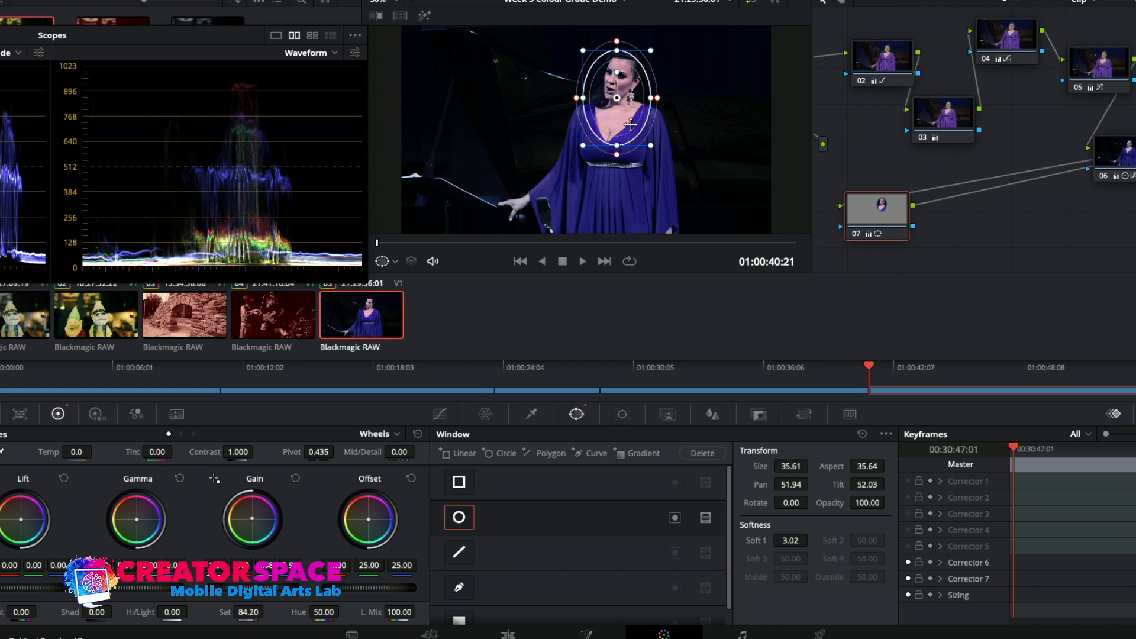
# Toggle Corrector 7 off and on several times to compare the singer's skin correction, leaving it enabled.
pyautogui.click(908, 578)
pyautogui.click(908, 578)
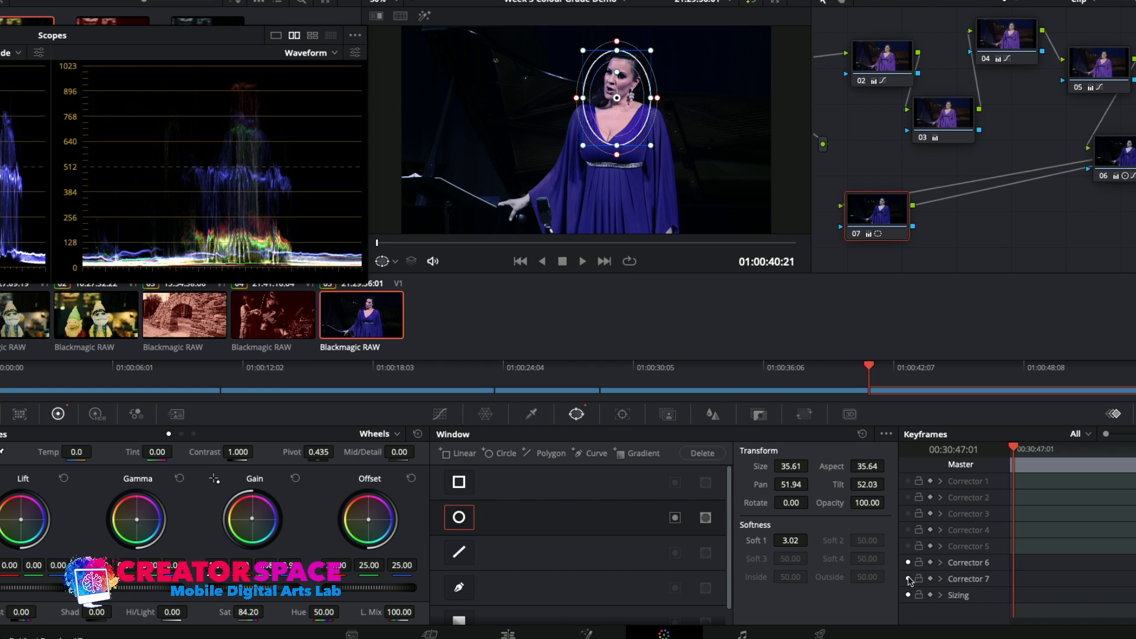
pyautogui.click(908, 578)
pyautogui.click(907, 578)
pyautogui.click(908, 578)
pyautogui.click(907, 578)
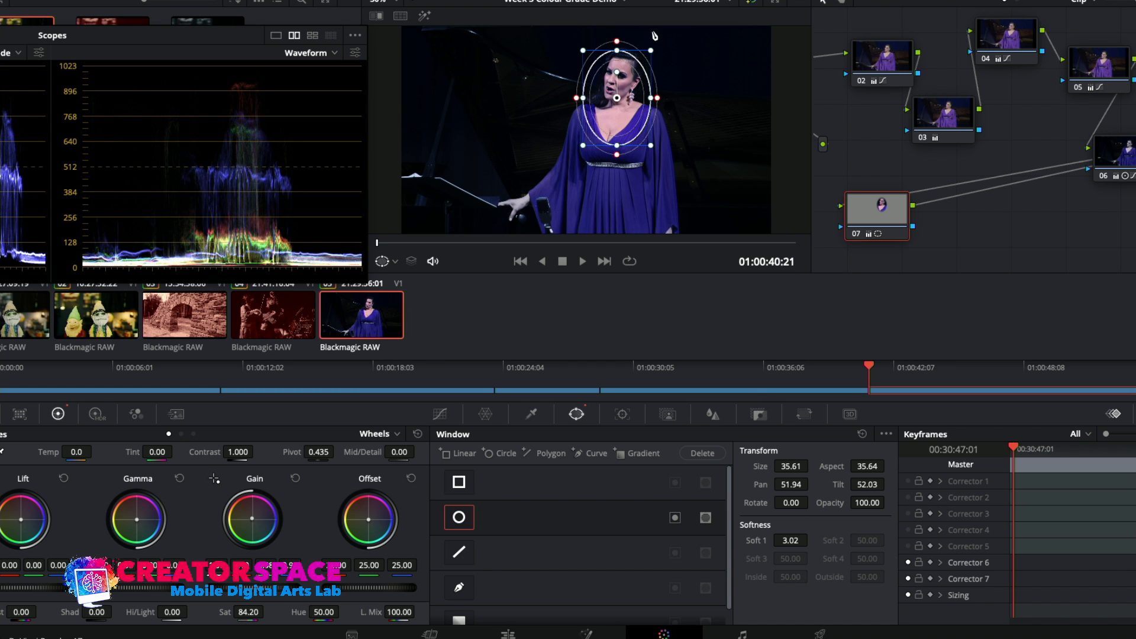
# Narrow the singer's oval window to about size 30.81 and aspect 30.85, and track it forward through the clip.
pyautogui.moveTo(658, 98); pyautogui.dragTo(647, 101)
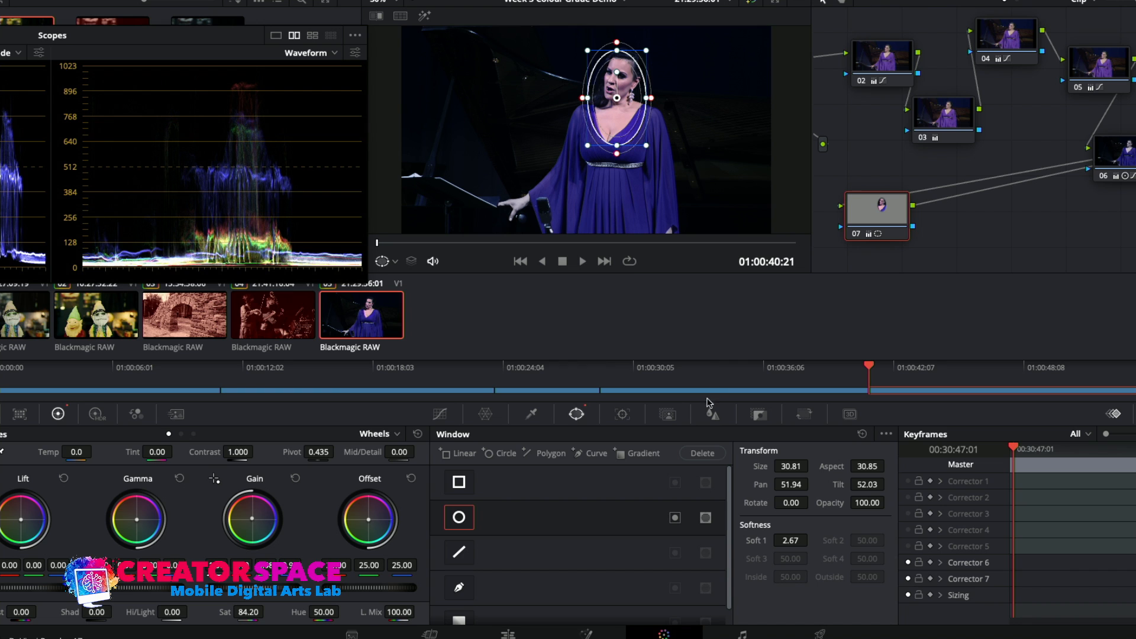
pyautogui.click(623, 414)
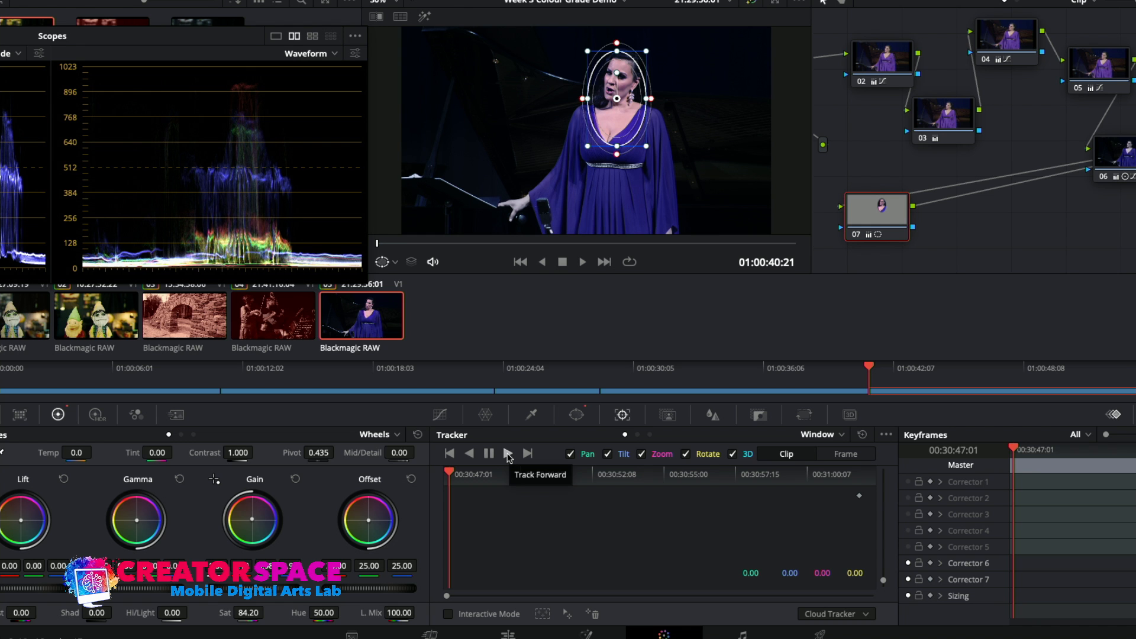
pyautogui.click(507, 454)
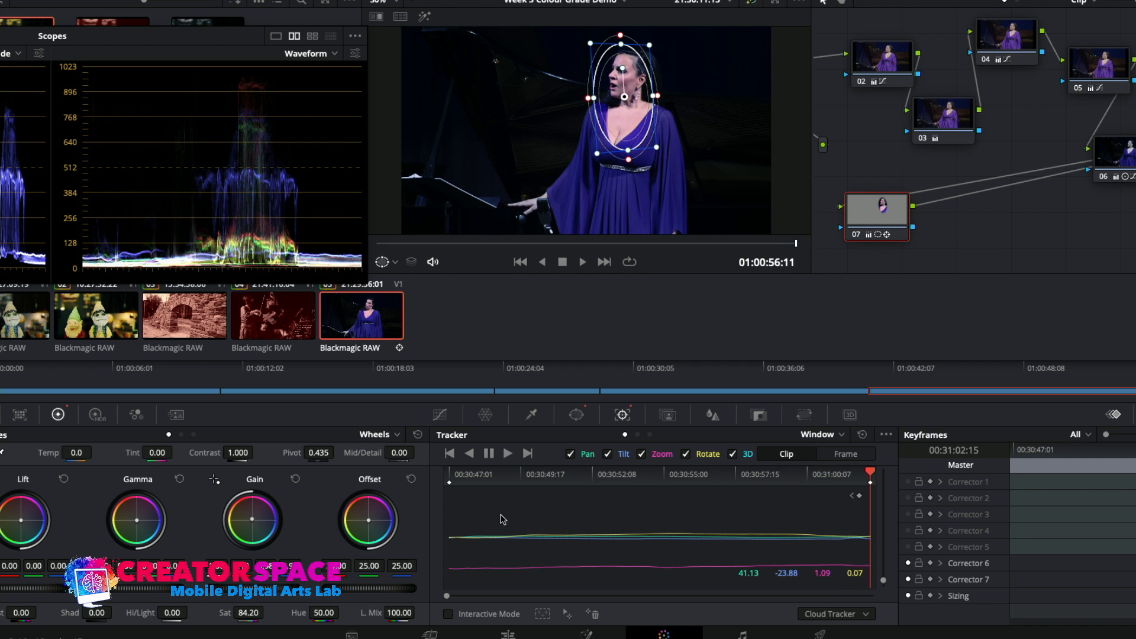
# Hide the window outline by showing the curves, and play the singer clip from its start to check the tracked correction.
pyautogui.click(438, 413)
pyautogui.moveTo(407, 243); pyautogui.dragTo(367, 242)
pyautogui.press('space')
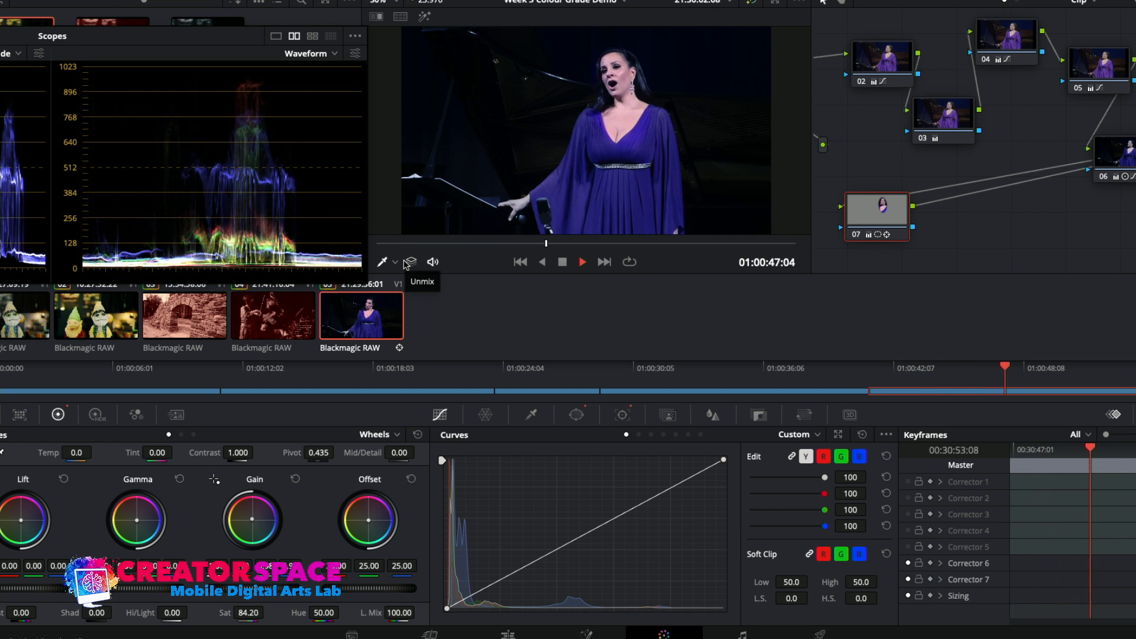
pyautogui.press('space')
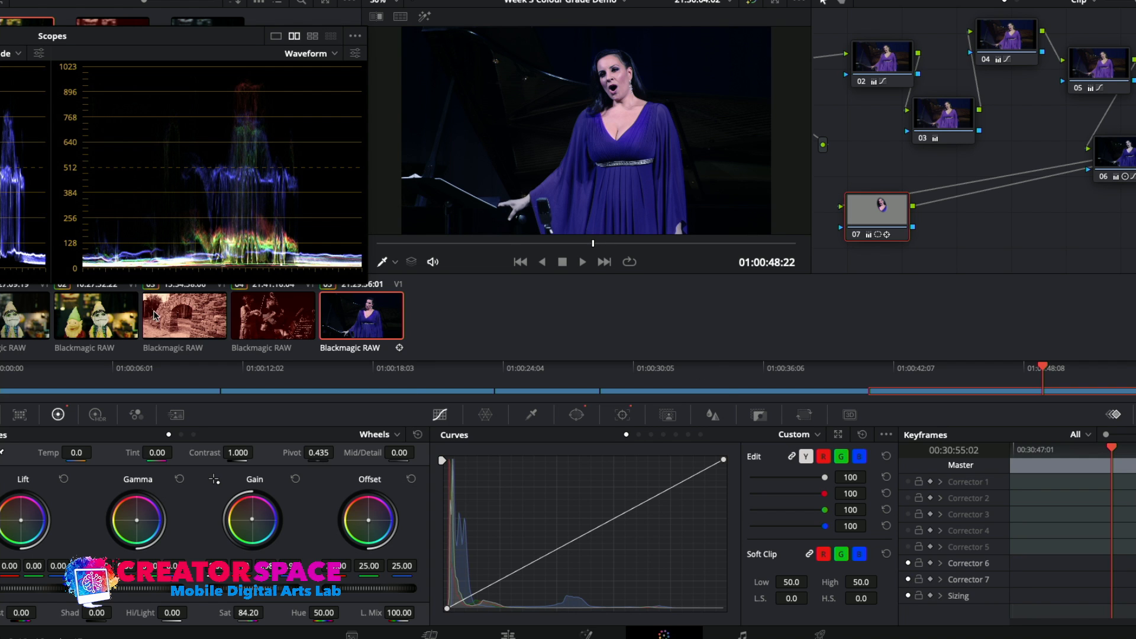
# Open the red-toned musicians clip, add a serial node after node 03, and place it below the chain.
pyautogui.click(223, 315)
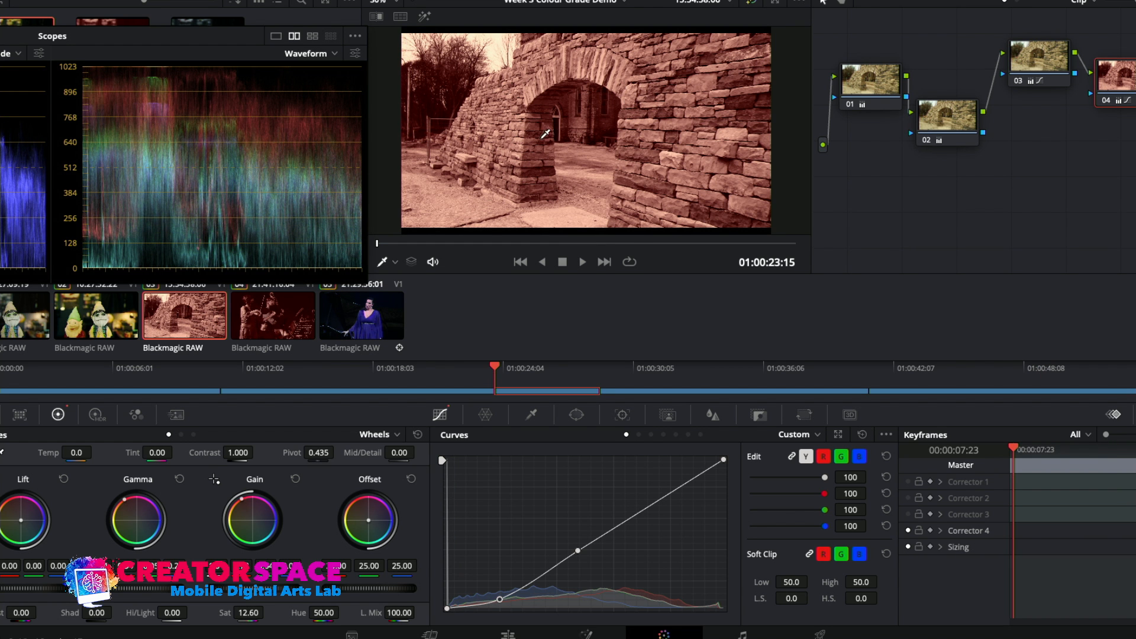
pyautogui.click(236, 316)
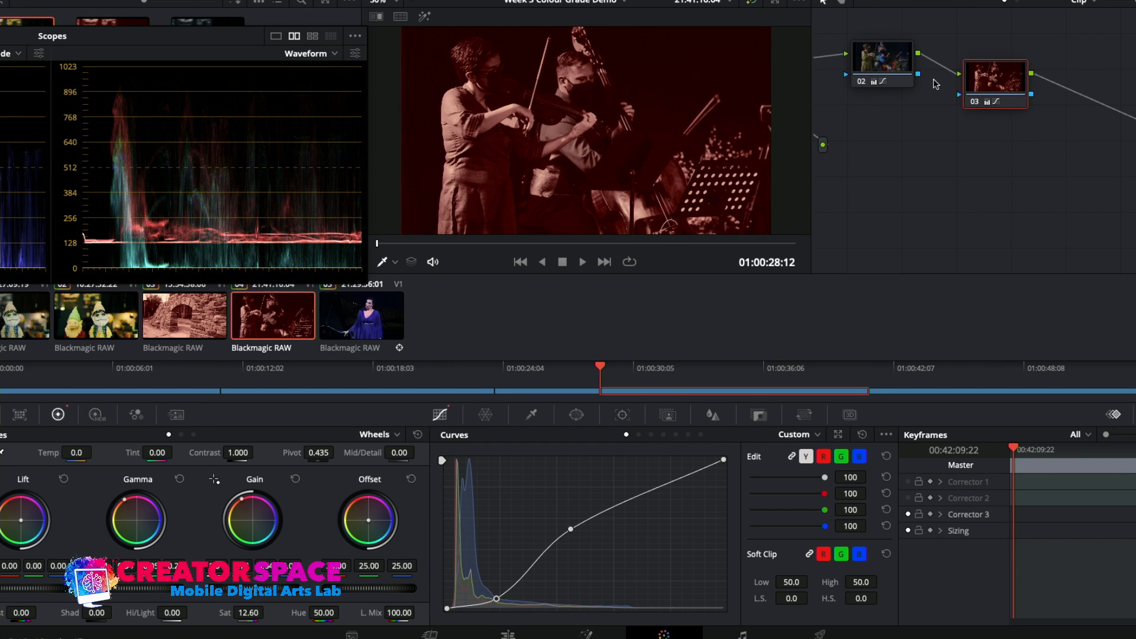
pyautogui.rightClick(976, 78)
pyautogui.moveTo(1014, 149)
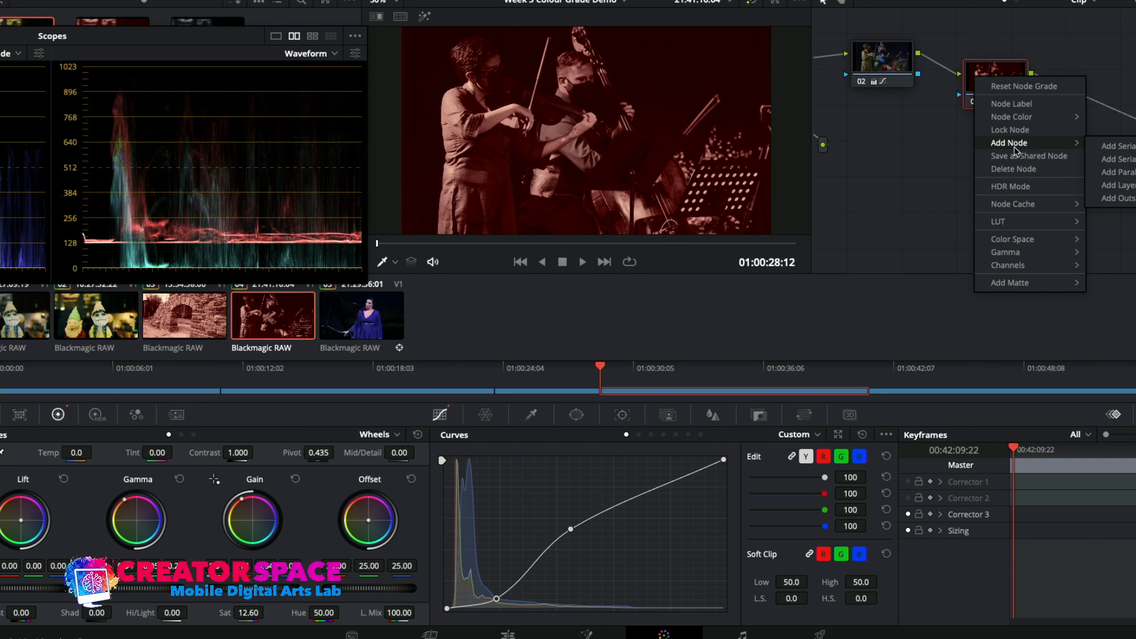
pyautogui.click(1100, 146)
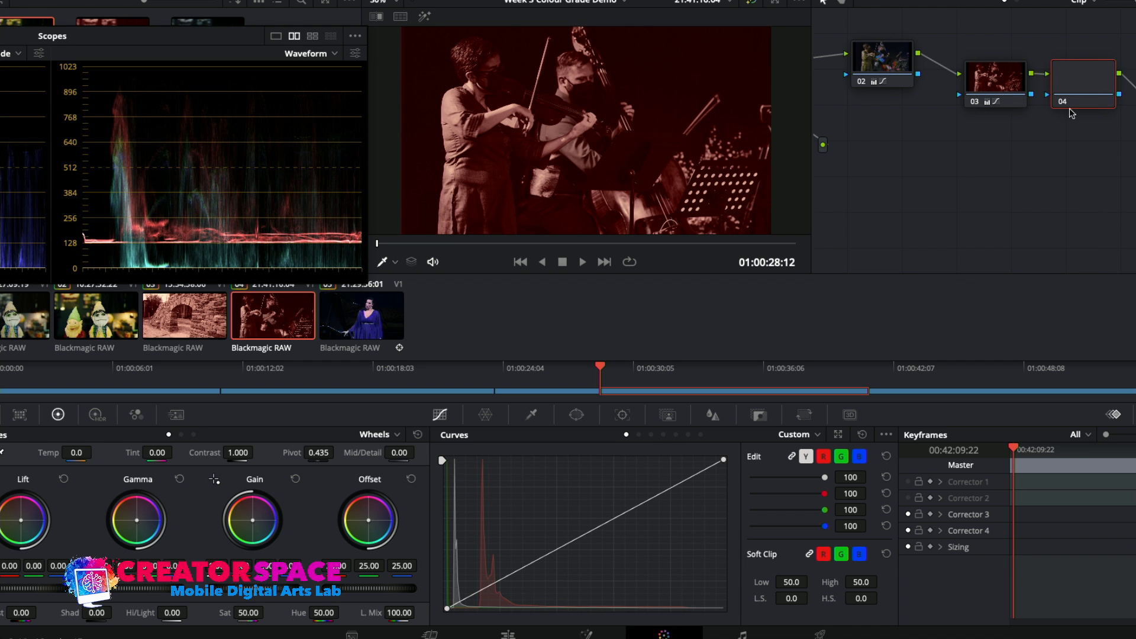
pyautogui.moveTo(1073, 97); pyautogui.dragTo(945, 197)
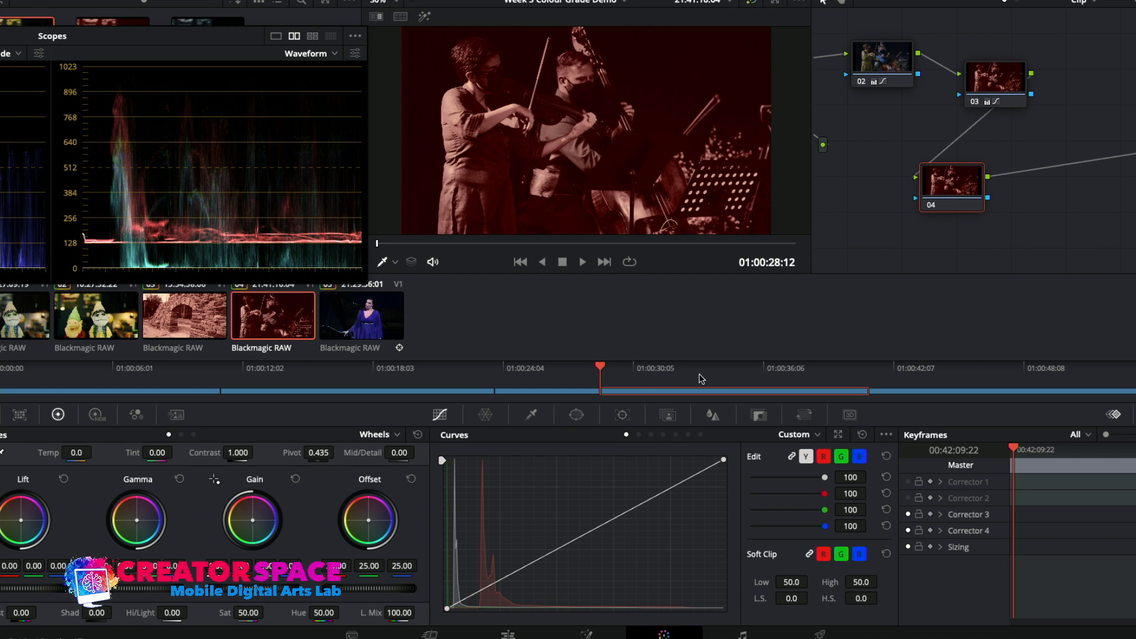
# Add a circle window to node 04 and fit it over the violinist's head and violin, with Soft 1 at 4.74.
pyautogui.click(576, 414)
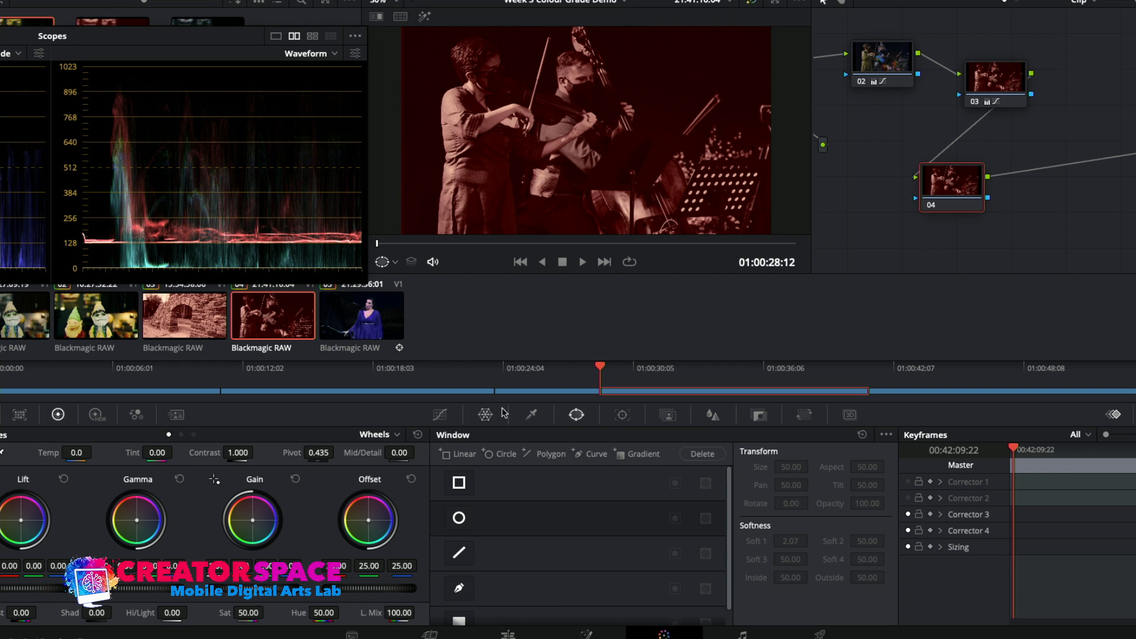
pyautogui.click(460, 514)
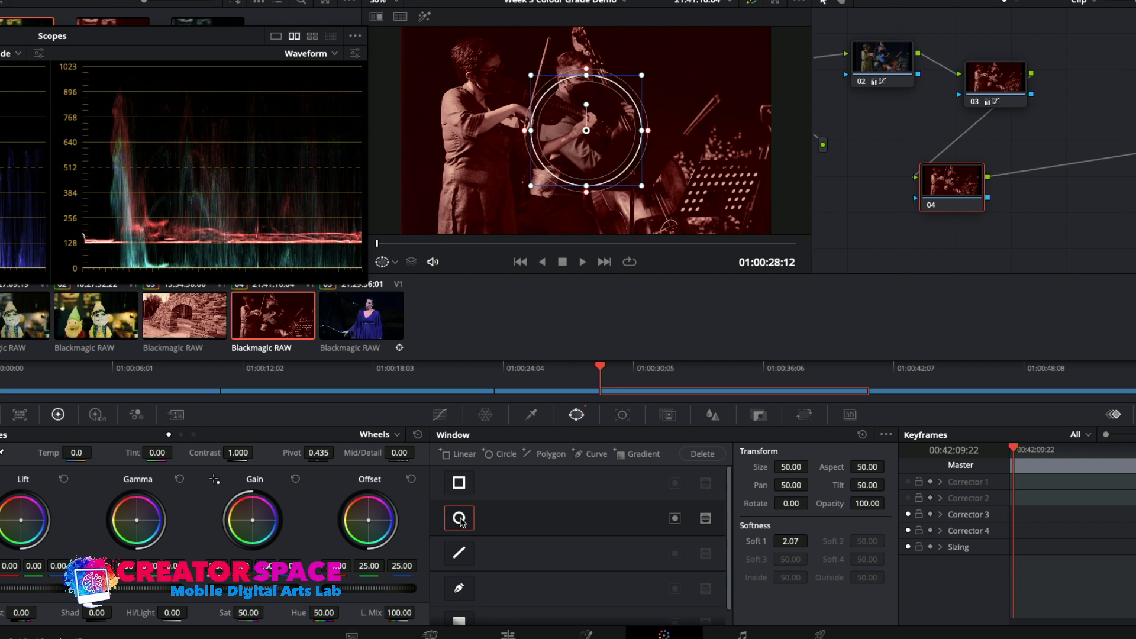
pyautogui.moveTo(586, 124); pyautogui.dragTo(485, 92)
pyautogui.moveTo(544, 152); pyautogui.dragTo(534, 89)
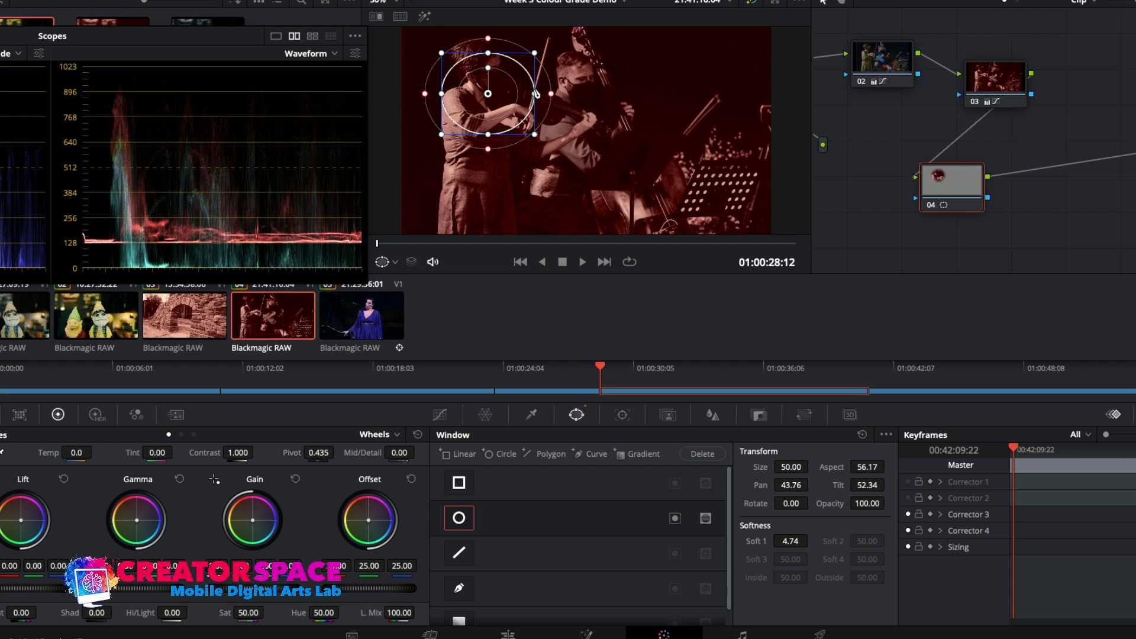
# Stretch the violinist's window into a taller oval of about size 51.76 and aspect 37.19, with Soft 1 at 6.42, pan 44.09 and tilt 52.09.
pyautogui.moveTo(489, 54); pyautogui.dragTo(488, 30)
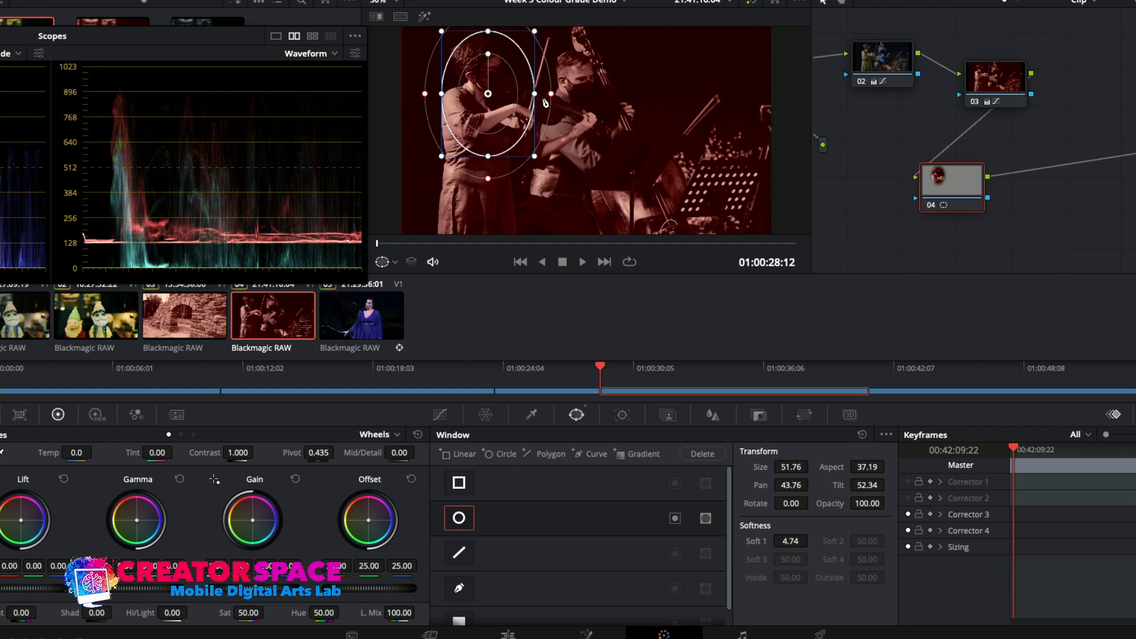
pyautogui.moveTo(551, 97); pyautogui.dragTo(558, 100)
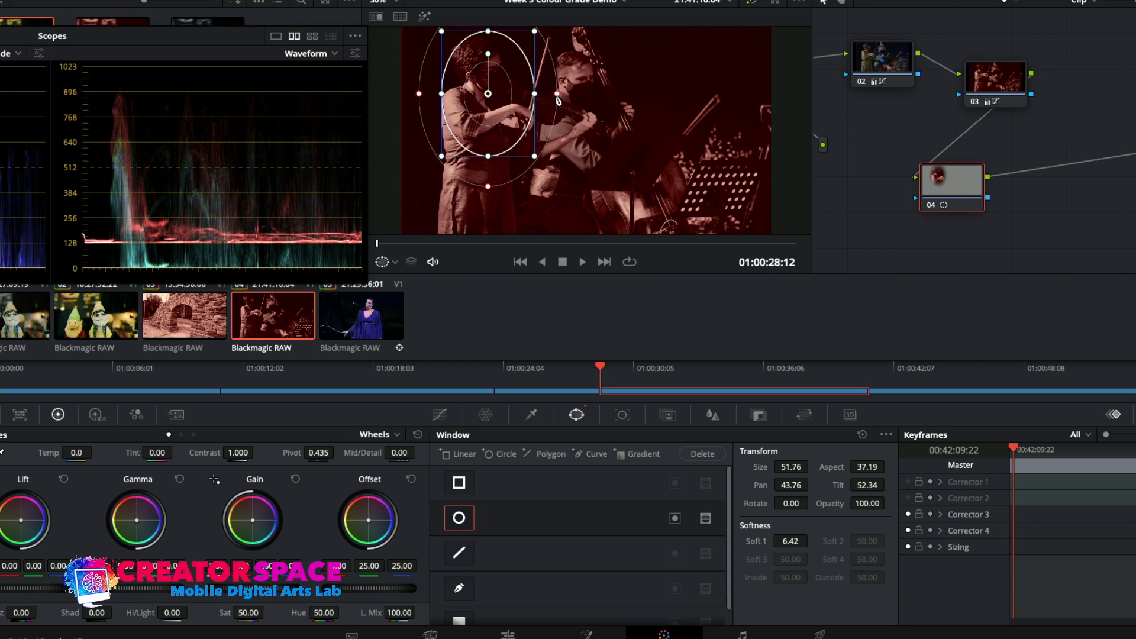
pyautogui.moveTo(536, 161); pyautogui.dragTo(535, 173)
pyautogui.moveTo(465, 138); pyautogui.dragTo(477, 142)
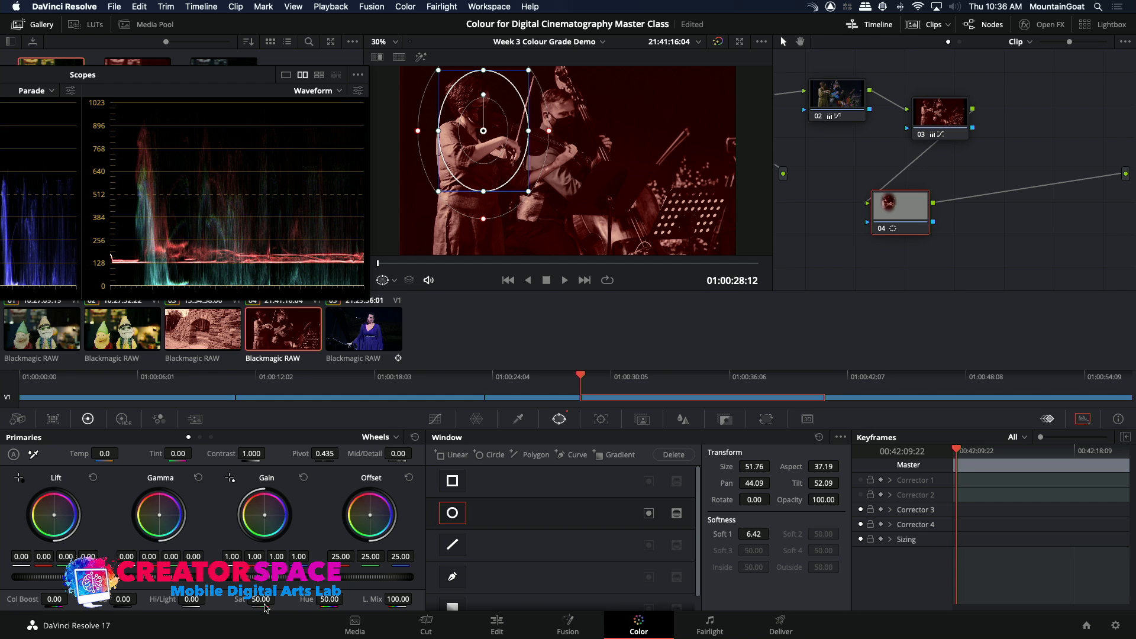
# Raise node 04's saturation to 100.00 and shift its gain away from red, to about 0.81 red, 1.05 green and 1.03 blue.
pyautogui.moveTo(261, 598); pyautogui.dragTo(278, 598)
pyautogui.moveTo(261, 599); pyautogui.dragTo(283, 598)
pyautogui.moveTo(260, 527); pyautogui.dragTo(270, 516)
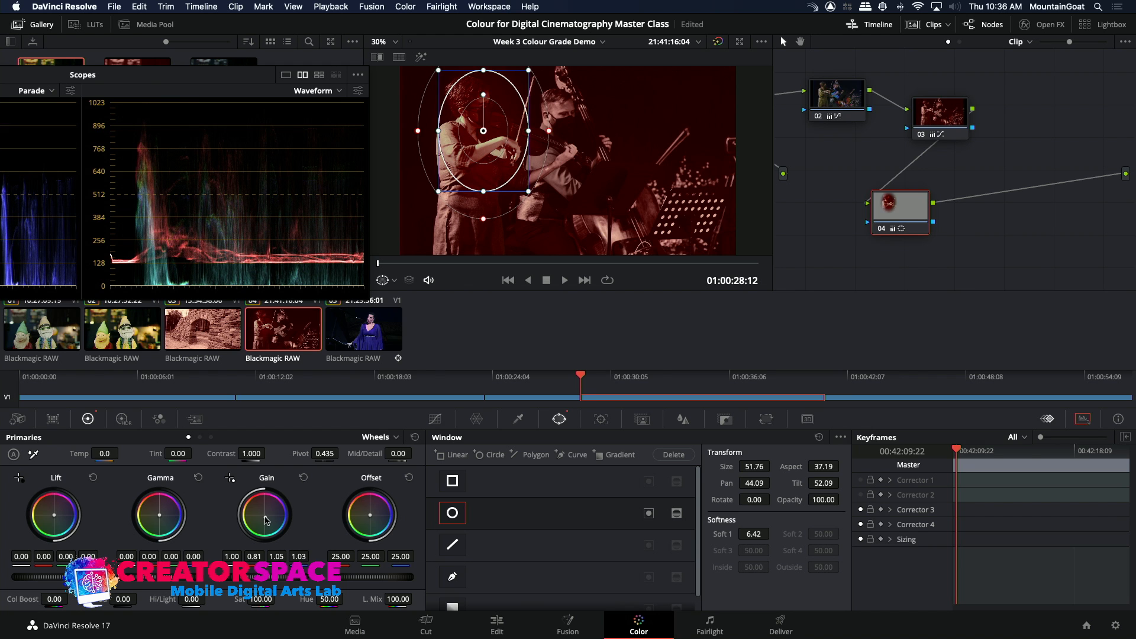
# On node 04, nudge gamma to -0.02 green and 0.03 blue, add a midtone curve point, and shift gain toward magenta at 1.21, 0.89 and 1.51.
pyautogui.moveTo(176, 519); pyautogui.dragTo(161, 517)
pyautogui.click(433, 420)
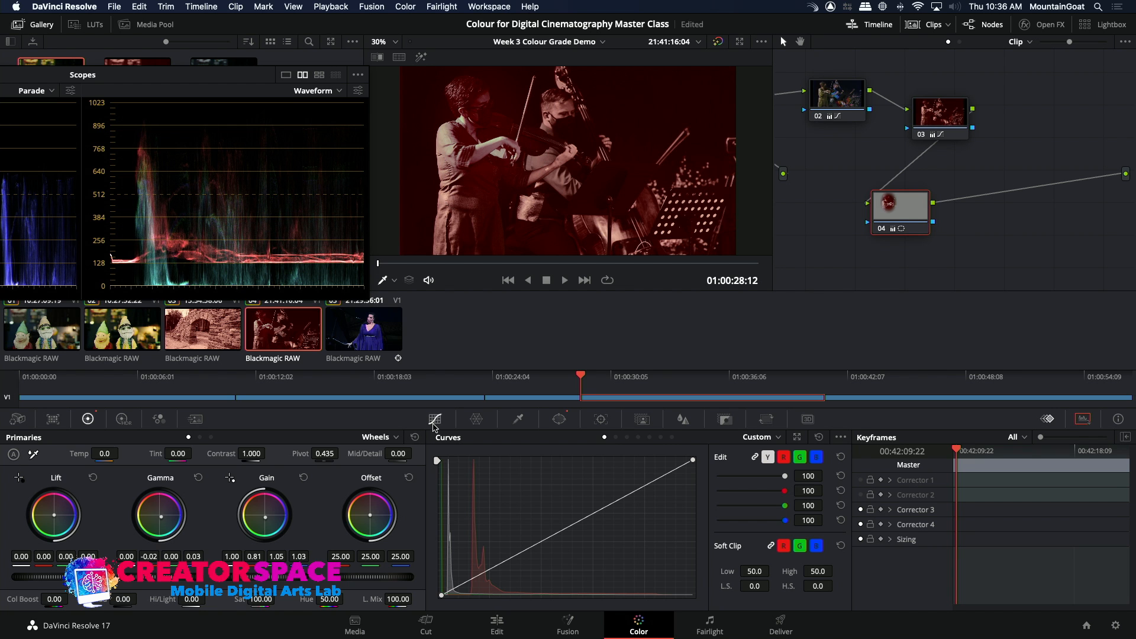
pyautogui.moveTo(569, 531)
pyautogui.mouseDown()
pyautogui.moveTo(557, 507)
pyautogui.moveTo(559, 550)
pyautogui.moveTo(560, 528)
pyautogui.mouseUp()
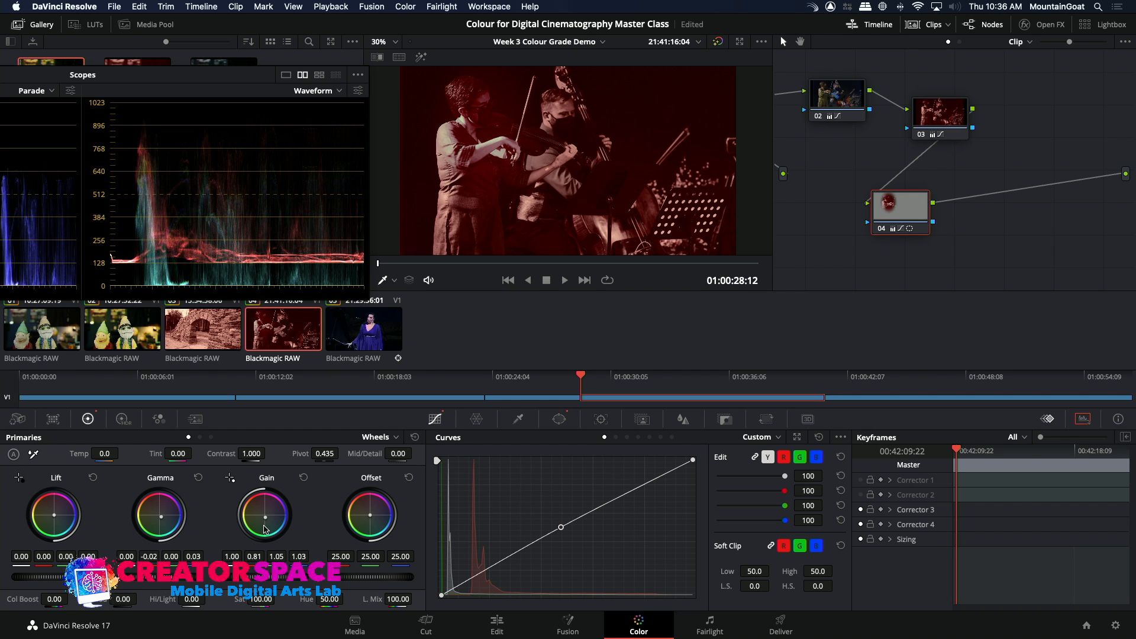
pyautogui.moveTo(264, 517); pyautogui.dragTo(282, 511)
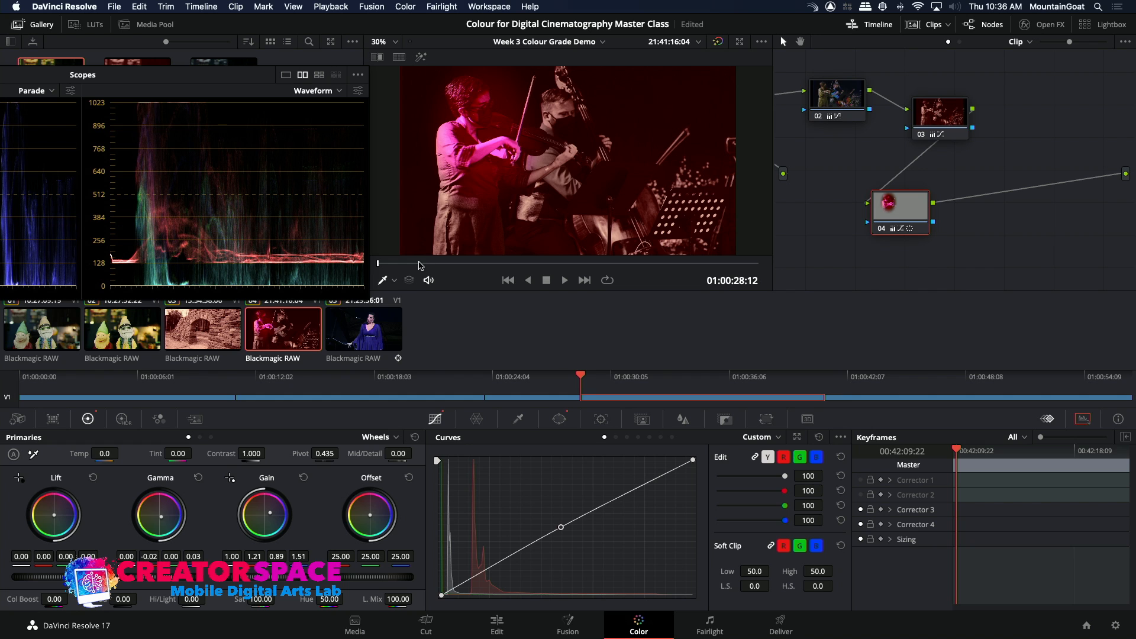
# Track the violinist's window forward to the end of the clip, and shrink the oval slightly around the head and violin.
pyautogui.click(601, 419)
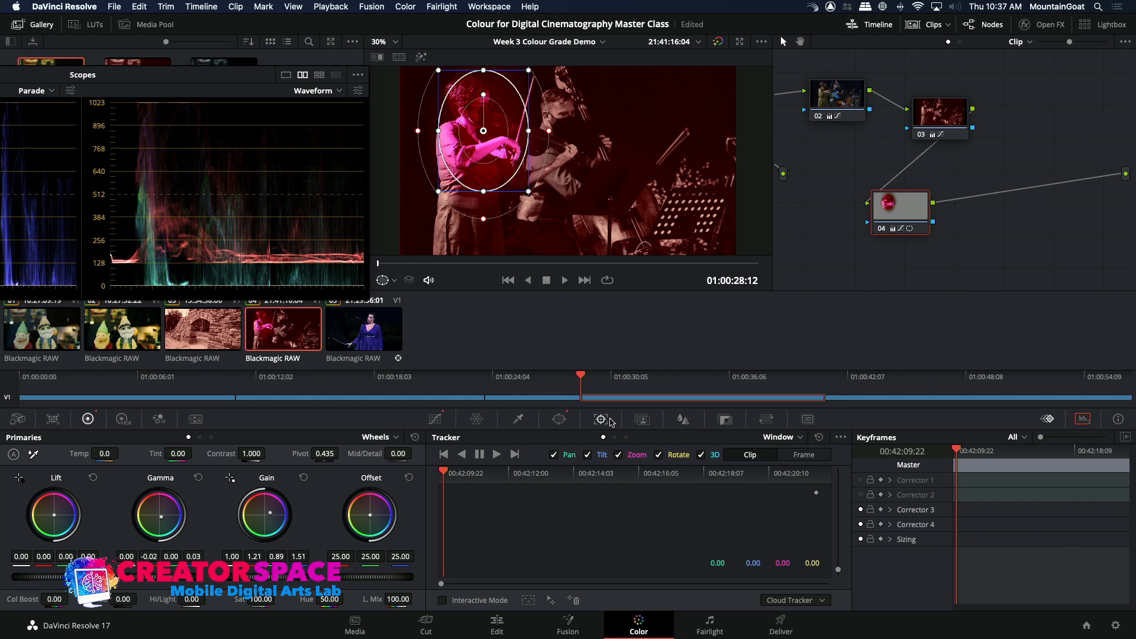
pyautogui.click(497, 454)
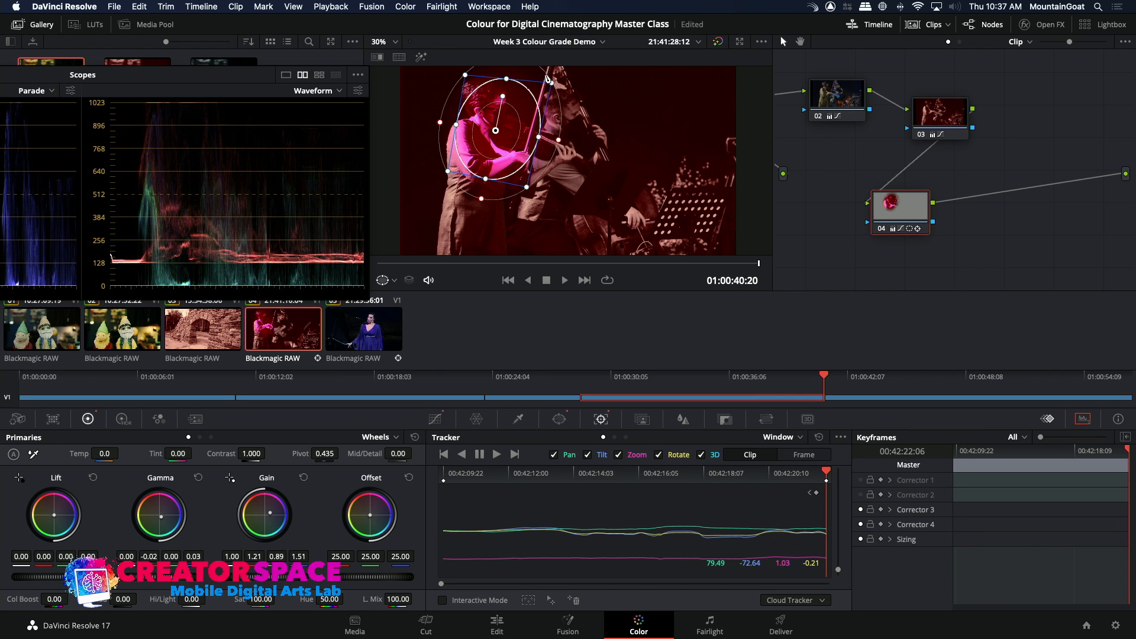
pyautogui.moveTo(536, 74); pyautogui.dragTo(532, 74)
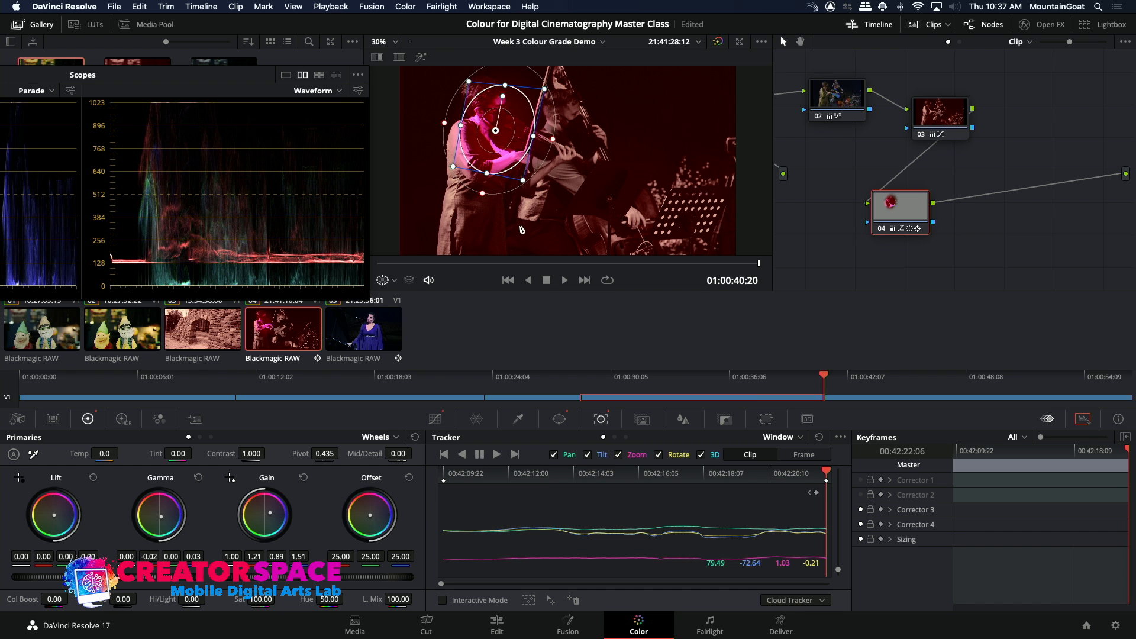
# Play the musicians clip from its start with the window outline hidden to check the tracked correction, and save the project.
pyautogui.moveTo(520, 262); pyautogui.dragTo(361, 251)
pyautogui.press('space')
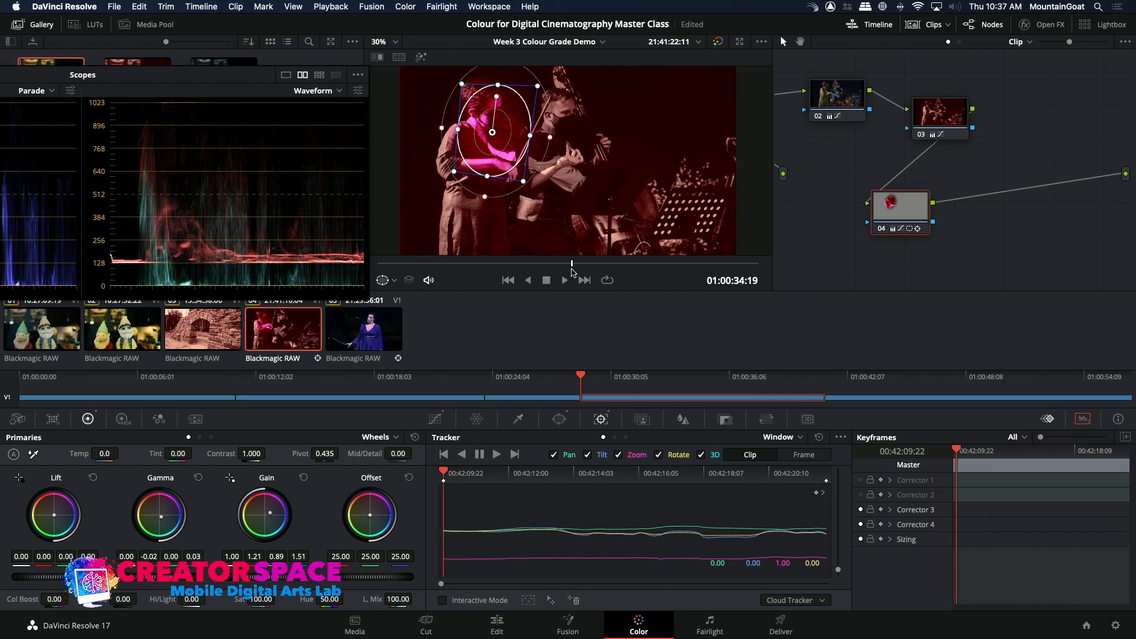
pyautogui.press('space')
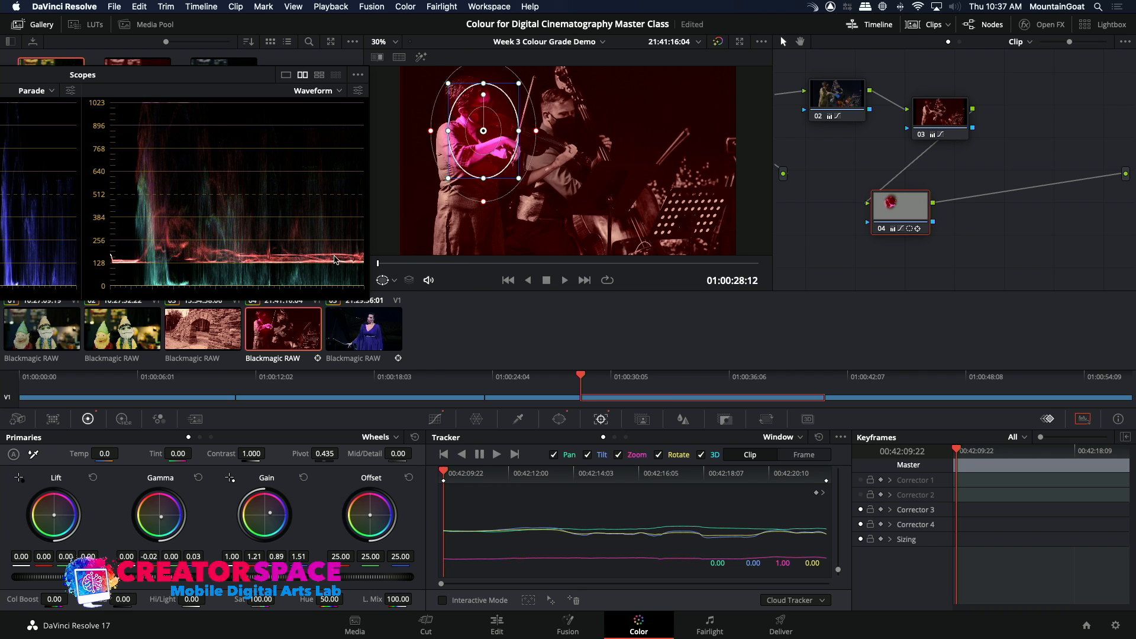
pyautogui.click(437, 420)
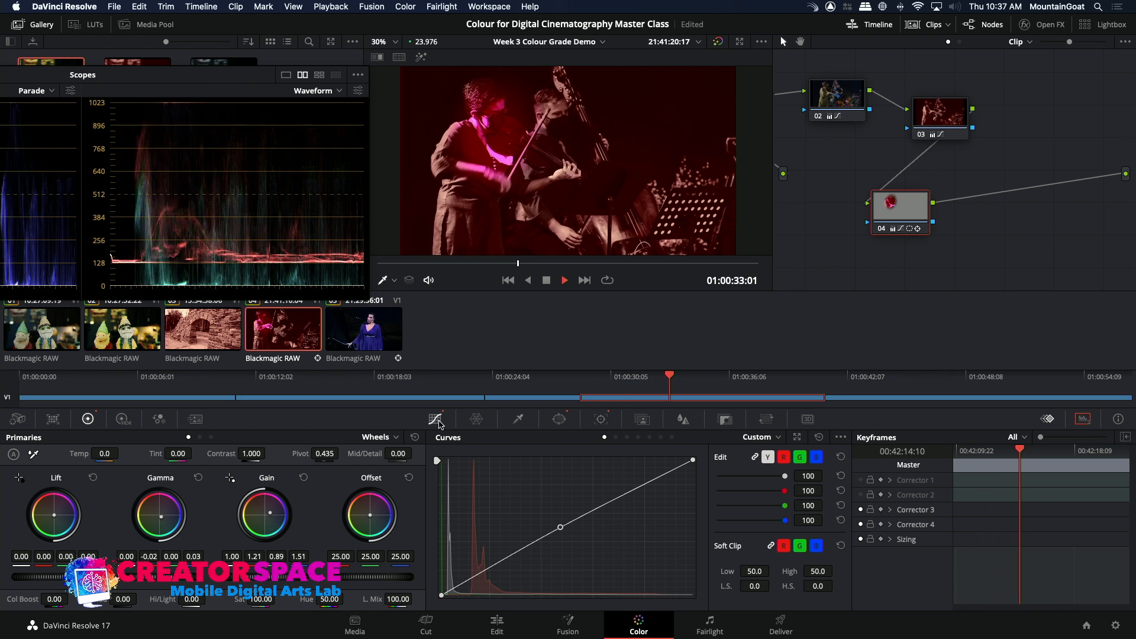
pyautogui.press('space')
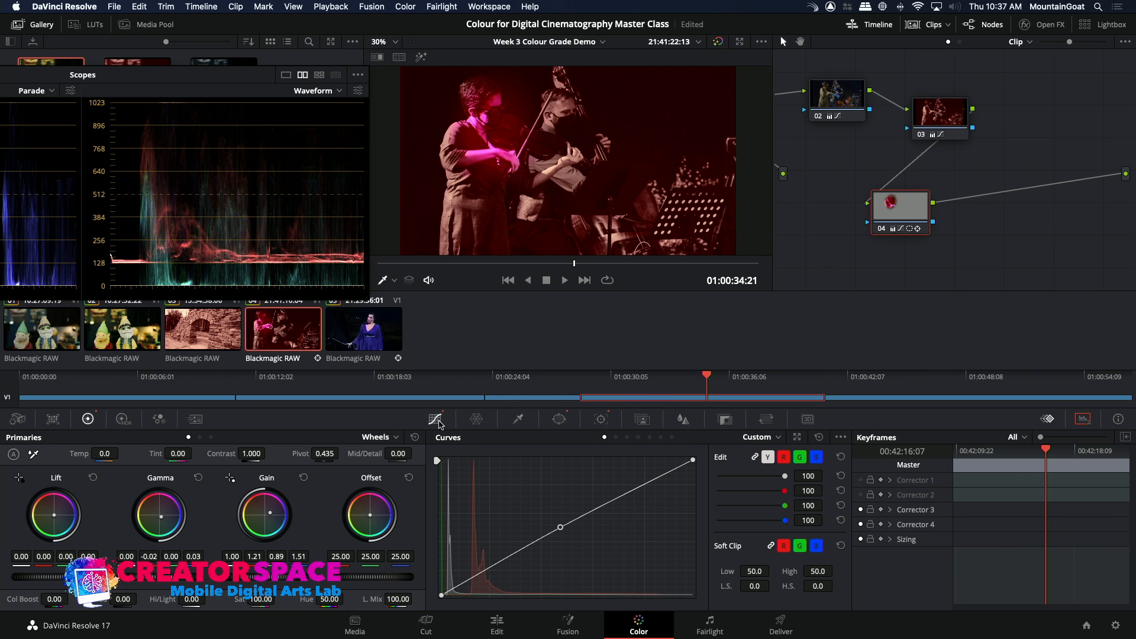
pyautogui.press('super+s')
# Open the first gnomes clip, add a serial node after node 01, and space it farther along the chain.
pyautogui.click(142, 336)
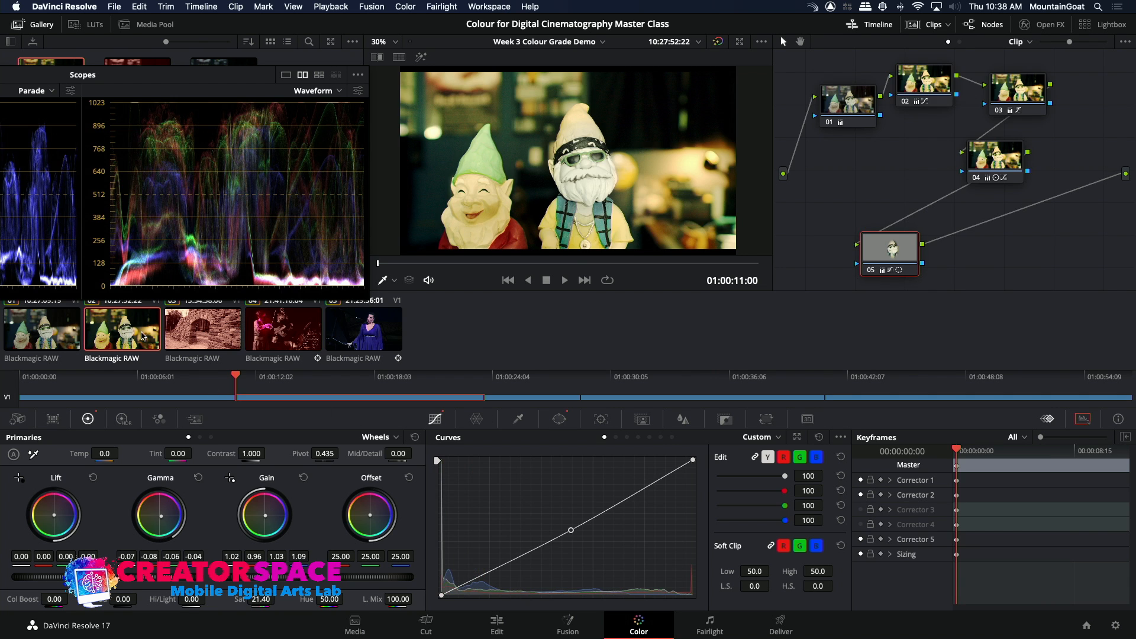
pyautogui.click(65, 337)
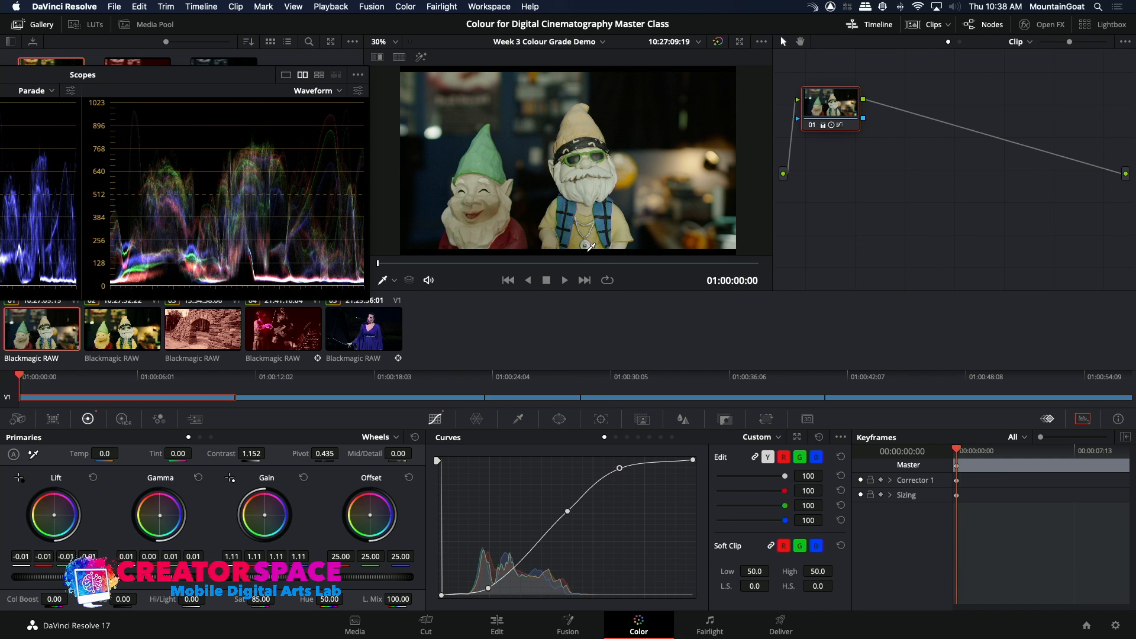
pyautogui.rightClick(833, 107)
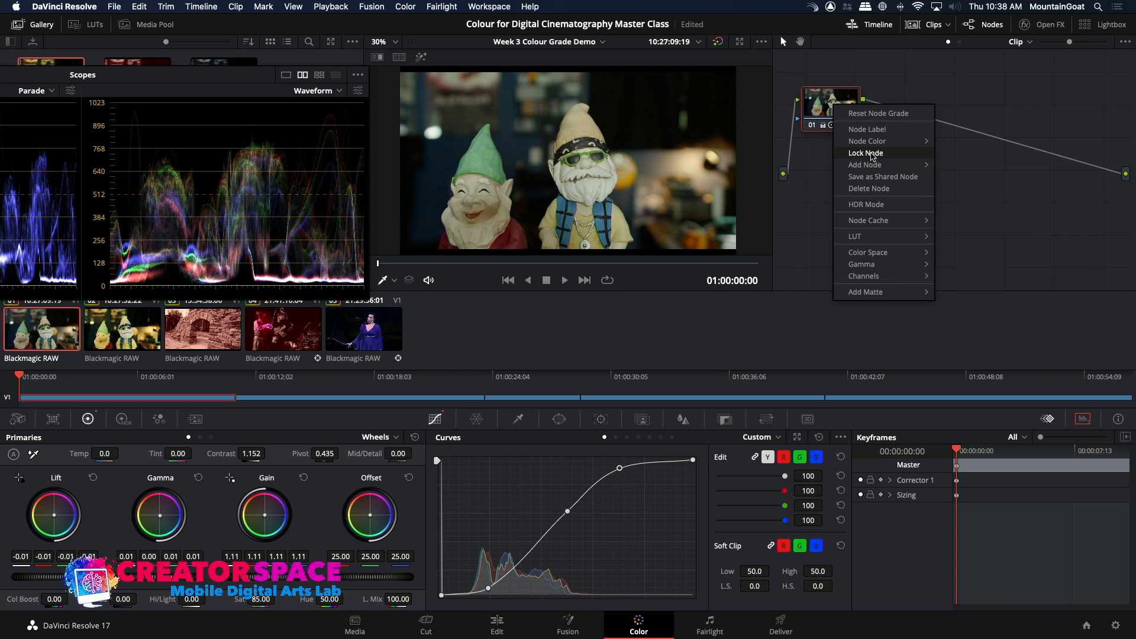
pyautogui.moveTo(874, 165)
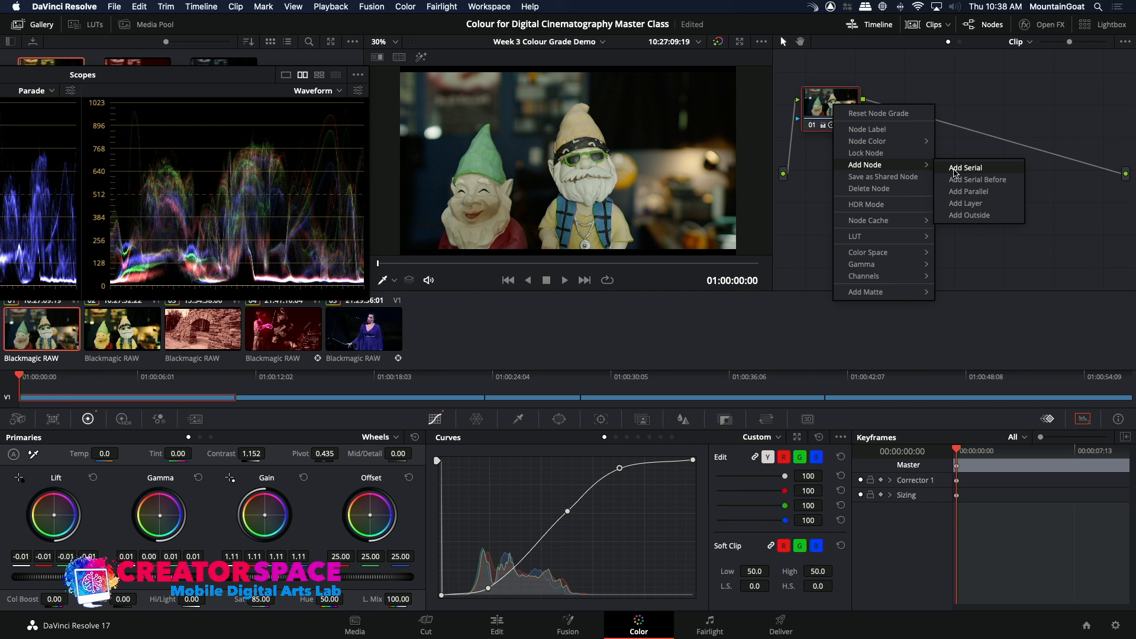
pyautogui.click(954, 172)
pyautogui.moveTo(903, 113); pyautogui.dragTo(936, 110)
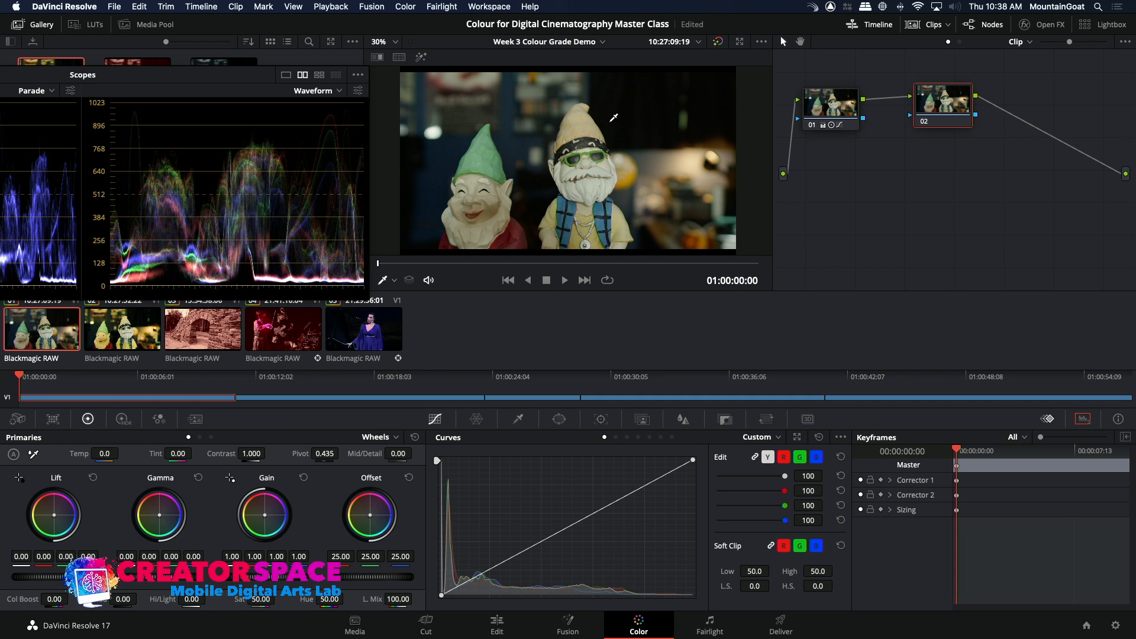
# Add a linear window to node 02 over the bright background beside the gnomes, at pan 59.71 and tilt 49.83, with widened upper, lower and inner softness.
pyautogui.click(558, 420)
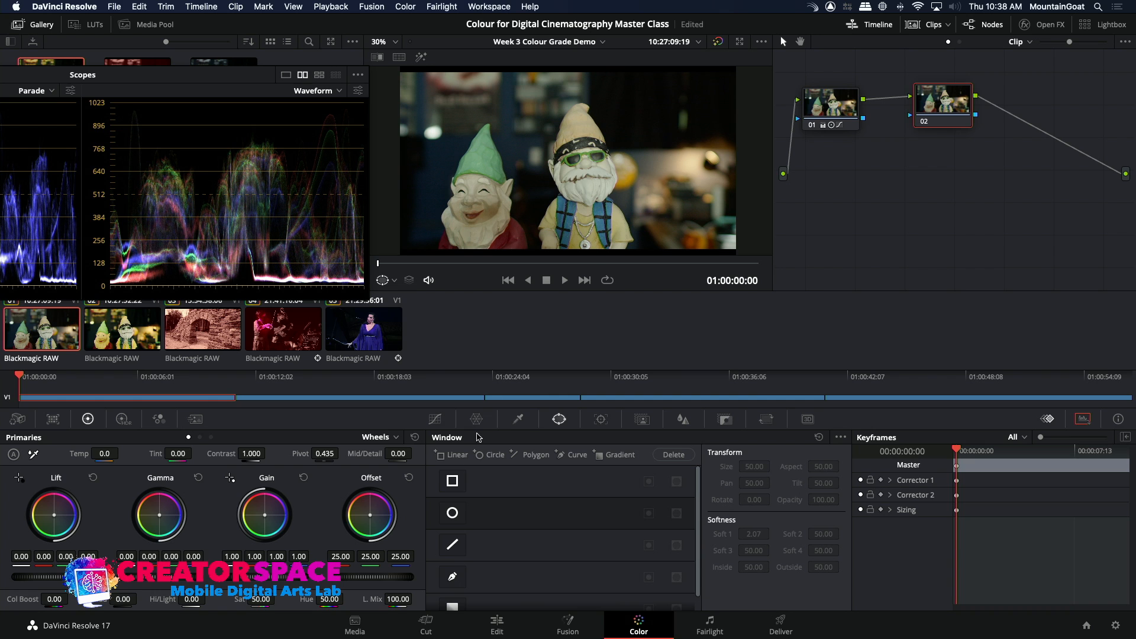
pyautogui.click(448, 483)
pyautogui.moveTo(578, 179); pyautogui.dragTo(707, 225)
pyautogui.moveTo(707, 123); pyautogui.dragTo(708, 101)
pyautogui.moveTo(638, 164); pyautogui.dragTo(624, 164)
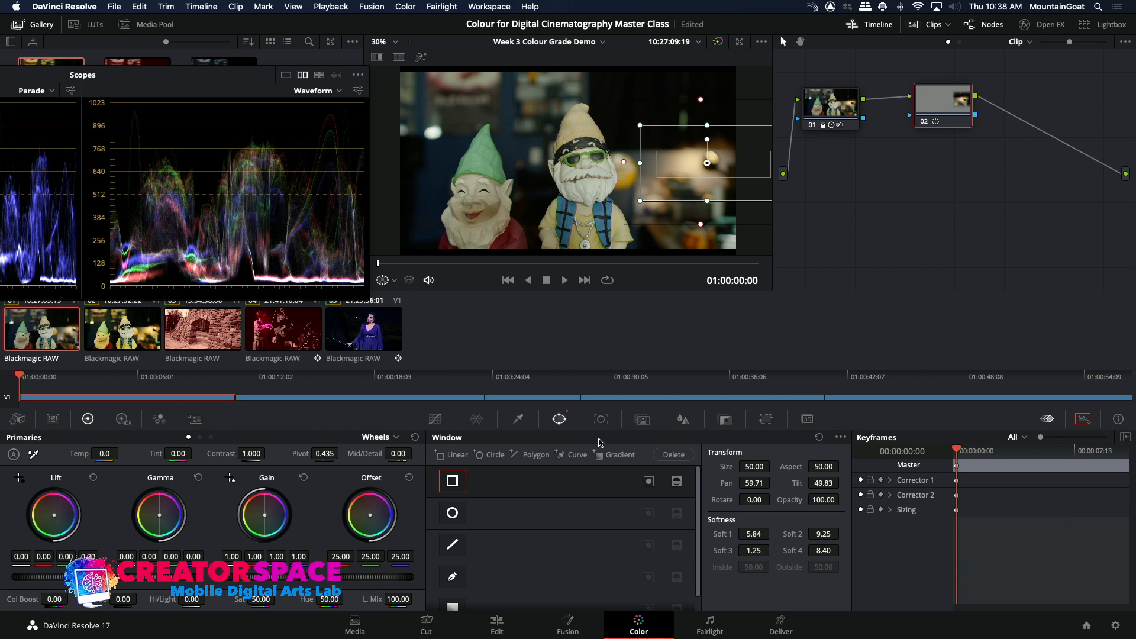
# Pull down node 02's midtone curve to darken the windowed background, and compare the image with the node off and on.
pyautogui.click(436, 419)
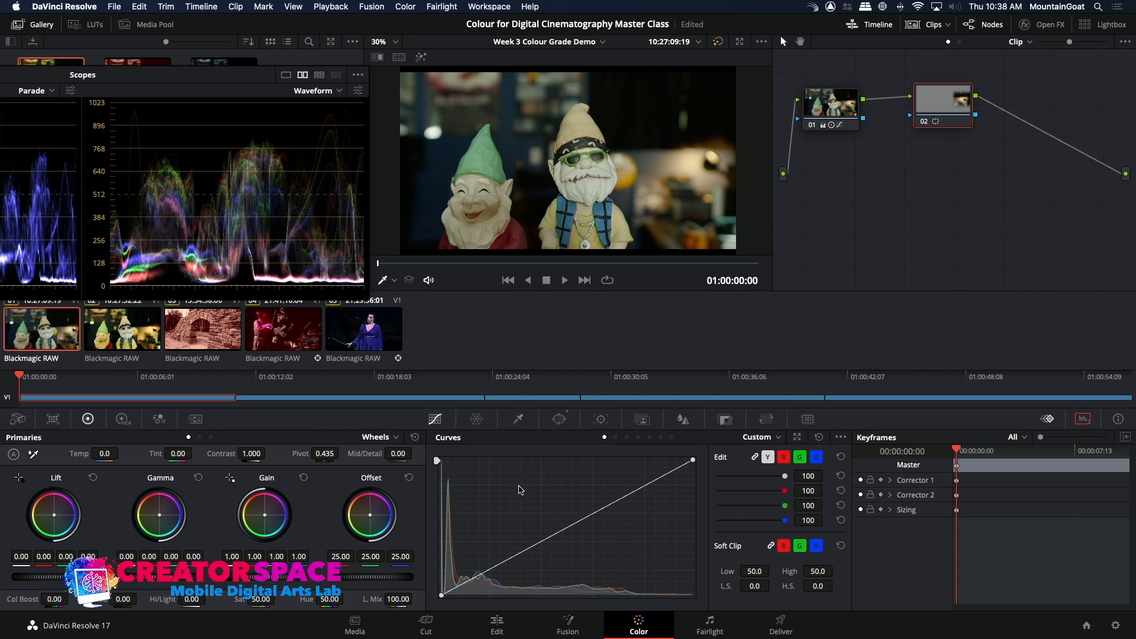
pyautogui.moveTo(577, 525)
pyautogui.mouseDown()
pyautogui.moveTo(579, 551)
pyautogui.moveTo(569, 473)
pyautogui.moveTo(583, 553)
pyautogui.moveTo(583, 541)
pyautogui.mouseUp()
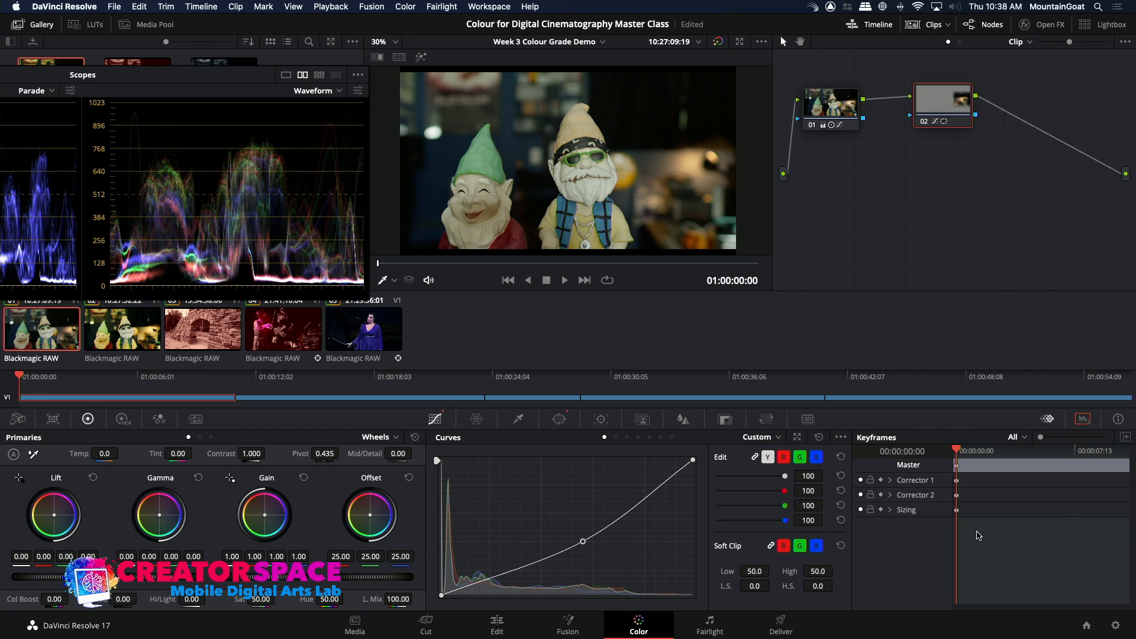
pyautogui.click(861, 495)
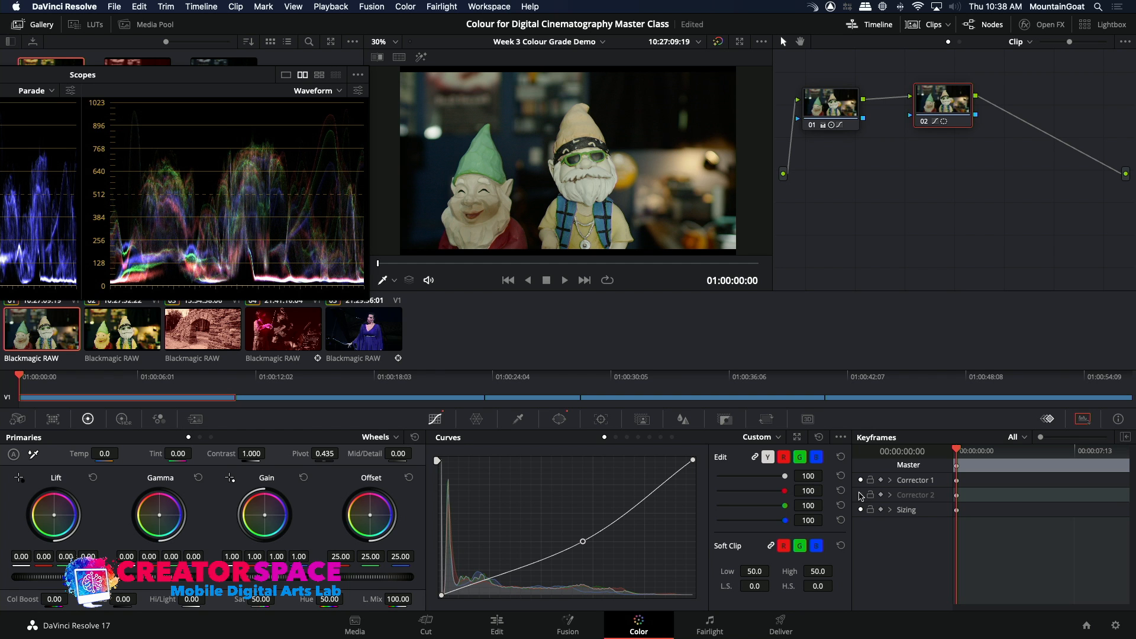
pyautogui.click(861, 495)
pyautogui.click(861, 495)
pyautogui.click(861, 495)
pyautogui.click(861, 496)
pyautogui.click(861, 495)
pyautogui.click(861, 495)
pyautogui.click(860, 495)
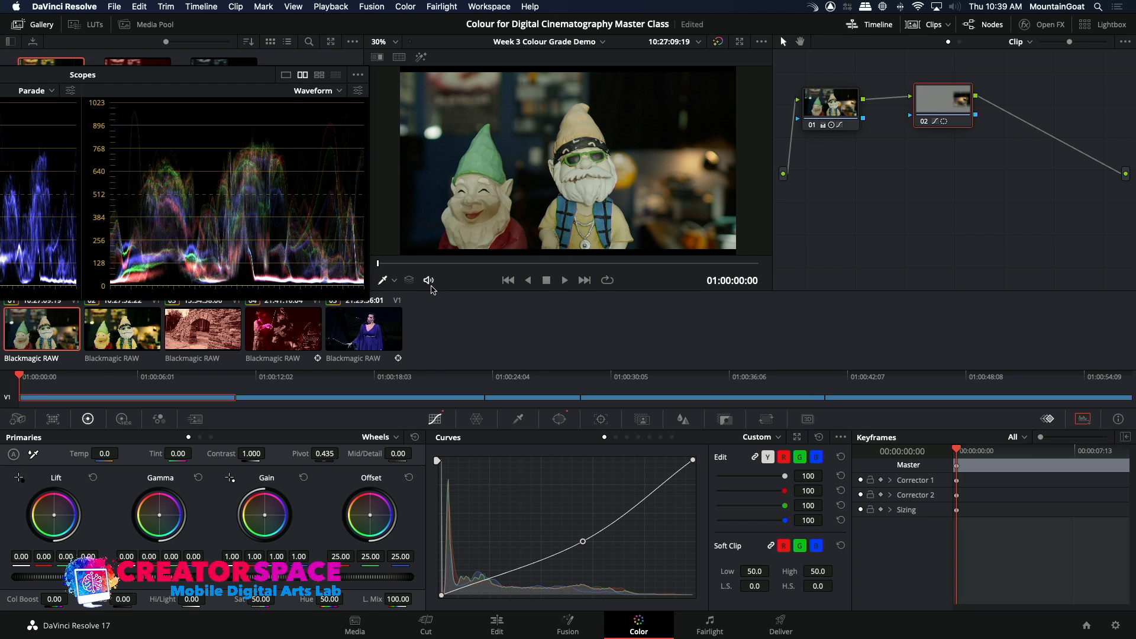
# Open the red-toned stone archway clip and add a serial node after node 04.
pyautogui.click(210, 326)
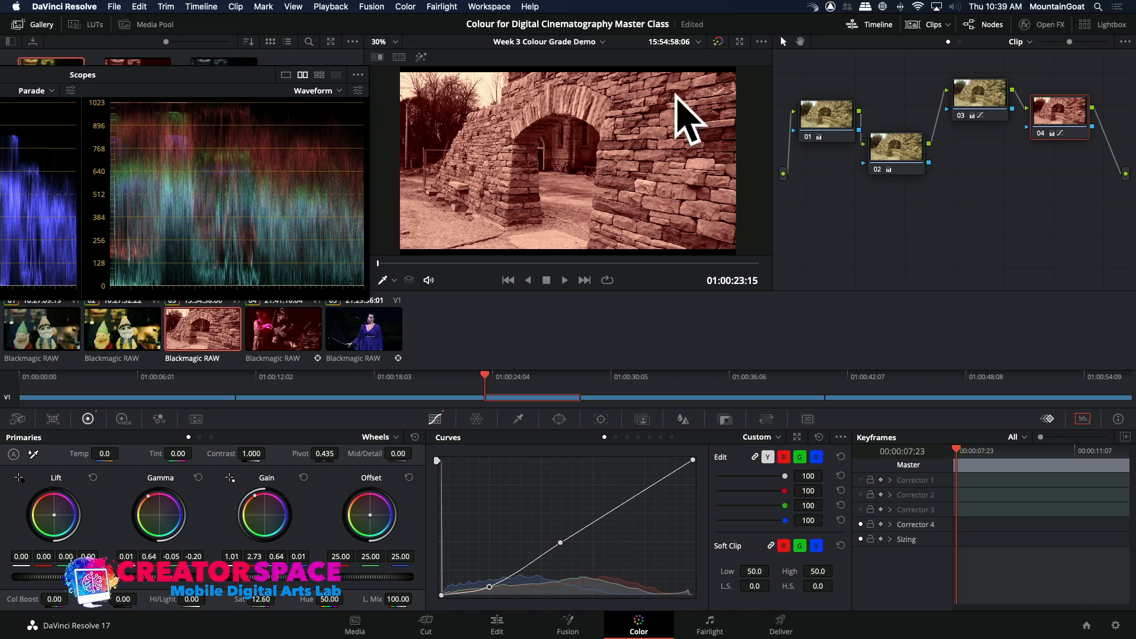
pyautogui.moveTo(465, 264); pyautogui.dragTo(207, 278)
pyautogui.rightClick(1070, 105)
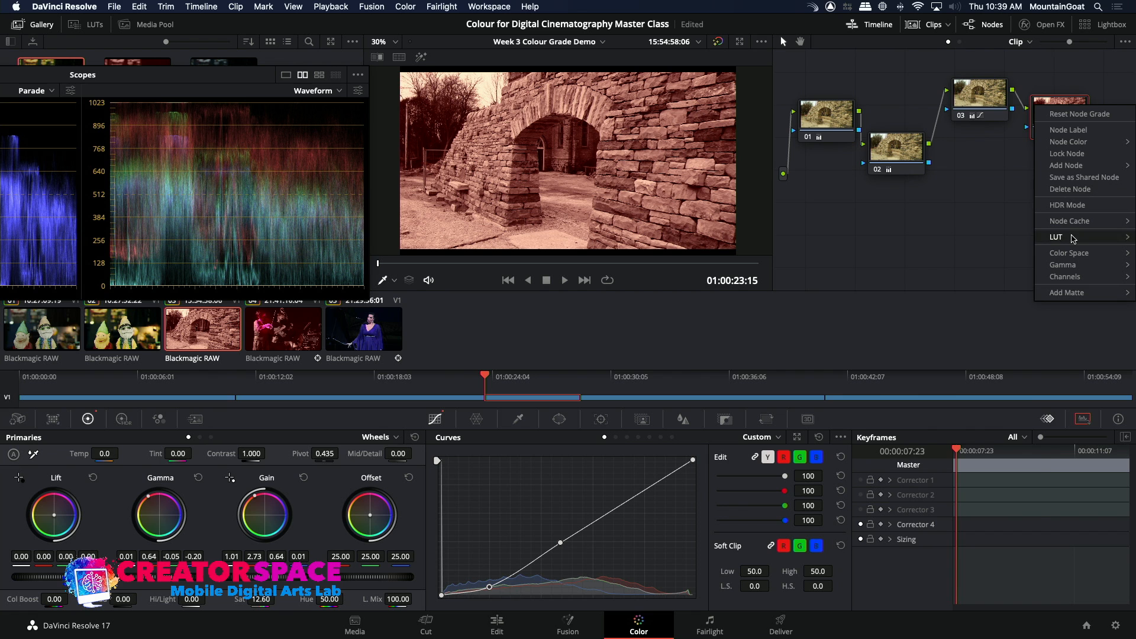
pyautogui.moveTo(1064, 166)
pyautogui.click(988, 169)
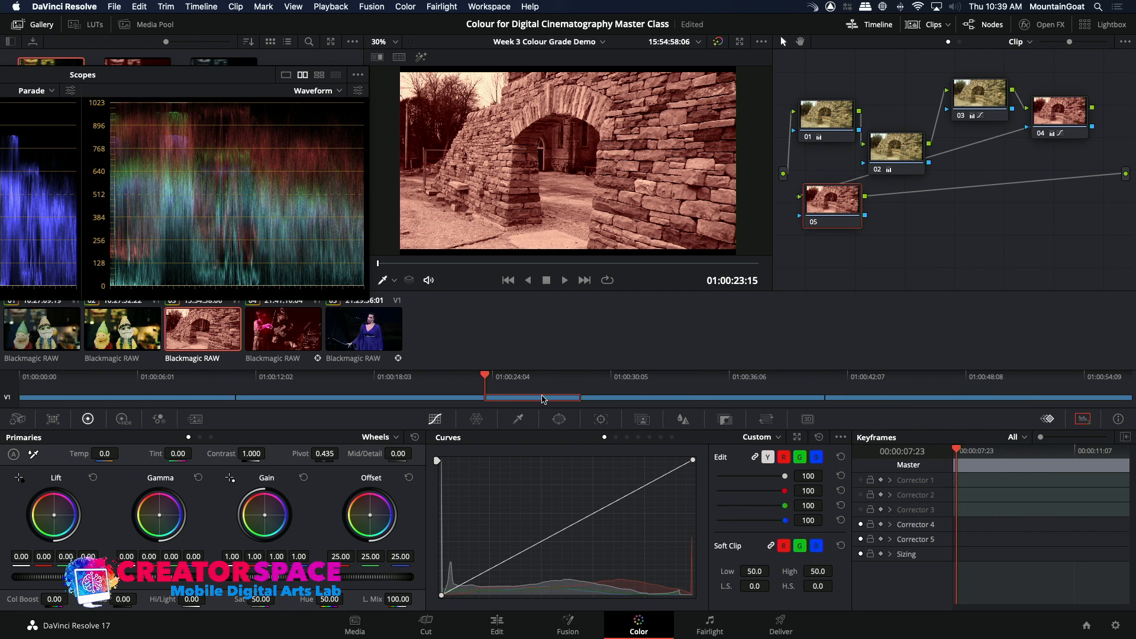
# Add a linear window to node 05 over the sky beside the arch, at pan 40.87 and tilt 56.70, with Soft 3 at 4.35 and Soft 4 at 7.34.
pyautogui.click(559, 419)
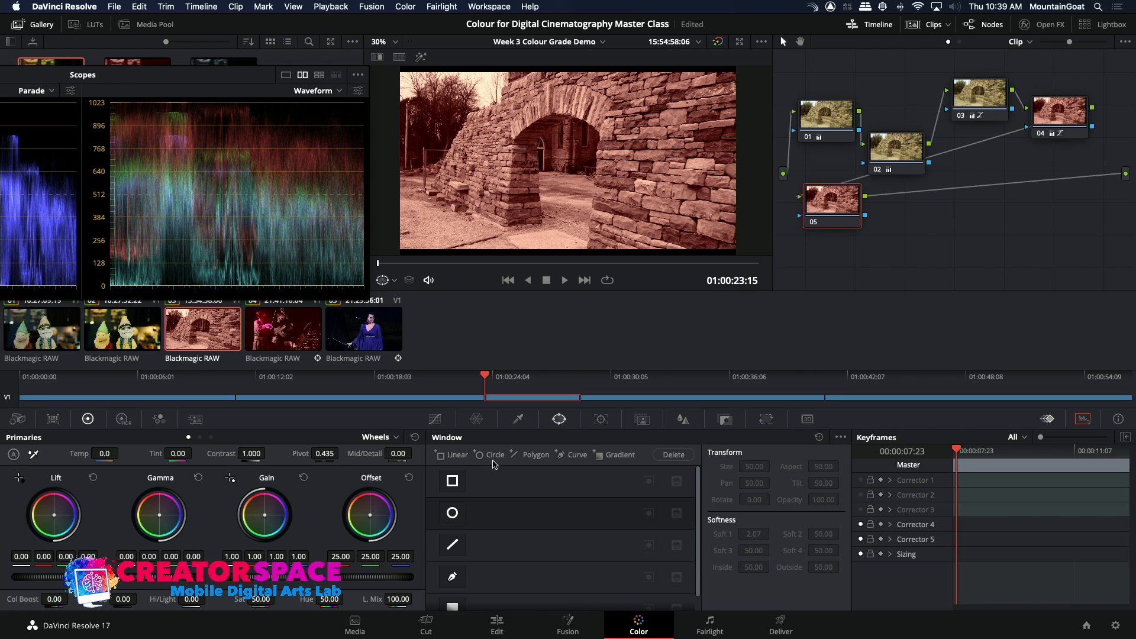
pyautogui.click(452, 480)
pyautogui.moveTo(497, 143); pyautogui.dragTo(435, 116)
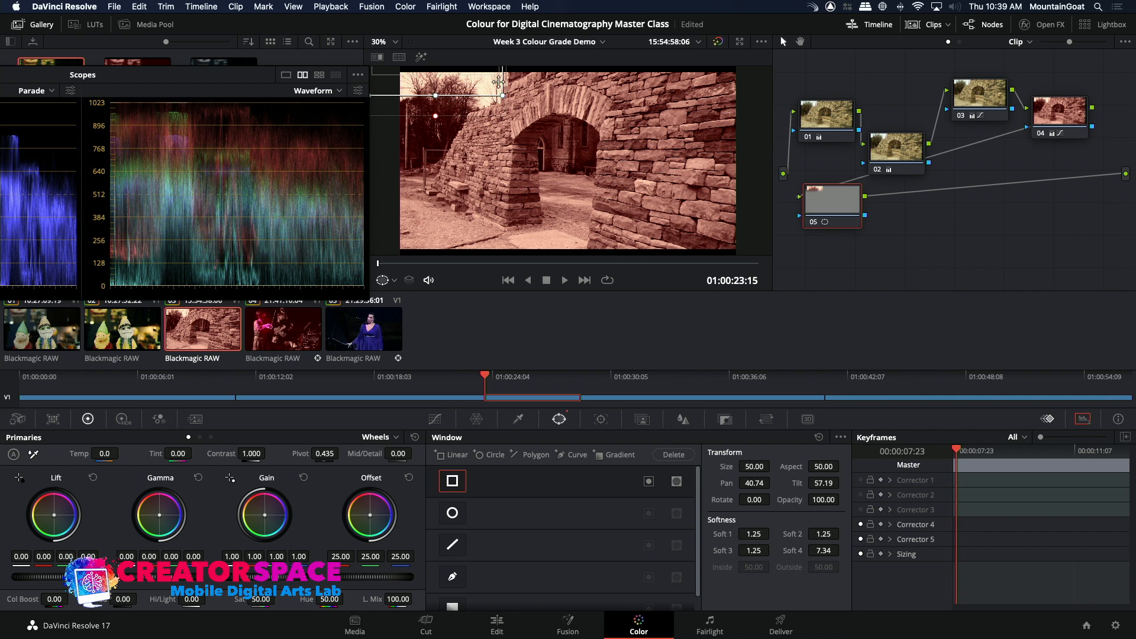
pyautogui.moveTo(483, 75)
pyautogui.mouseDown()
pyautogui.moveTo(476, 94)
pyautogui.moveTo(511, 89)
pyautogui.moveTo(473, 96)
pyautogui.moveTo(479, 81)
pyautogui.moveTo(477, 90)
pyautogui.mouseUp()
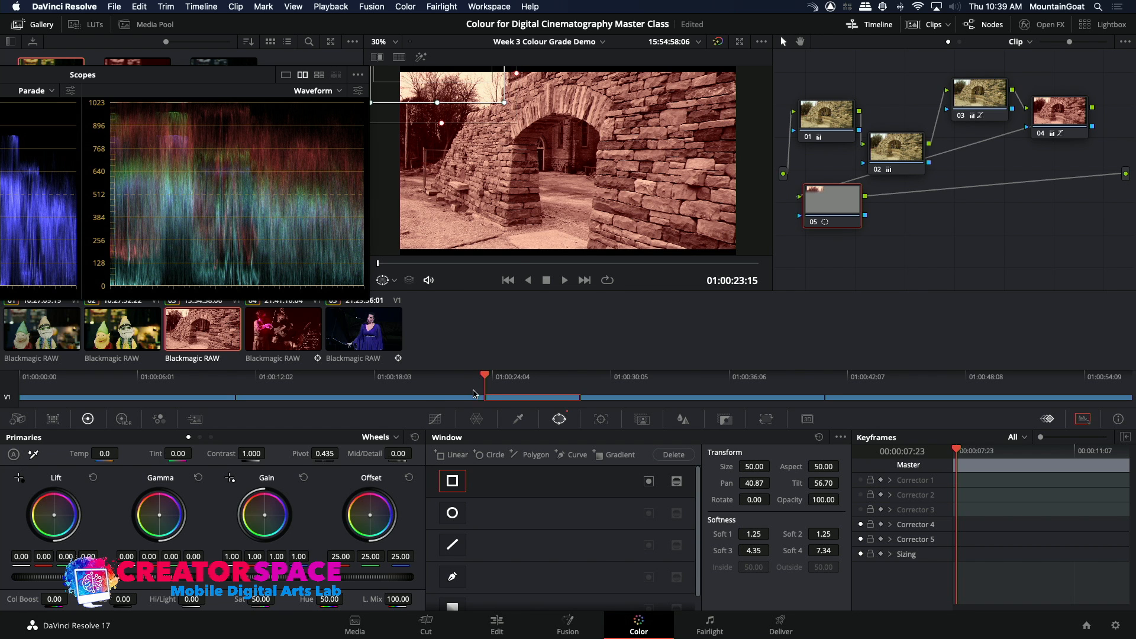
# Darken the sky inside node 05's window by pulling down the midtones of the custom curve.
pyautogui.click(435, 419)
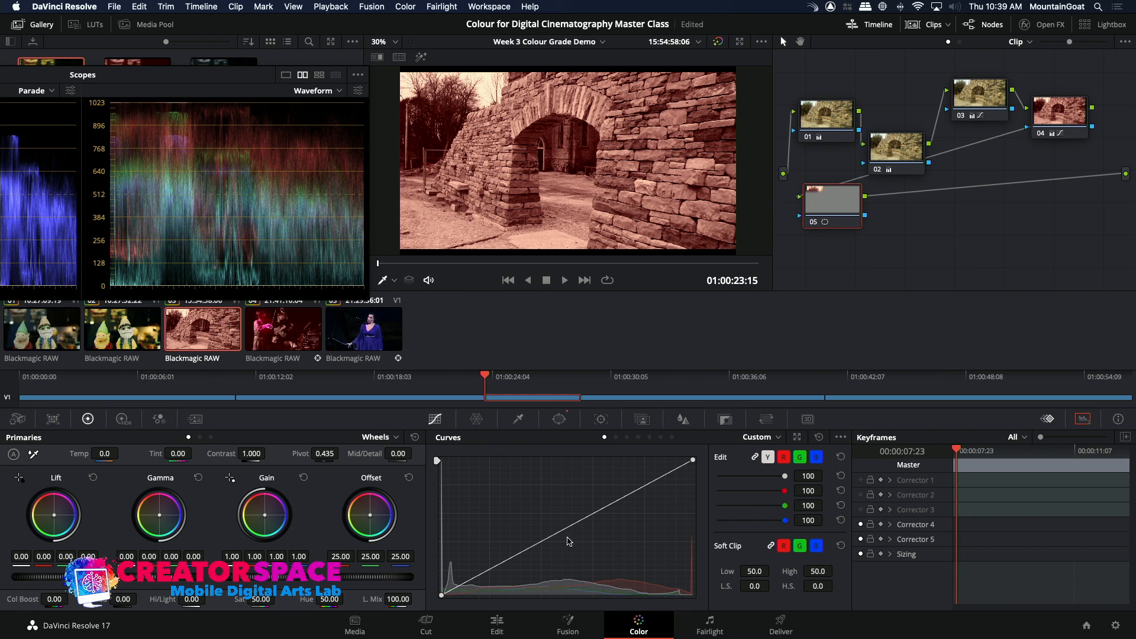
pyautogui.moveTo(568, 531); pyautogui.dragTo(575, 542)
pyautogui.moveTo(578, 569); pyautogui.dragTo(573, 549)
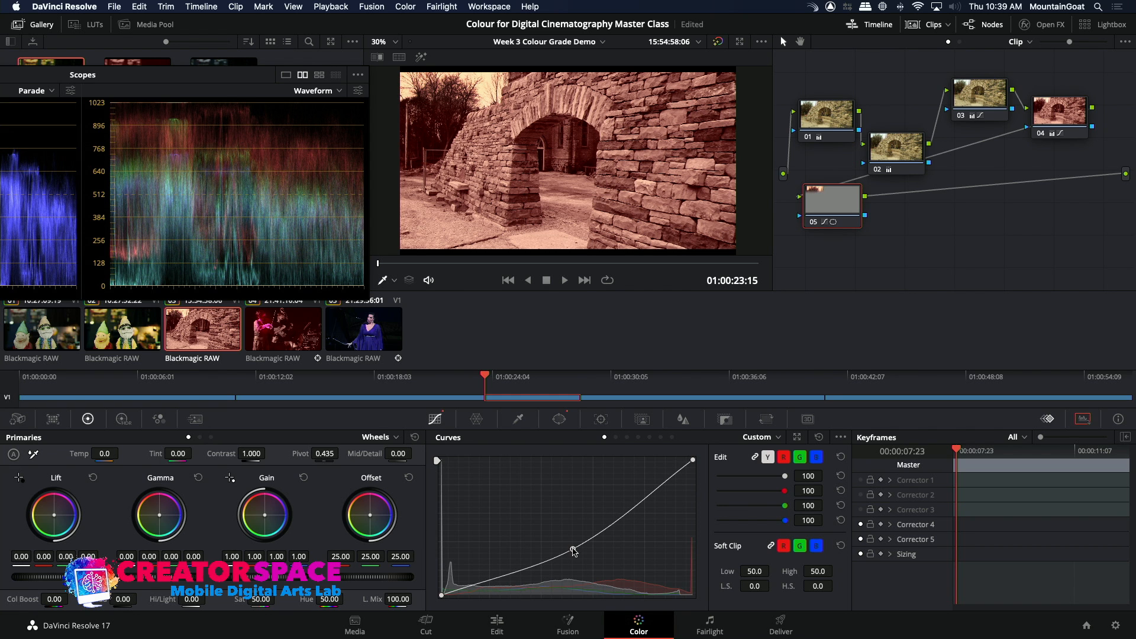
# Track the sky window forward through the archway clip, and play the result from the clip's start with the window outline hidden.
pyautogui.click(601, 419)
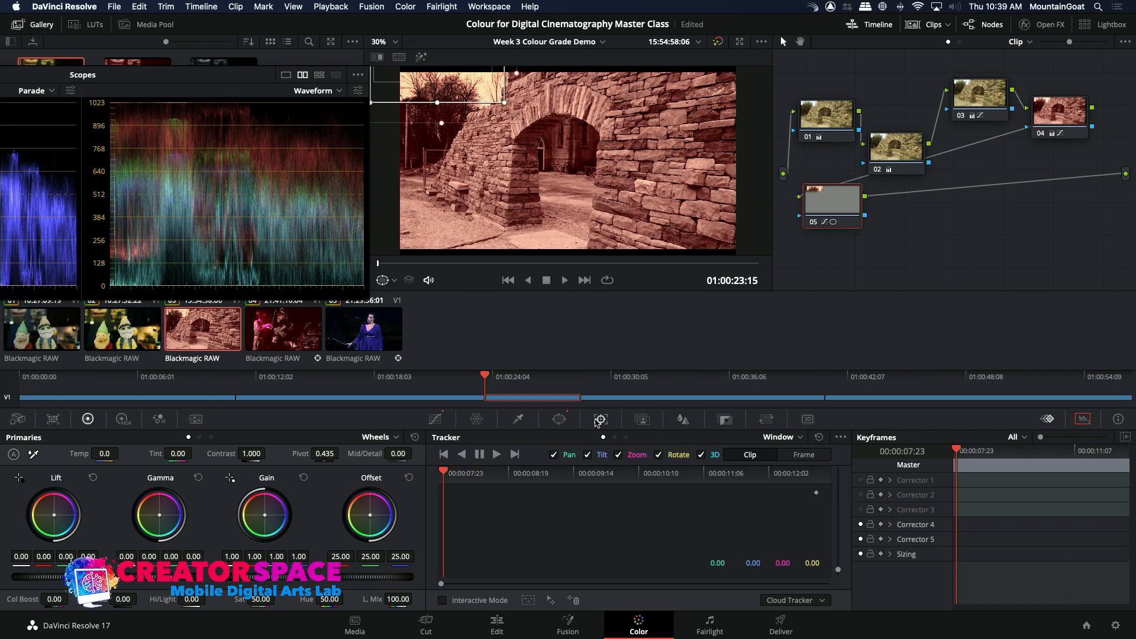
pyautogui.click(498, 454)
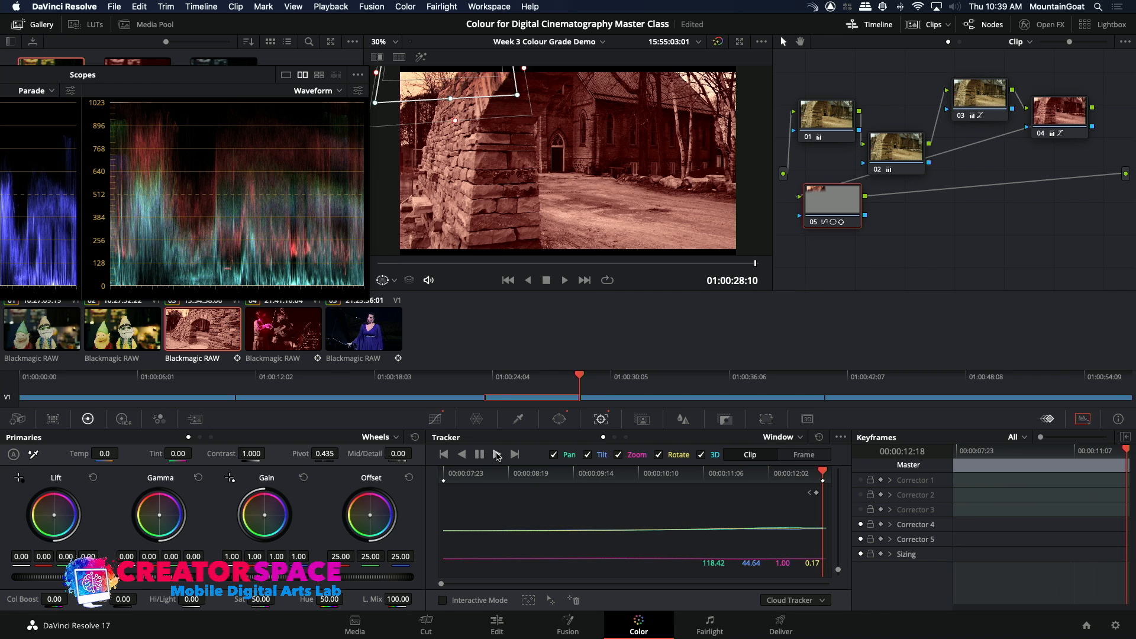
pyautogui.moveTo(405, 262); pyautogui.dragTo(338, 259)
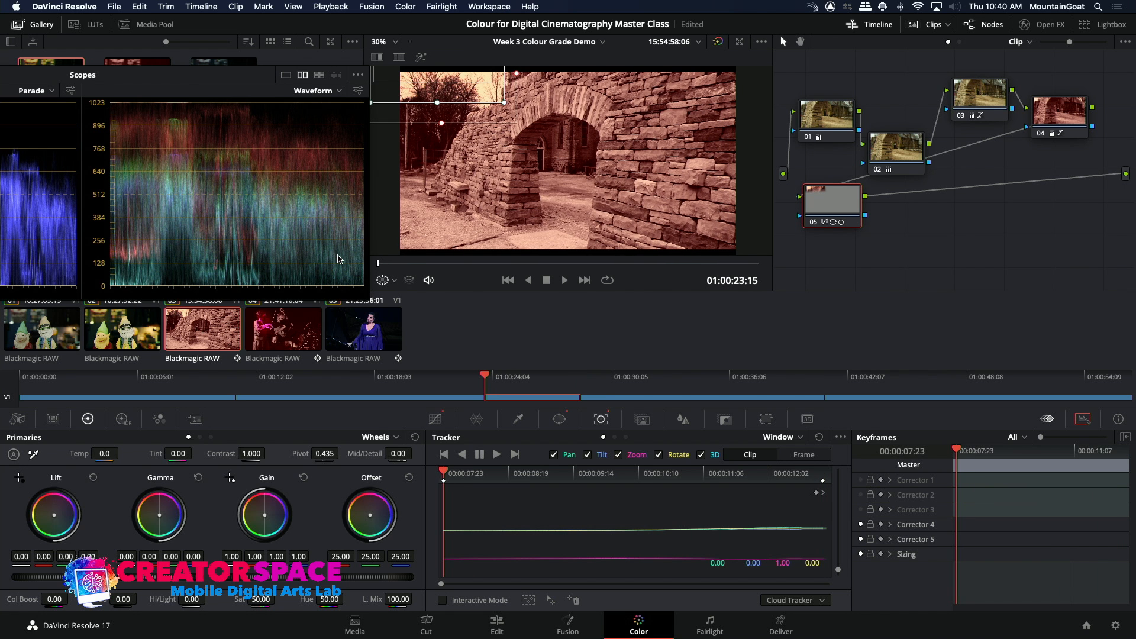
pyautogui.click(436, 419)
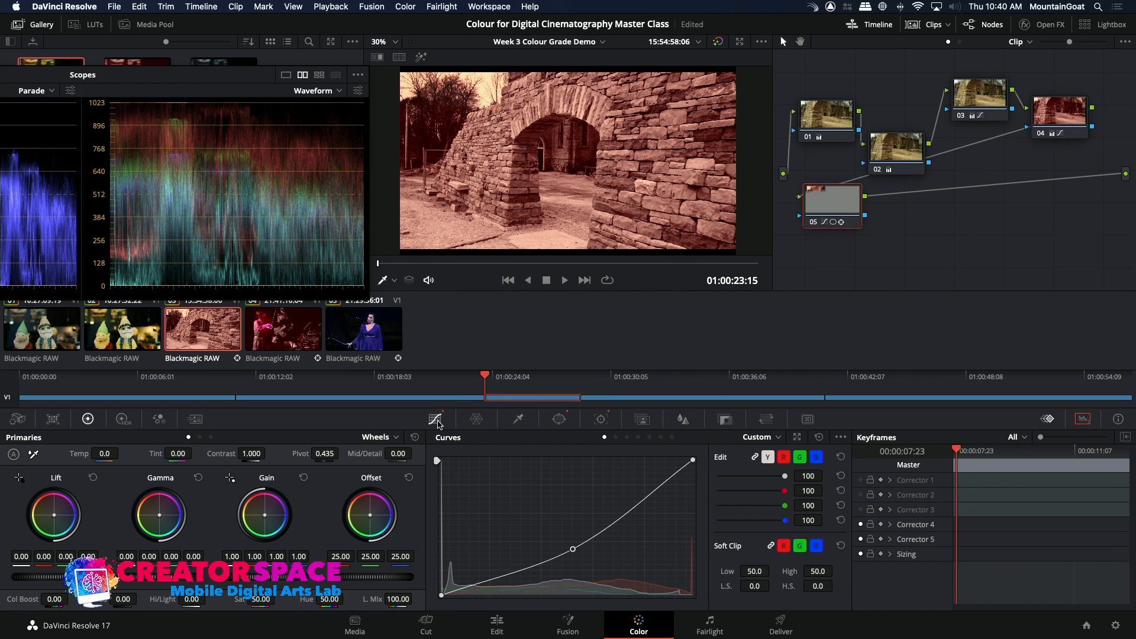
pyautogui.press('space')
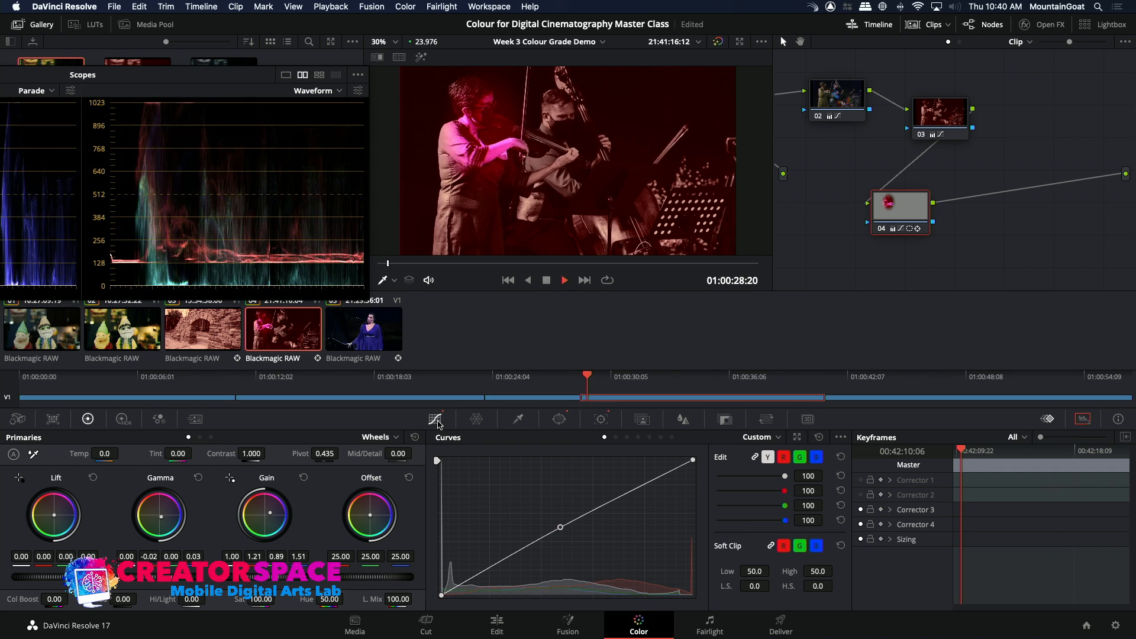
pyautogui.press('space')
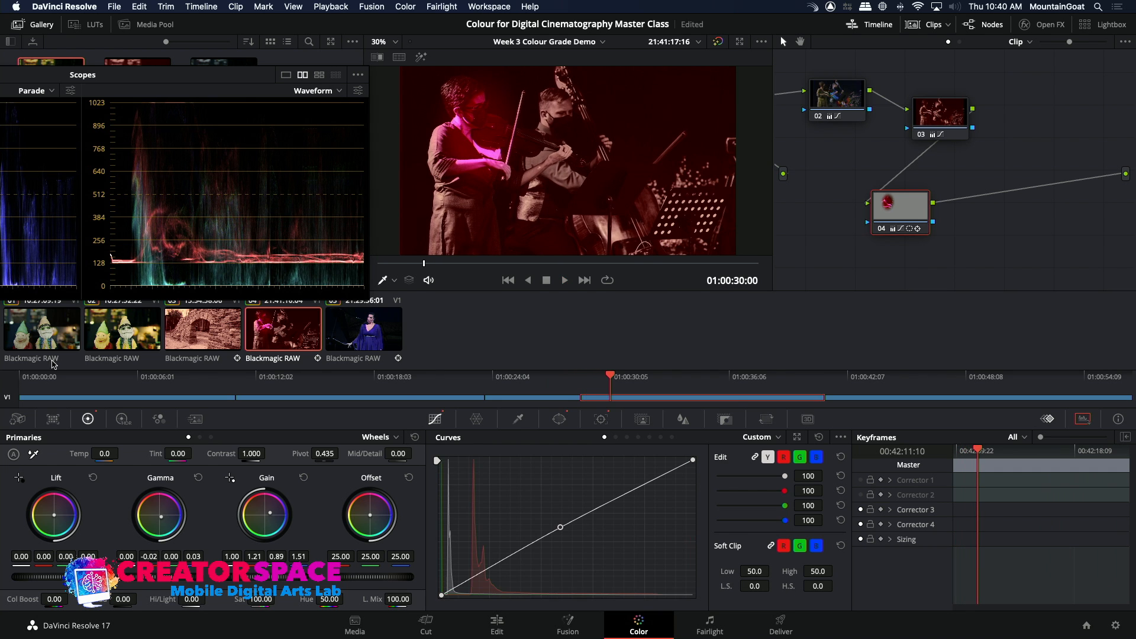
# Open the second gnome clip and move the Scopes window off the gallery and viewer.
pyautogui.click(237, 319)
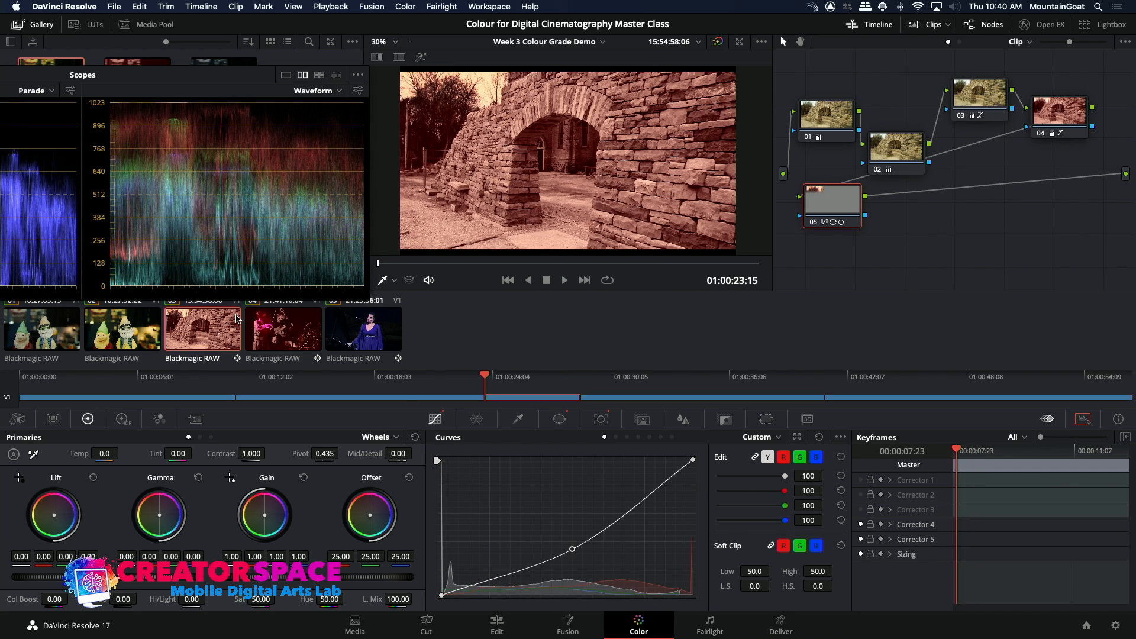
pyautogui.click(346, 329)
pyautogui.click(129, 329)
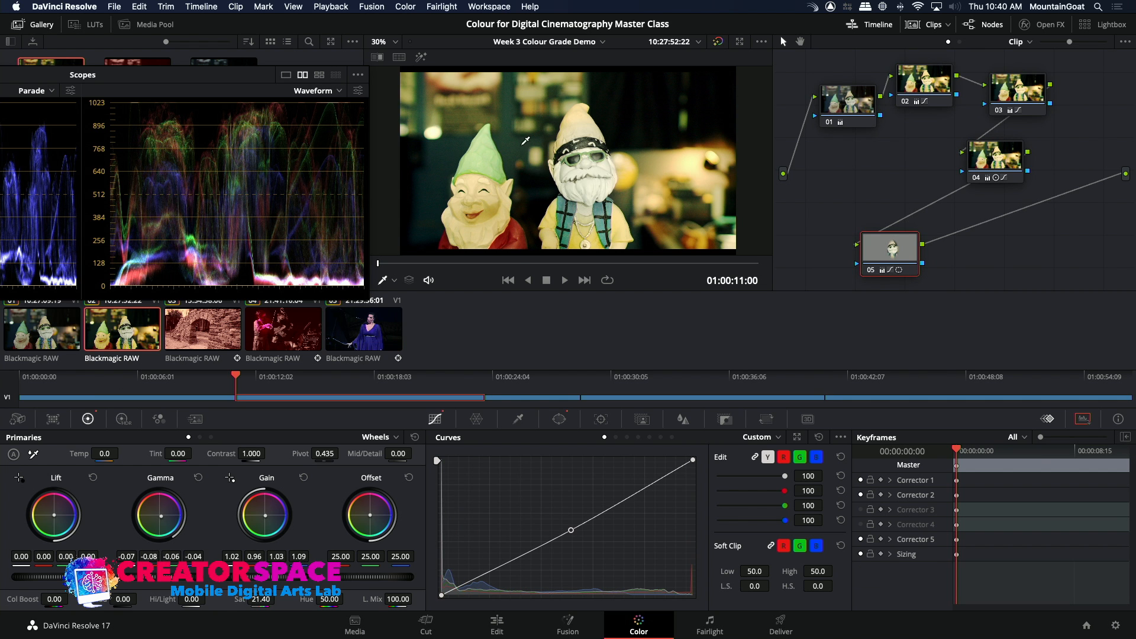
pyautogui.moveTo(194, 73); pyautogui.dragTo(731, 209)
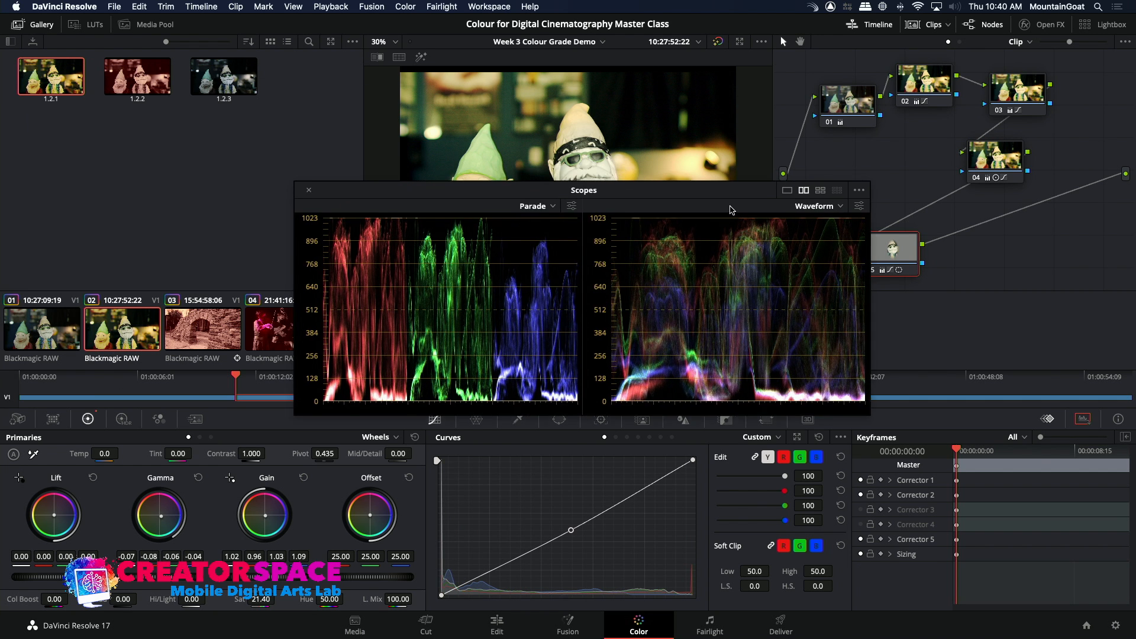
pyautogui.moveTo(725, 280); pyautogui.dragTo(740, 323)
# Preview the looks of gallery stills 1.2.1 and 1.2.3 on the second gnome clip.
pyautogui.click(230, 86)
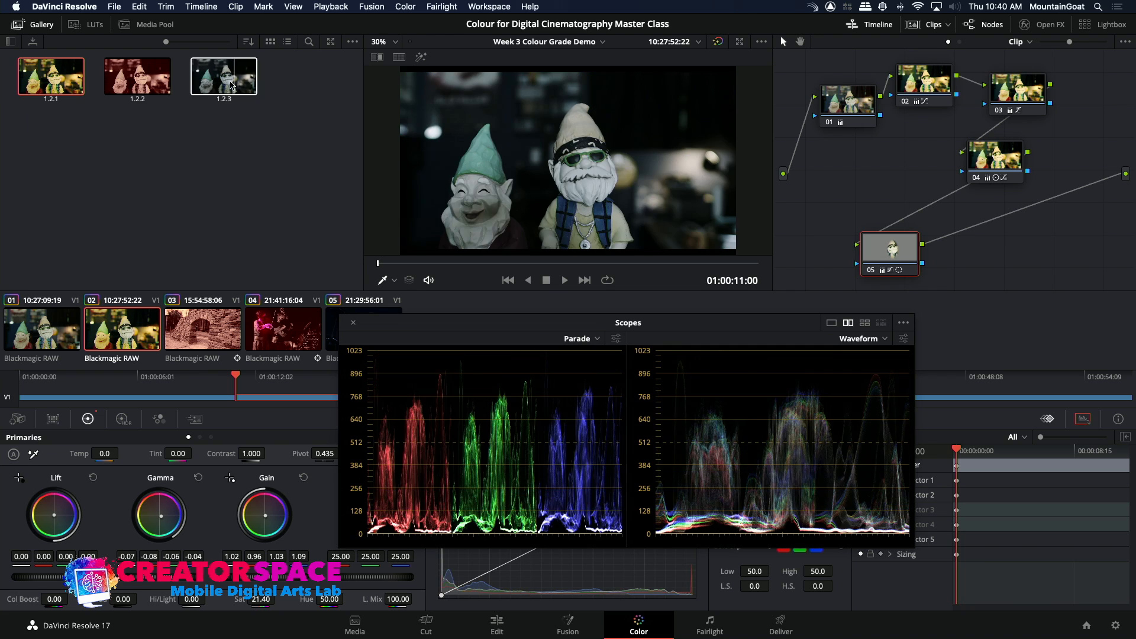
pyautogui.click(75, 79)
pyautogui.click(224, 77)
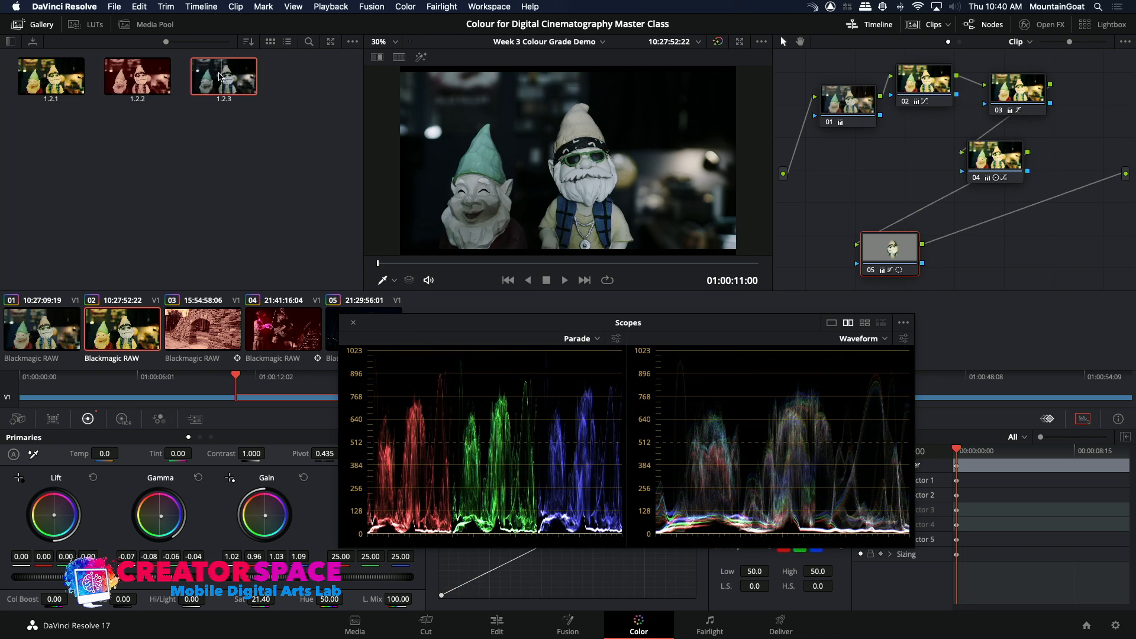
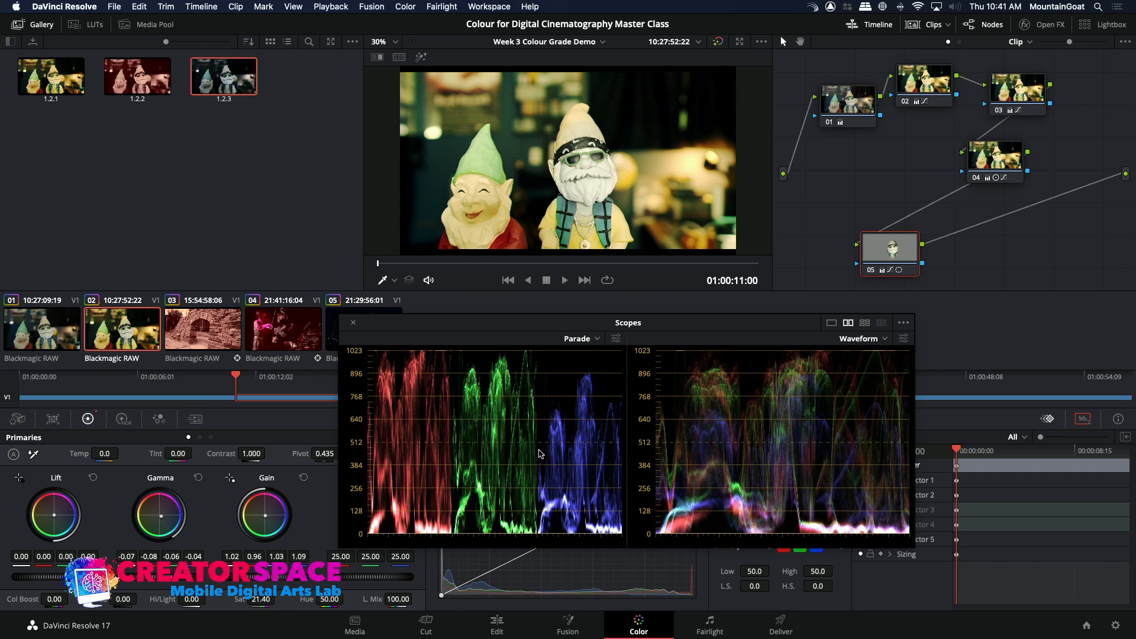
# Open the stone archway clip and raise the midtones of node 04's custom curve.
pyautogui.moveTo(463, 328); pyautogui.dragTo(394, 284)
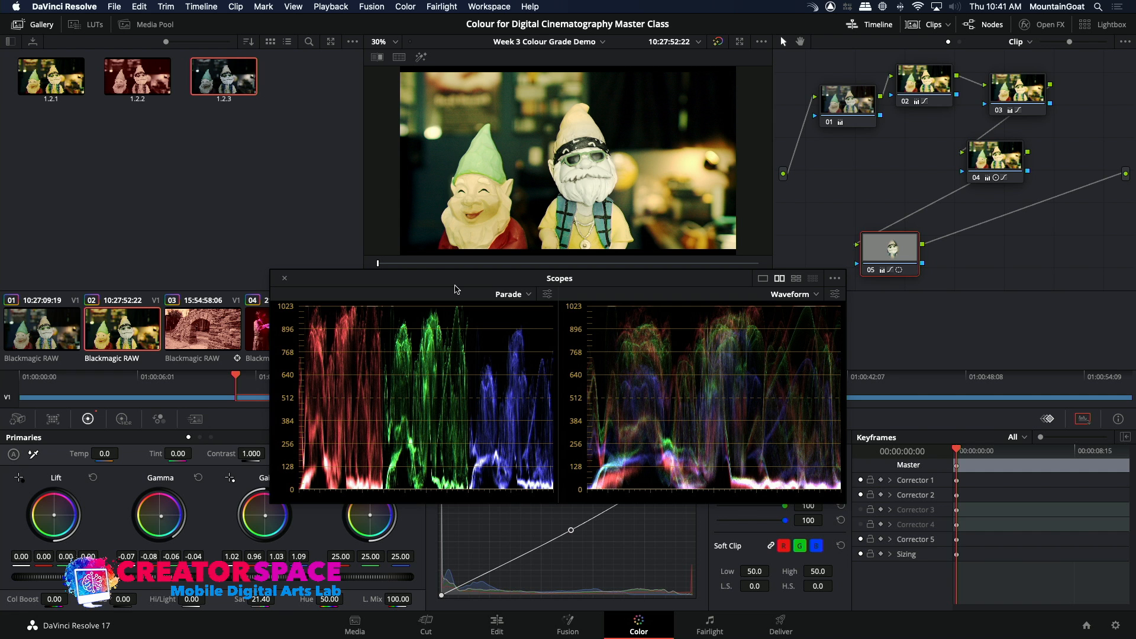
pyautogui.click(216, 336)
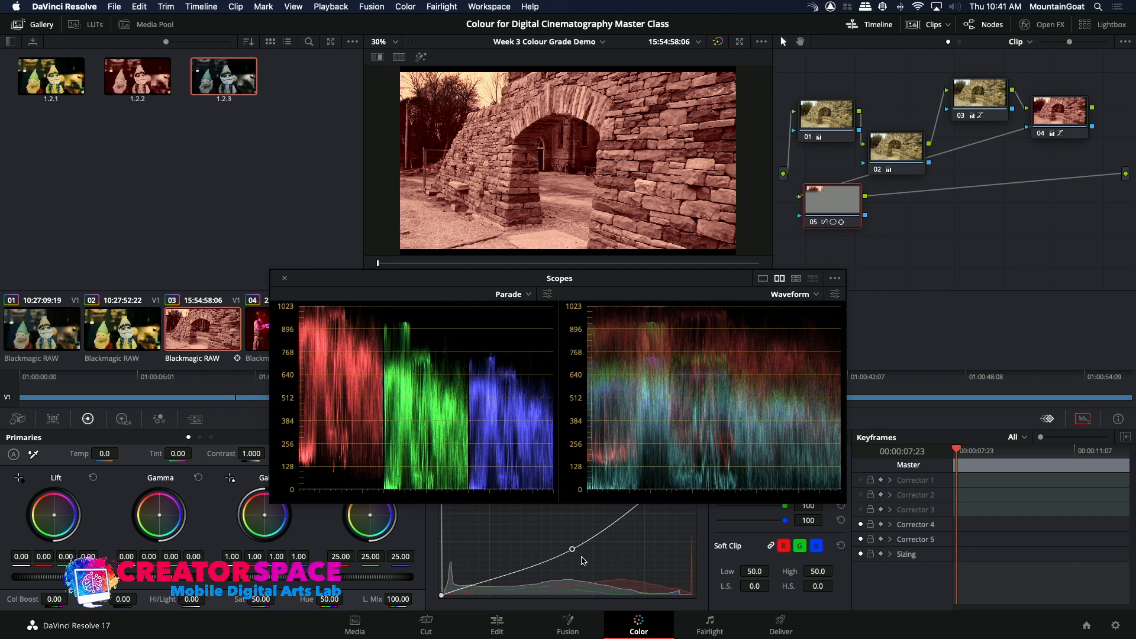
pyautogui.click(1059, 116)
pyautogui.moveTo(560, 543)
pyautogui.mouseDown()
pyautogui.moveTo(551, 484)
pyautogui.moveTo(559, 490)
pyautogui.mouseUp()
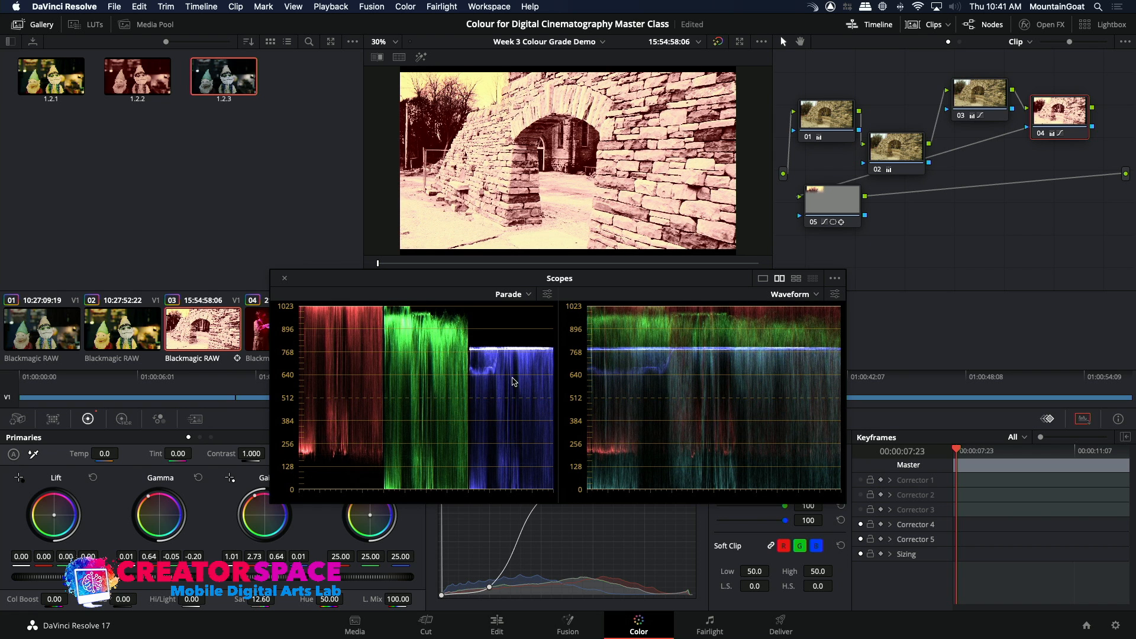
# Enable Make broadcast safe with IRE levels of -20 - 120 in the project's color management settings, and save them.
pyautogui.click(110, 7)
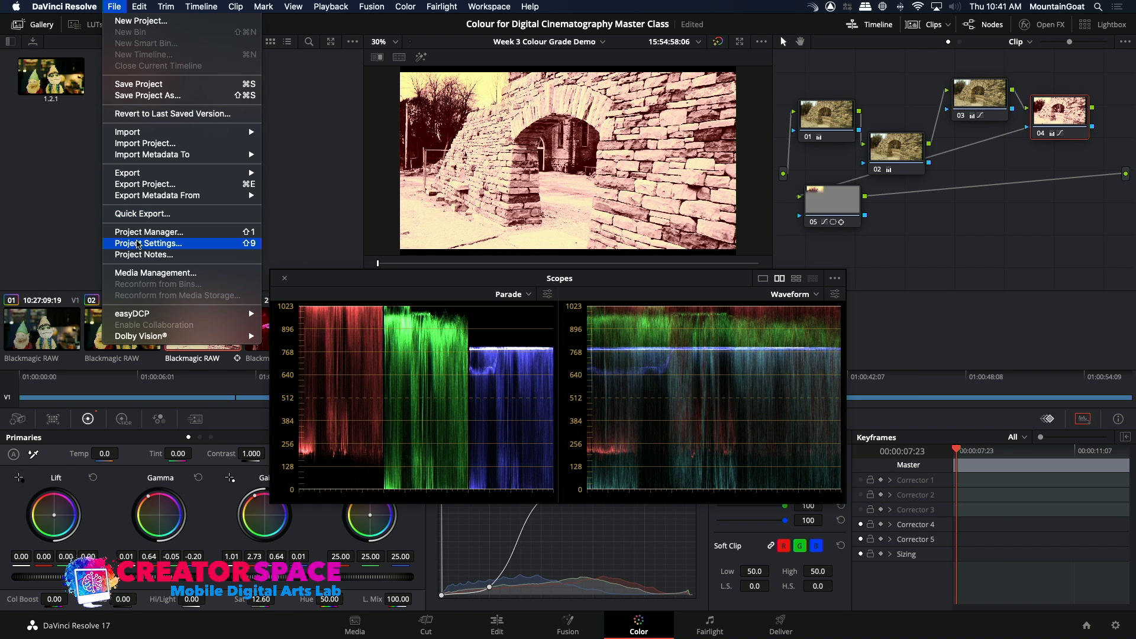
pyautogui.click(139, 243)
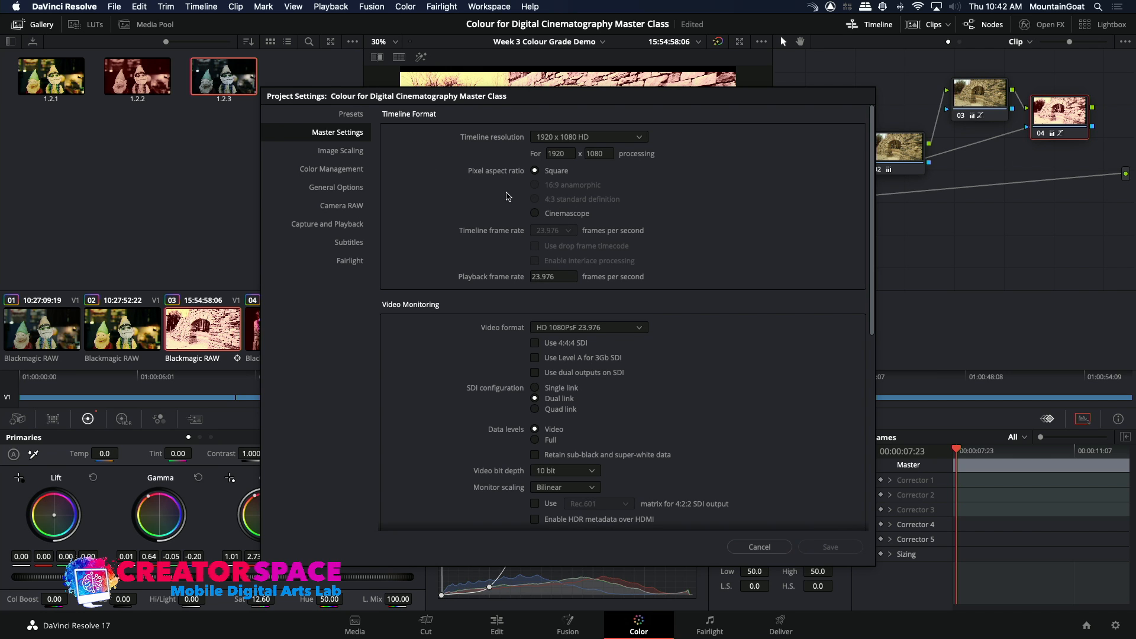
pyautogui.moveTo(871, 266); pyautogui.dragTo(869, 407)
pyautogui.scroll(-3, 869, 407)
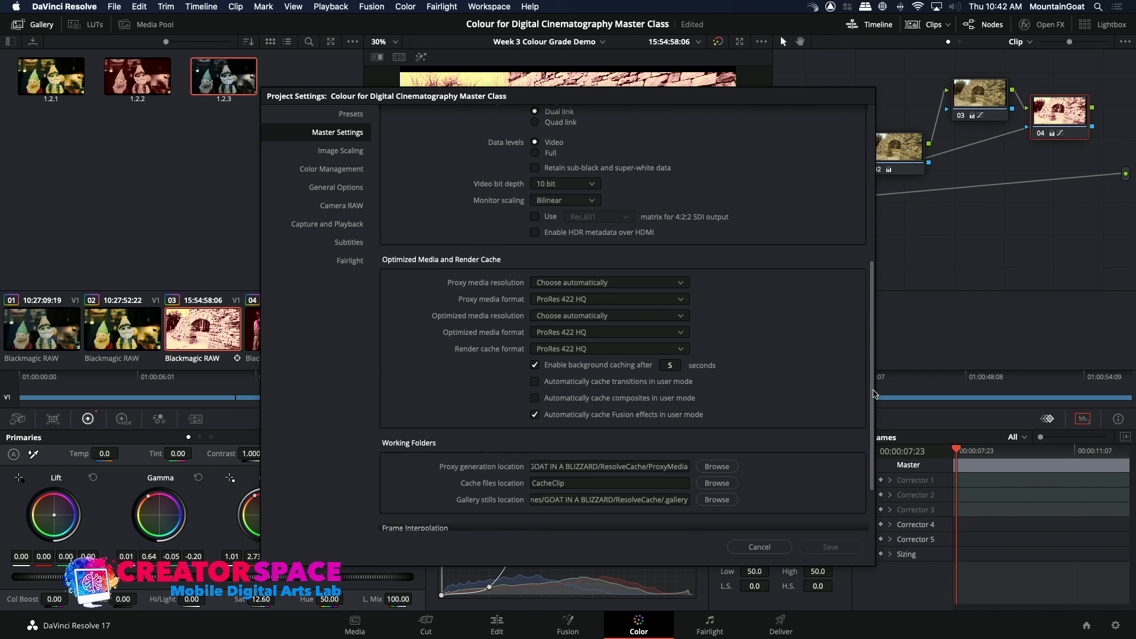
pyautogui.scroll(3, 873, 394)
pyautogui.scroll(-1, 873, 393)
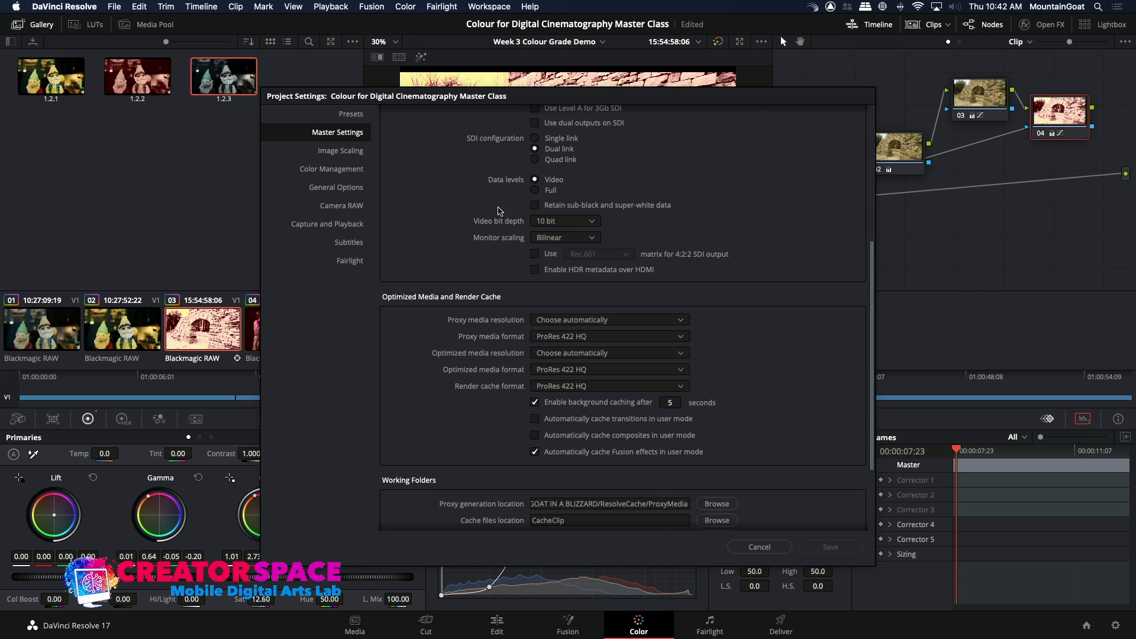
pyautogui.click(343, 170)
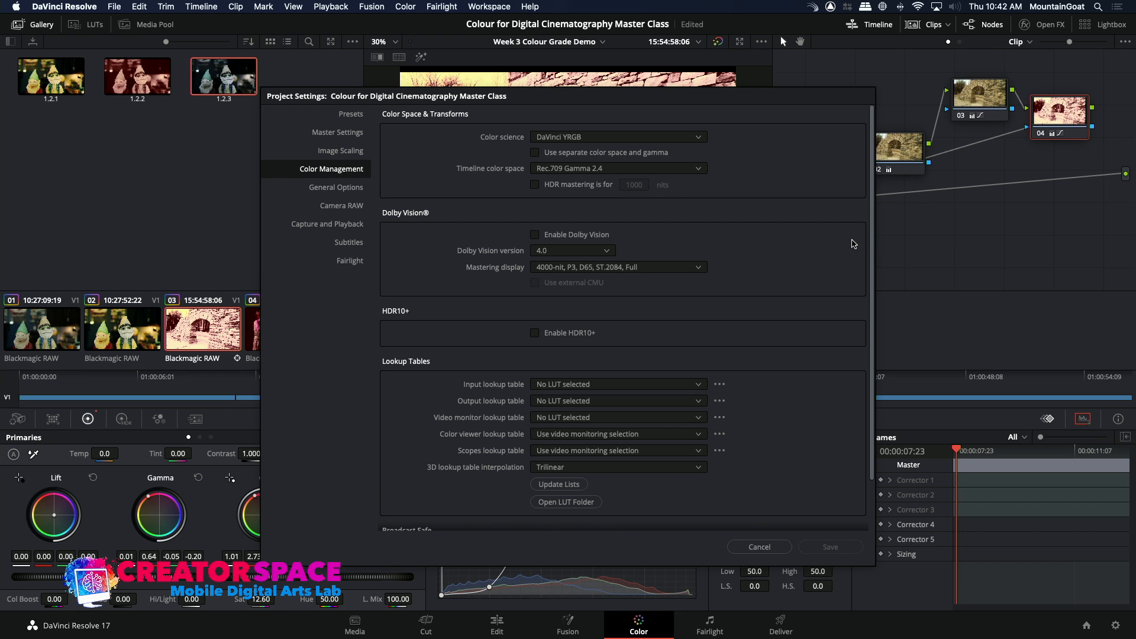
pyautogui.click(354, 137)
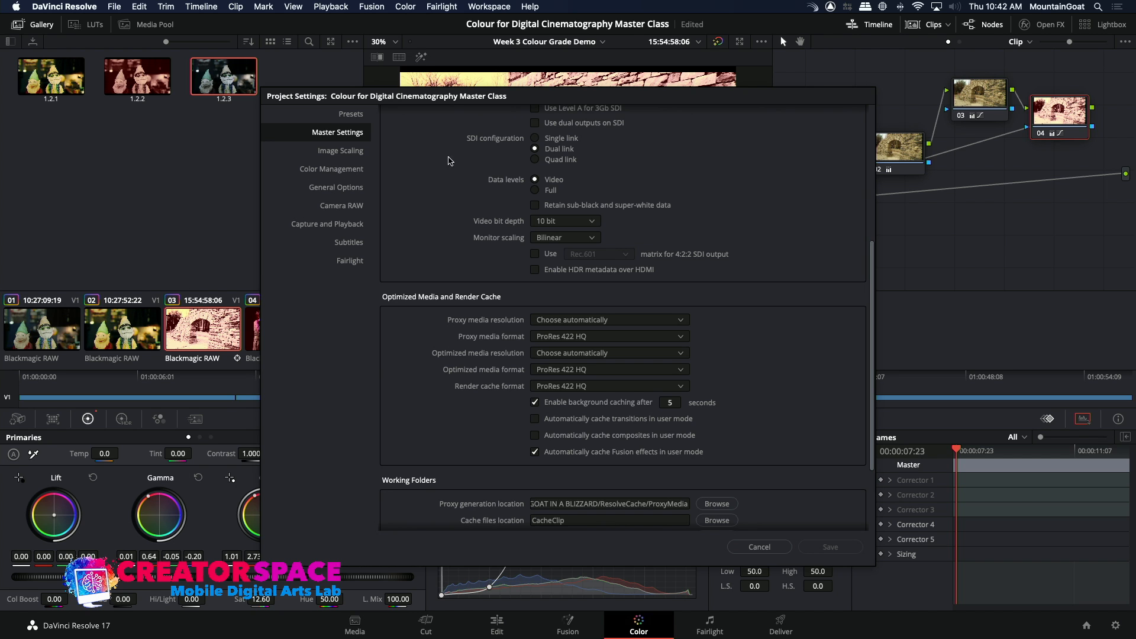
pyautogui.click(345, 168)
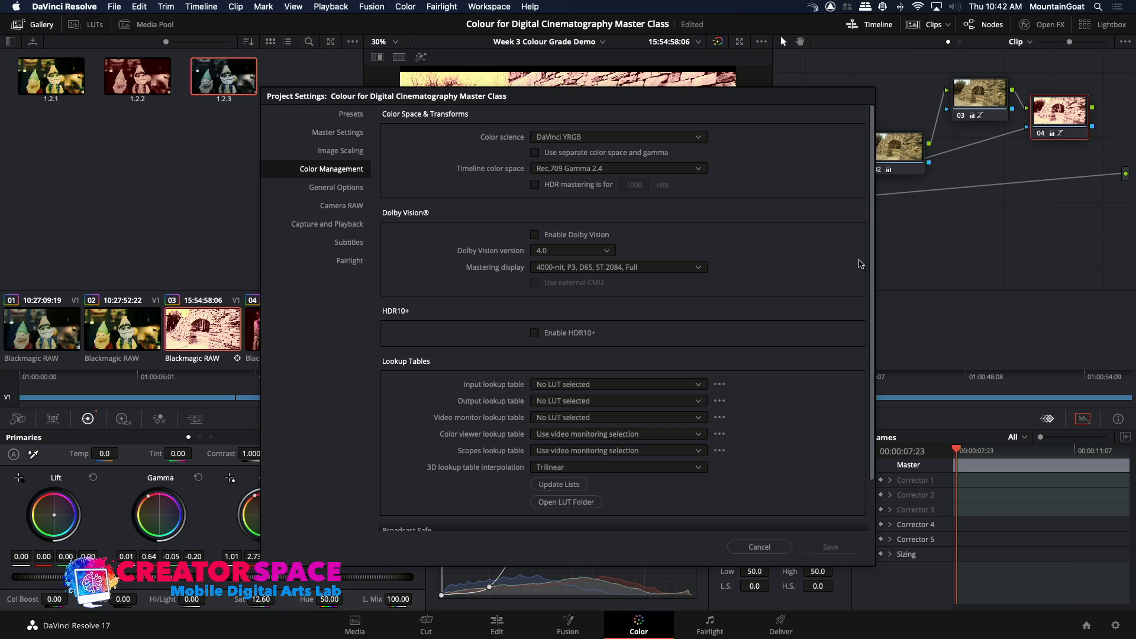
pyautogui.moveTo(871, 267); pyautogui.dragTo(871, 373)
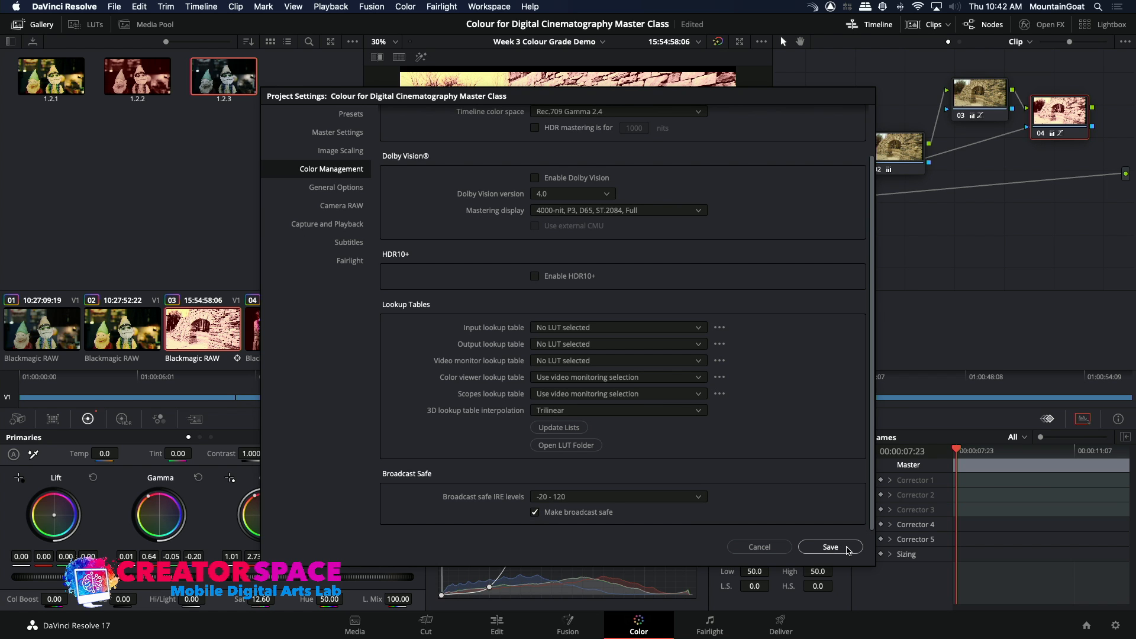
pyautogui.click(829, 546)
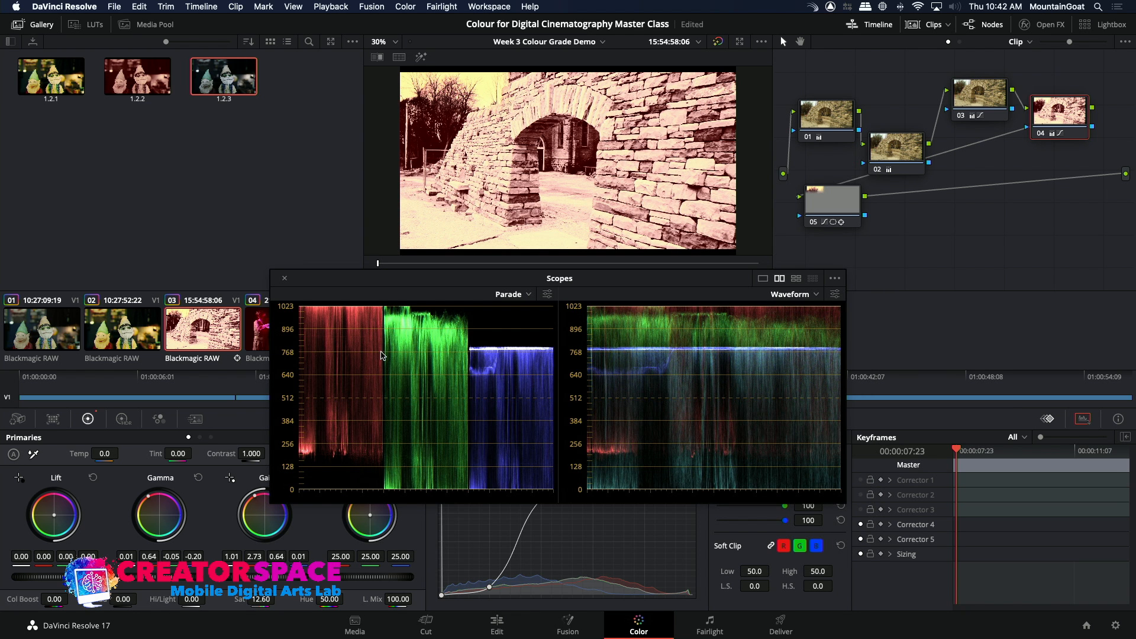
# Lift the shadow point of node 04's custom curve slightly, and save the project settings with broadcast safe IRE levels of 0 - 100.
pyautogui.moveTo(490, 587)
pyautogui.mouseDown()
pyautogui.moveTo(510, 609)
pyautogui.moveTo(499, 547)
pyautogui.moveTo(505, 582)
pyautogui.moveTo(491, 577)
pyautogui.mouseUp()
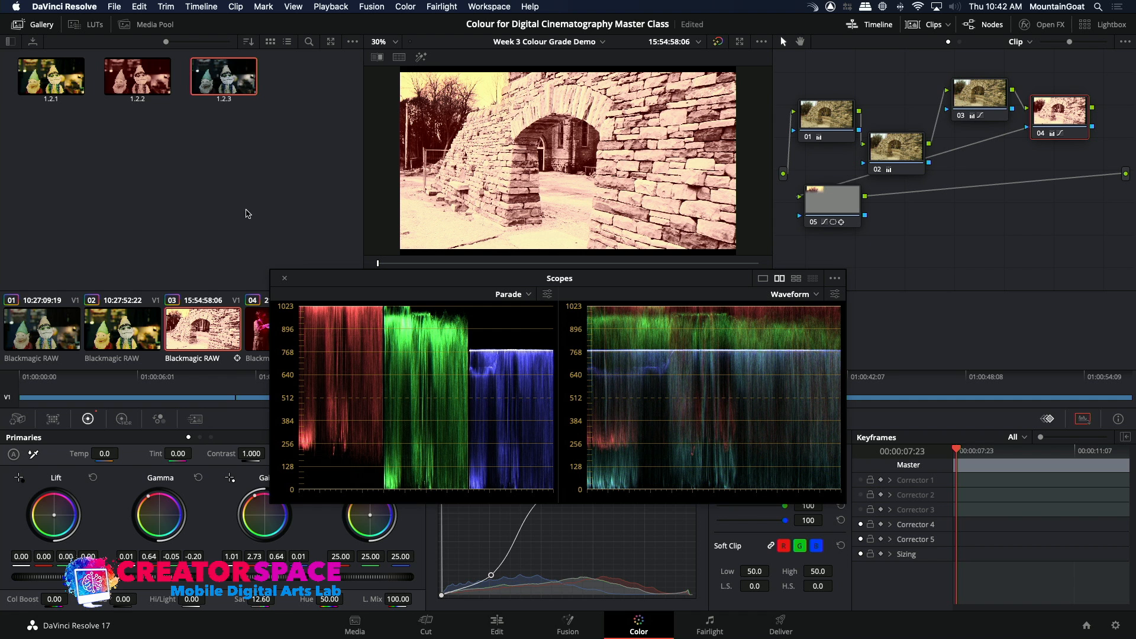
pyautogui.click(114, 6)
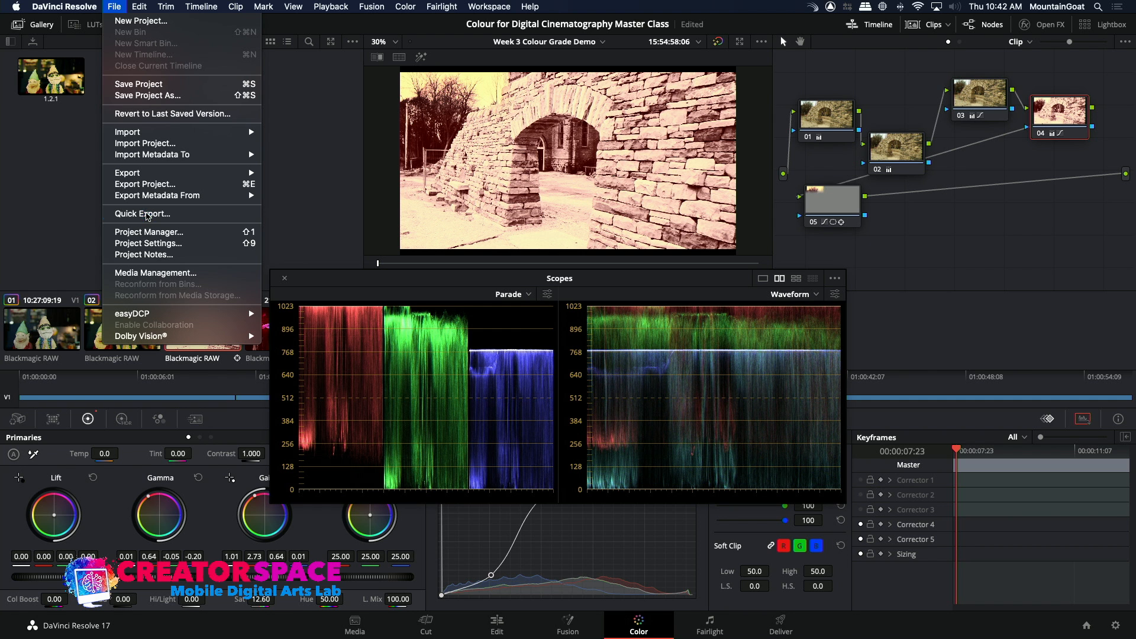
pyautogui.click(269, 252)
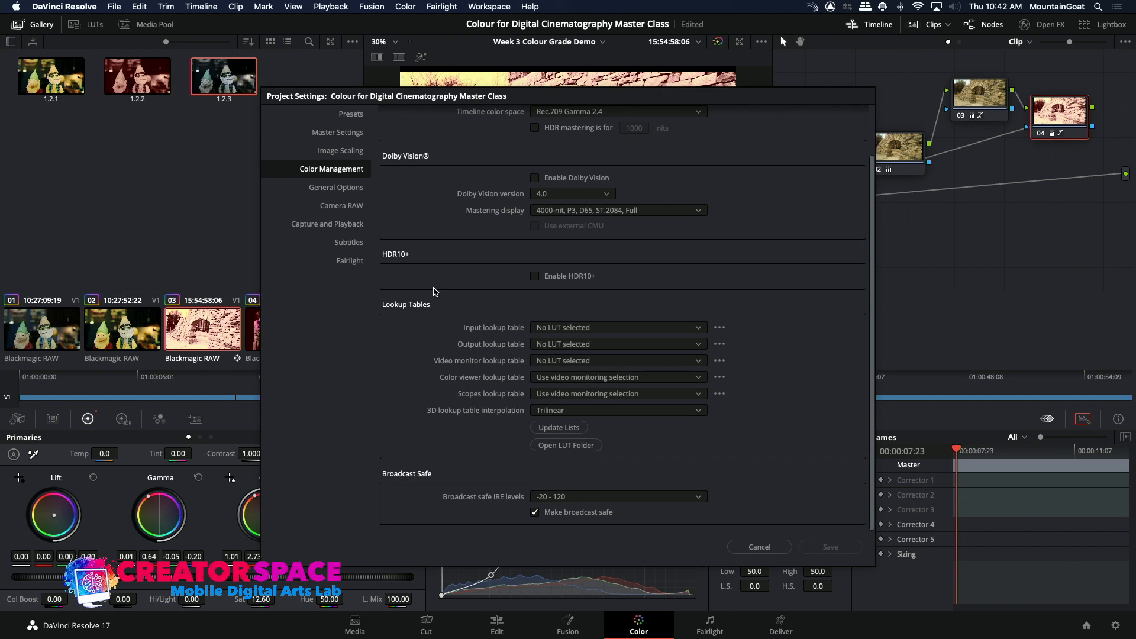
pyautogui.click(600, 498)
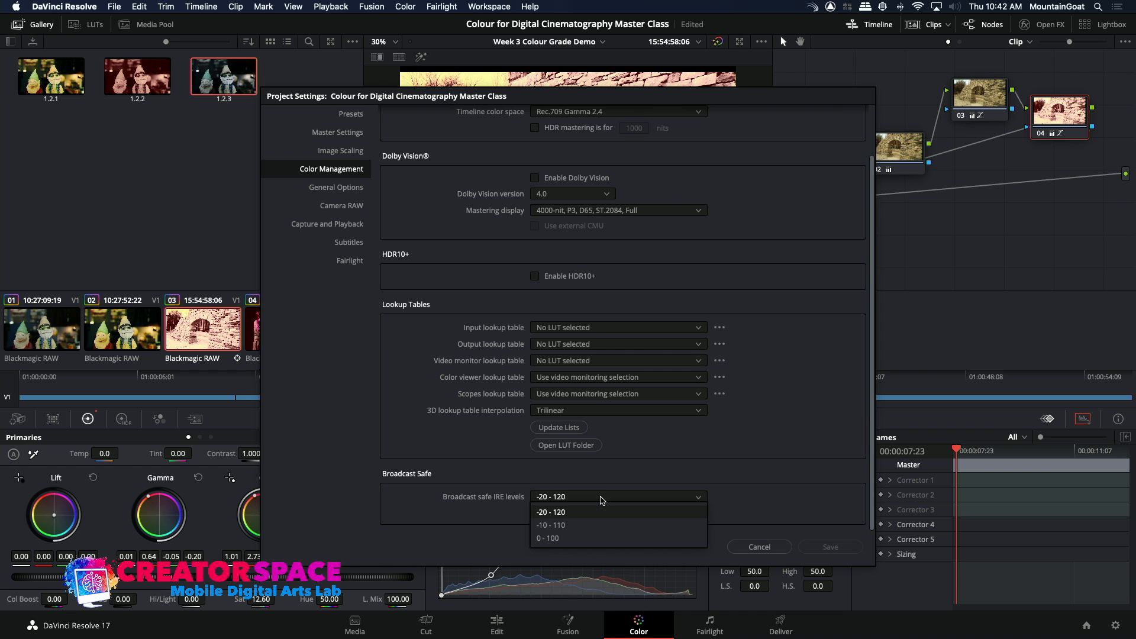
pyautogui.click(583, 538)
pyautogui.click(535, 512)
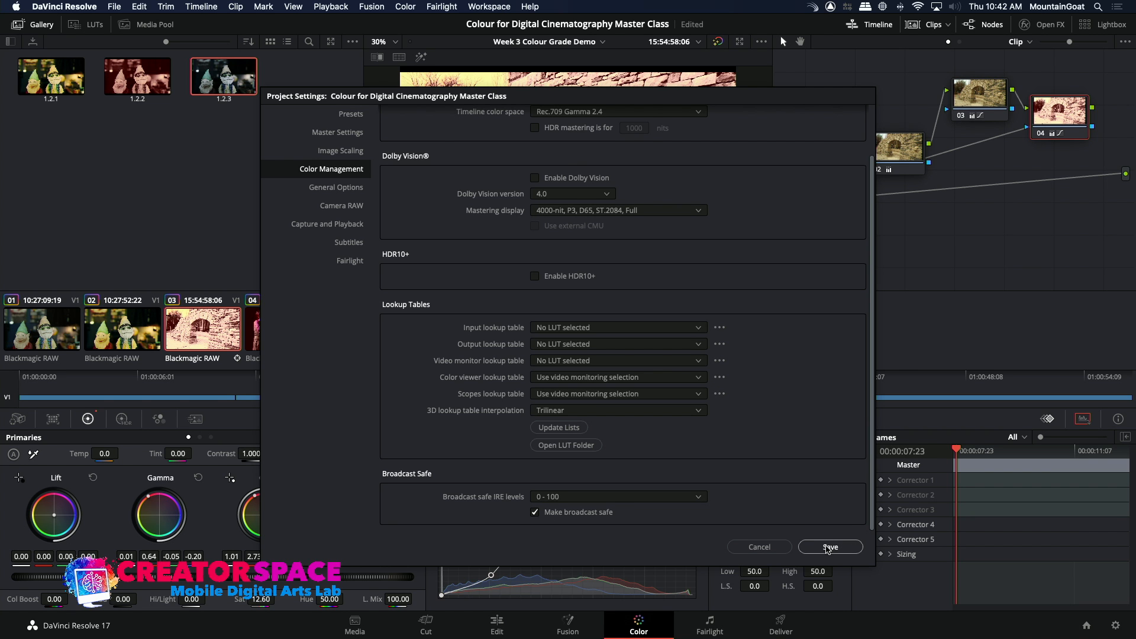
pyautogui.click(828, 548)
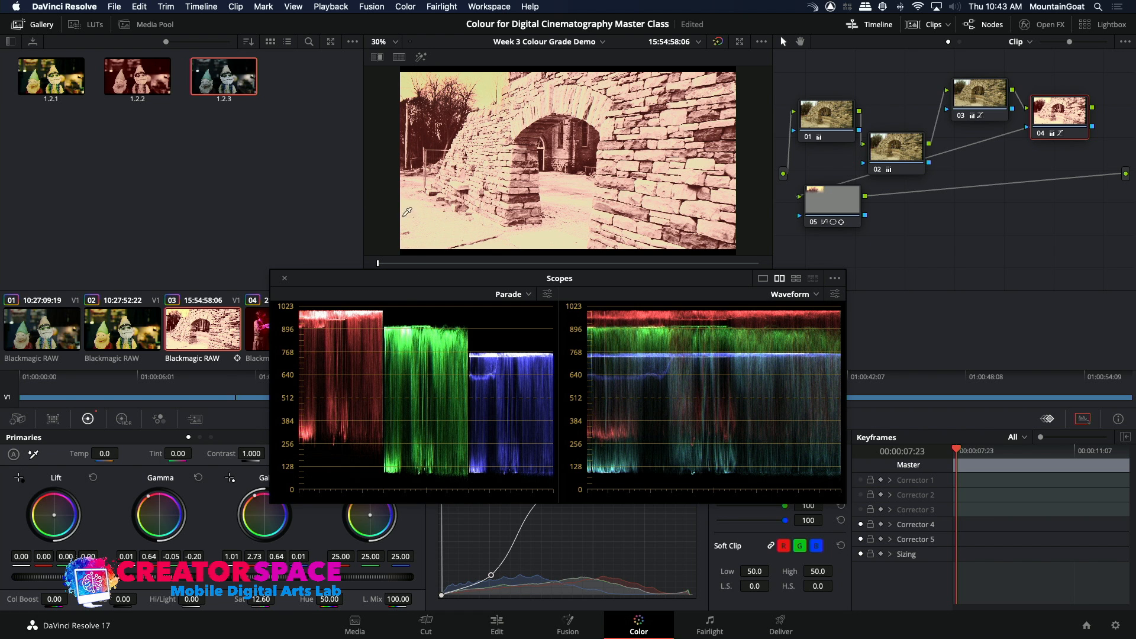
# Turn off Make broadcast safe in the project's color management settings and save, keeping the Scopes window clear for comparison.
pyautogui.moveTo(450, 278); pyautogui.dragTo(706, 213)
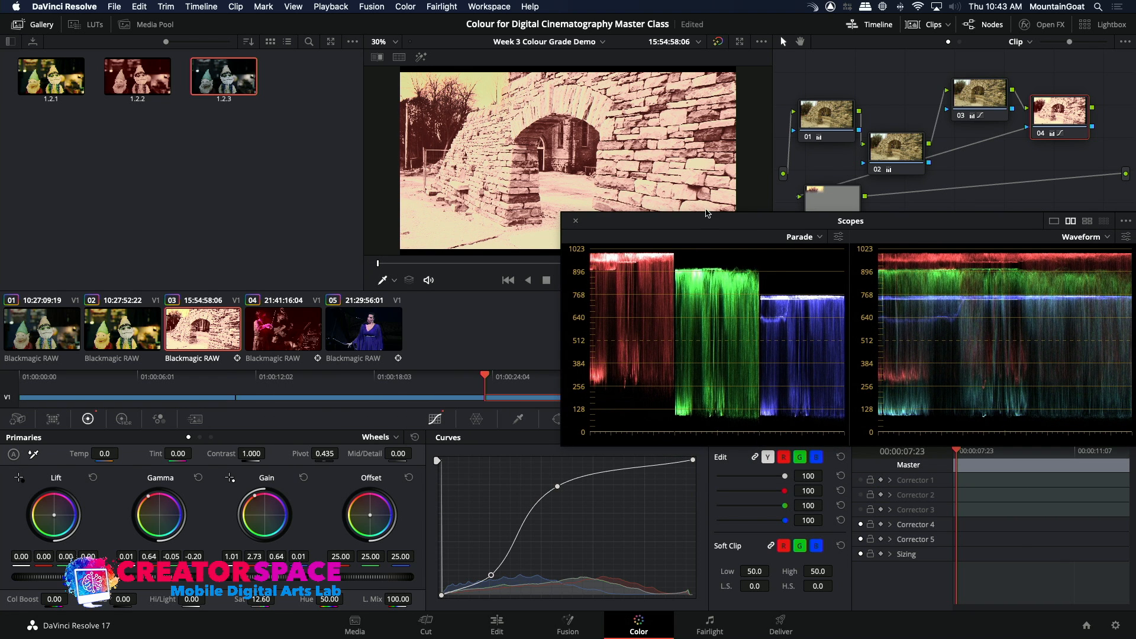
pyautogui.click(111, 6)
pyautogui.click(145, 247)
pyautogui.moveTo(525, 98); pyautogui.dragTo(160, 56)
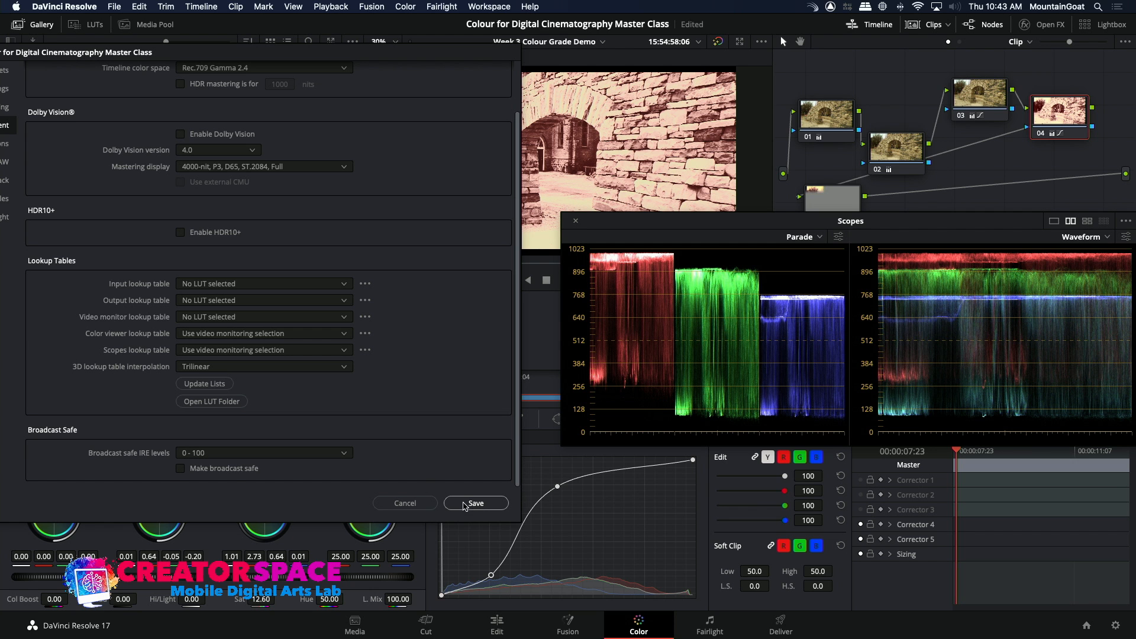
pyautogui.click(470, 503)
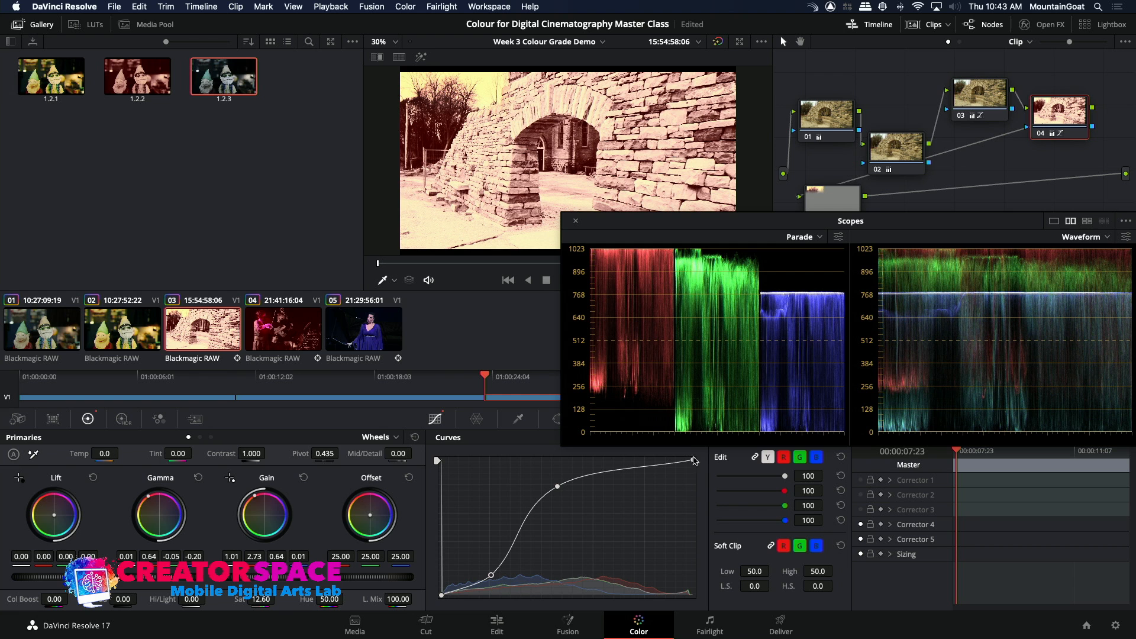
pyautogui.press('super+s')
# Re-enable Make broadcast safe with IRE levels of 0 - 100 in the project settings, and save them.
pyautogui.click(114, 7)
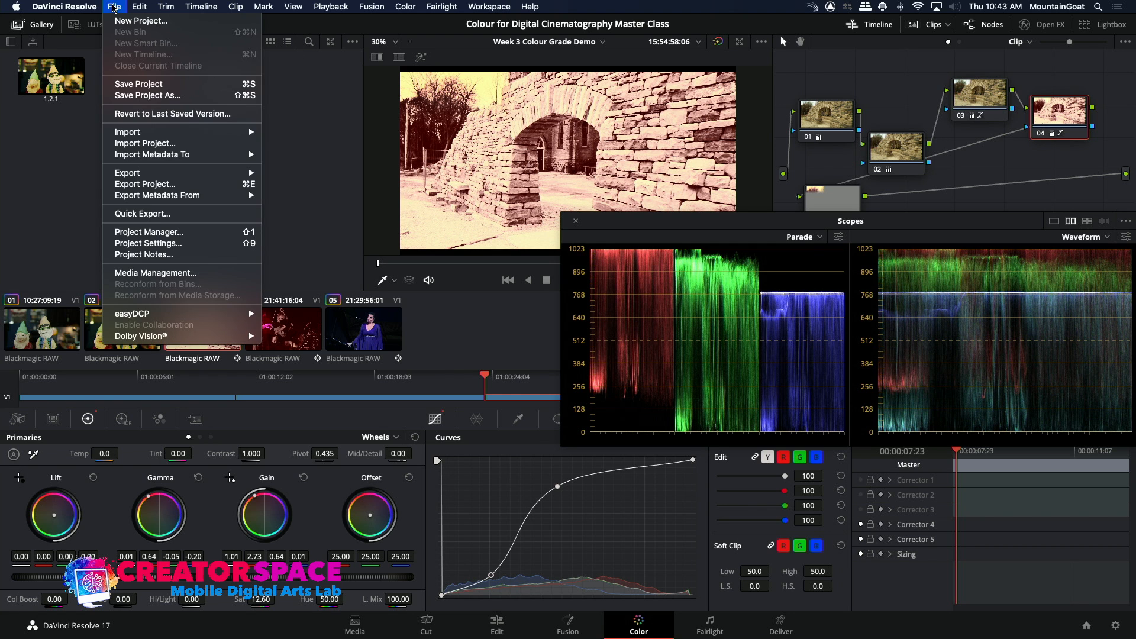
pyautogui.click(156, 247)
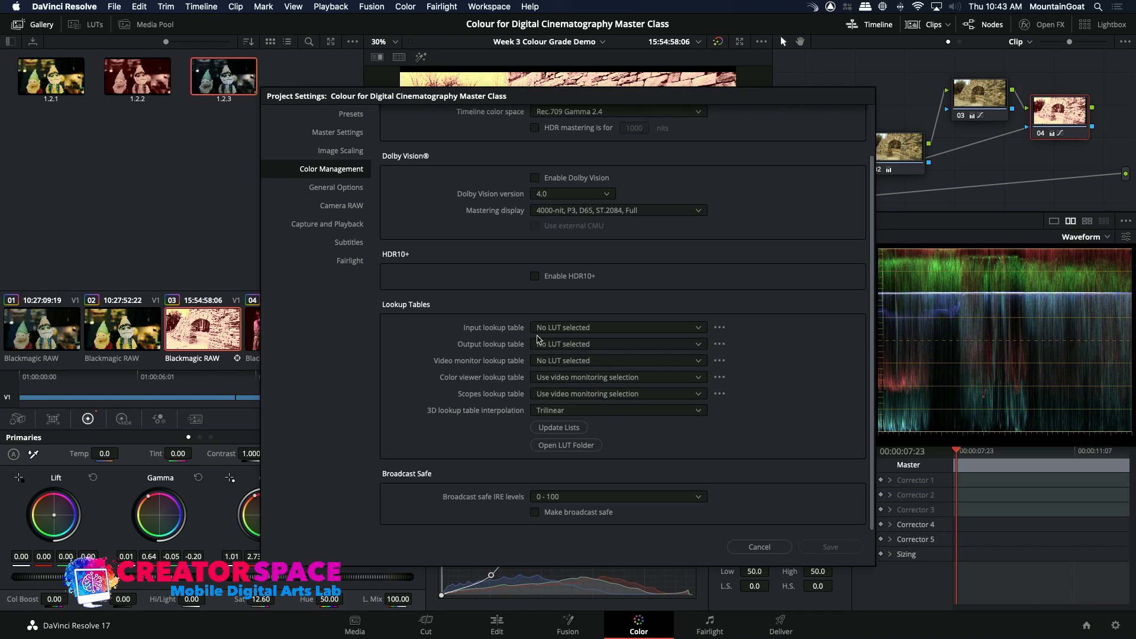
pyautogui.click(571, 501)
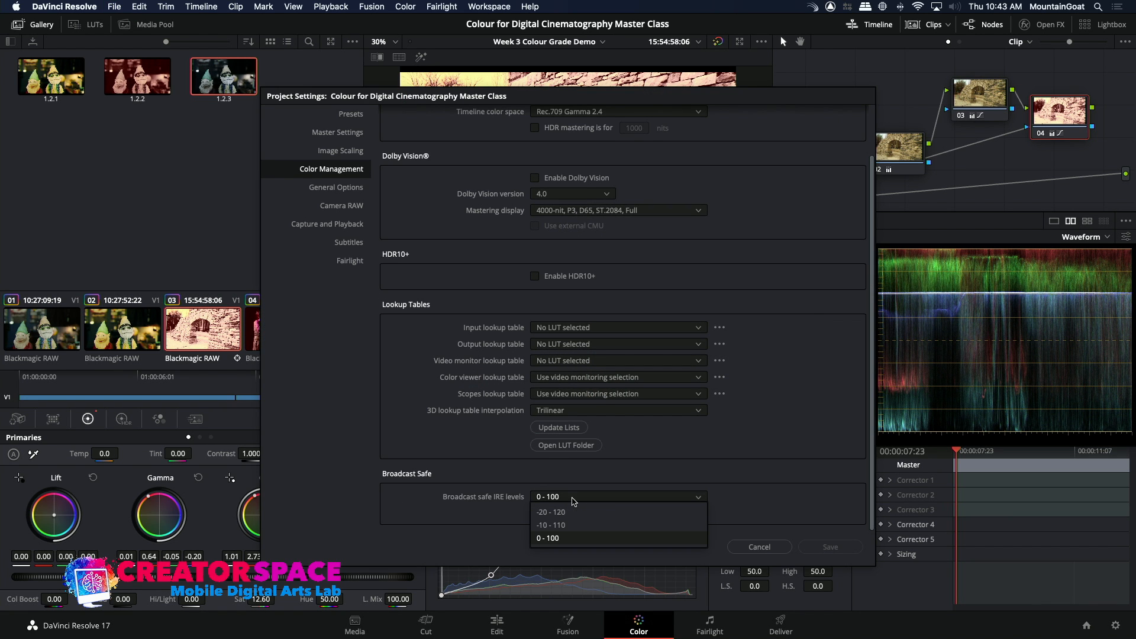
pyautogui.click(556, 541)
pyautogui.click(535, 513)
pyautogui.moveTo(780, 94); pyautogui.dragTo(310, 18)
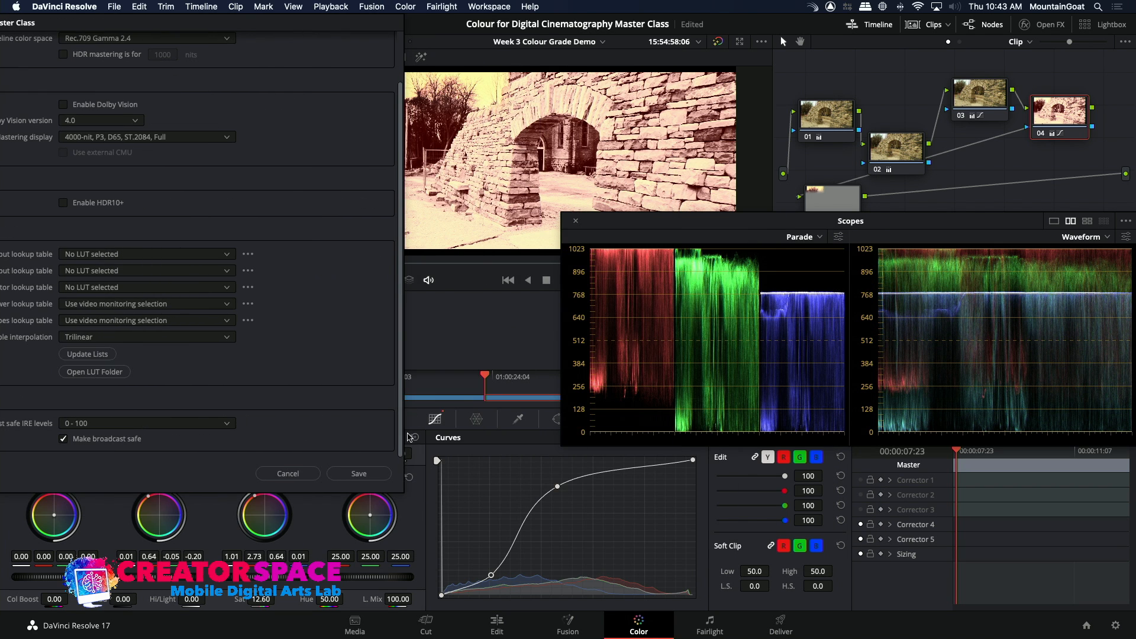
pyautogui.click(361, 473)
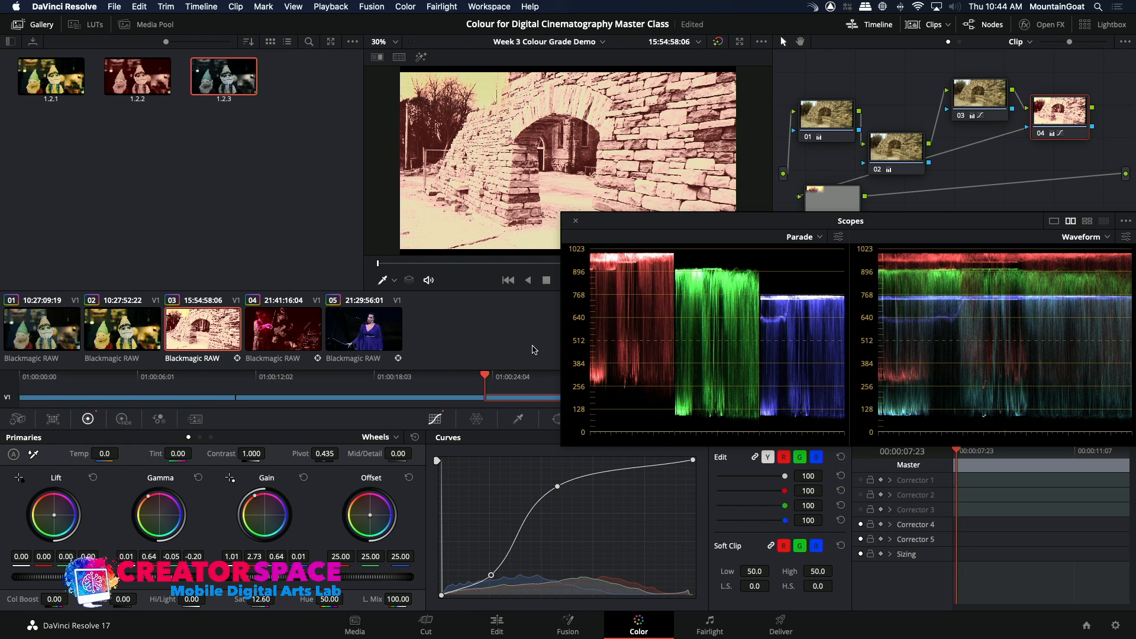
# Set the project's broadcast safe IRE levels to -10 - 110 in the color management settings, and save them while keeping the Scopes window uncovered.
pyautogui.click(114, 6)
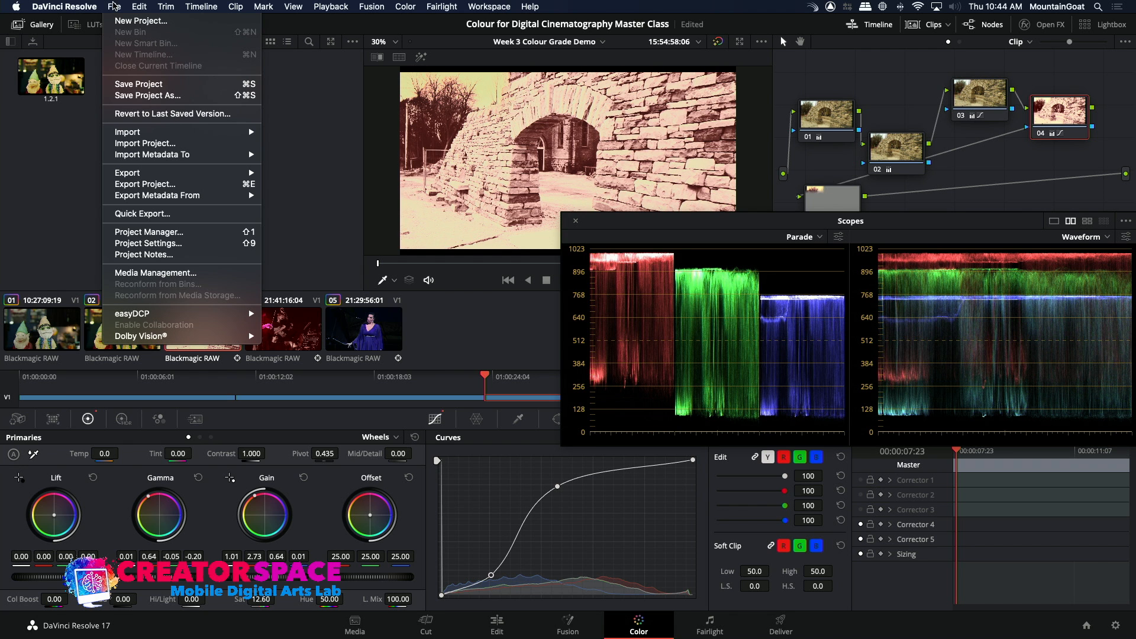
pyautogui.click(166, 243)
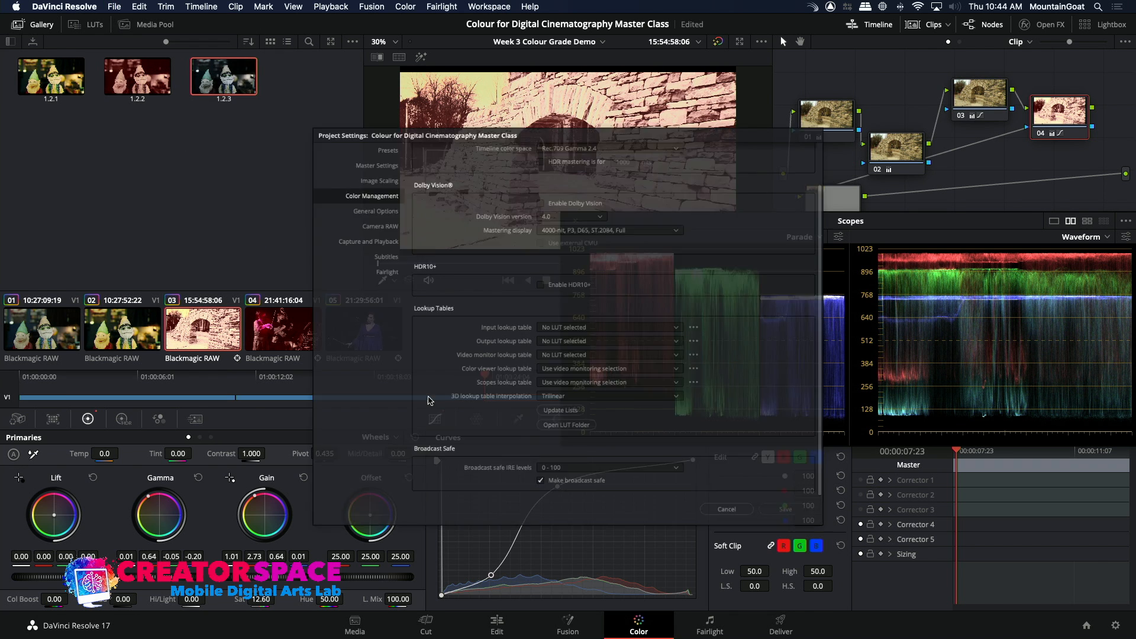
pyautogui.click(553, 497)
pyautogui.click(550, 524)
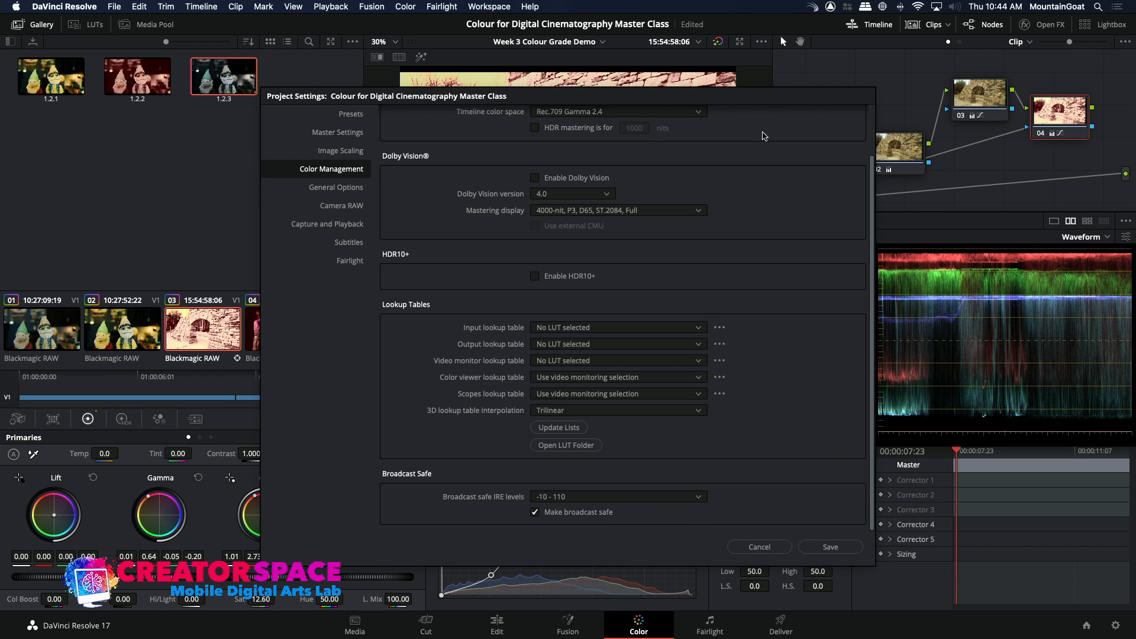
pyautogui.moveTo(769, 101); pyautogui.dragTo(369, 103)
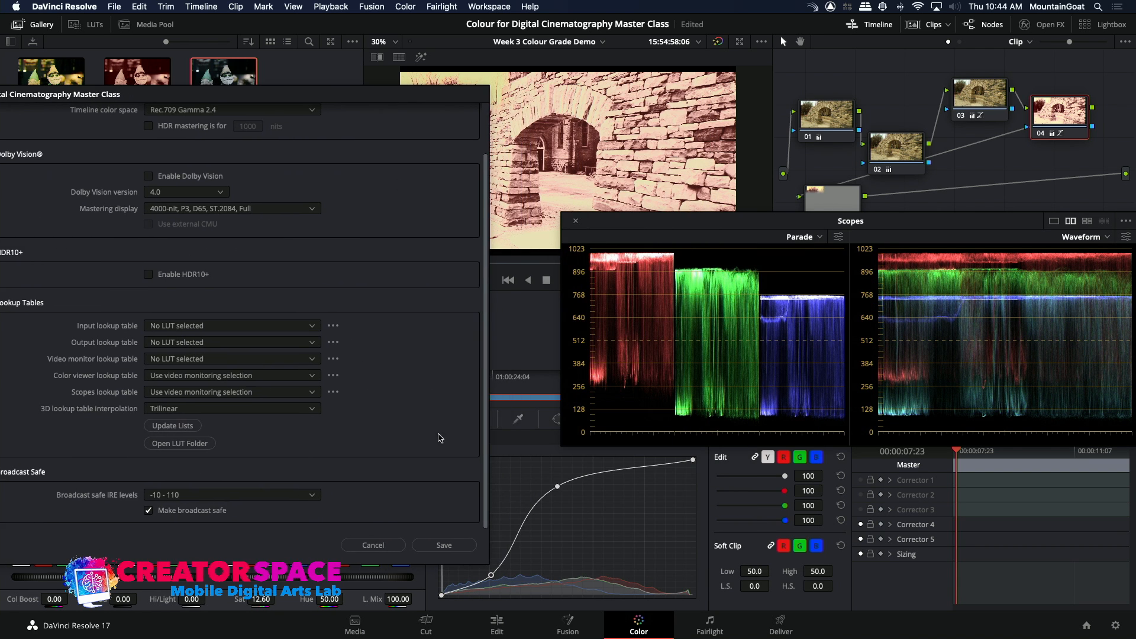
pyautogui.click(443, 545)
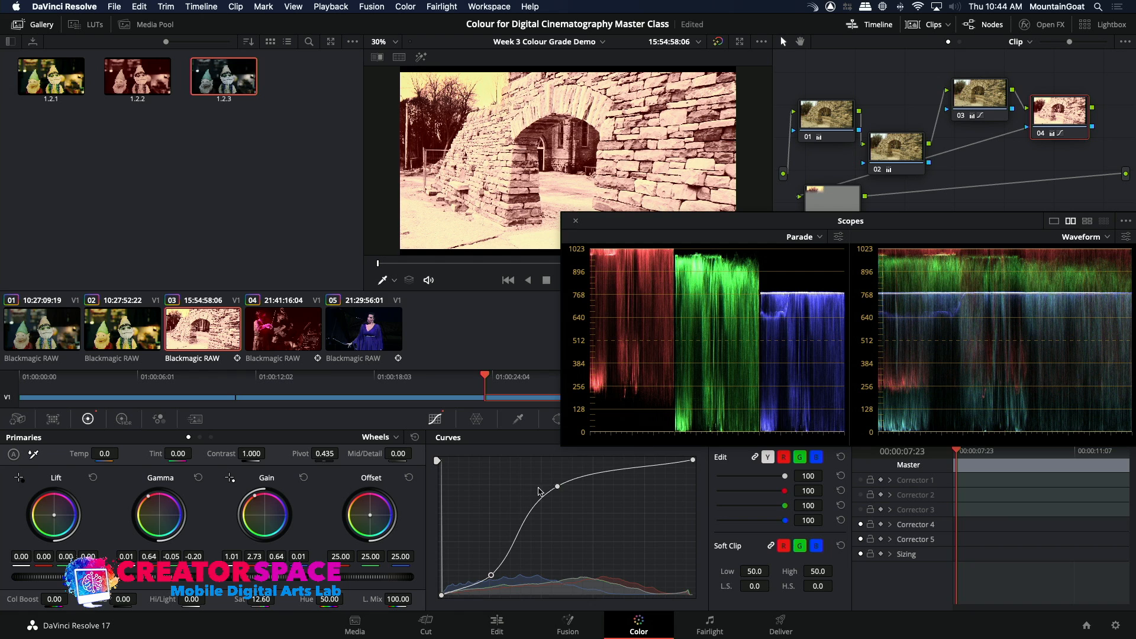
# Raise the highlight point of node 04's custom curve to the maximum, and save the project settings with broadcast safe IRE levels of -20 - 120.
pyautogui.moveTo(557, 487); pyautogui.dragTo(560, 448)
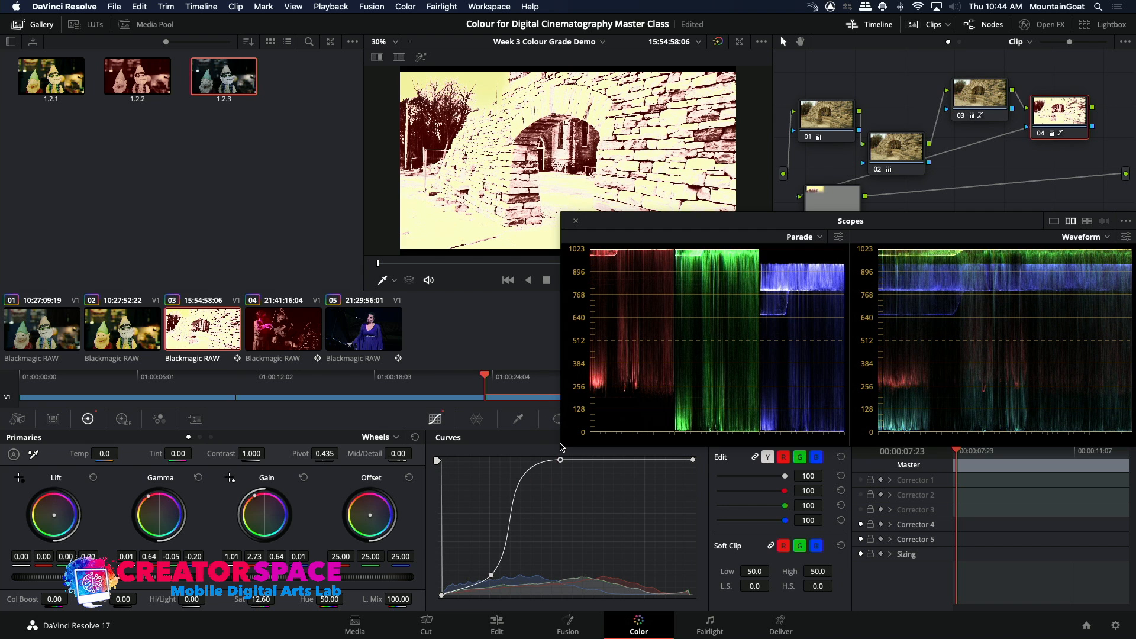
pyautogui.click(112, 7)
pyautogui.click(148, 243)
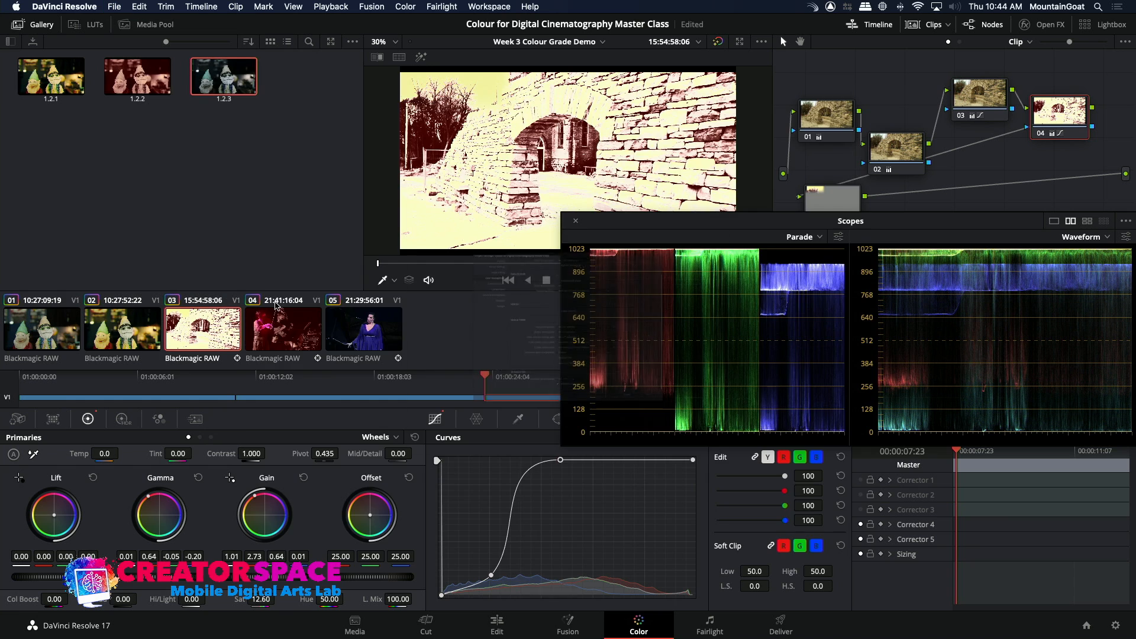
pyautogui.click(557, 500)
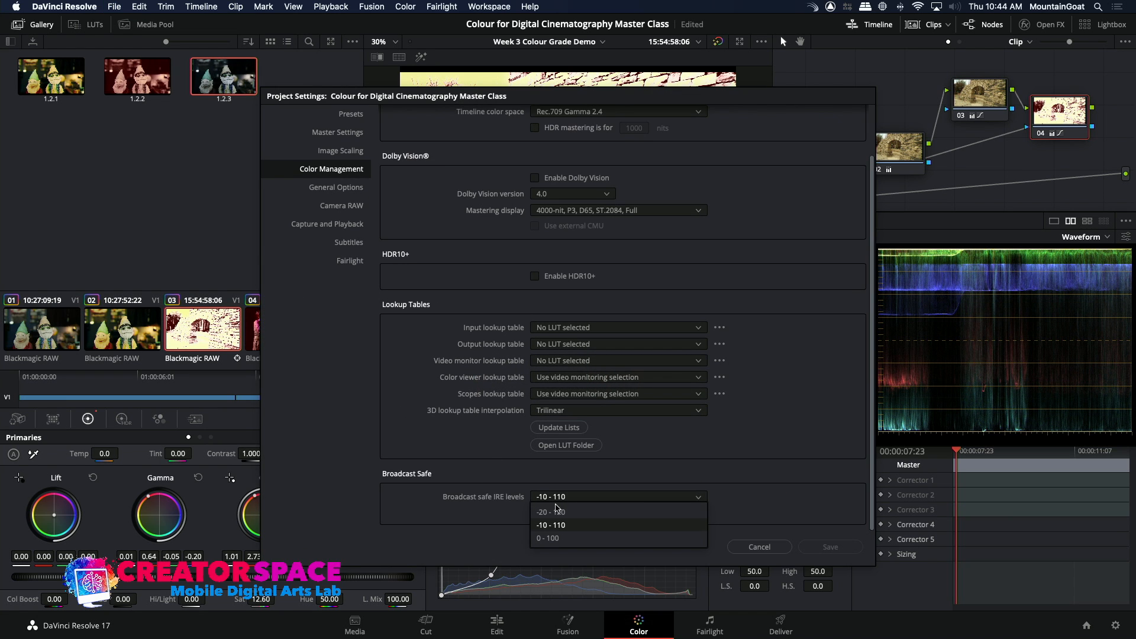
pyautogui.click(556, 522)
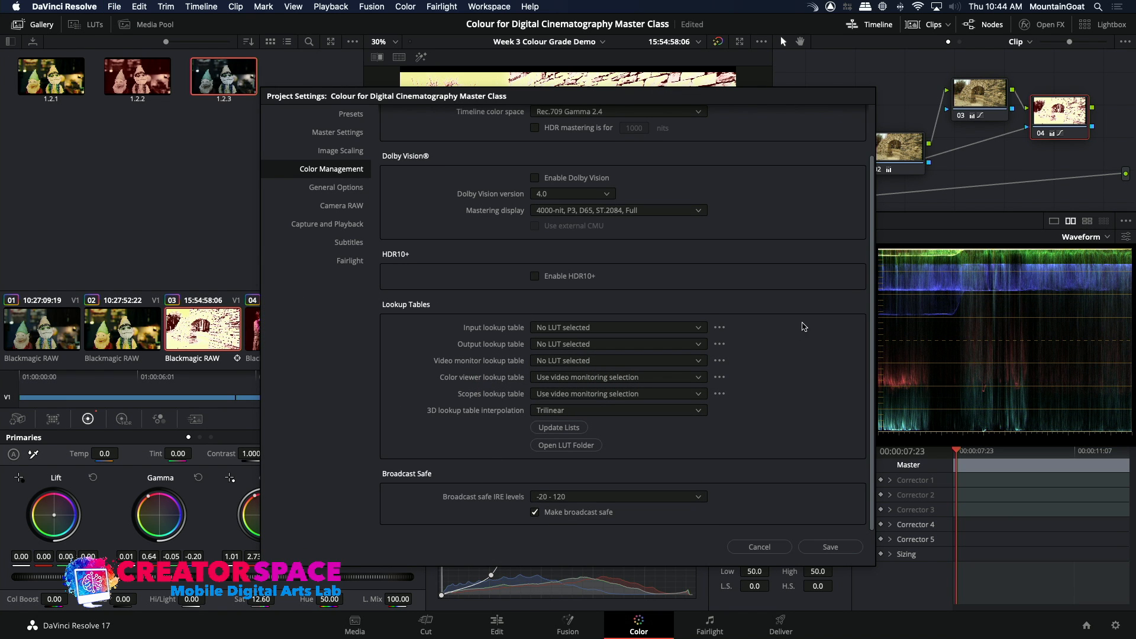
pyautogui.moveTo(793, 97); pyautogui.dragTo(430, 24)
pyautogui.click(441, 473)
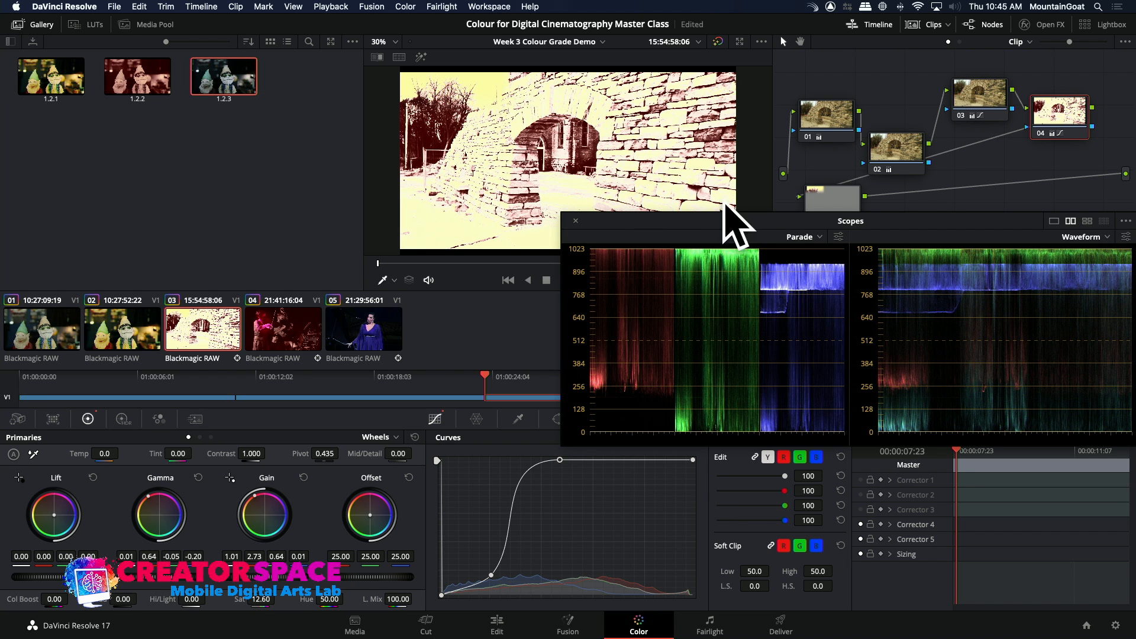
# Lower the highlight point of node 04's custom curve to just above the diagonal for a gentle contrast curve.
pyautogui.moveTo(560, 461); pyautogui.dragTo(582, 526)
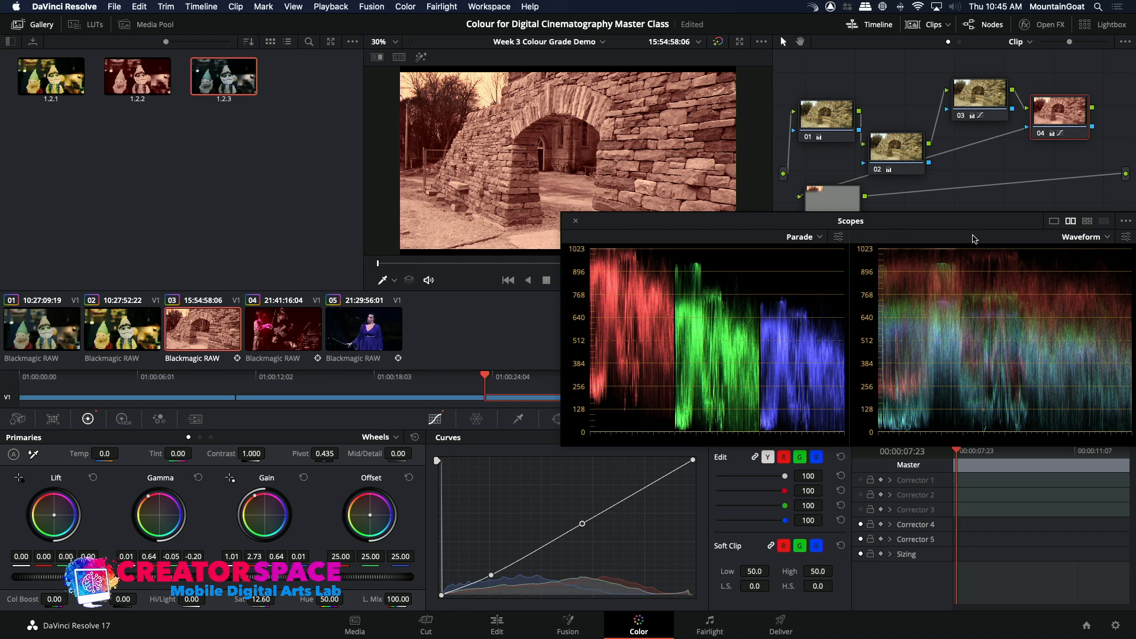
pyautogui.moveTo(582, 523); pyautogui.dragTo(577, 516)
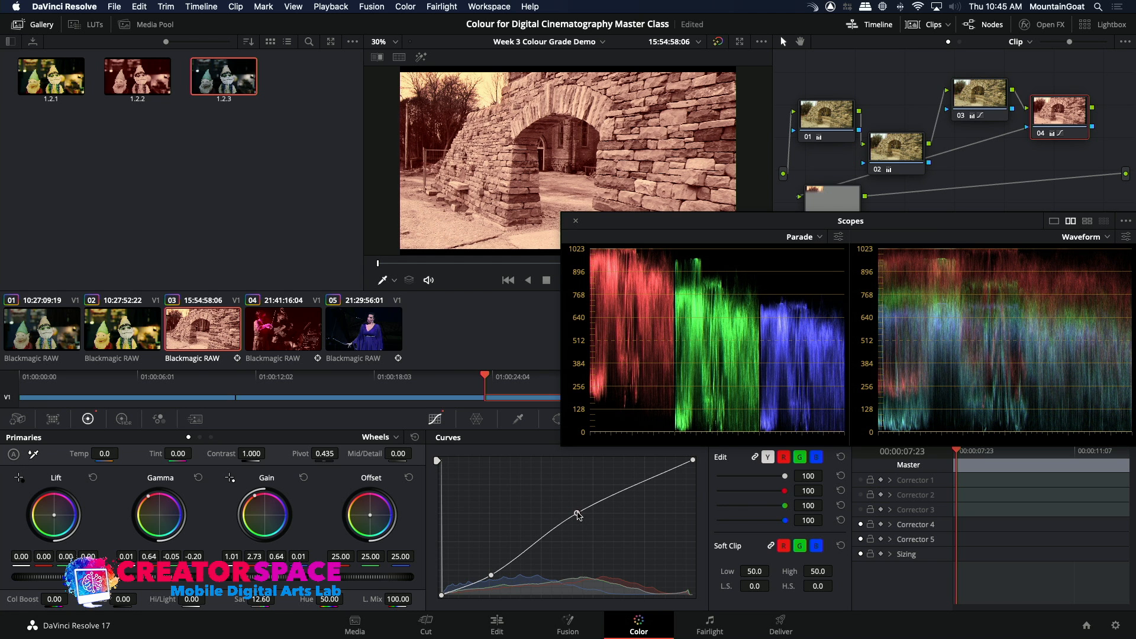
# Review the broadcast safe IRE level options in the project settings without saving, and move the Scopes window clear of node 05.
pyautogui.click(114, 6)
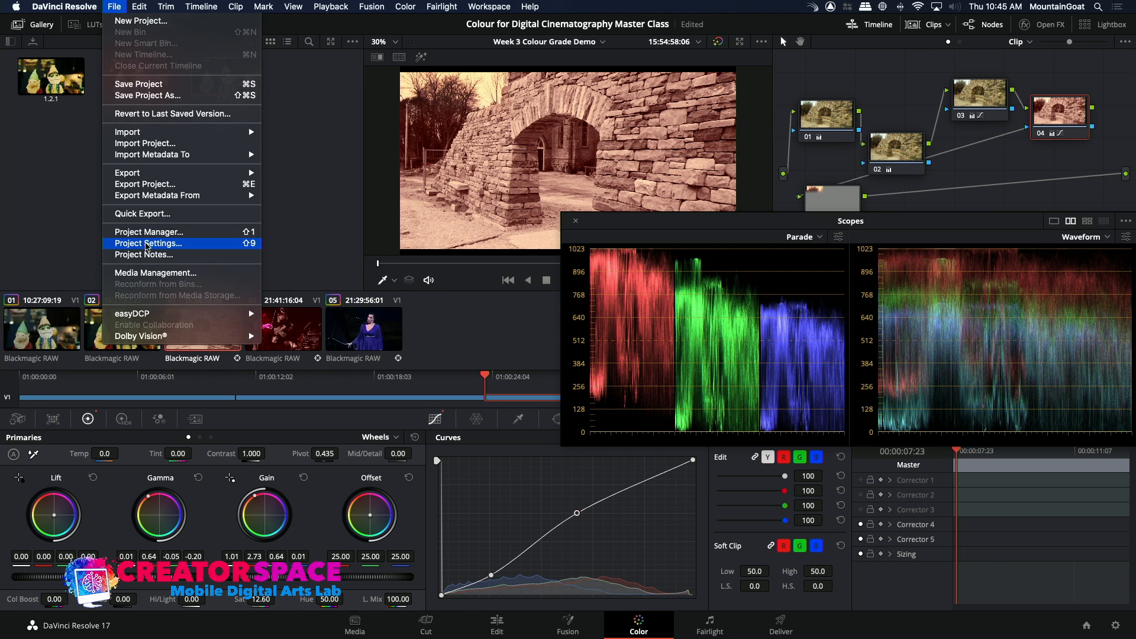
pyautogui.click(146, 244)
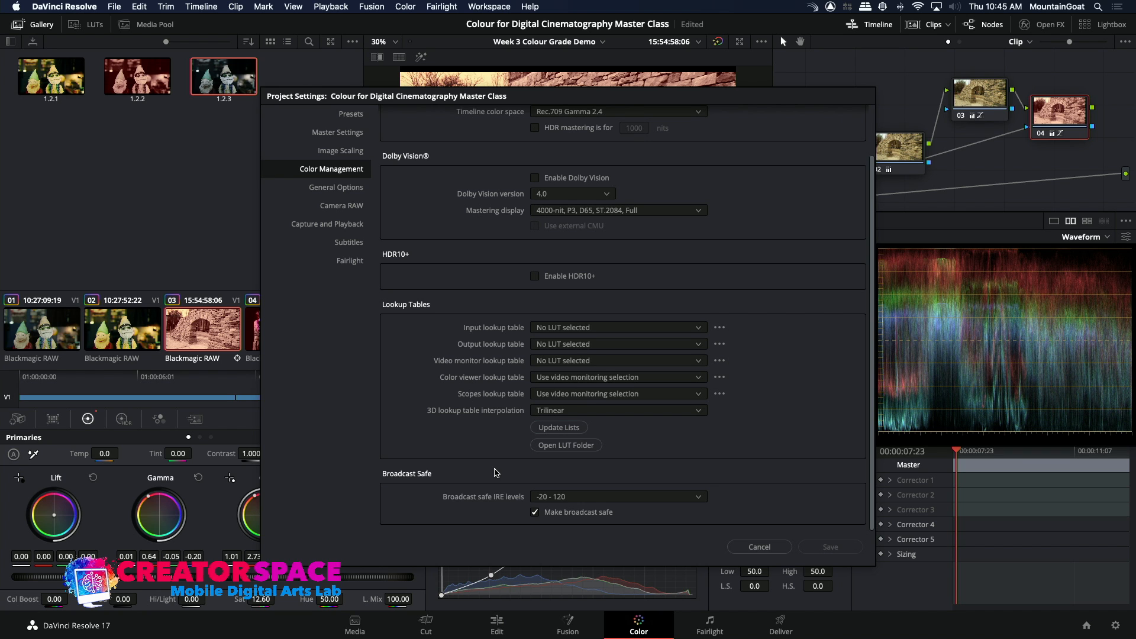
pyautogui.click(576, 497)
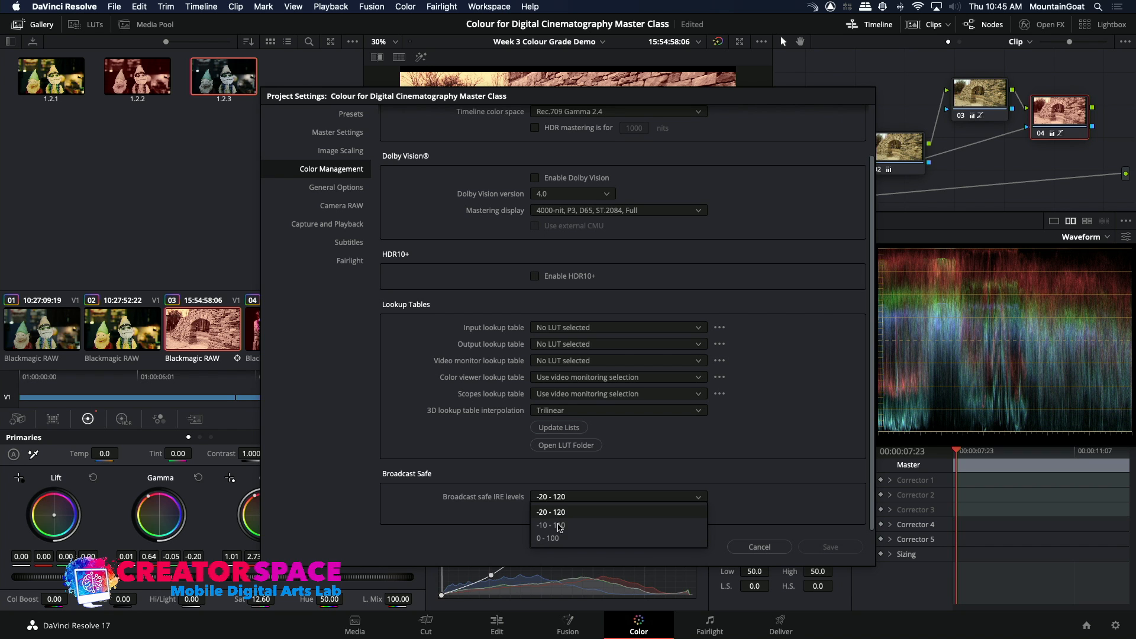
pyautogui.click(557, 513)
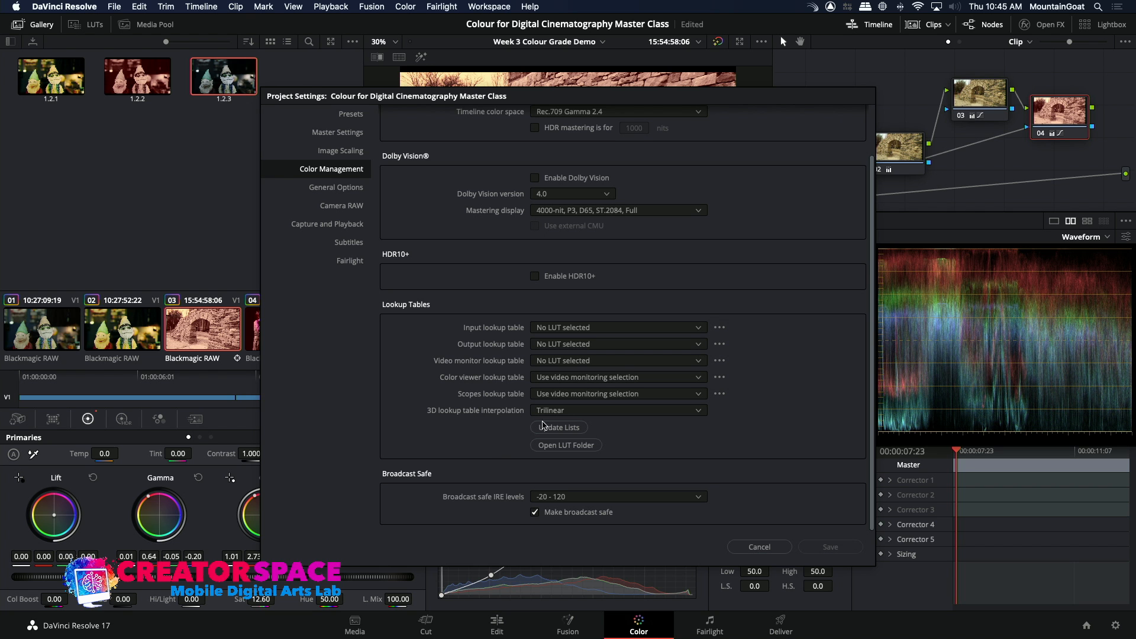
pyautogui.click(753, 548)
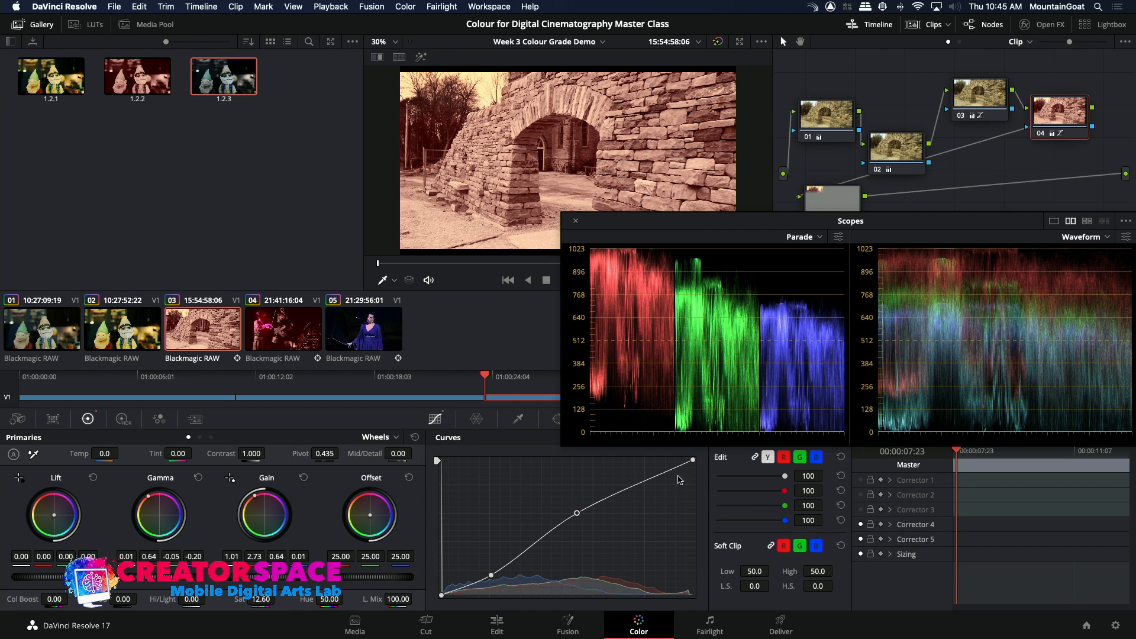
pyautogui.moveTo(574, 235); pyautogui.dragTo(331, 268)
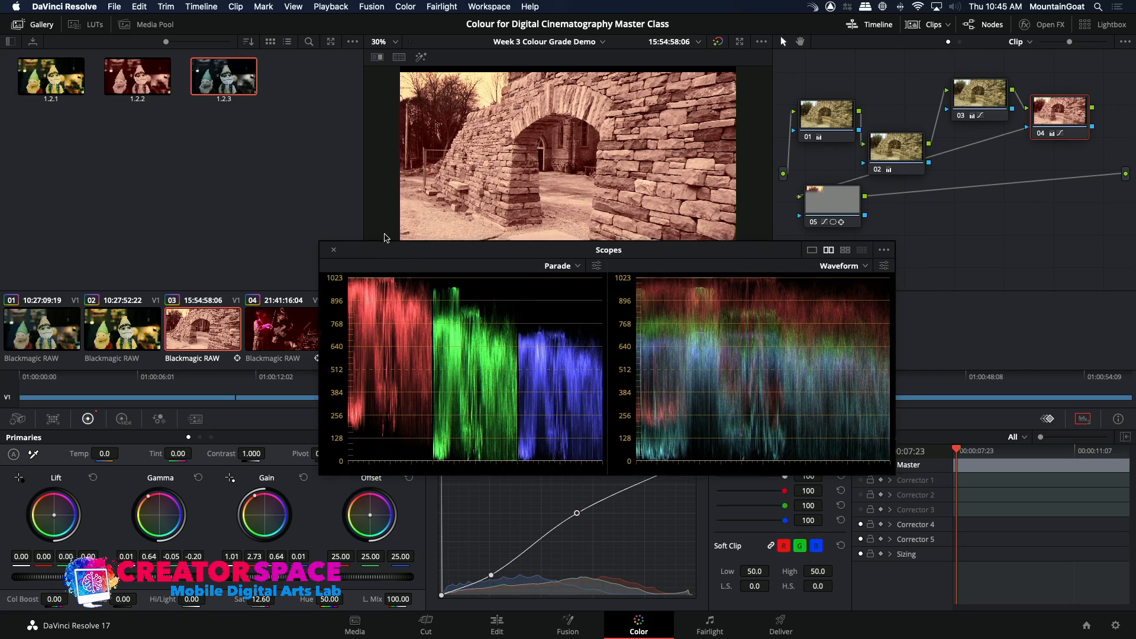